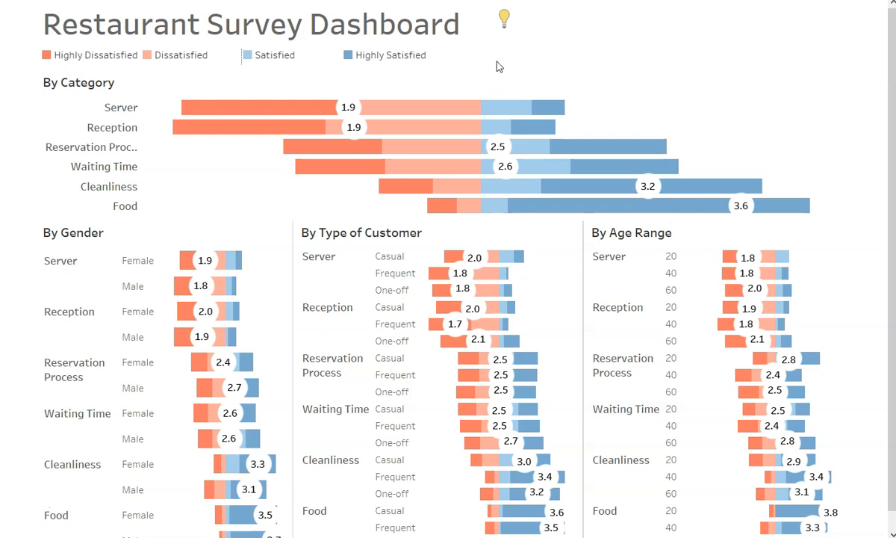
Step: Review the category, gender, customer type and age range charts on the Restaurant Survey Dashboard, and leave presentation mode
{"action": "mouse_move", "coordinate": [571, 209]}
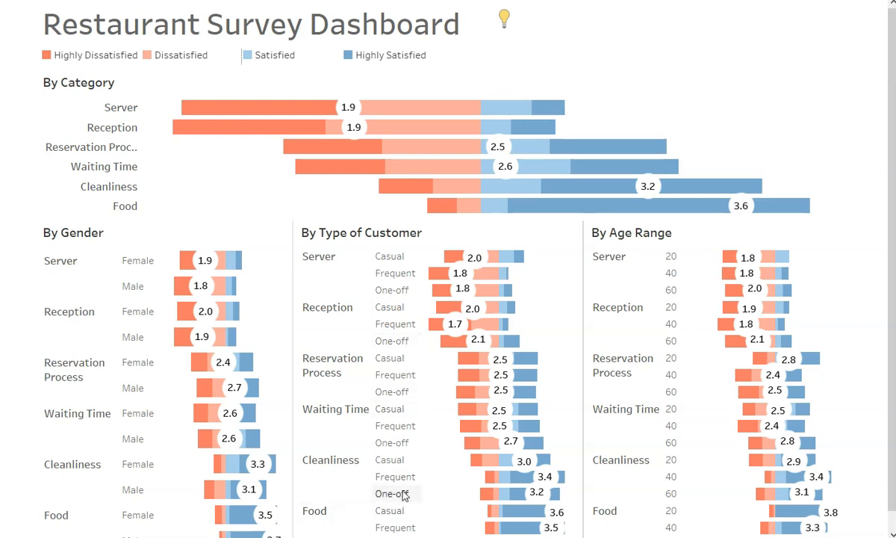
{"action": "mouse_move", "coordinate": [483, 492]}
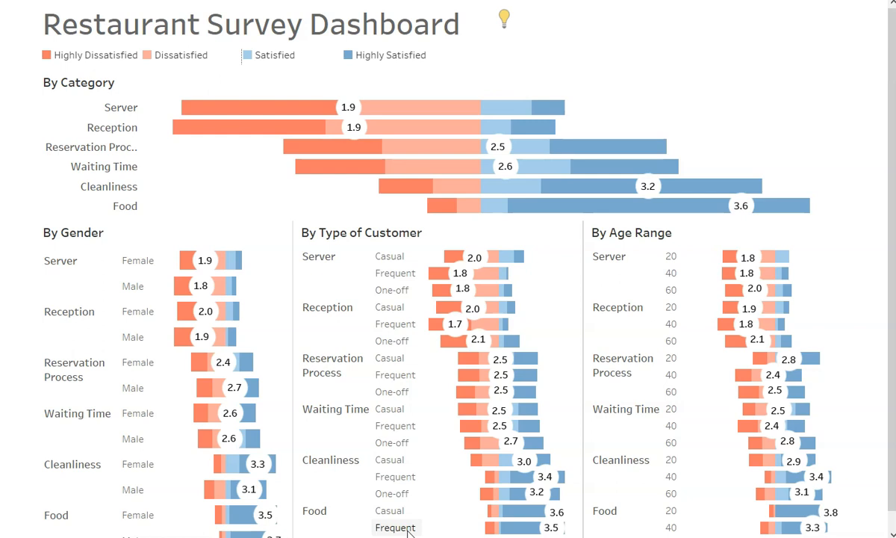
{"action": "mouse_move", "coordinate": [486, 281]}
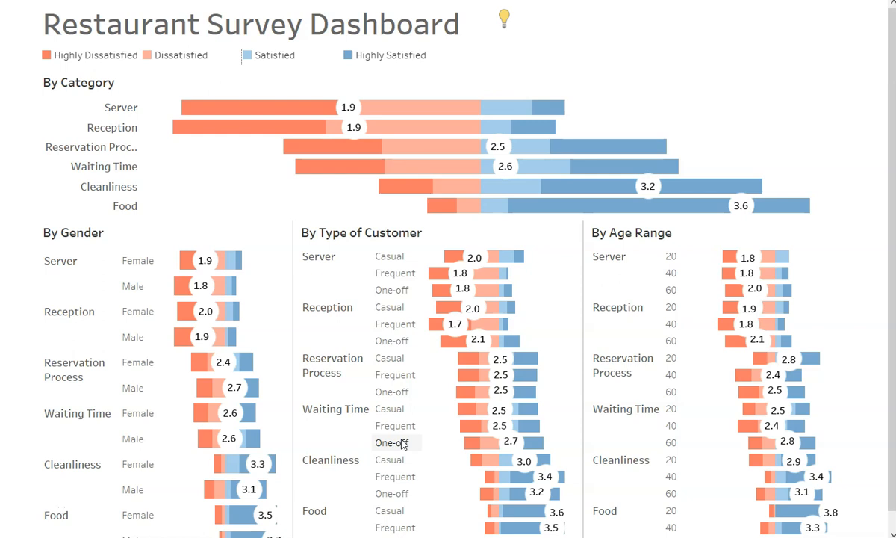
{"action": "key", "text": "Escape"}
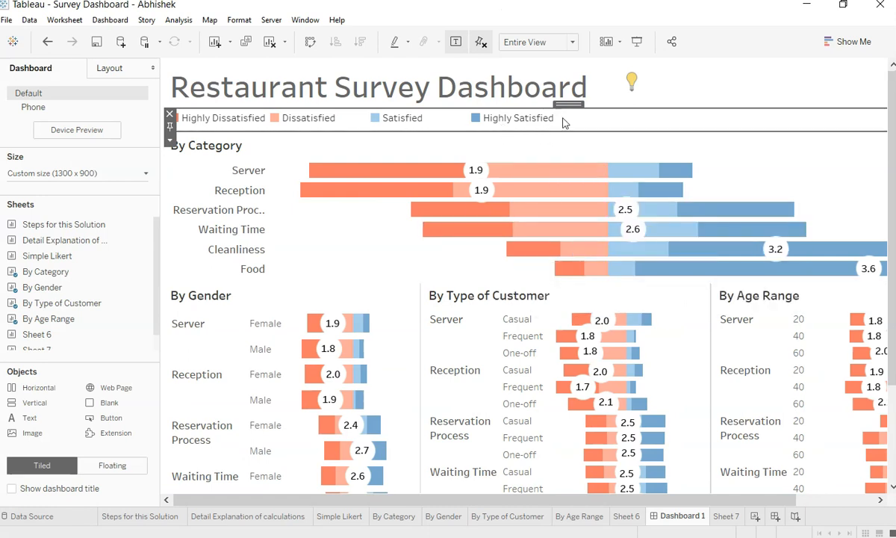
Step: Create a new blank workbook, dismiss the file recovery list without opening anything, and maximize the workbook window
{"action": "left_click", "coordinate": [8, 21]}
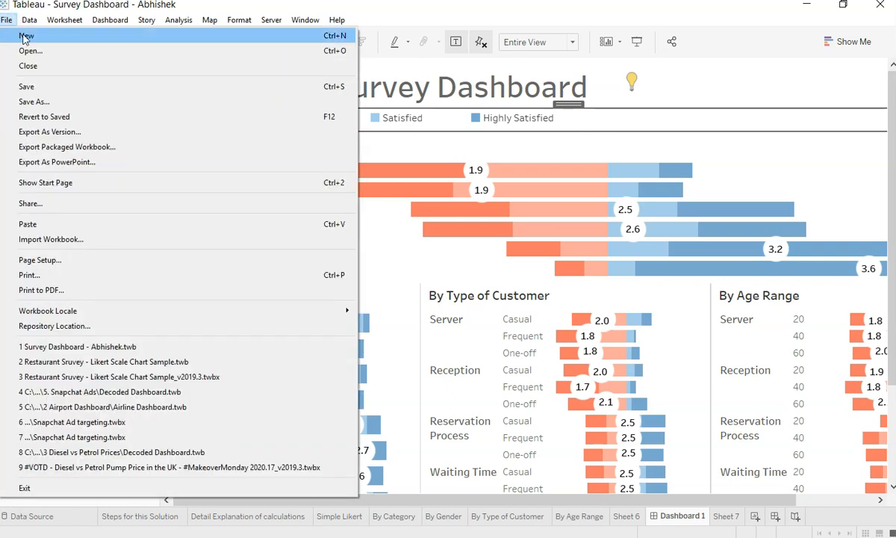
{"action": "left_click", "coordinate": [27, 36]}
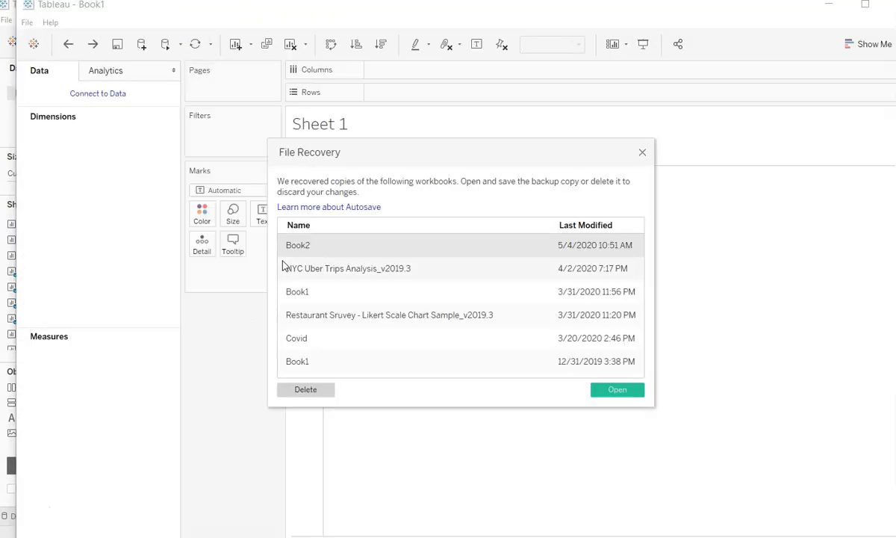
{"action": "left_click", "coordinate": [642, 153]}
{"action": "double_click", "coordinate": [579, 12]}
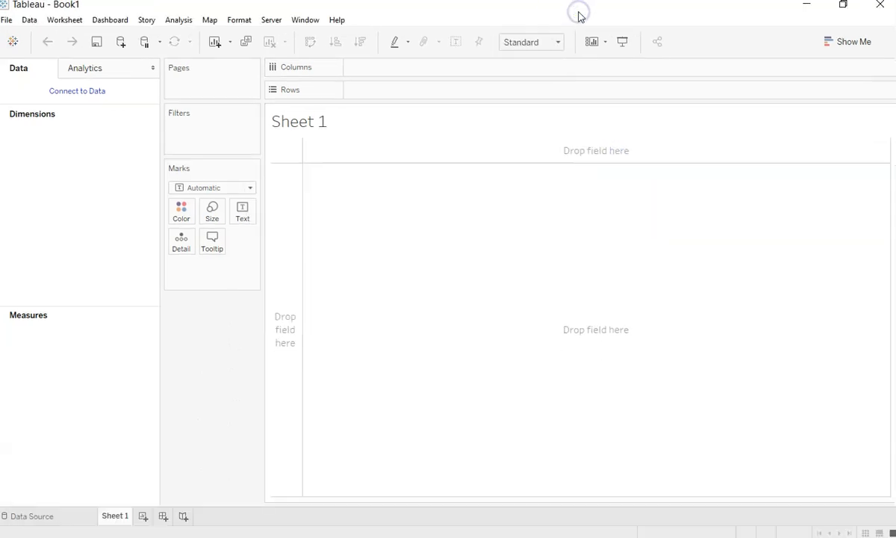
Step: Connect the workbook to the Microsoft Excel file Restaurant Survey Data
{"action": "left_click", "coordinate": [92, 97]}
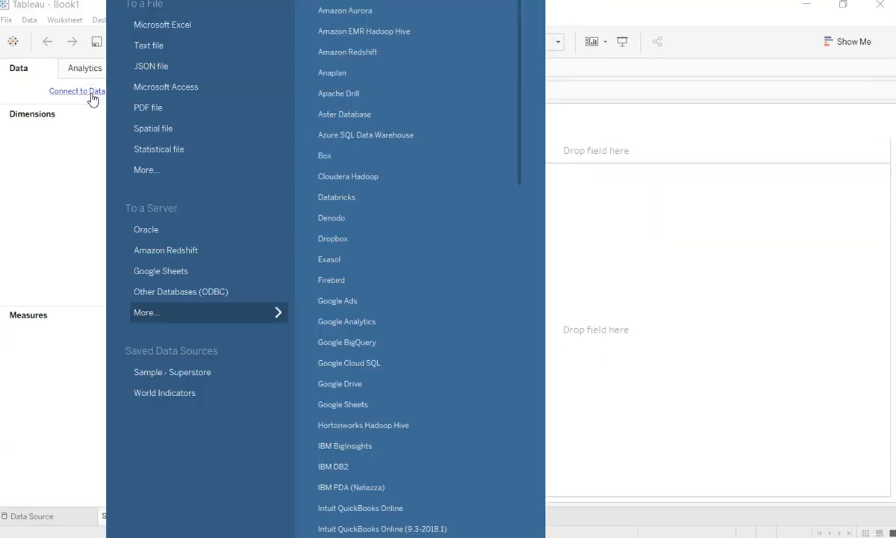
{"action": "left_click", "coordinate": [152, 26]}
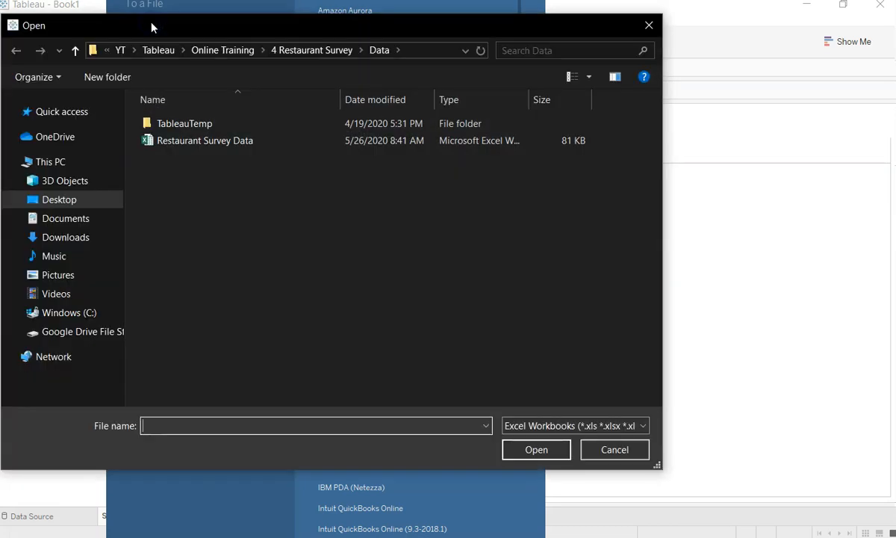
{"action": "double_click", "coordinate": [244, 141]}
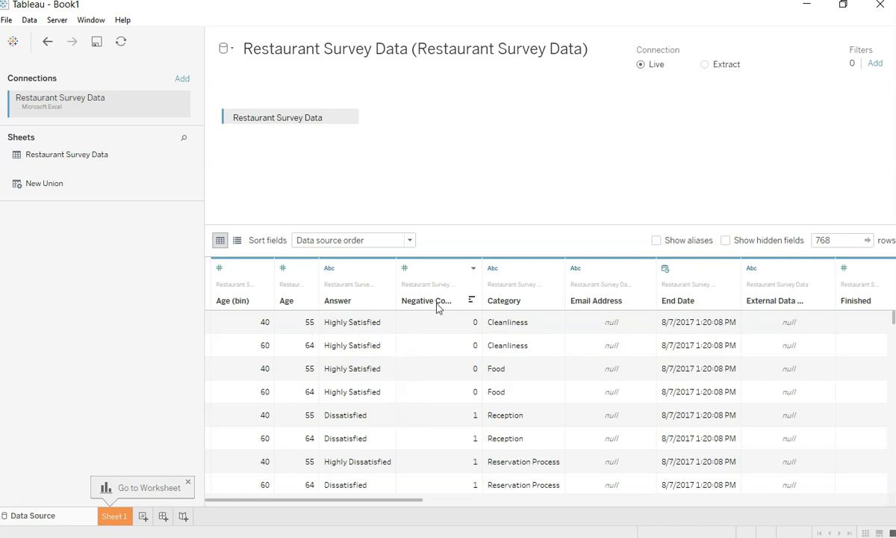
Step: Look through the columns of the survey data preview, from Age (bin) and Answer to Score and Type of Customer
{"action": "scroll", "coordinate": [534, 362], "scroll_direction": "right", "scroll_amount": 5}
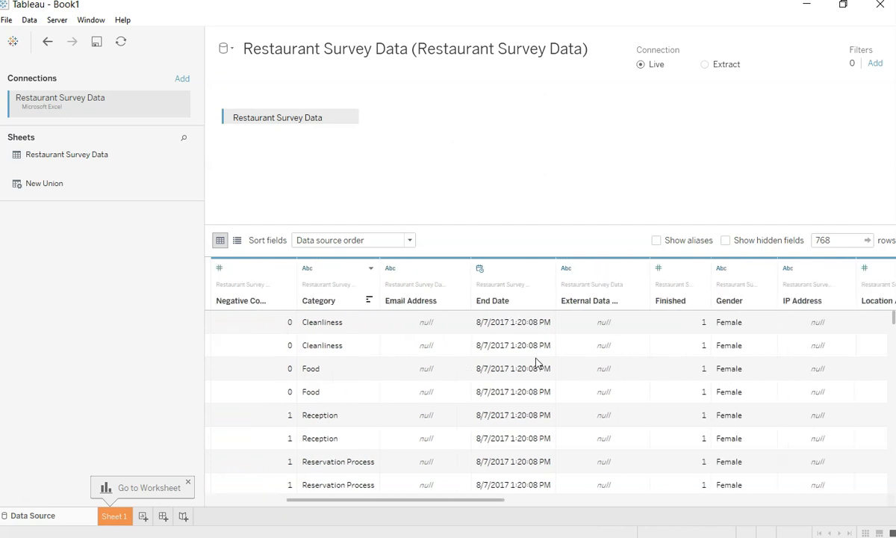
{"action": "scroll", "coordinate": [590, 321], "scroll_direction": "right", "scroll_amount": 5}
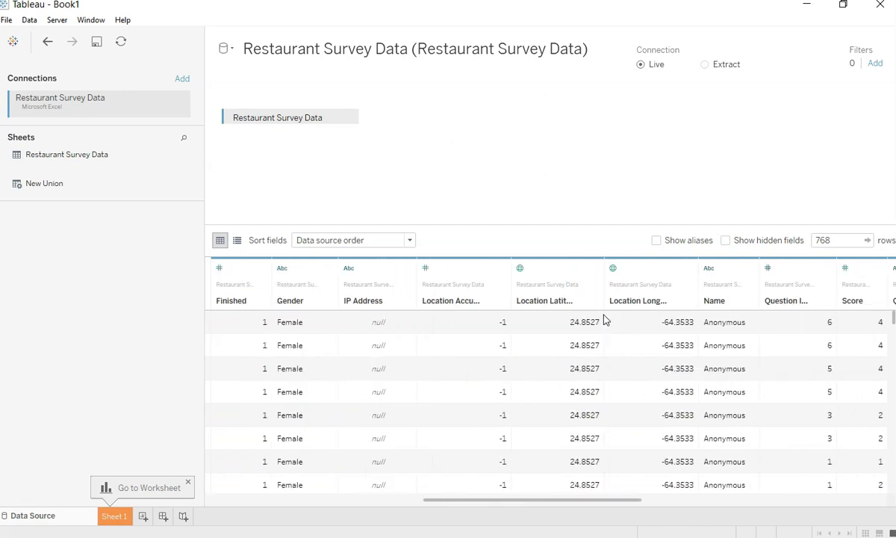
{"action": "scroll", "coordinate": [550, 371], "scroll_direction": "right", "scroll_amount": 1}
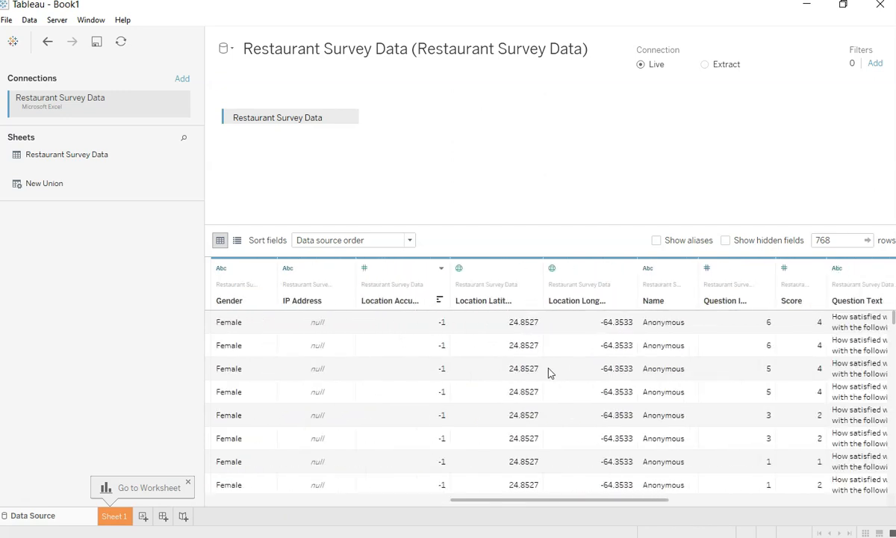
{"action": "scroll", "coordinate": [726, 332], "scroll_direction": "right", "scroll_amount": 4}
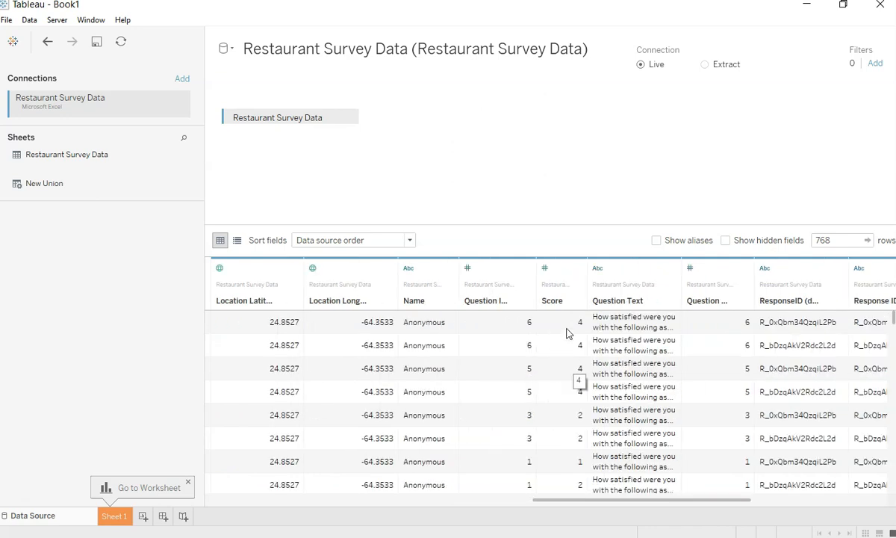
{"action": "scroll", "coordinate": [566, 331], "scroll_direction": "left", "scroll_amount": 10}
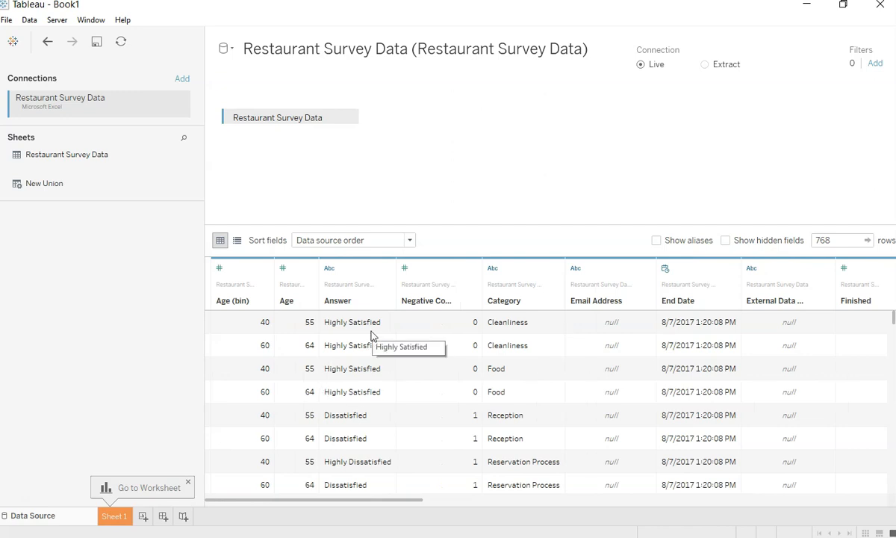
{"action": "scroll", "coordinate": [380, 327], "scroll_direction": "right", "scroll_amount": 6}
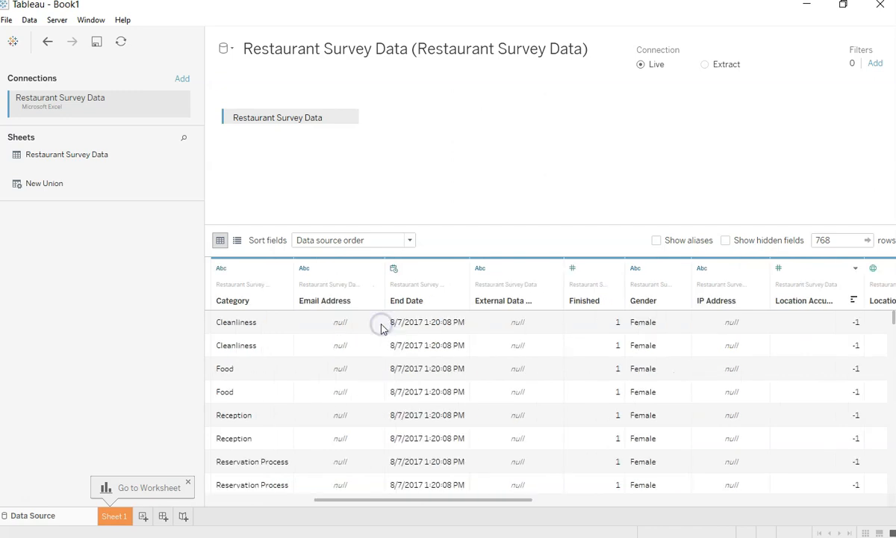
{"action": "scroll", "coordinate": [380, 327], "scroll_direction": "right", "scroll_amount": 8}
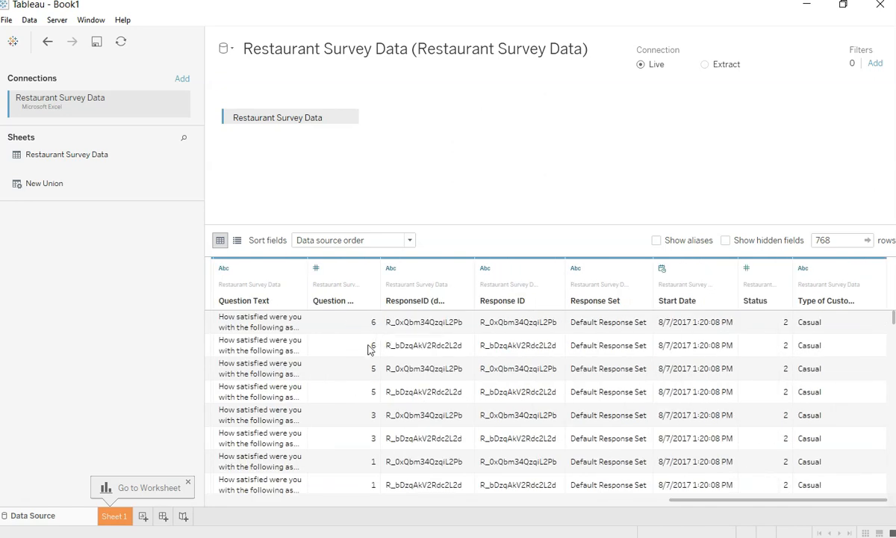
Step: Compare the Score values with the corresponding Answer ratings in the data preview, and check the remaining response columns
{"action": "scroll", "coordinate": [448, 401], "scroll_direction": "left", "scroll_amount": 3}
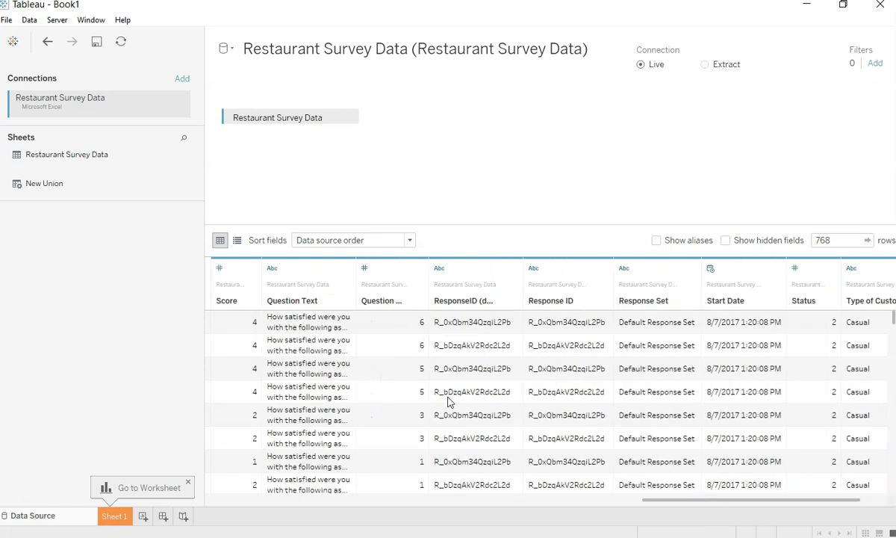
{"action": "left_click", "coordinate": [384, 328]}
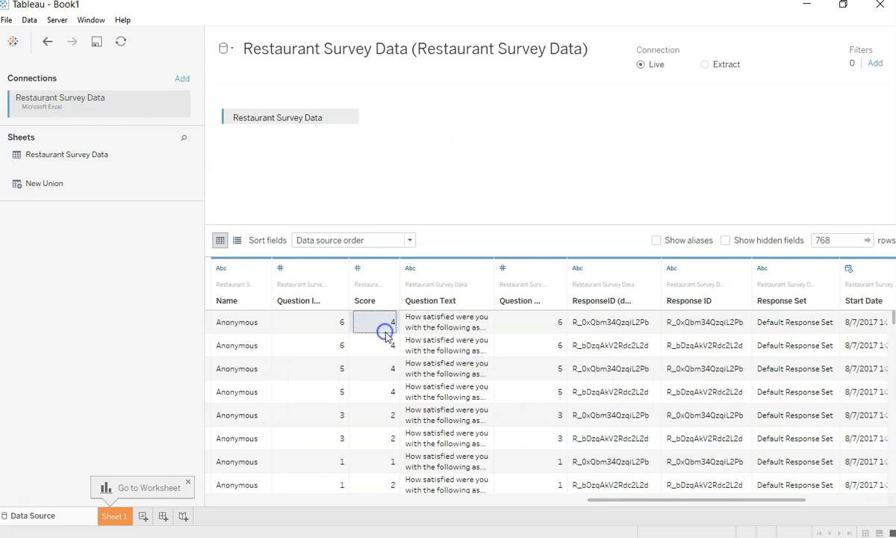
{"action": "left_click", "coordinate": [387, 414]}
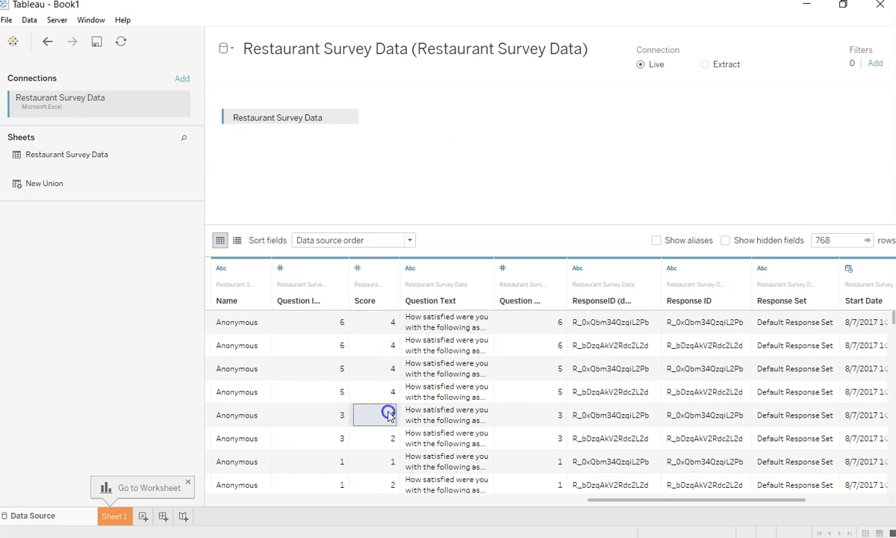
{"action": "left_click", "coordinate": [388, 463]}
{"action": "scroll", "coordinate": [388, 464], "scroll_direction": "left", "scroll_amount": 15}
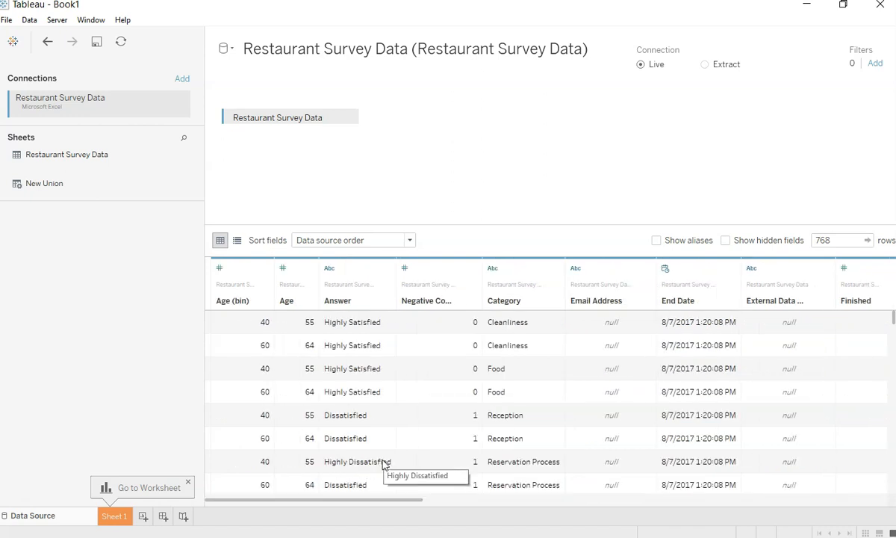
{"action": "scroll", "coordinate": [382, 465], "scroll_direction": "right", "scroll_amount": 12}
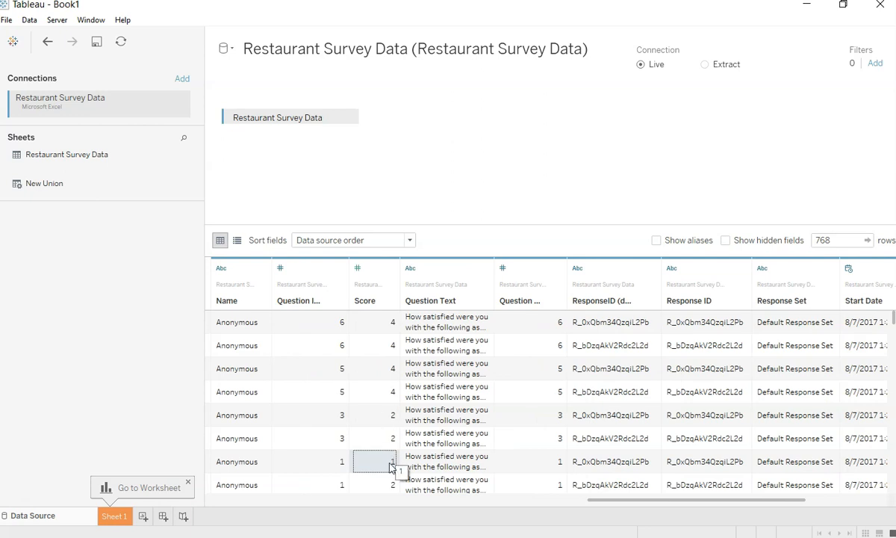
{"action": "left_click", "coordinate": [388, 441]}
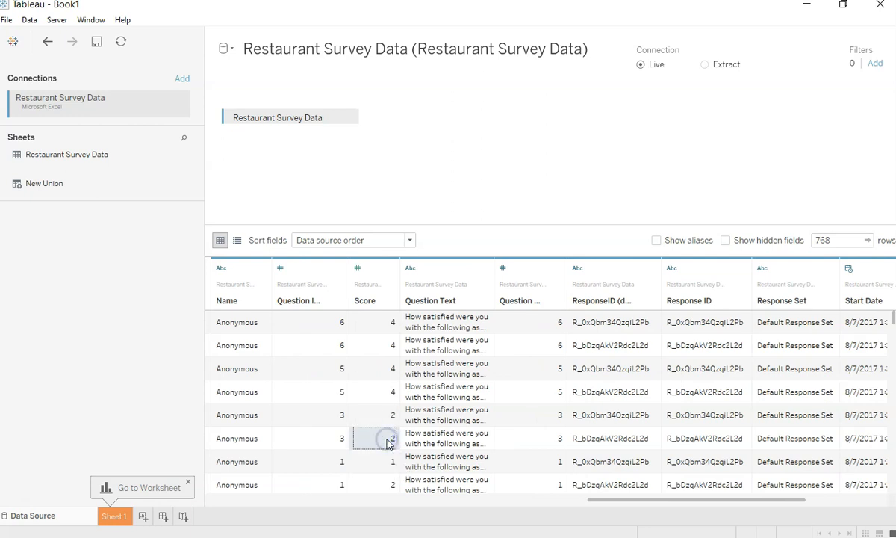
{"action": "left_click", "coordinate": [386, 394]}
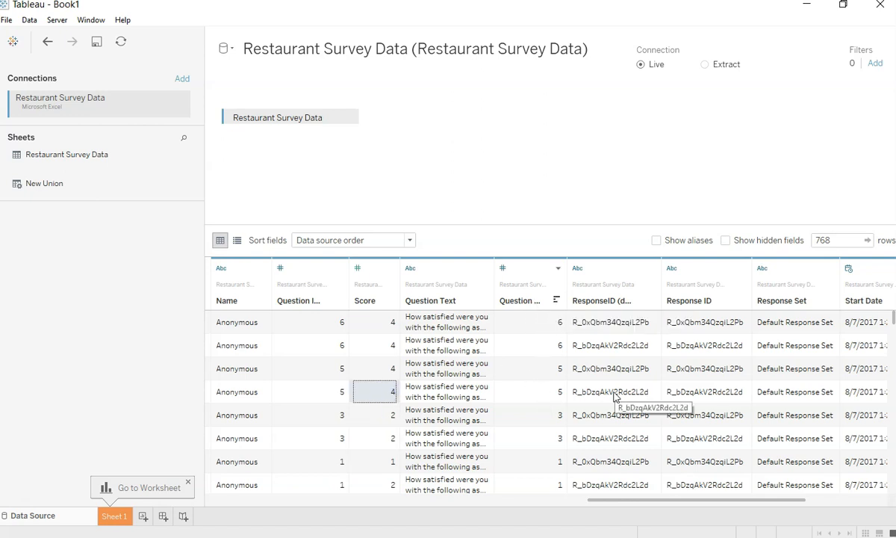
{"action": "scroll", "coordinate": [613, 396], "scroll_direction": "right", "scroll_amount": 5}
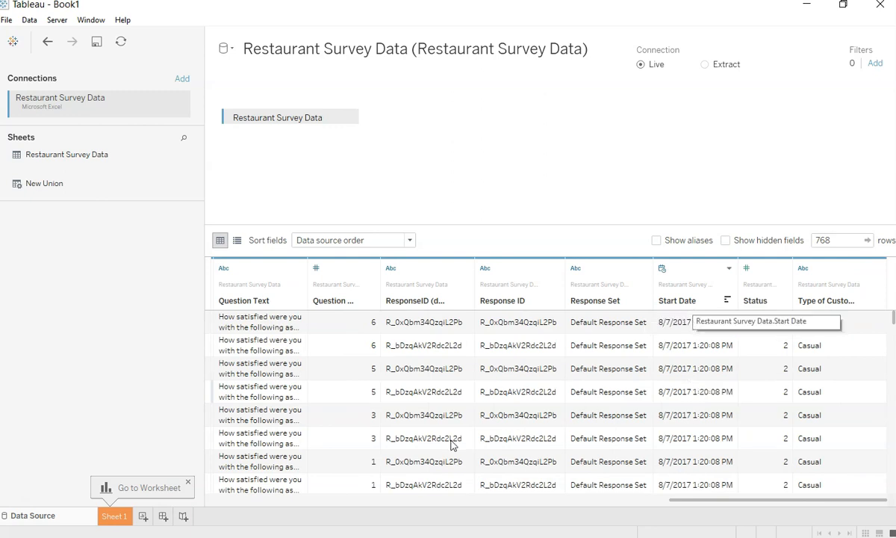
Step: On Sheet 1, build a stacked bar chart from the Category dimension and the Score measure using Show Me
{"action": "left_click", "coordinate": [188, 482]}
{"action": "left_click", "coordinate": [120, 516]}
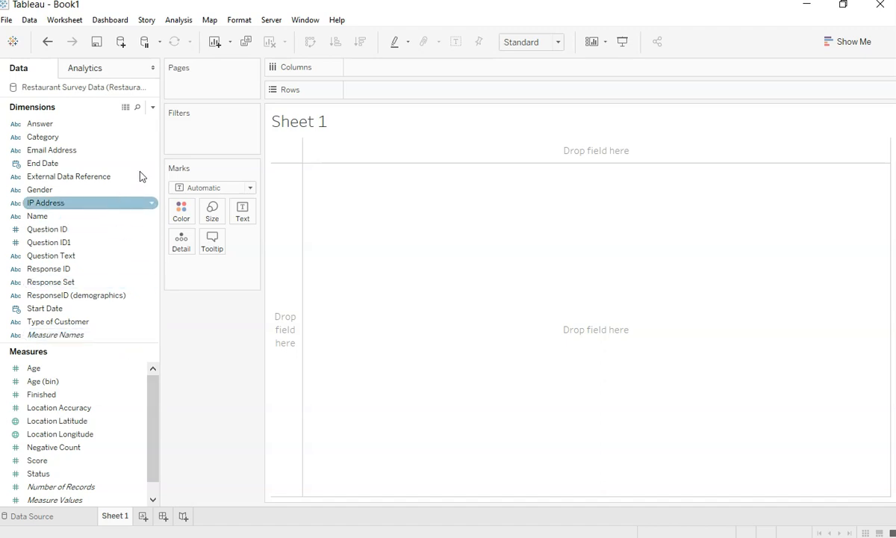
{"action": "left_click", "coordinate": [849, 47]}
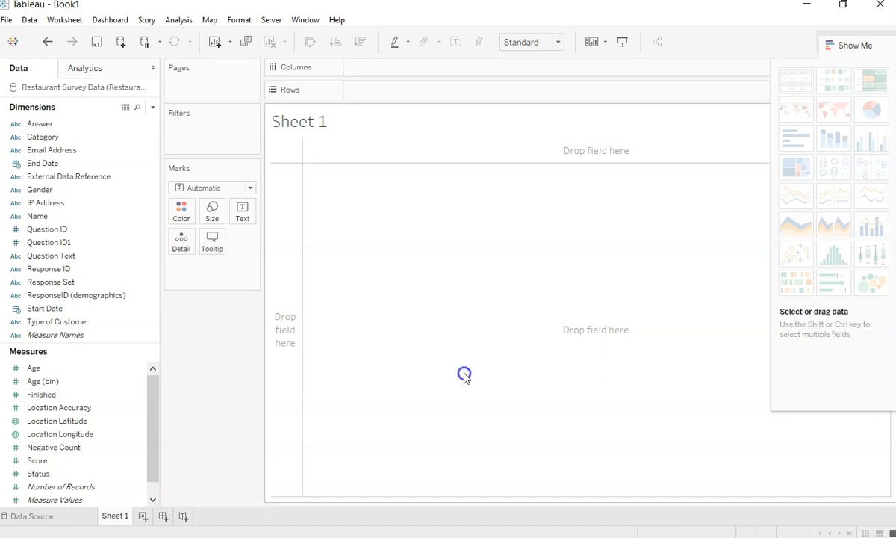
{"action": "left_click", "coordinate": [66, 139]}
{"action": "left_click", "coordinate": [66, 138]}
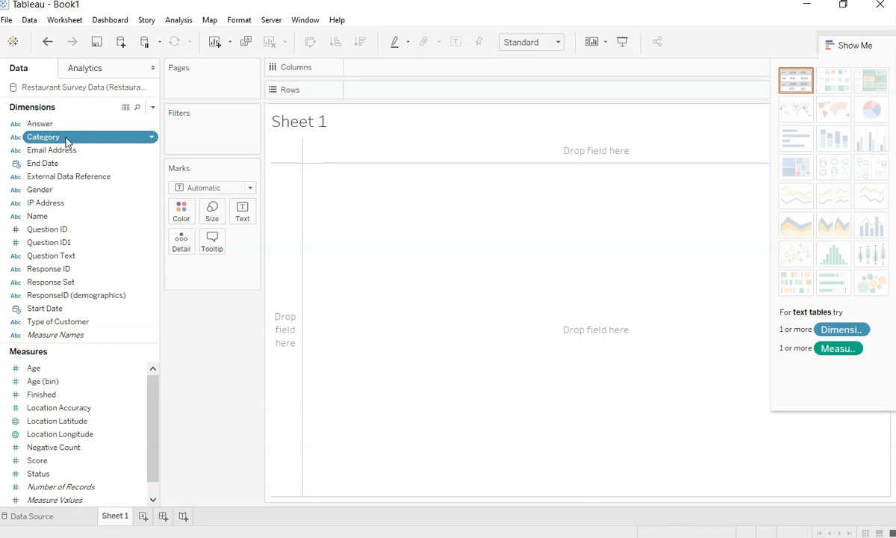
{"action": "left_click", "coordinate": [110, 463], "text": "ctrl"}
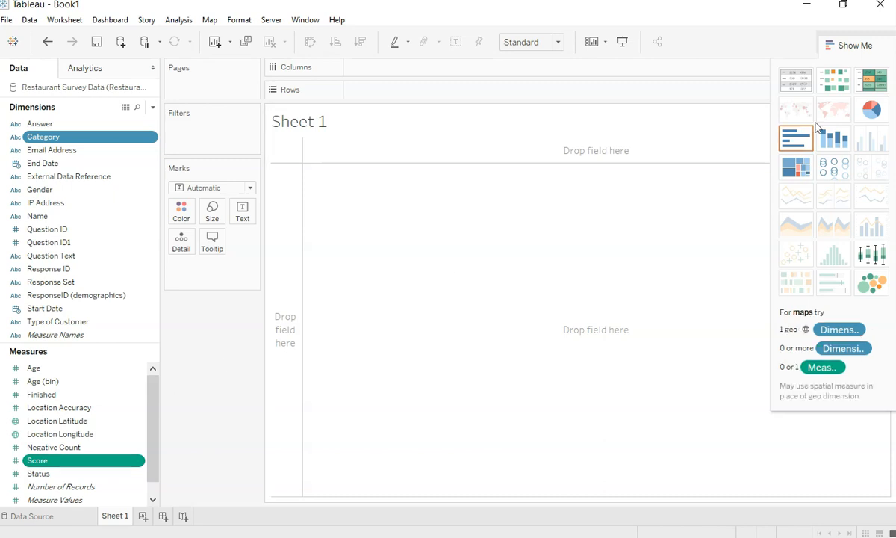
{"action": "left_click", "coordinate": [834, 140]}
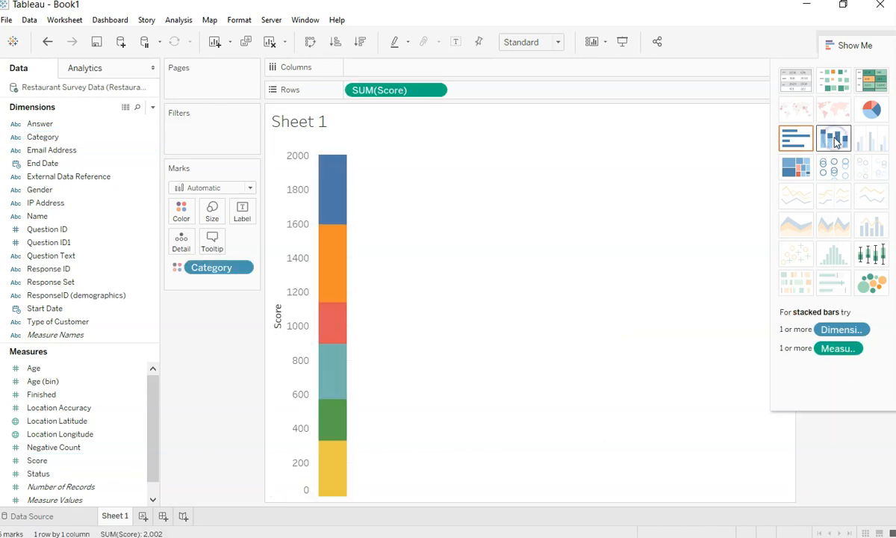
Step: Swap the chart's rows and columns, close Show Me, and move Category from color to rows for separate horizontal bars
{"action": "left_click", "coordinate": [309, 42]}
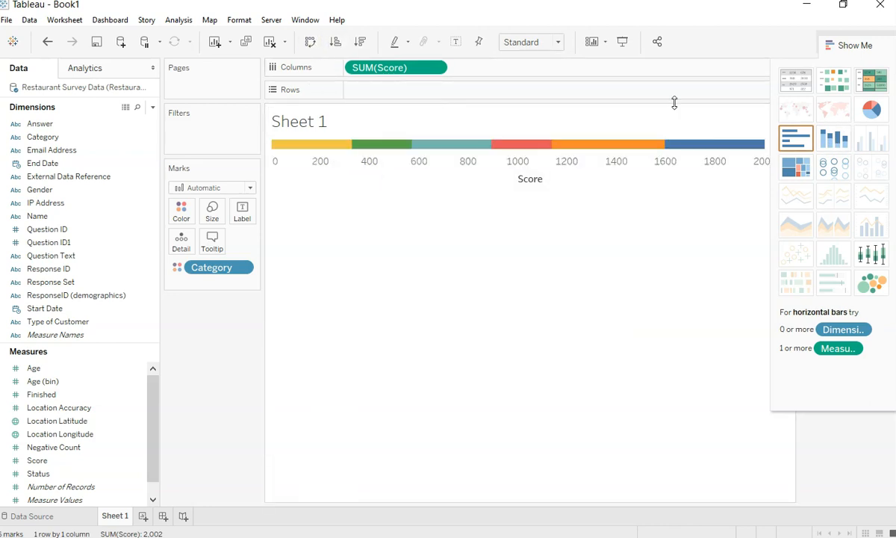
{"action": "left_click", "coordinate": [862, 45]}
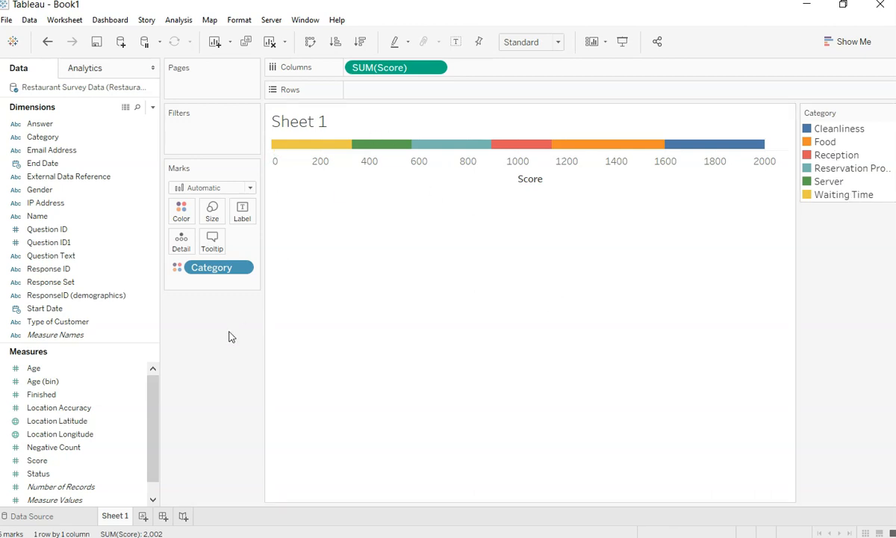
{"action": "left_click_drag", "start_coordinate": [220, 268], "coordinate": [368, 92]}
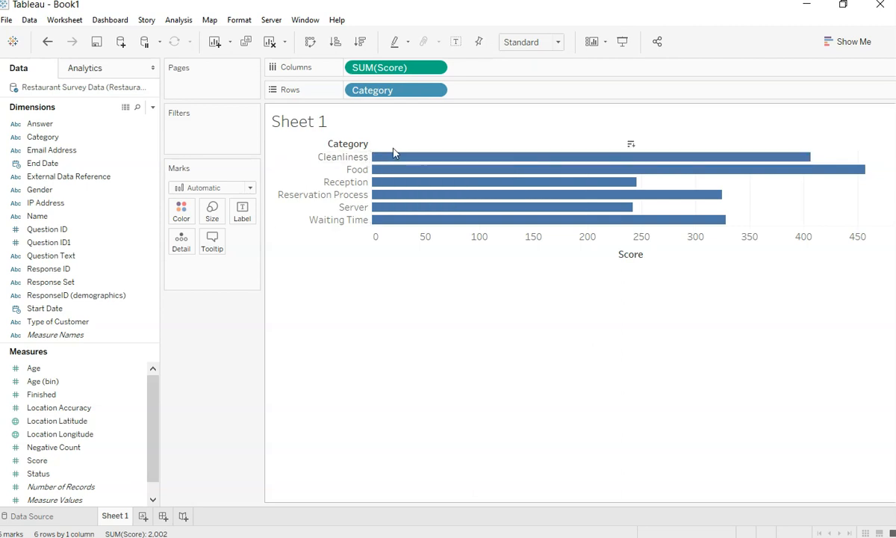
{"action": "mouse_move", "coordinate": [430, 162]}
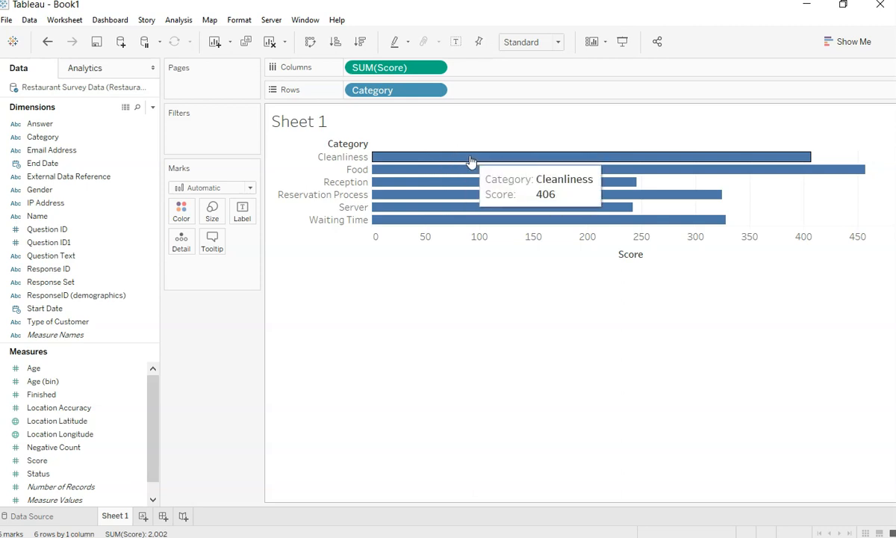
{"action": "mouse_move", "coordinate": [385, 200]}
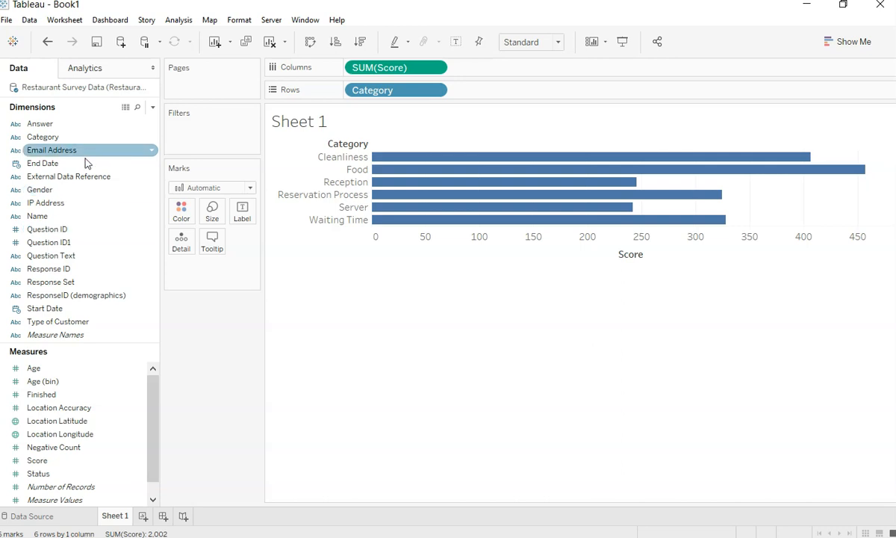
Step: Color the bars on Sheet 1 by the Answer dimension so each category is split by satisfaction rating
{"action": "left_click", "coordinate": [97, 216]}
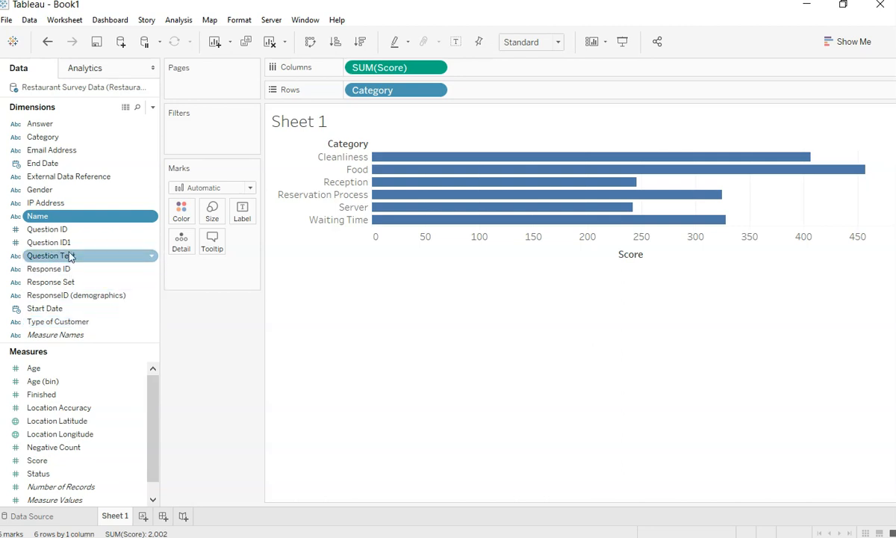
{"action": "left_click", "coordinate": [60, 202]}
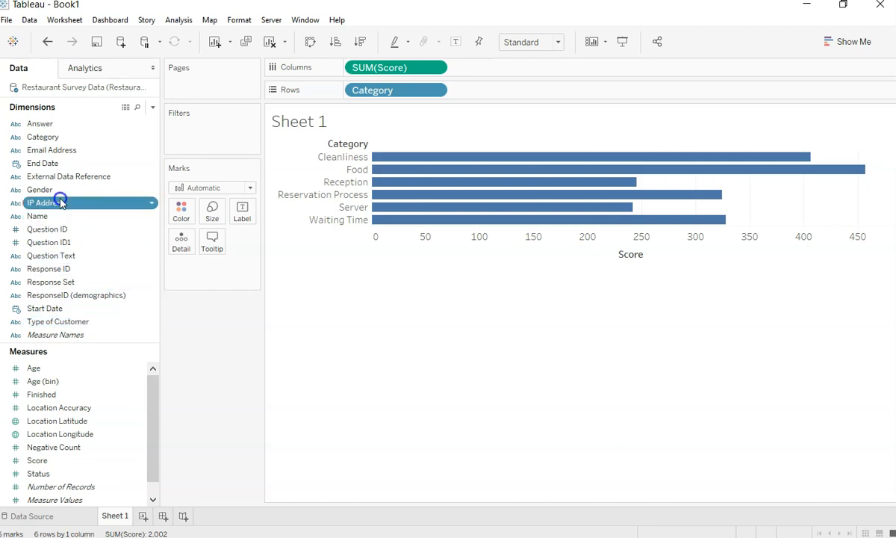
{"action": "left_click", "coordinate": [59, 125]}
{"action": "left_click_drag", "start_coordinate": [58, 127], "coordinate": [191, 205]}
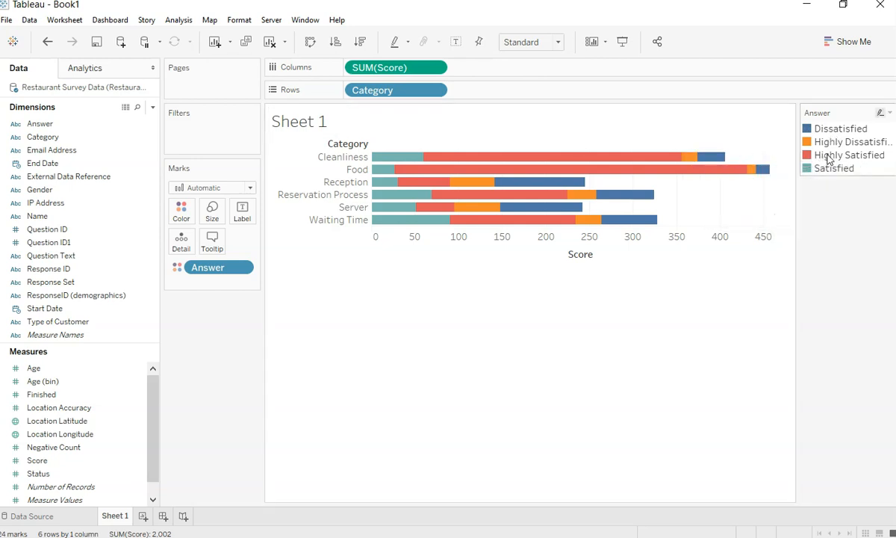
{"action": "mouse_move", "coordinate": [555, 161]}
{"action": "mouse_move", "coordinate": [381, 159]}
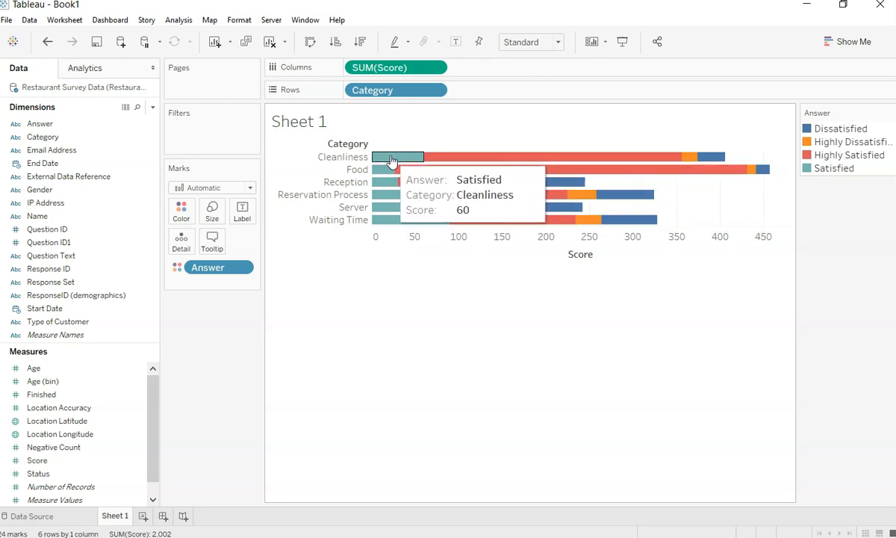
Step: Sort the categories in the stacked bar chart in ascending order of Score
{"action": "left_click", "coordinate": [359, 42]}
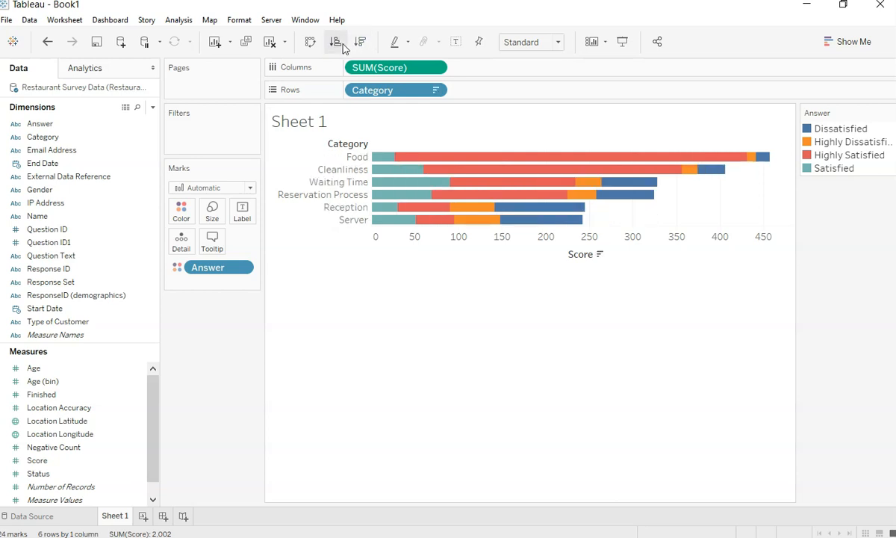
{"action": "left_click", "coordinate": [336, 43]}
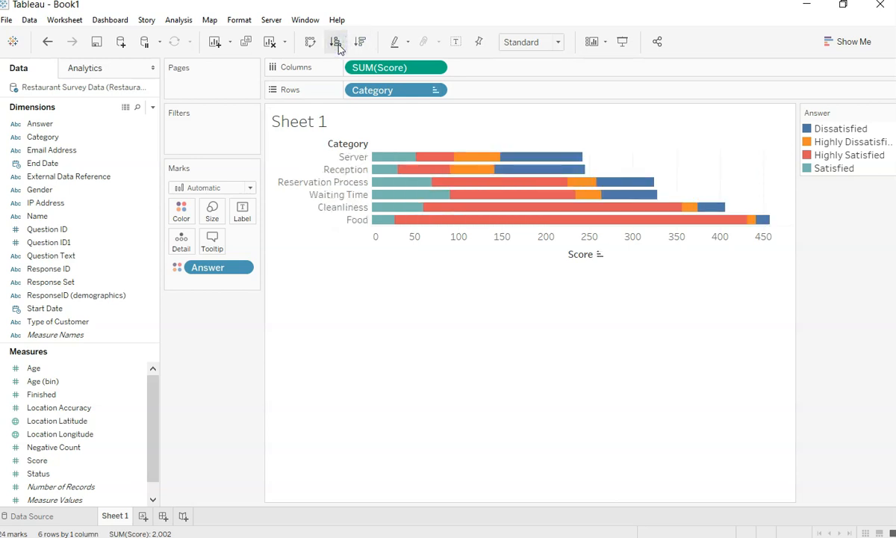
{"action": "mouse_move", "coordinate": [399, 158]}
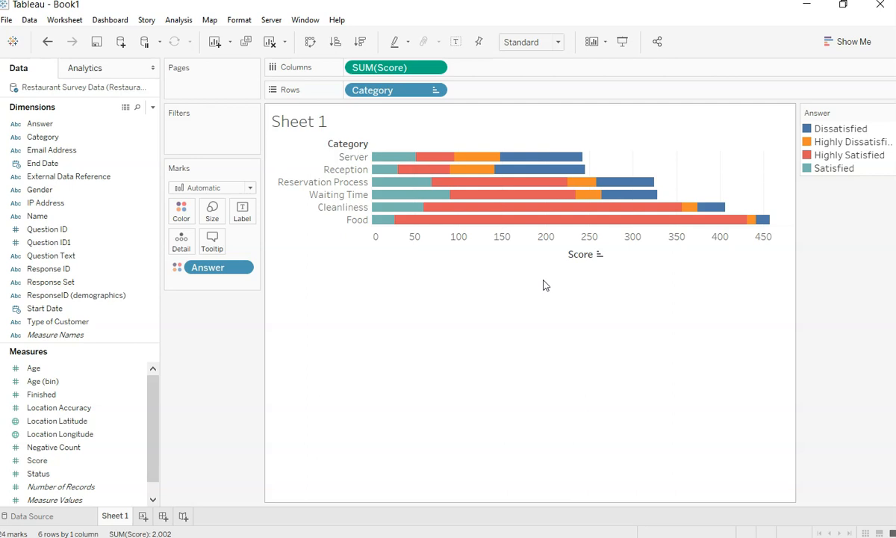
Step: Switch to the finished Survey Dashboard workbook to examine its By Category chart, and return to Book1
{"action": "key", "text": "alt+Tab"}
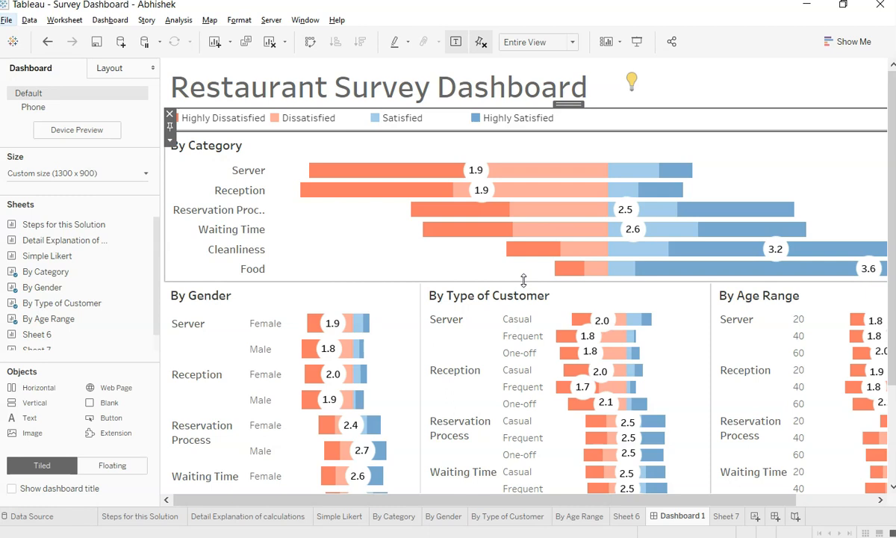
{"action": "key", "text": "alt+Tab"}
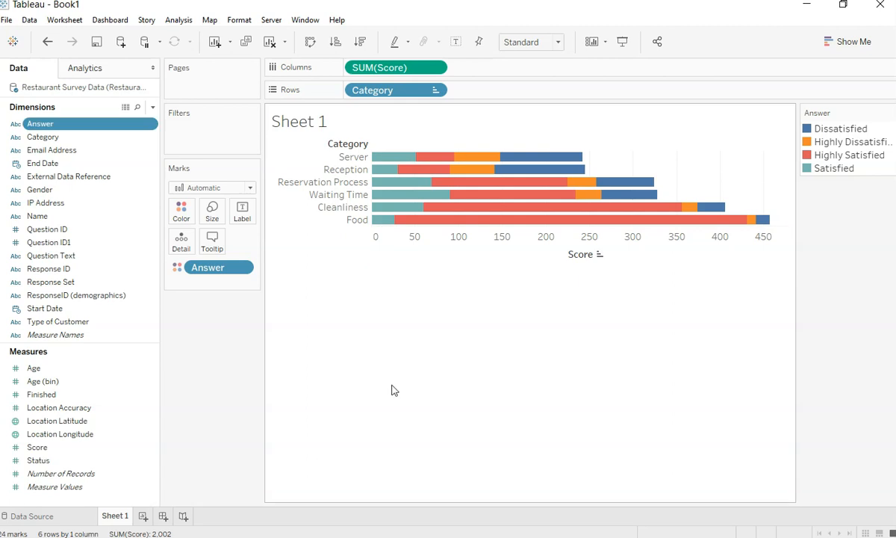
Step: Add a new worksheet to the workbook and name it Metrics
{"action": "left_click", "coordinate": [142, 515]}
{"action": "double_click", "coordinate": [148, 517]}
{"action": "type", "text": "Met"}
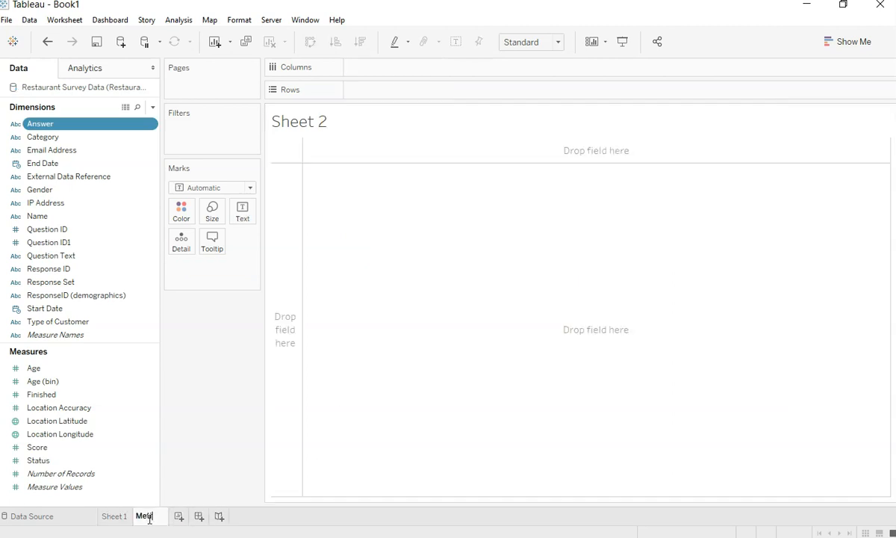
{"action": "type", "text": "rics"}
{"action": "key", "text": "Return"}
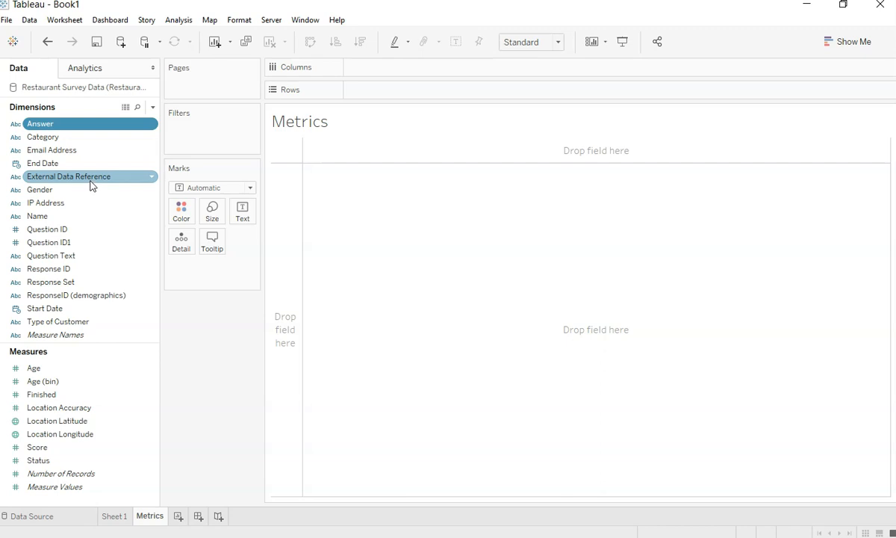
Step: Build a text table on the Metrics sheet with Category and Answer as rows and Number of Records as the text
{"action": "left_click_drag", "start_coordinate": [88, 139], "coordinate": [371, 92]}
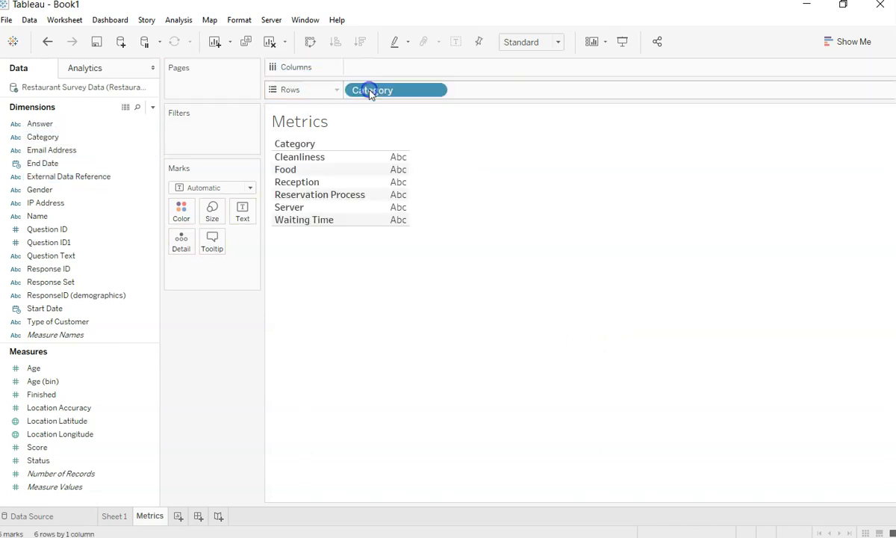
{"action": "left_click_drag", "start_coordinate": [88, 124], "coordinate": [509, 92]}
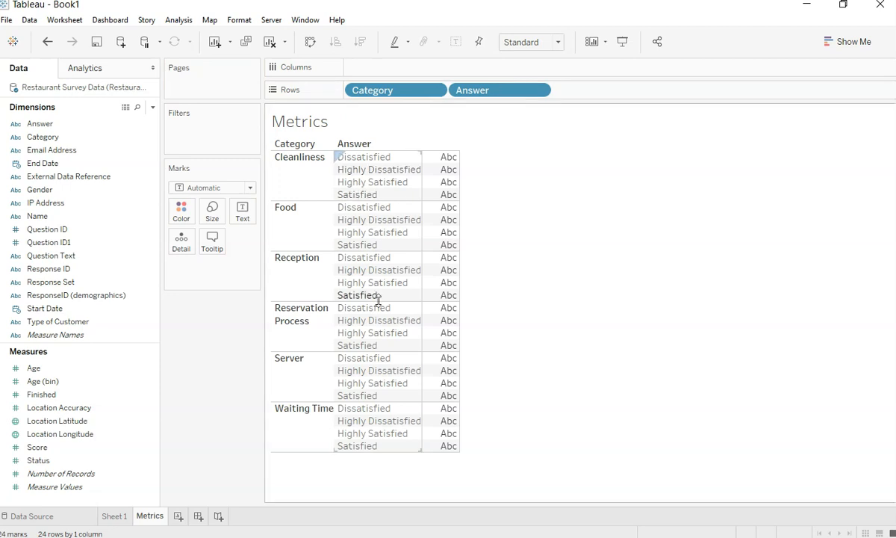
{"action": "left_click", "coordinate": [107, 476]}
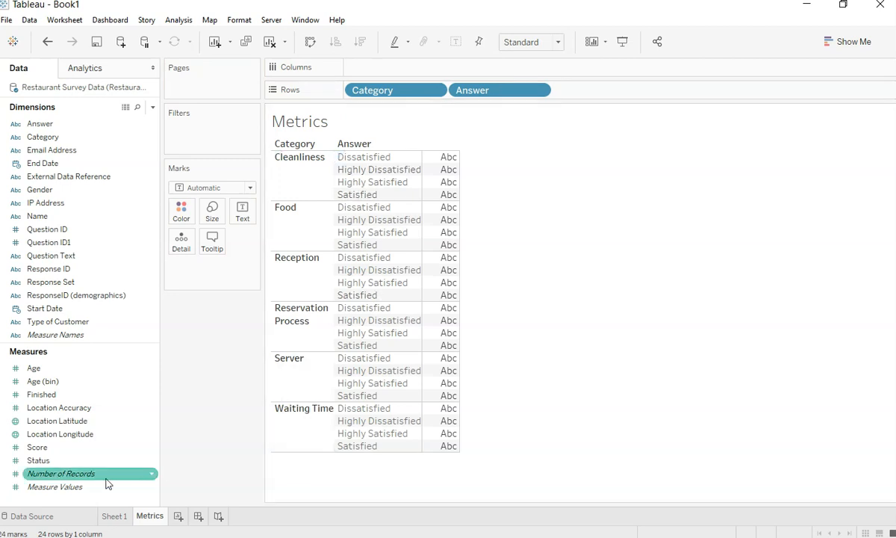
{"action": "left_click_drag", "start_coordinate": [107, 483], "coordinate": [245, 226]}
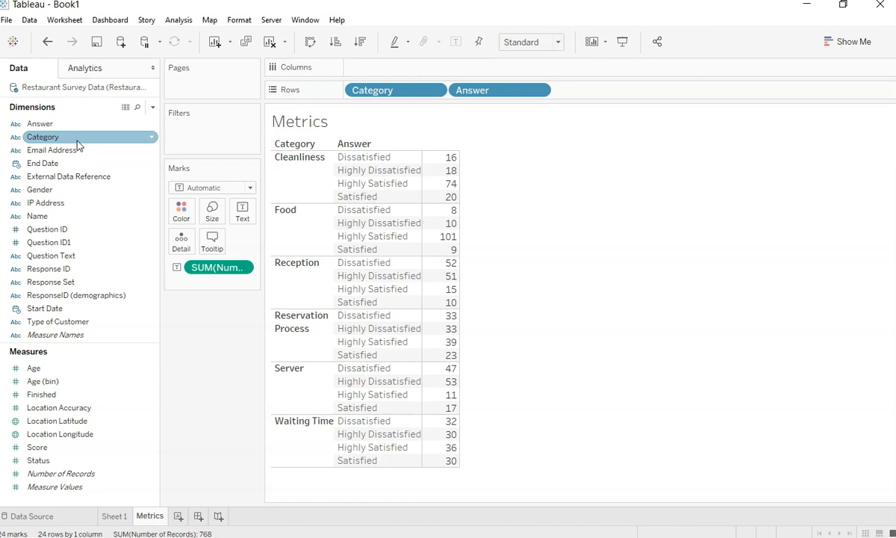
{"action": "left_click", "coordinate": [153, 109]}
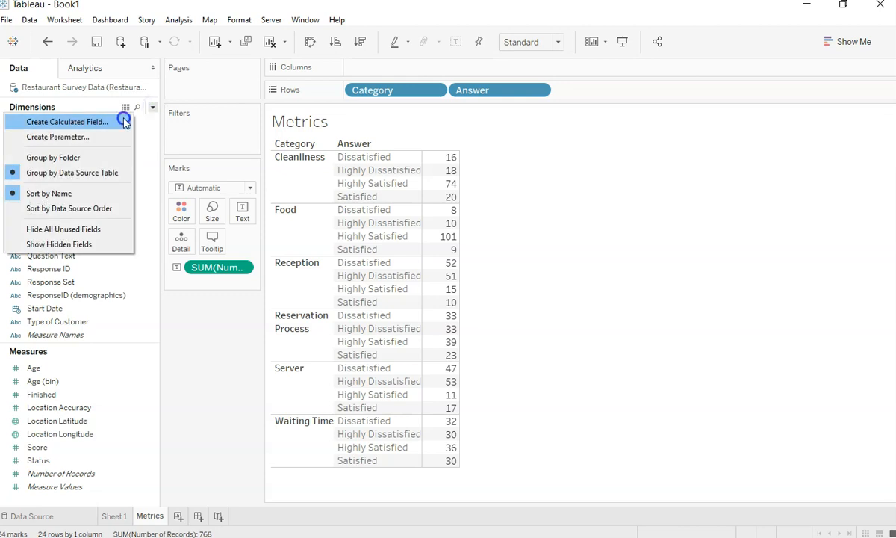
{"action": "left_click", "coordinate": [124, 120]}
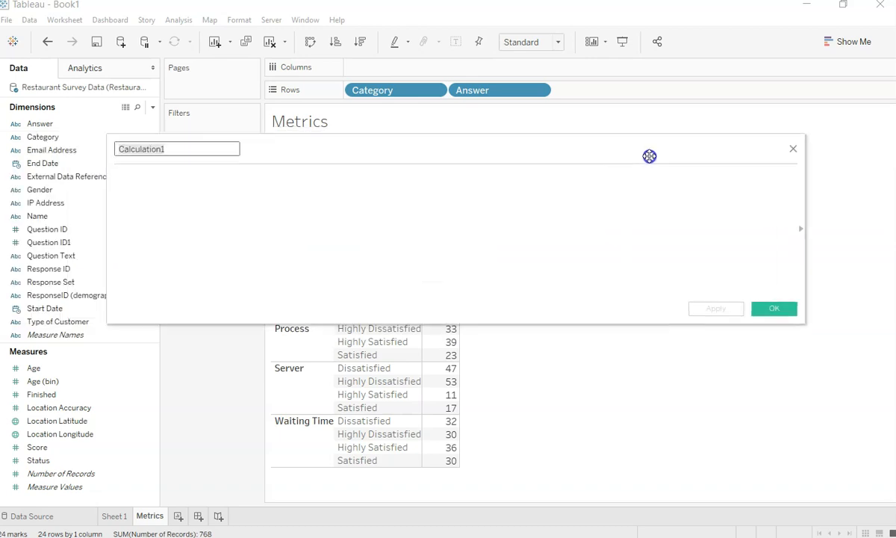
{"action": "type", "text": "Negative"}
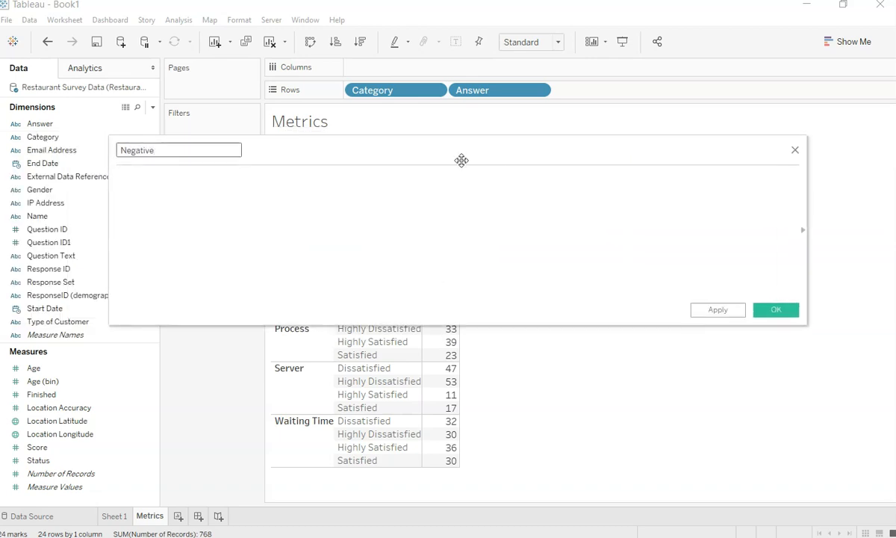
{"action": "key", "text": "ctrl+a"}
{"action": "type", "text": "Count Negative"}
{"action": "key", "text": "Tab"}
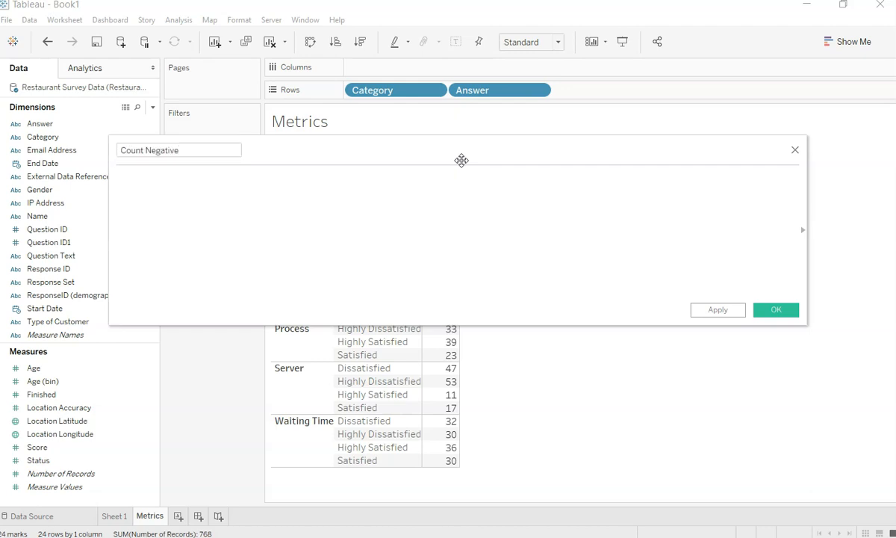
{"action": "type", "text": "If"}
{"action": "key", "text": "Return"}
{"action": "type", "text": "sco"}
{"action": "key", "text": "Return"}
{"action": "type", "text": "< 3"}
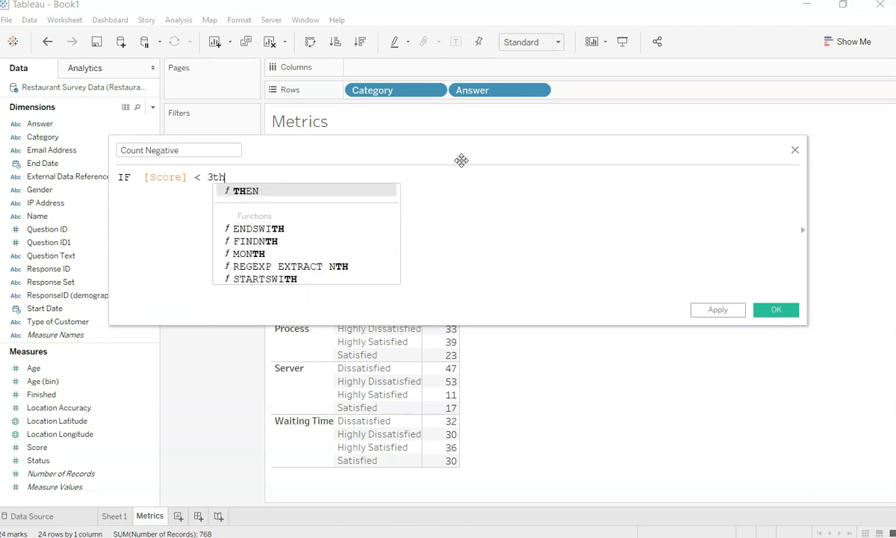
{"action": "type", "text": " th"}
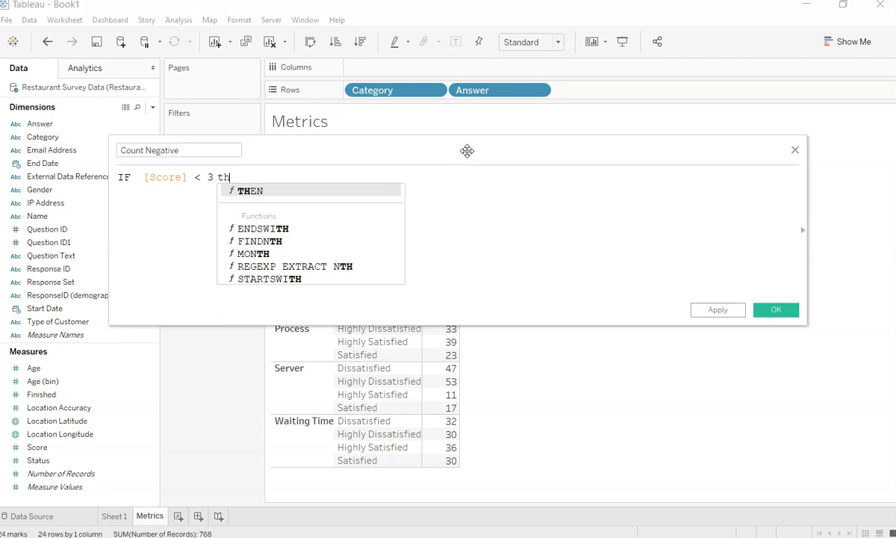
{"action": "key", "text": "Return"}
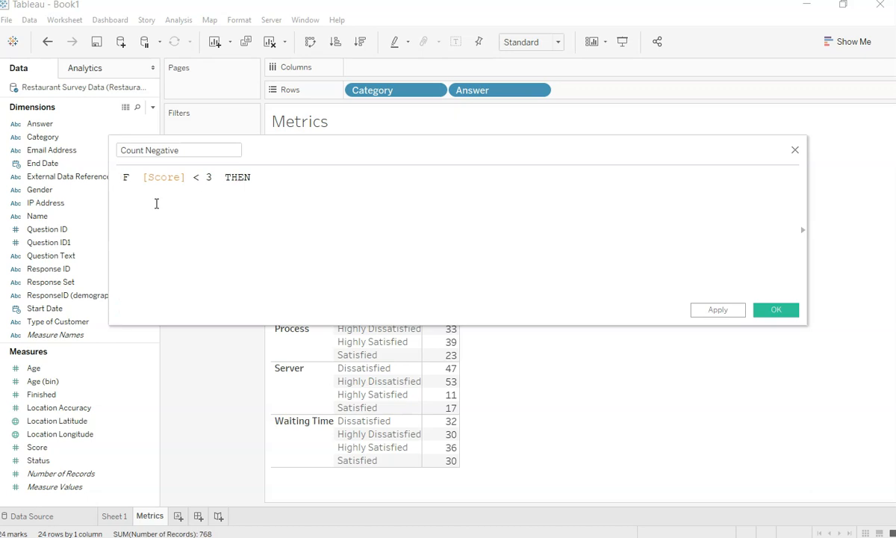
{"action": "type", "text": "I"}
{"action": "key", "text": "Left"}
{"action": "key", "text": "Left"}
{"action": "key", "text": "BackSpace"}
{"action": "left_click", "coordinate": [286, 176]}
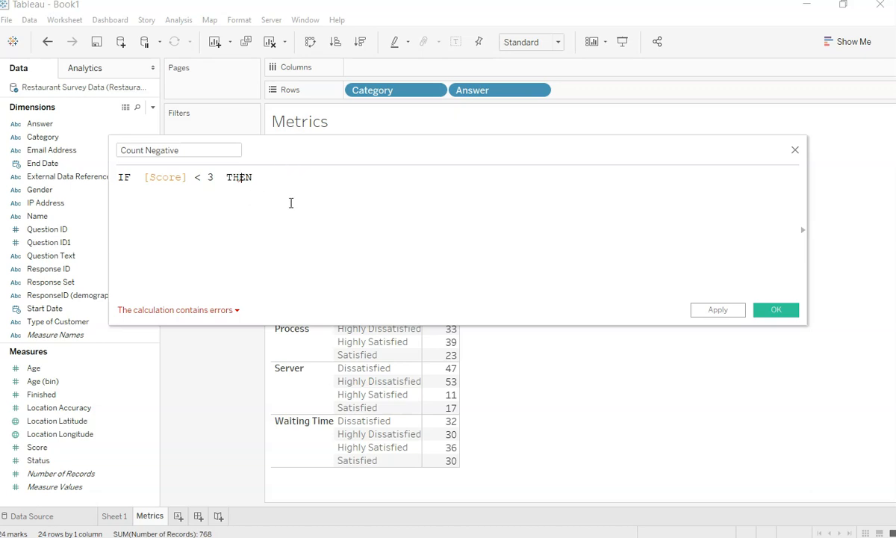
{"action": "left_click", "coordinate": [224, 178]}
{"action": "key", "text": "BackSpace"}
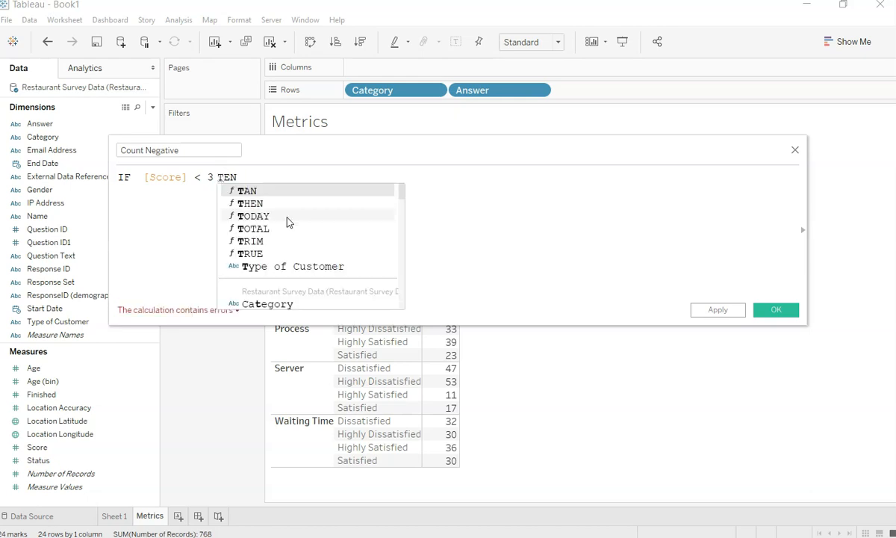
{"action": "left_click", "coordinate": [286, 203]}
{"action": "left_click", "coordinate": [286, 174]}
{"action": "left_click", "coordinate": [286, 174]}
{"action": "left_click", "coordinate": [285, 174]}
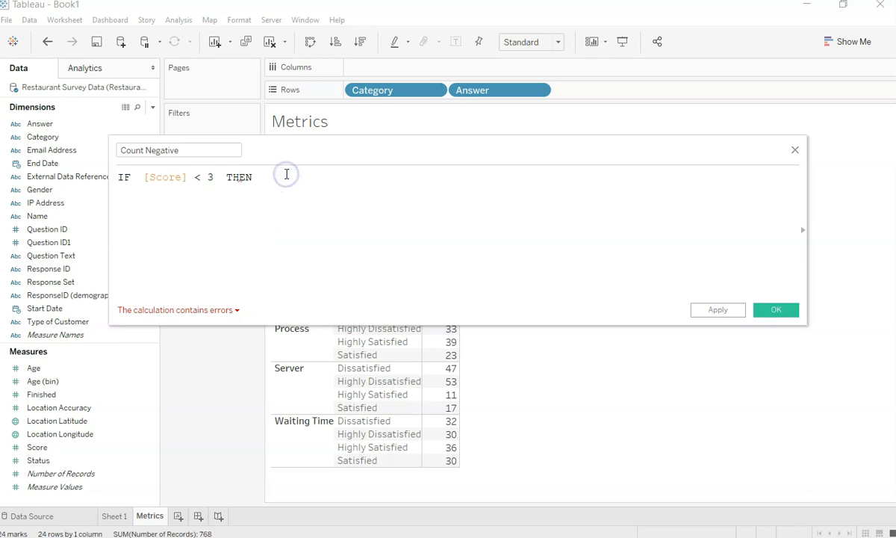
{"action": "type", "text": "d"}
{"action": "type", "text": "o"}
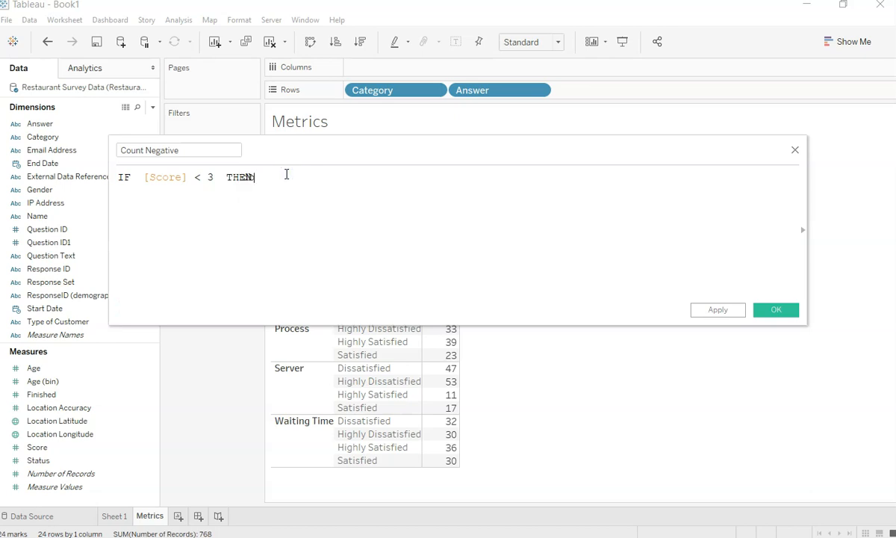
{"action": "key", "text": "BackSpace"}
{"action": "key", "text": "BackSpace"}
{"action": "key", "text": "BackSpace"}
{"action": "key", "text": "BackSpace"}
{"action": "key", "text": "BackSpace"}
{"action": "key", "text": "BackSpace"}
{"action": "key", "text": "BackSpace"}
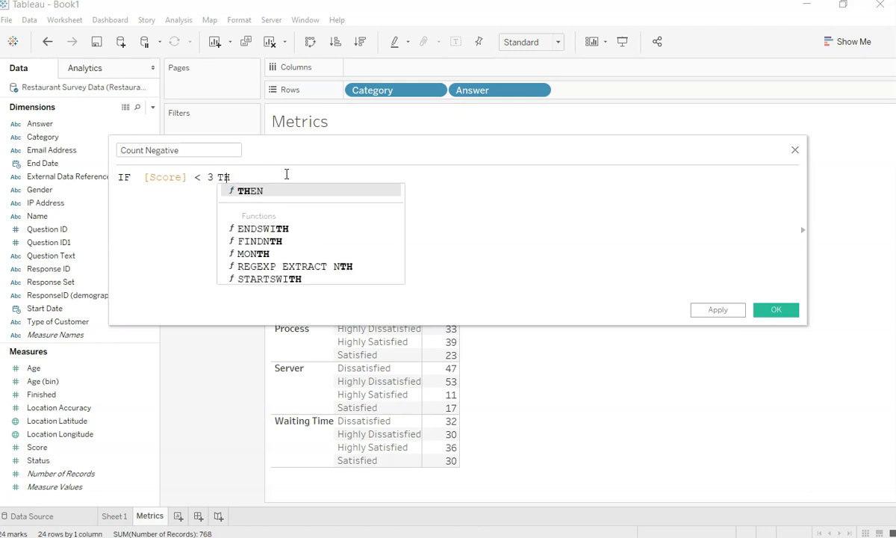
{"action": "key", "text": "BackSpace"}
{"action": "key", "text": "BackSpace"}
{"action": "key", "text": "BackSpace"}
{"action": "key", "text": "BackSpace"}
{"action": "key", "text": "BackSpace"}
{"action": "key", "text": "BackSpace"}
{"action": "key", "text": "BackSpace"}
{"action": "key", "text": "BackSpace"}
{"action": "key", "text": "BackSpace"}
{"action": "key", "text": "BackSpace"}
{"action": "key", "text": "BackSpace"}
{"action": "key", "text": "BackSpace"}
{"action": "key", "text": "BackSpace"}
{"action": "key", "text": "BackSpace"}
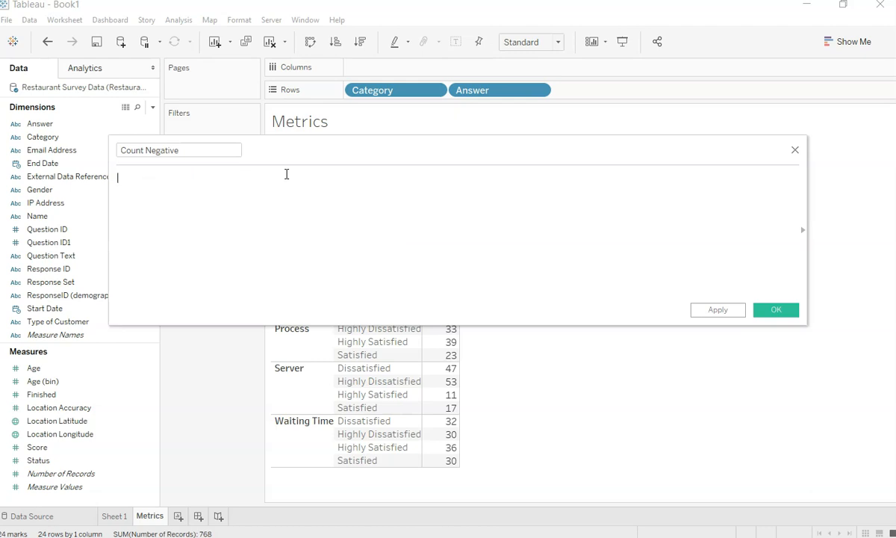
{"action": "left_click", "coordinate": [795, 151]}
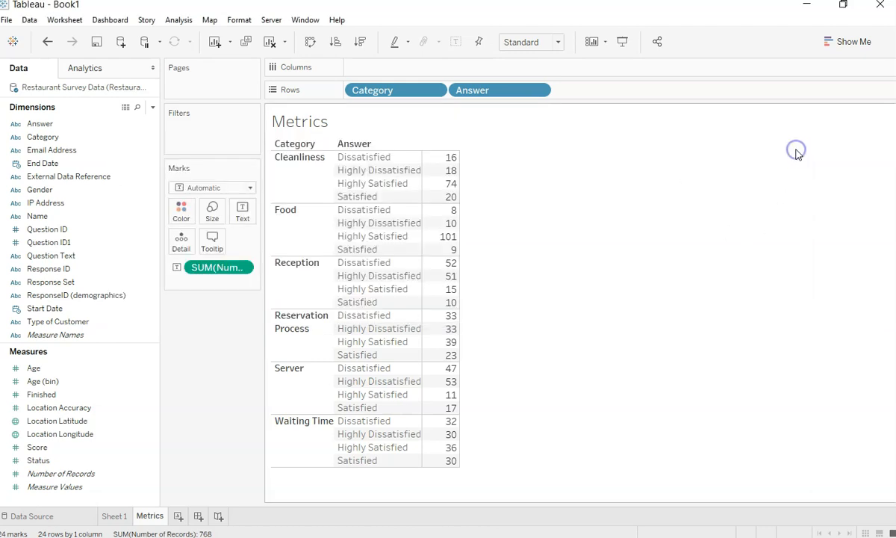
Step: Start a new calculated field and name it Count Negative
{"action": "left_click", "coordinate": [152, 108]}
{"action": "left_click", "coordinate": [114, 121]}
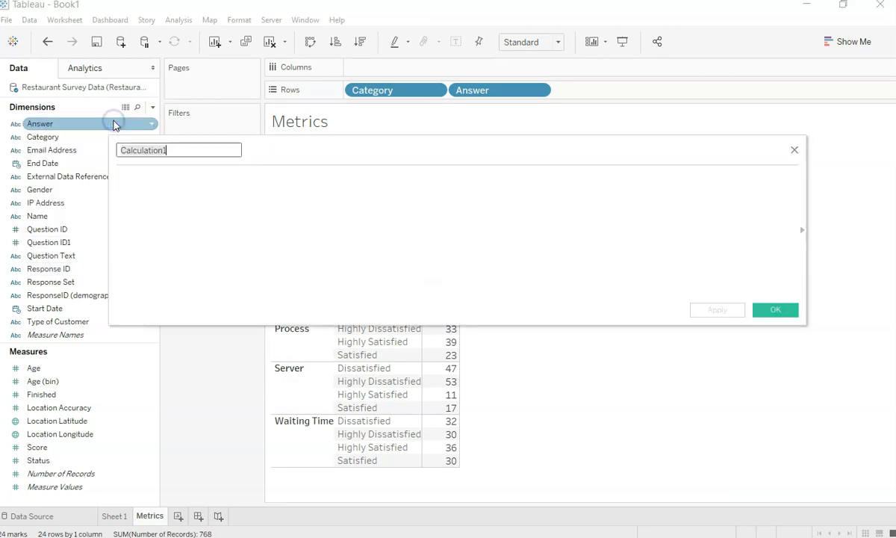
{"action": "type", "text": "C"}
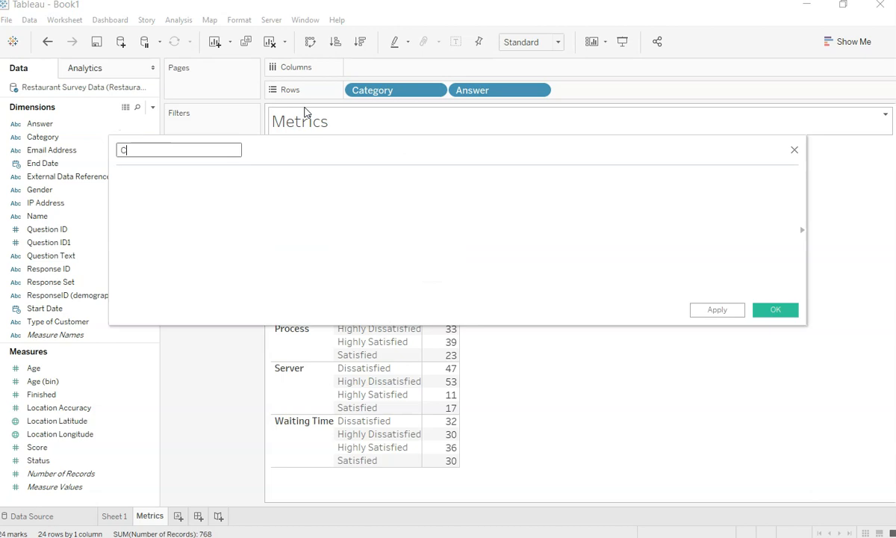
{"action": "type", "text": "ount Negative"}
{"action": "key", "text": "Tab"}
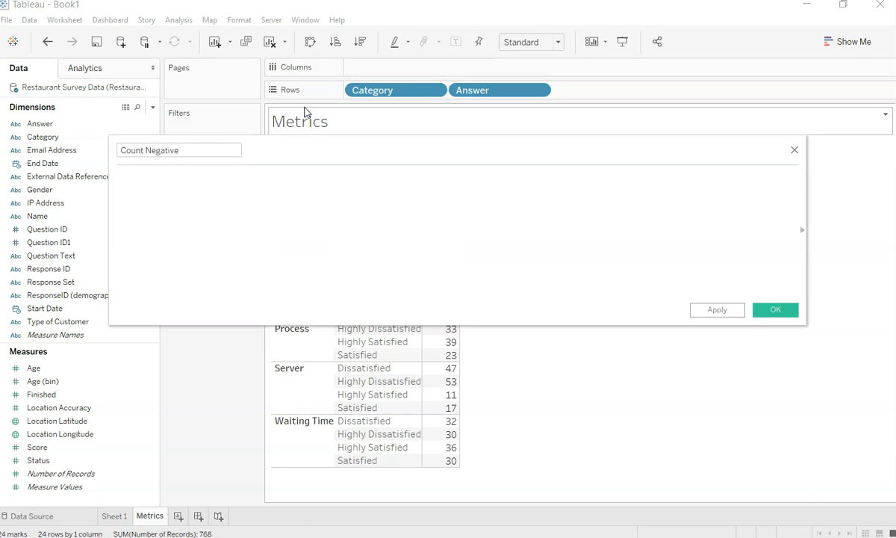
Step: Give Count Negative the formula IF [Score] < 3 THEN 1 else 0 END and save the calculated field
{"action": "type", "text": "IF  sco"}
{"action": "key", "text": "Return"}
{"action": "type", "text": "< 3 t"}
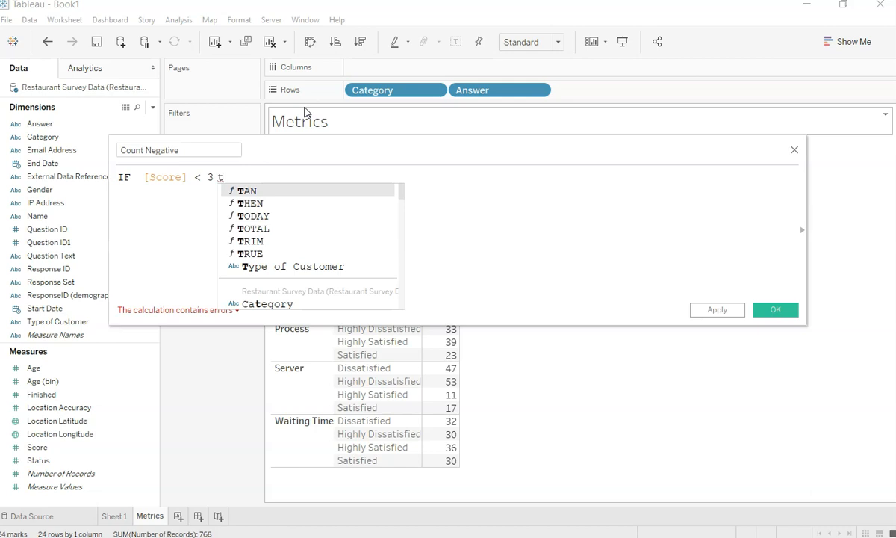
{"action": "type", "text": "he"}
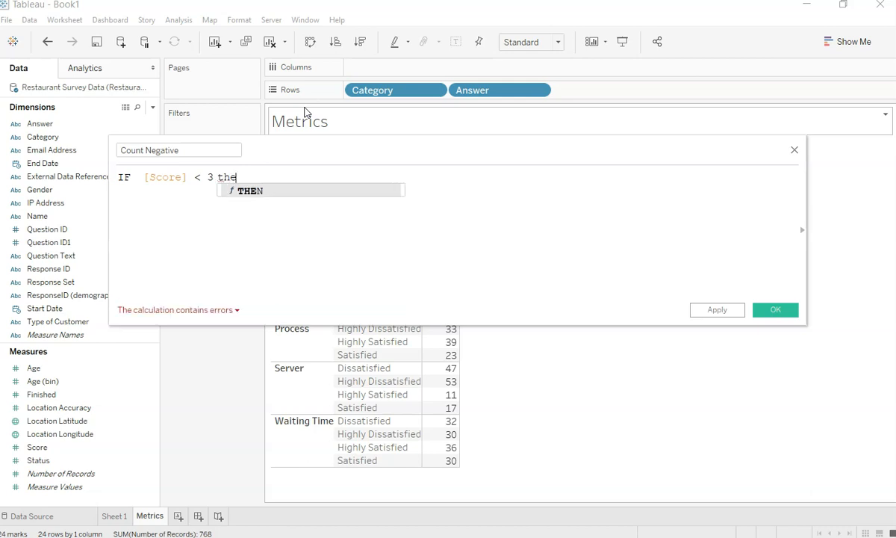
{"action": "key", "text": "Return"}
{"action": "key", "text": "Left"}
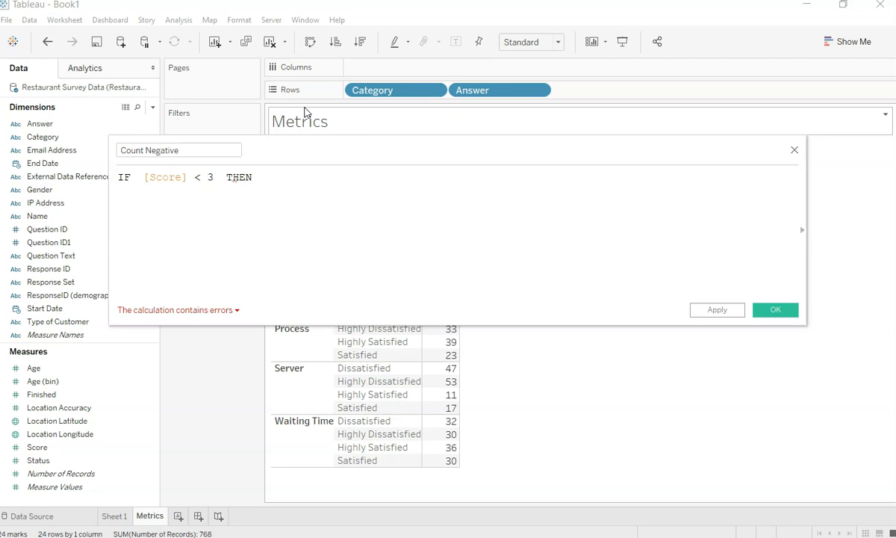
{"action": "type", "text": "sadf"}
{"action": "key", "text": "BackSpace"}
{"action": "key", "text": "BackSpace"}
{"action": "key", "text": "BackSpace"}
{"action": "key", "text": "BackSpace"}
{"action": "type", "text": "1"}
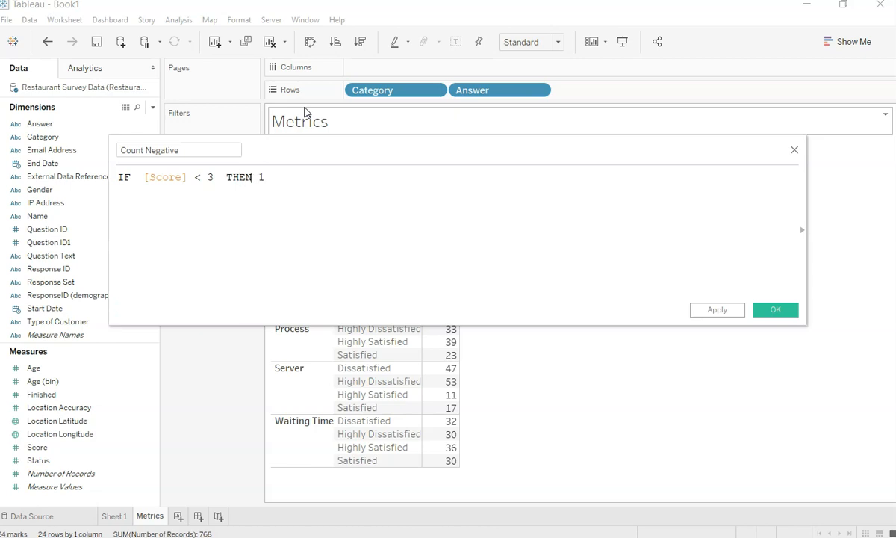
{"action": "type", "text": " else"}
{"action": "key", "text": "Left"}
{"action": "key", "text": "Left"}
{"action": "key", "text": "Left"}
{"action": "key", "text": "Left"}
{"action": "type", "text": "0"}
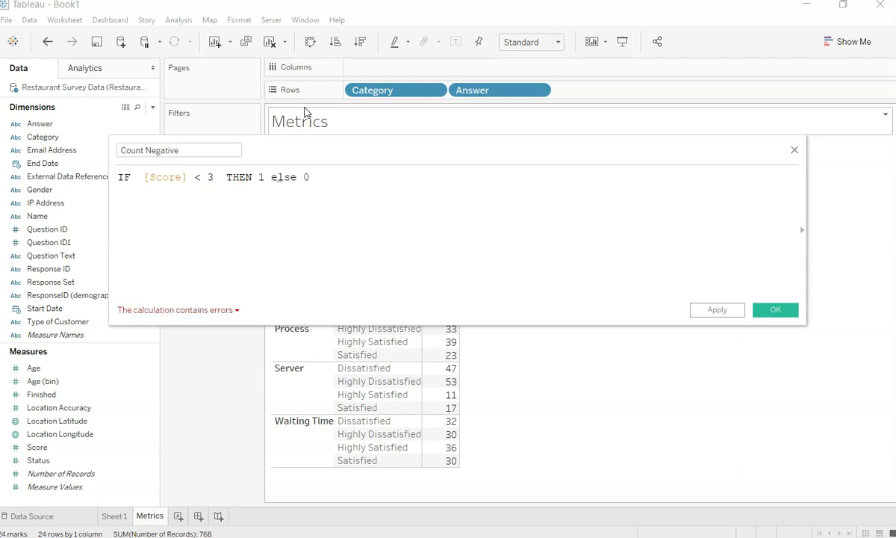
{"action": "type", "text": " end"}
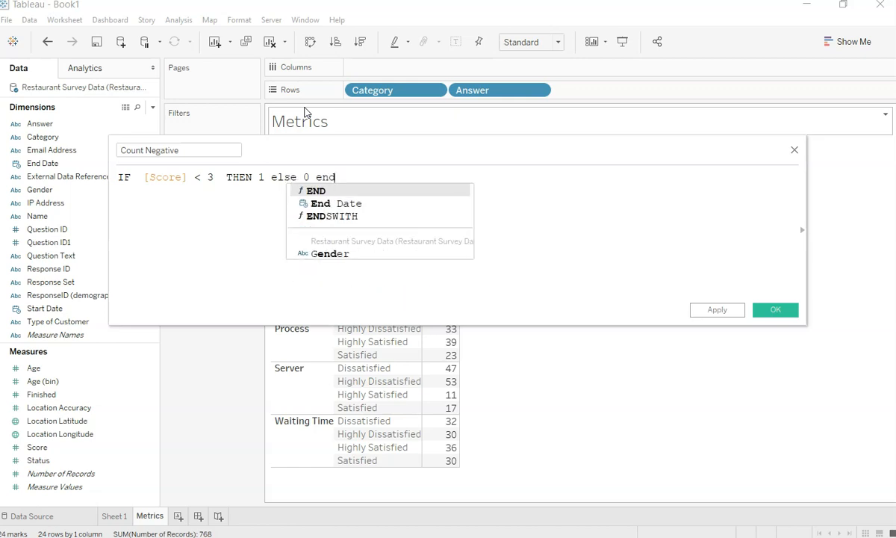
{"action": "key", "text": "Return"}
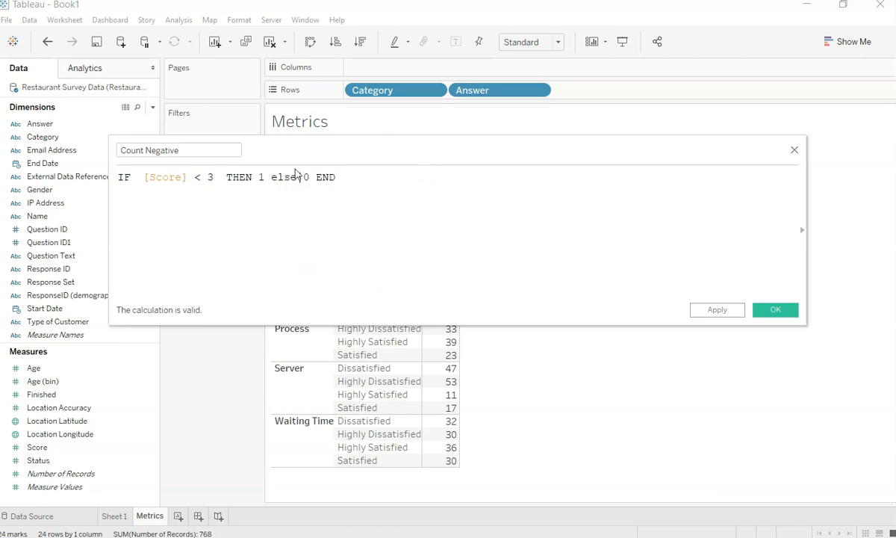
{"action": "left_click", "coordinate": [261, 177]}
{"action": "type", "text": "1"}
{"action": "left_click", "coordinate": [716, 309]}
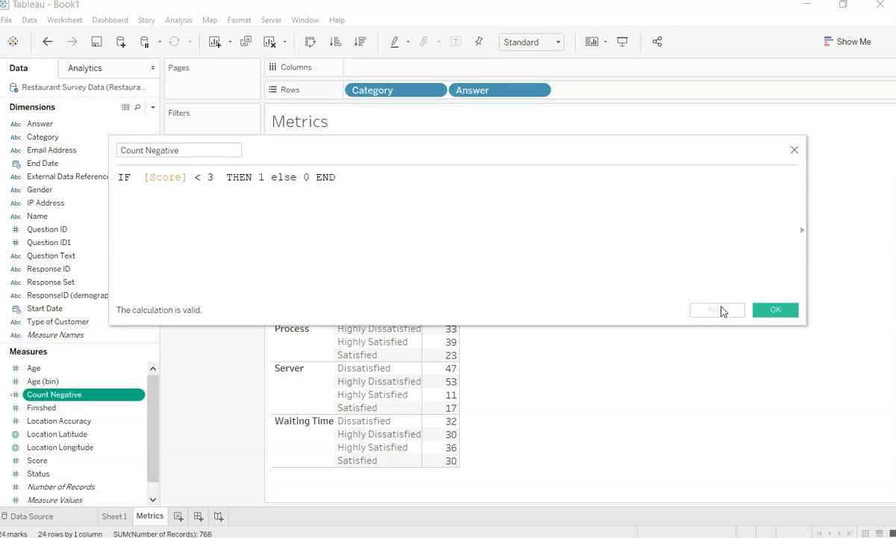
{"action": "left_click", "coordinate": [774, 310]}
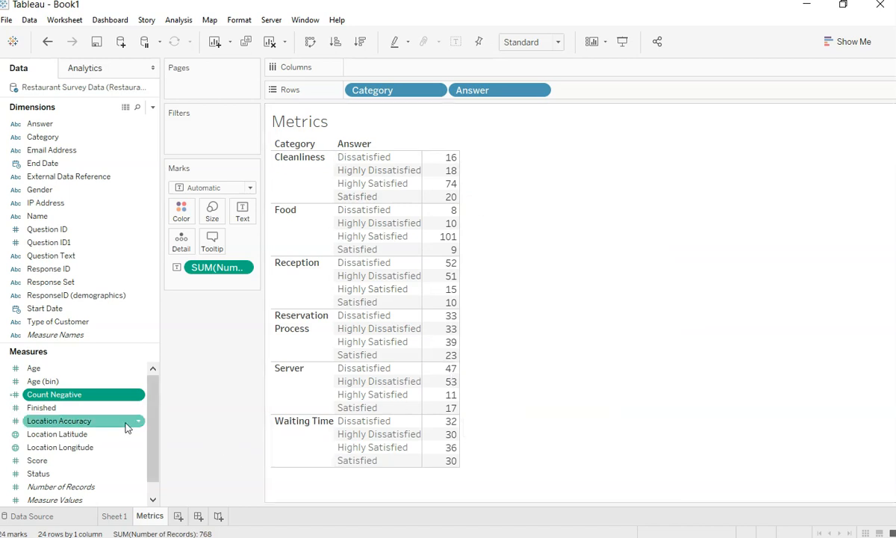
Step: Show Number of Records and Count Negative as separate columns in the Metrics text table, fitted to the entire view
{"action": "left_click_drag", "start_coordinate": [116, 393], "coordinate": [236, 215]}
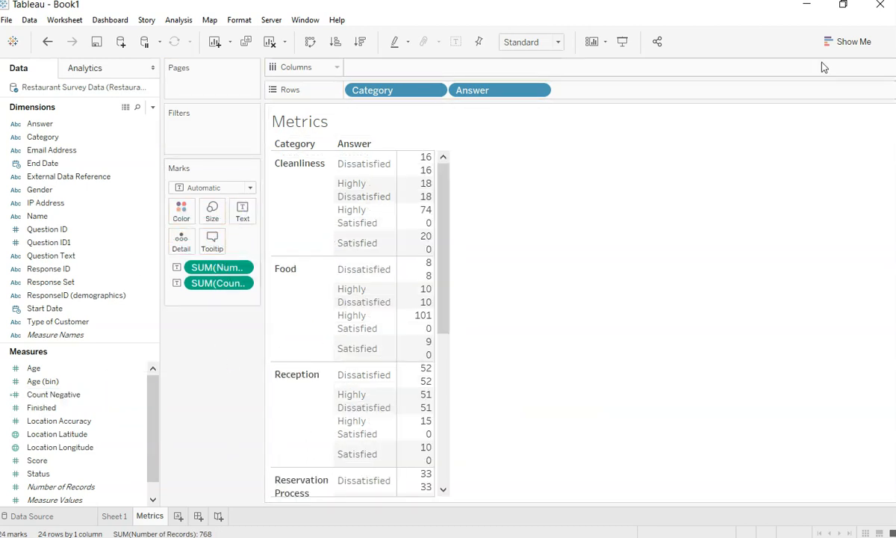
{"action": "left_click", "coordinate": [854, 44]}
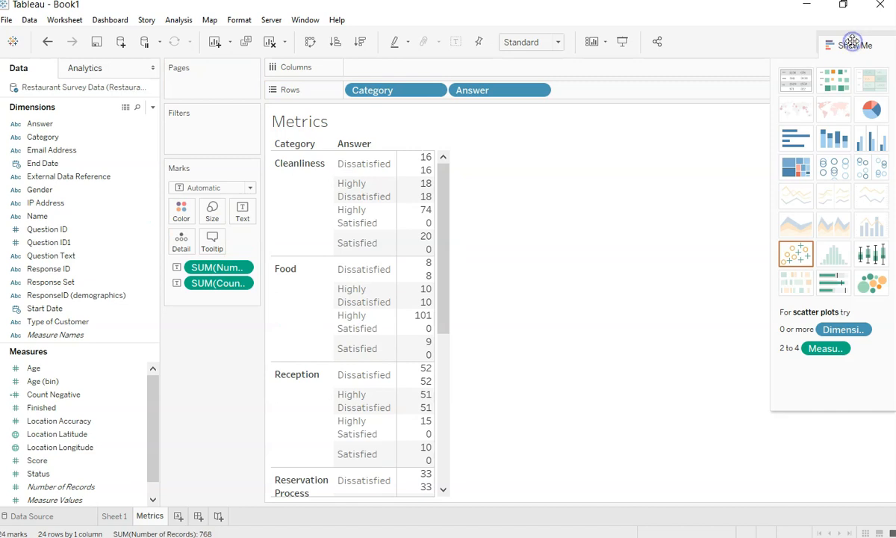
{"action": "left_click", "coordinate": [798, 79]}
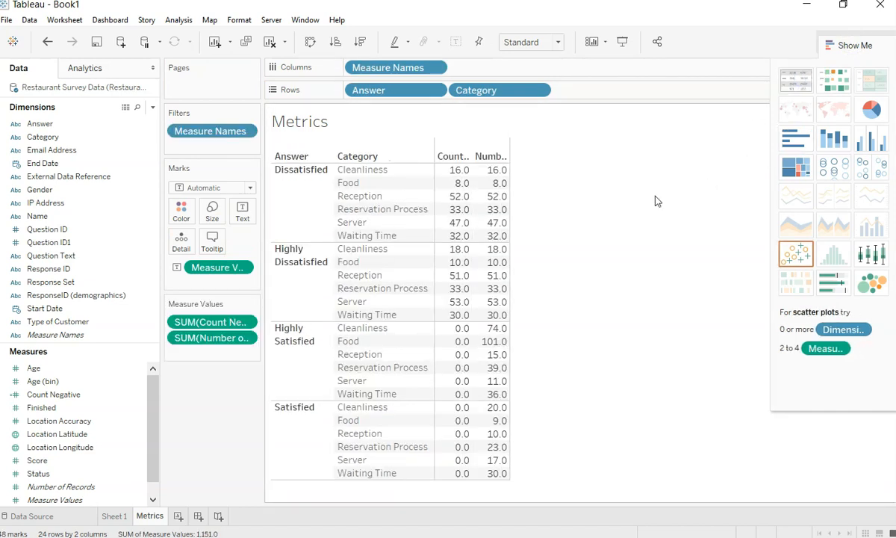
{"action": "left_click_drag", "start_coordinate": [238, 339], "coordinate": [210, 330]}
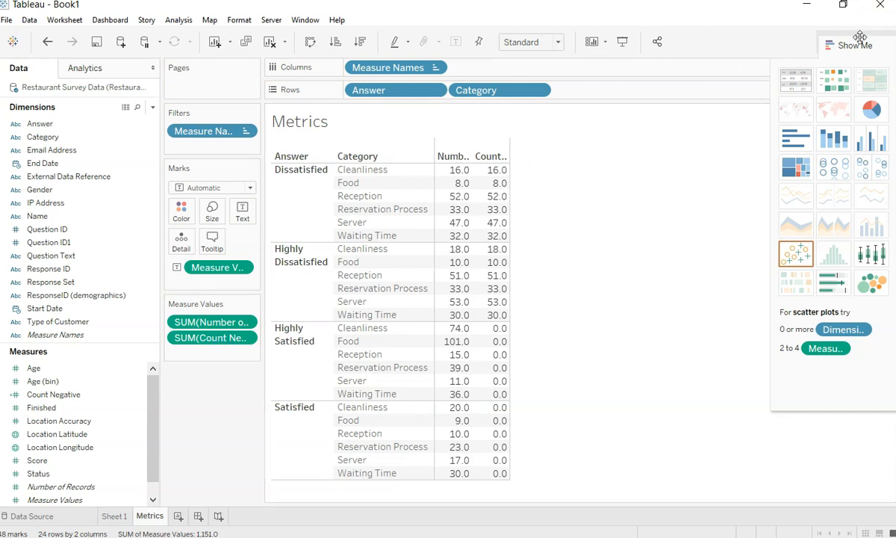
{"action": "left_click", "coordinate": [853, 43]}
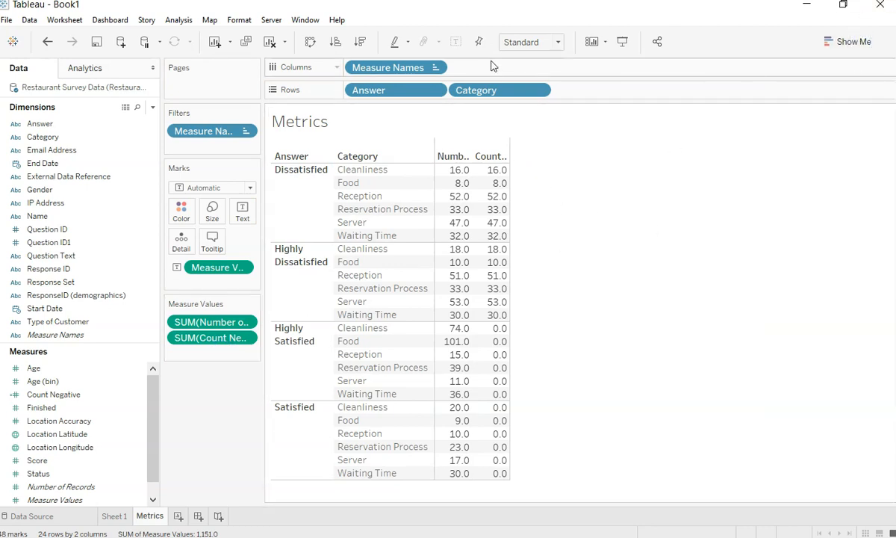
{"action": "left_click", "coordinate": [508, 41]}
{"action": "left_click", "coordinate": [524, 87]}
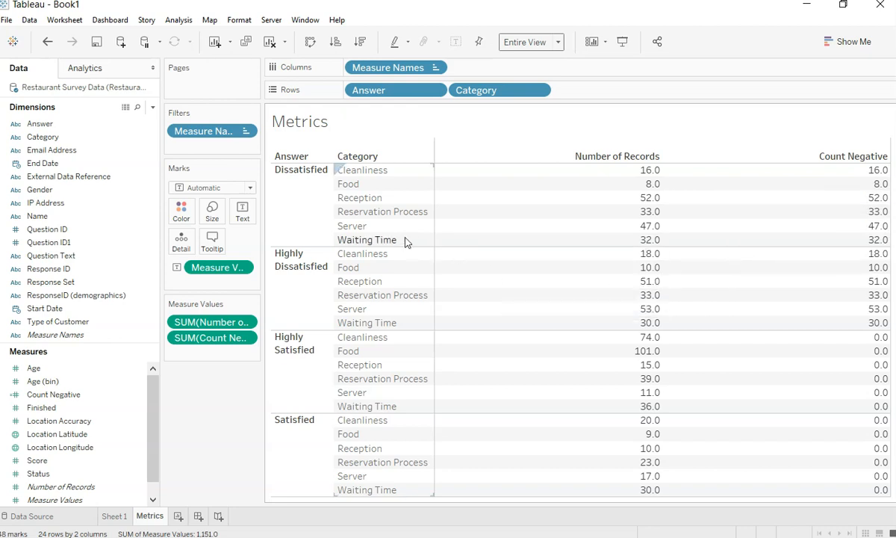
Step: Add a Difference From table calculation to Count Negative, computed using specific dimensions
{"action": "left_click", "coordinate": [246, 341]}
{"action": "mouse_move", "coordinate": [282, 448]}
{"action": "mouse_move", "coordinate": [278, 505]}
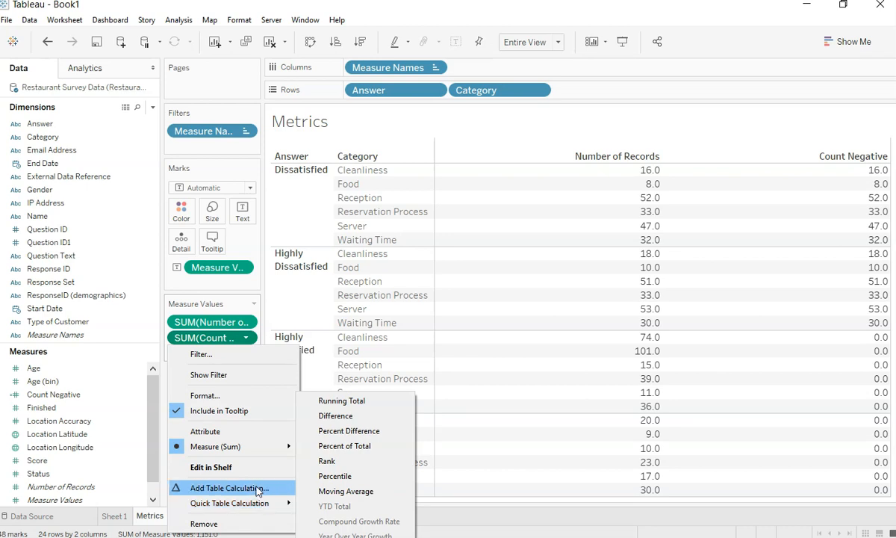
{"action": "left_click", "coordinate": [259, 488]}
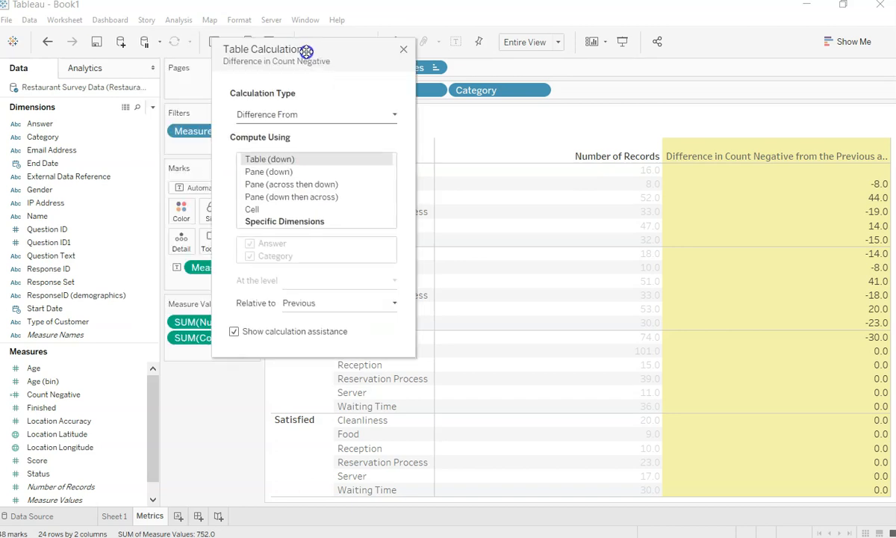
{"action": "left_click_drag", "start_coordinate": [304, 50], "coordinate": [247, 72]}
{"action": "left_click", "coordinate": [251, 244]}
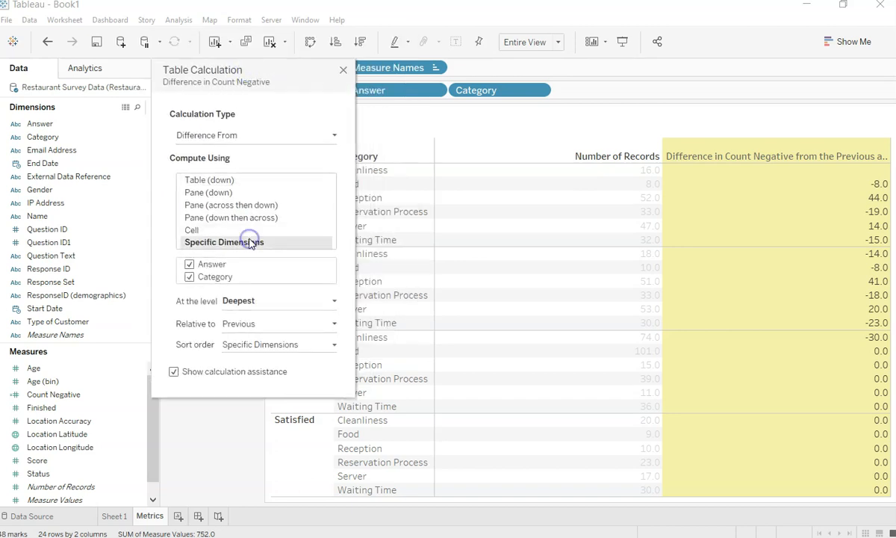
Step: Try computing the difference along Answer only, Category only, Pane (down) and Table (down), and close the table calculation settings
{"action": "left_click_drag", "start_coordinate": [228, 80], "coordinate": [81, 63]}
{"action": "left_click", "coordinate": [42, 259]}
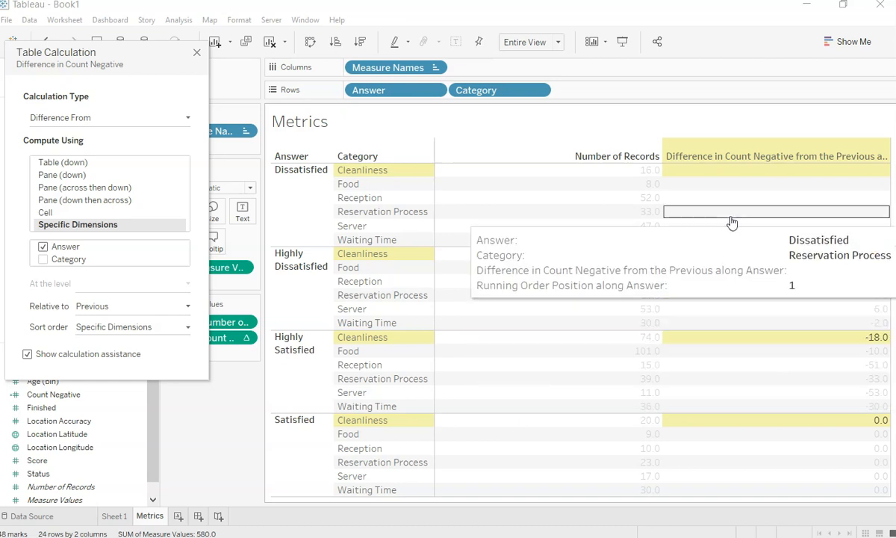
{"action": "left_click", "coordinate": [43, 259]}
{"action": "left_click", "coordinate": [43, 246]}
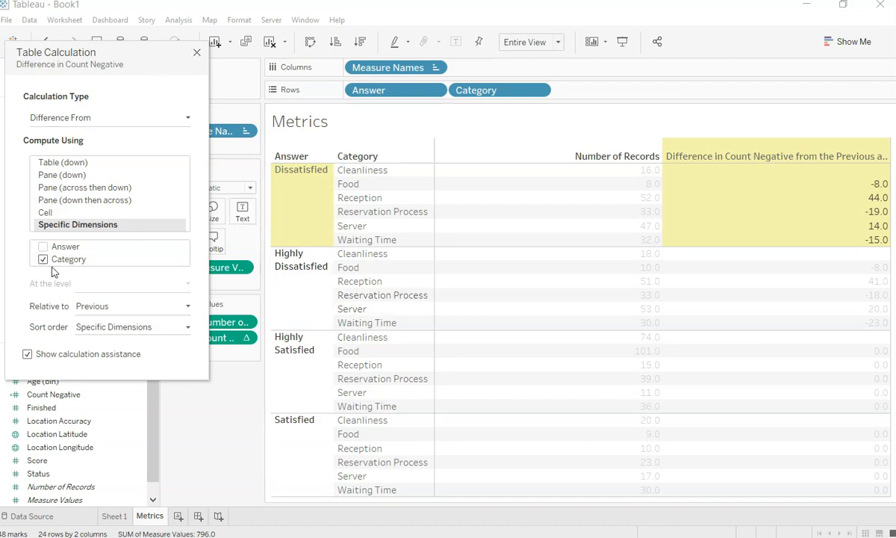
{"action": "left_click", "coordinate": [66, 180]}
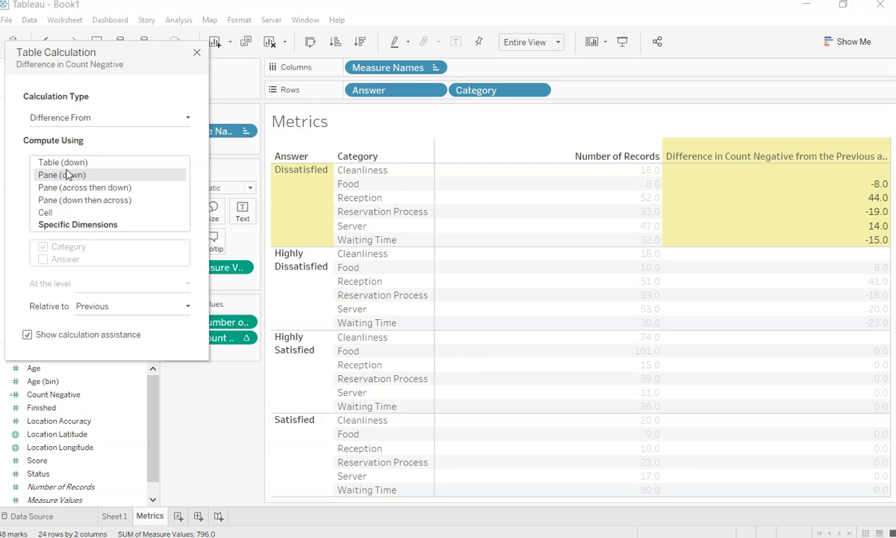
{"action": "left_click", "coordinate": [63, 162]}
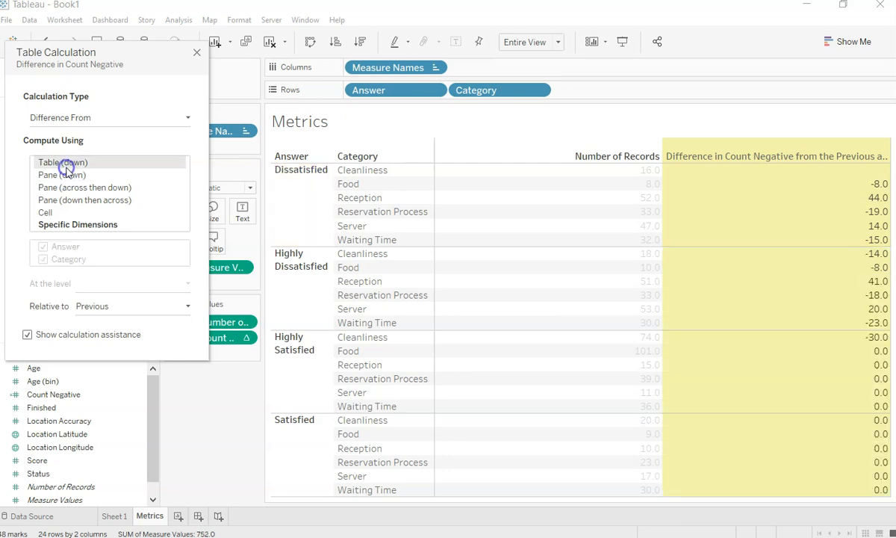
{"action": "left_click", "coordinate": [197, 56]}
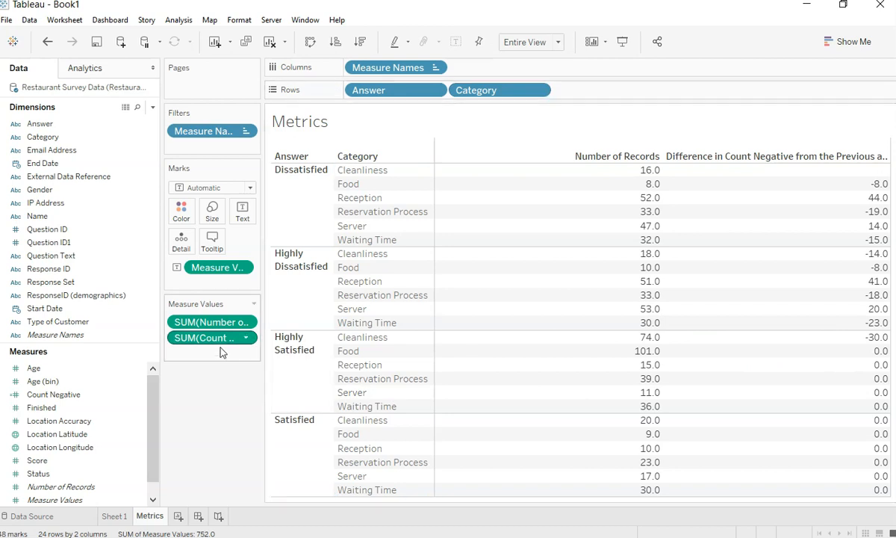
Step: Remove Count Negative from the Metrics table and place Category before Answer in the rows
{"action": "left_click_drag", "start_coordinate": [220, 345], "coordinate": [210, 463]}
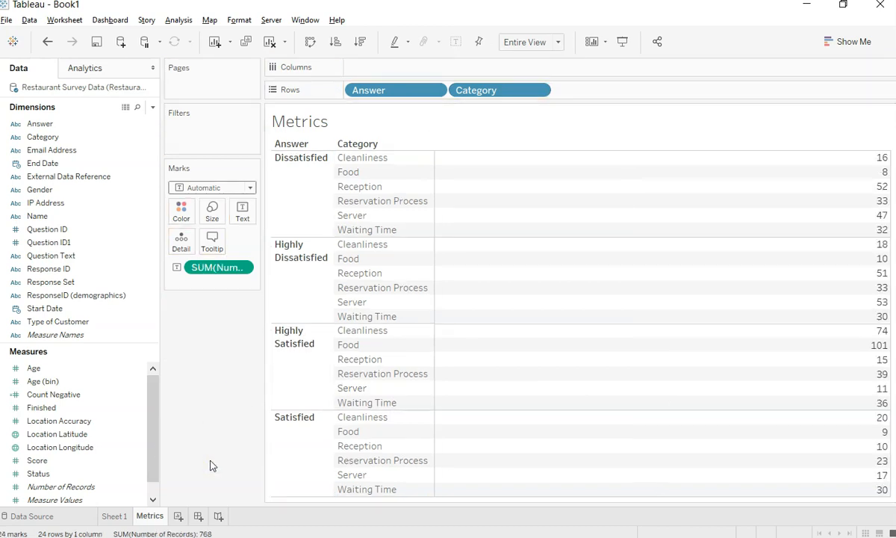
{"action": "left_click", "coordinate": [487, 90]}
{"action": "left_click_drag", "start_coordinate": [487, 90], "coordinate": [353, 89]}
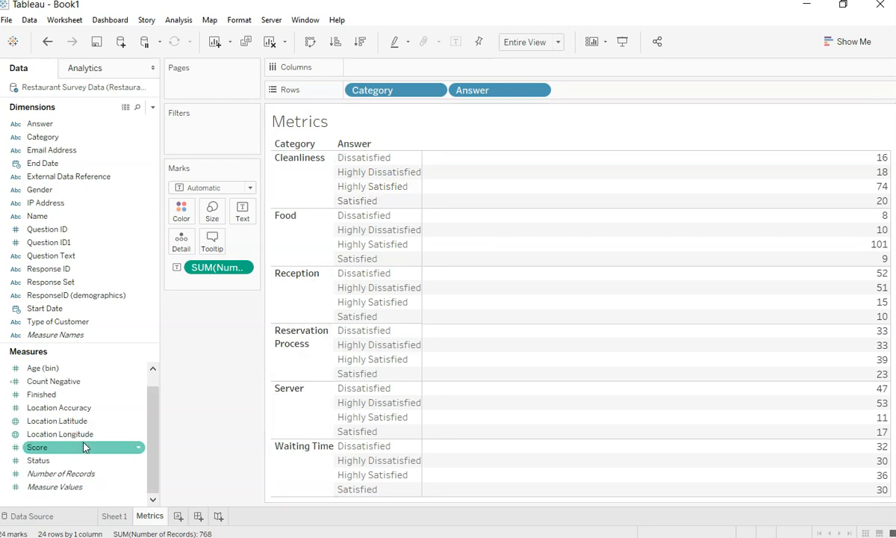
Step: Add Count Negative to the Metrics sheet and show it as a text table column after Number of Records
{"action": "left_click_drag", "start_coordinate": [86, 396], "coordinate": [242, 211]}
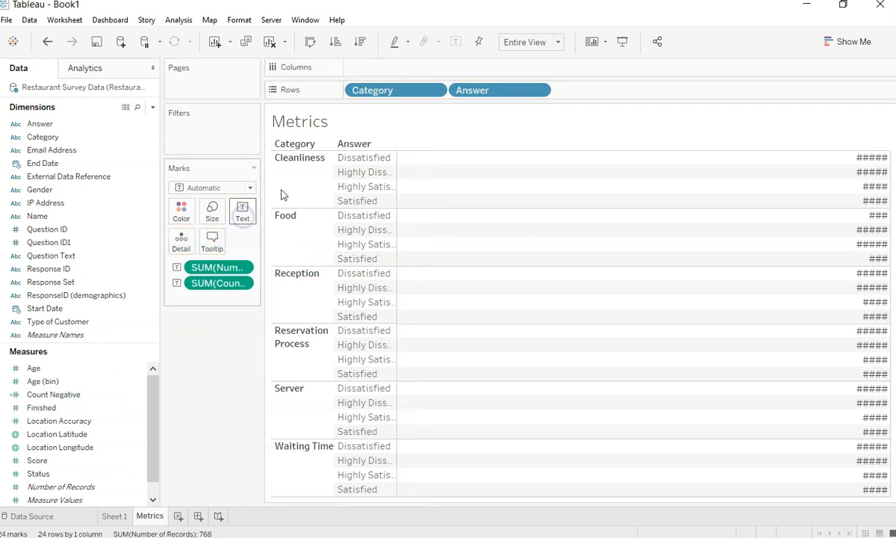
{"action": "left_click", "coordinate": [840, 44]}
{"action": "left_click", "coordinate": [796, 82]}
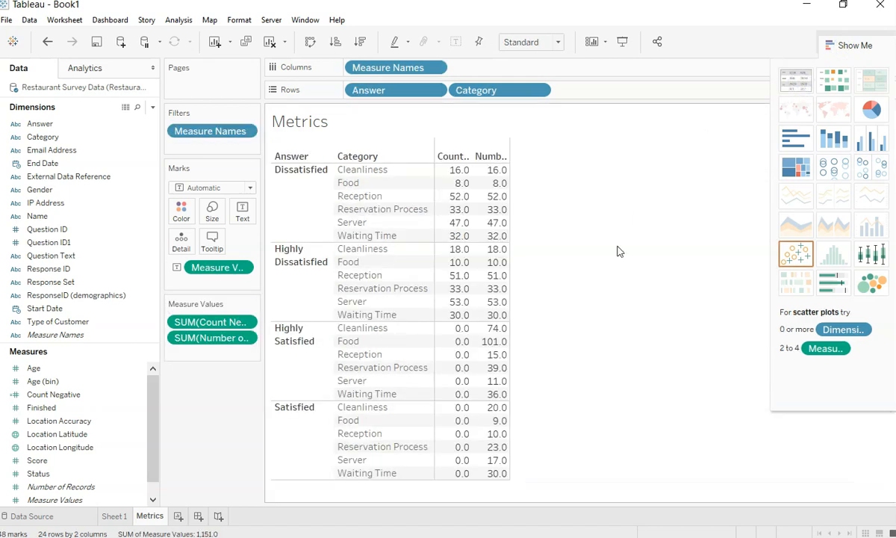
{"action": "left_click", "coordinate": [858, 45]}
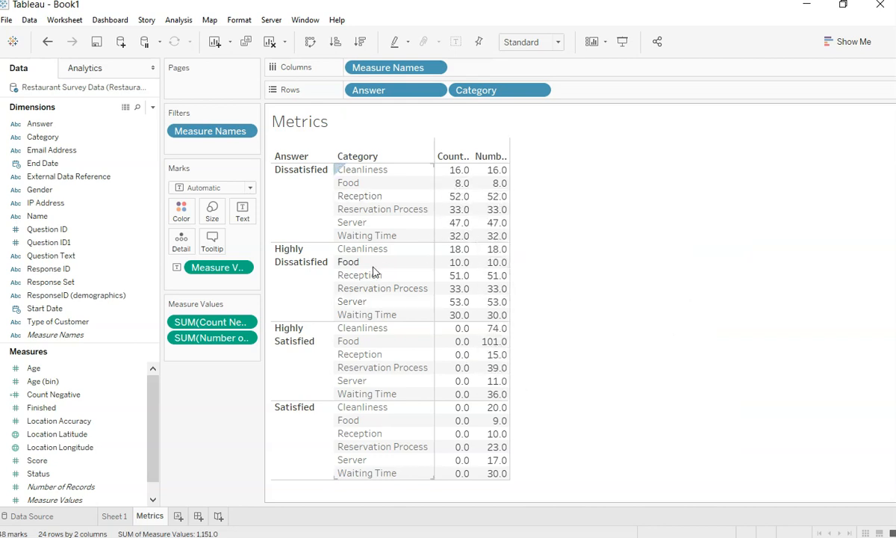
{"action": "left_click_drag", "start_coordinate": [224, 323], "coordinate": [220, 350]}
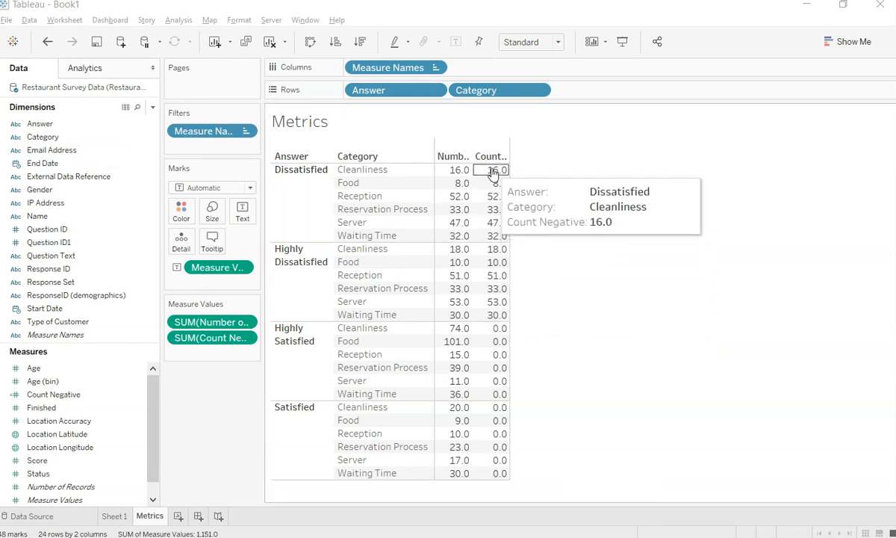
Step: Create a calculated field named Total Negative Count with the formula TOTAL([Count Negative]) and apply it
{"action": "left_click", "coordinate": [153, 108]}
{"action": "left_click", "coordinate": [115, 123]}
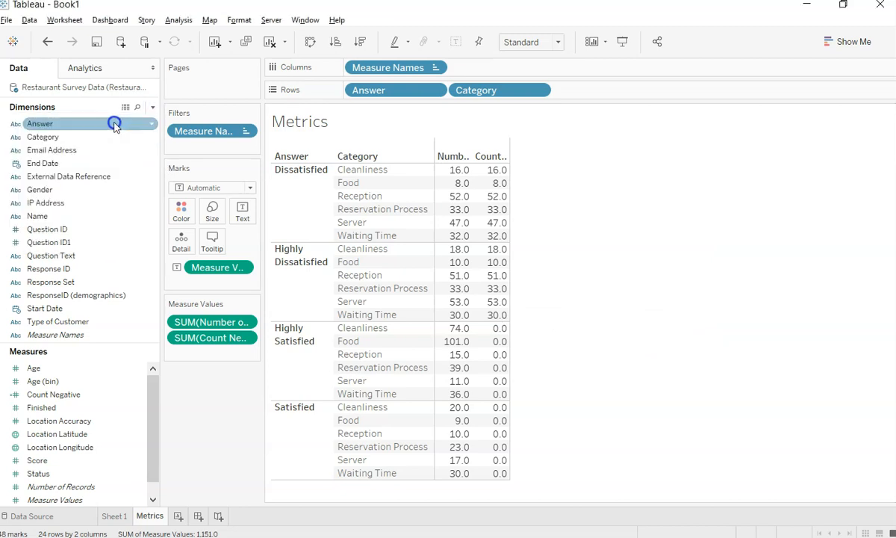
{"action": "type", "text": "Total Negative Count"}
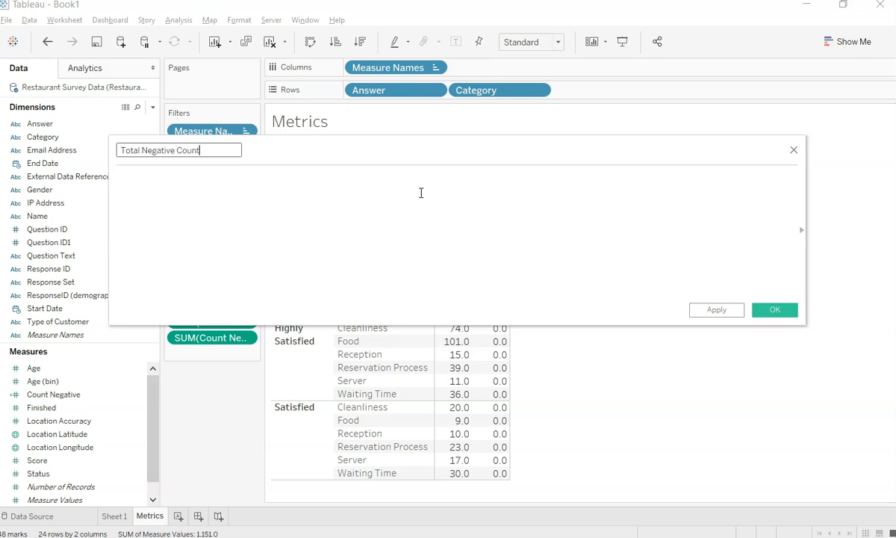
{"action": "left_click", "coordinate": [421, 193]}
{"action": "type", "text": "TOTAL()"}
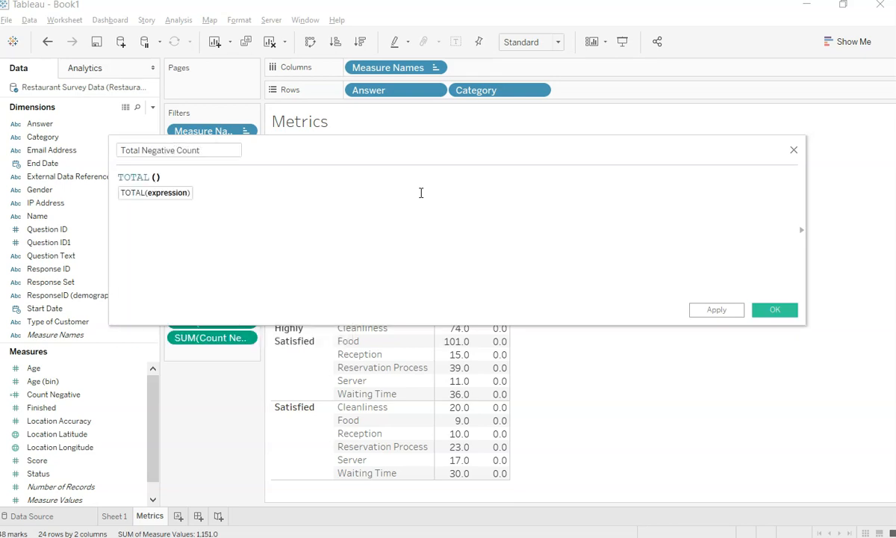
{"action": "type", "text": "Cou"}
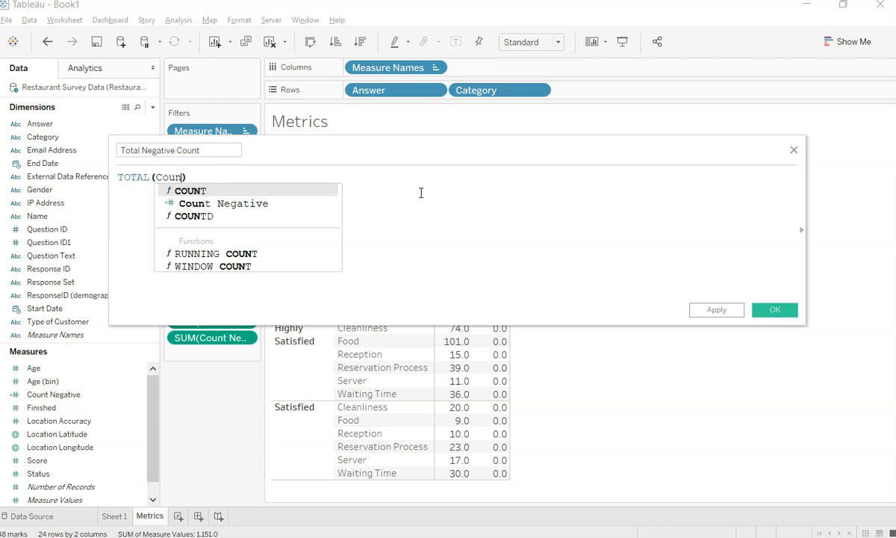
{"action": "type", "text": "n"}
{"action": "key", "text": "Down"}
{"action": "key", "text": "Return"}
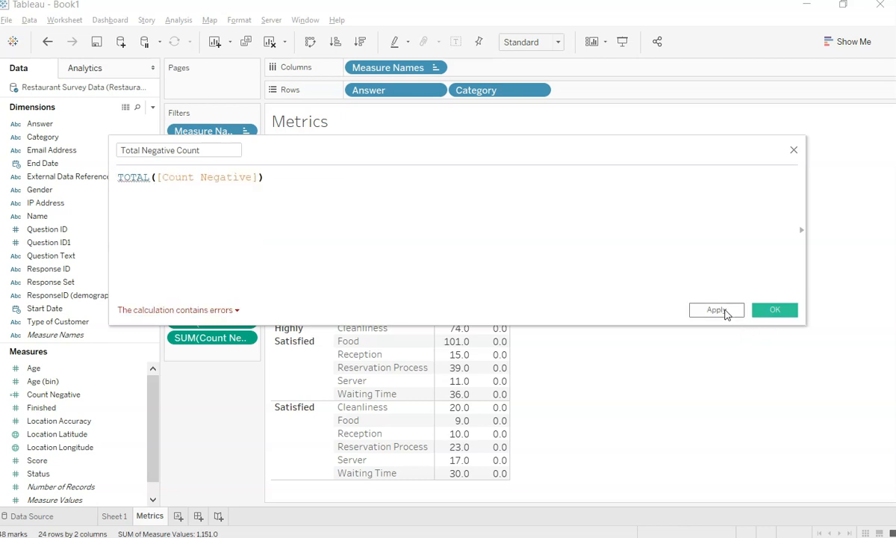
{"action": "left_click", "coordinate": [718, 309]}
Step: Review the Total Negative Count formula and open its calculation error details
{"action": "left_click", "coordinate": [280, 192]}
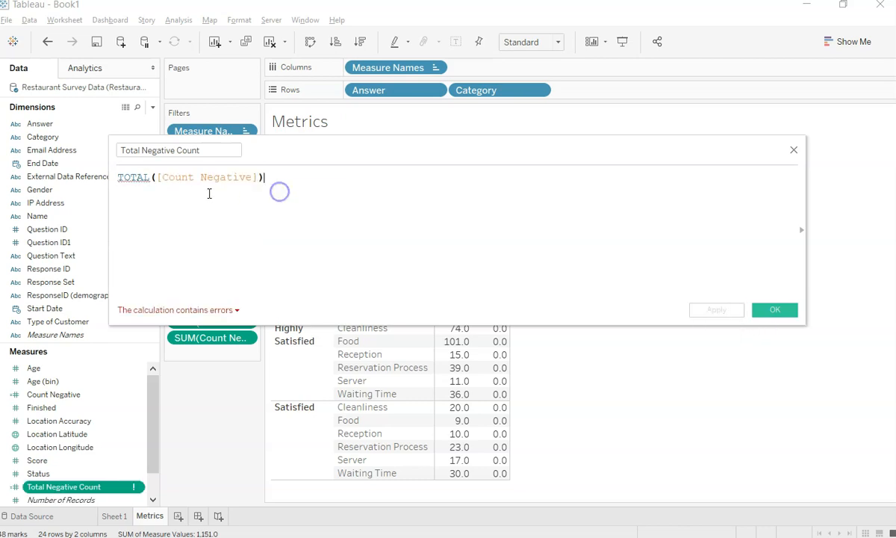
{"action": "left_click", "coordinate": [153, 177]}
{"action": "type", "text": "("}
{"action": "left_click", "coordinate": [256, 177]}
{"action": "left_click", "coordinate": [233, 309]}
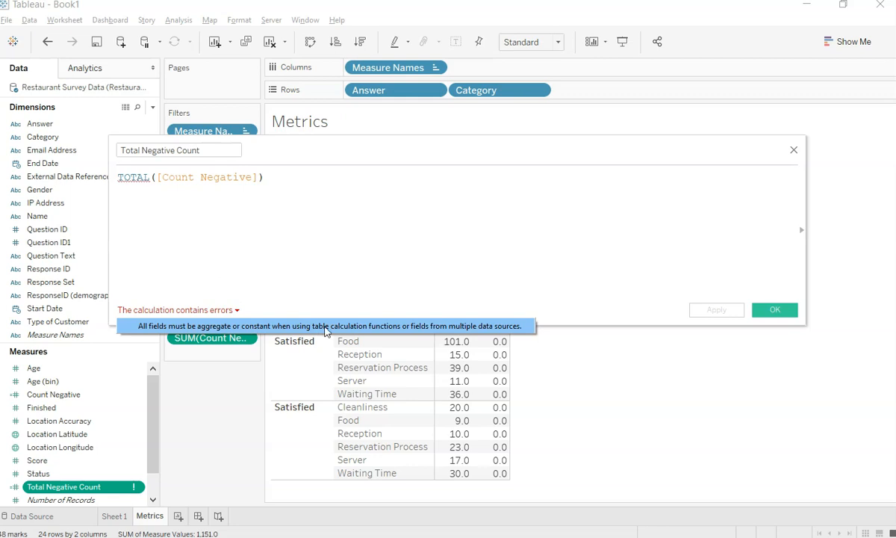
Step: Wrap Count Negative in a sum so the formula reads TOTAL(SUM([Count Negative])), and save the calculated field
{"action": "left_click", "coordinate": [156, 178]}
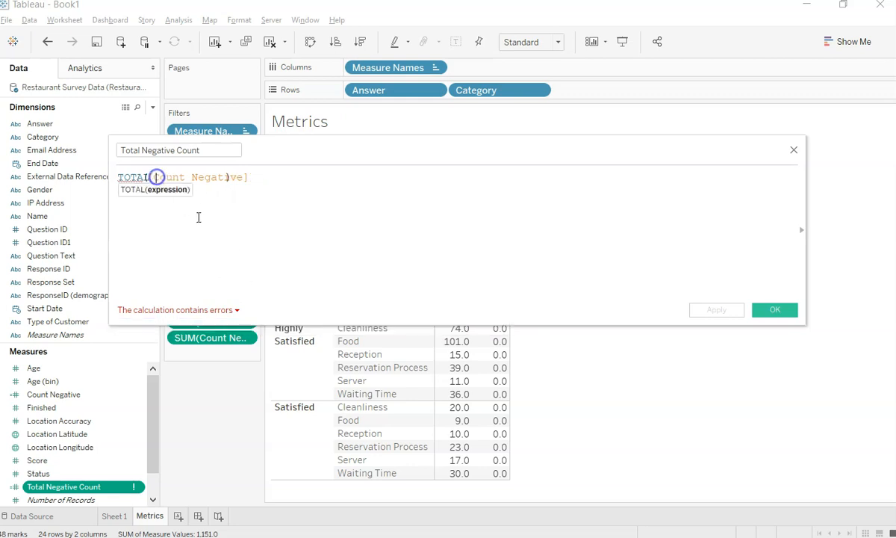
{"action": "type", "text": "("}
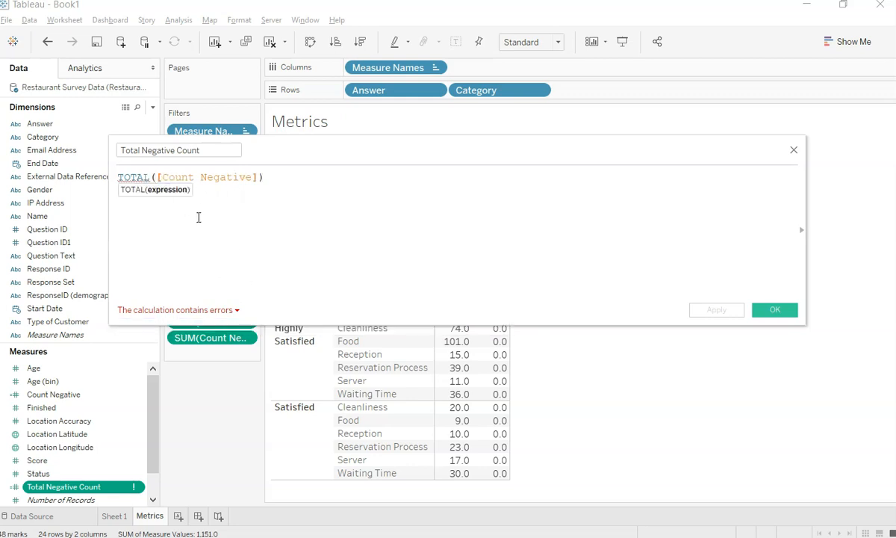
{"action": "type", "text": "A"}
{"action": "key", "text": "BackSpace"}
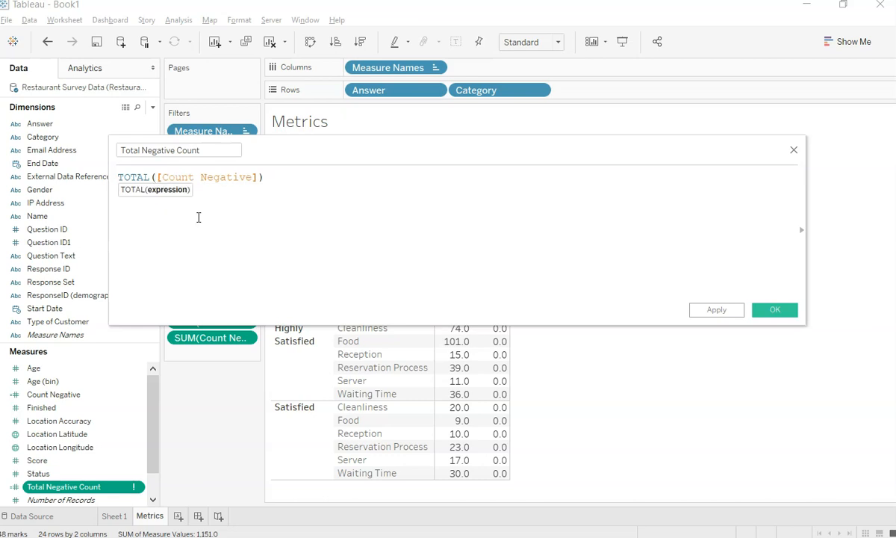
{"action": "type", "text": "SUM"}
{"action": "key", "text": "Return"}
{"action": "key", "text": "Delete"}
{"action": "key", "text": "End"}
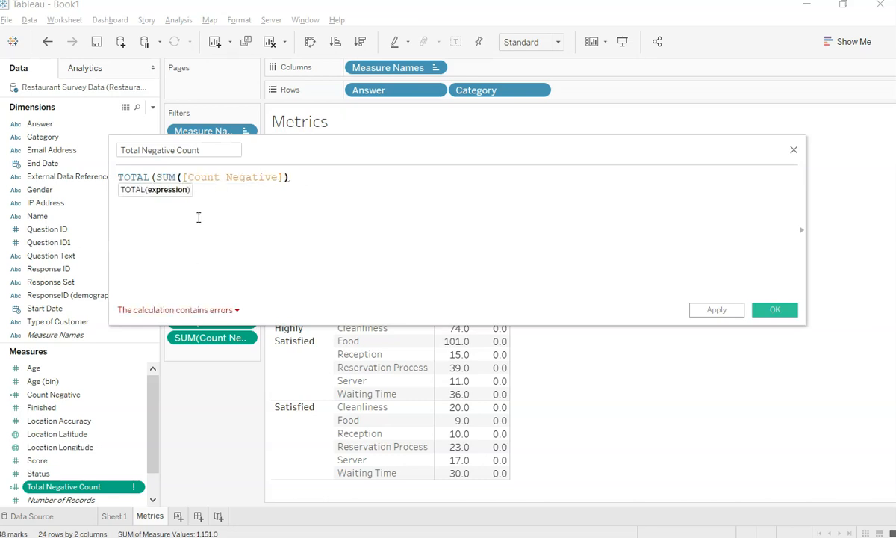
{"action": "type", "text": ")"}
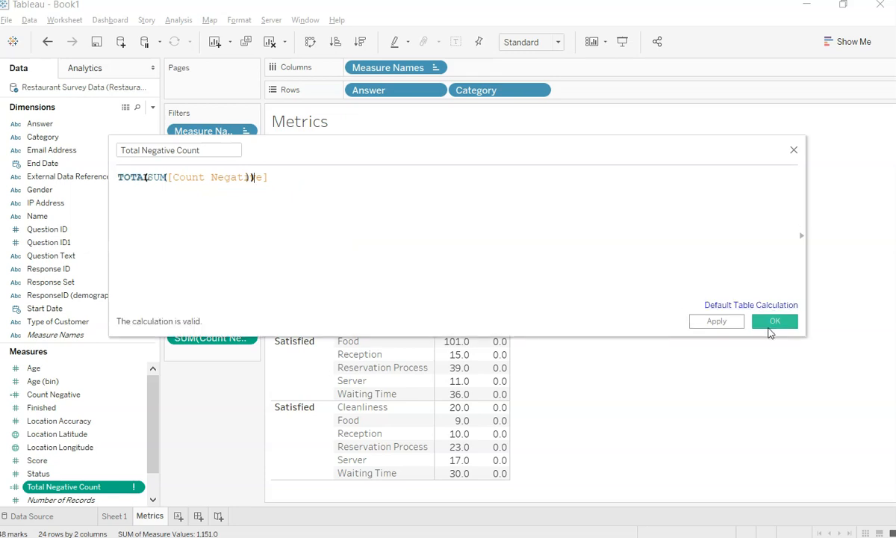
{"action": "left_click", "coordinate": [774, 322]}
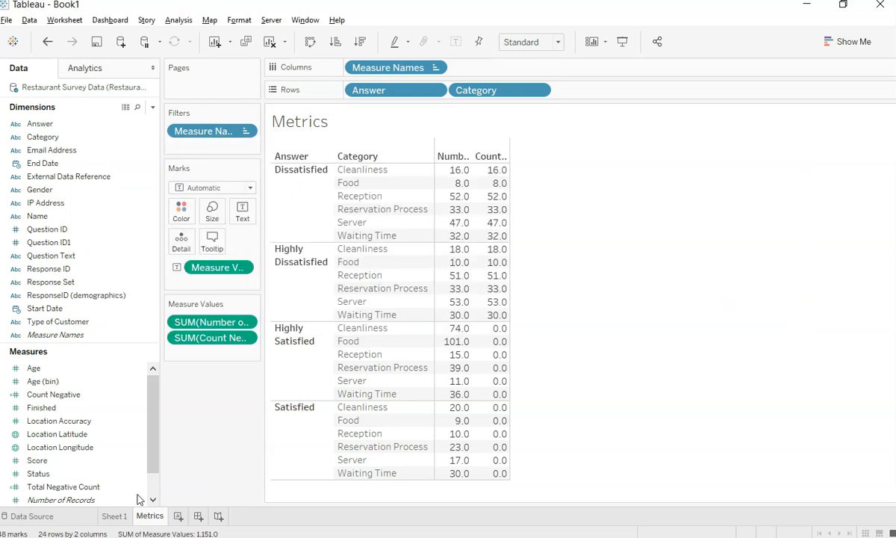
Step: Add Total Negative Count to the Metrics table as a third measure column and compute it along Answer
{"action": "left_click_drag", "start_coordinate": [116, 491], "coordinate": [209, 329]}
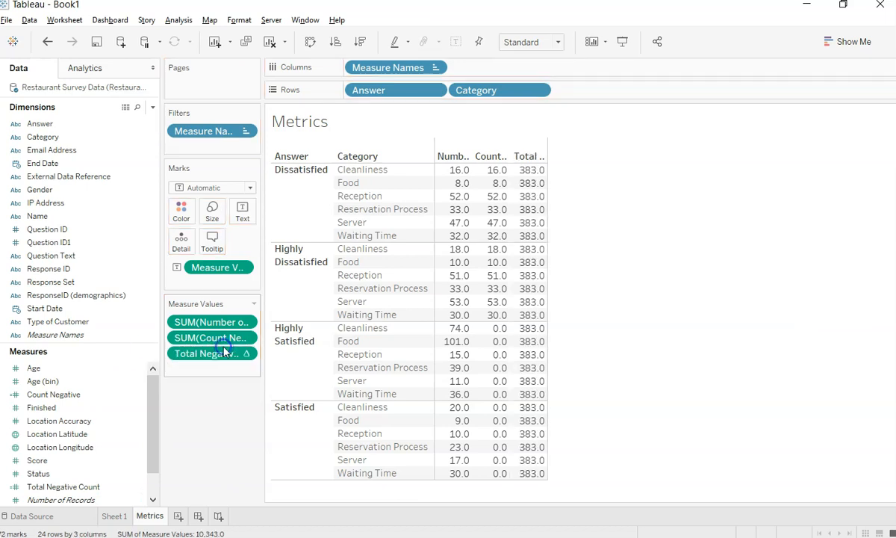
{"action": "mouse_move", "coordinate": [533, 308]}
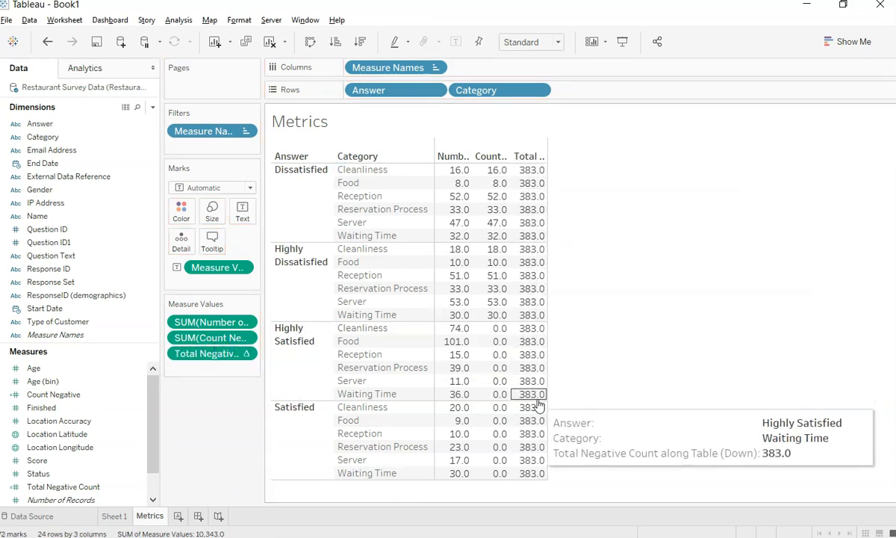
{"action": "left_click", "coordinate": [246, 356]}
{"action": "mouse_move", "coordinate": [261, 490]}
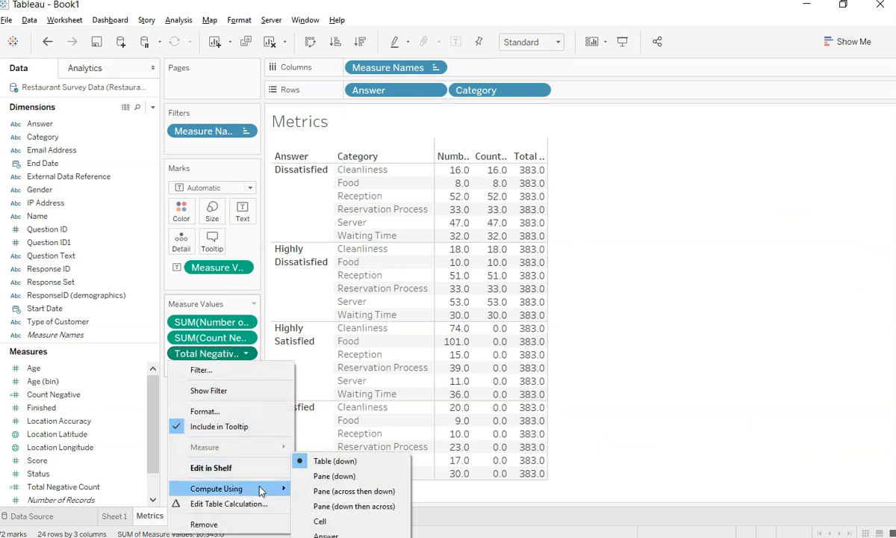
{"action": "left_click", "coordinate": [328, 533]}
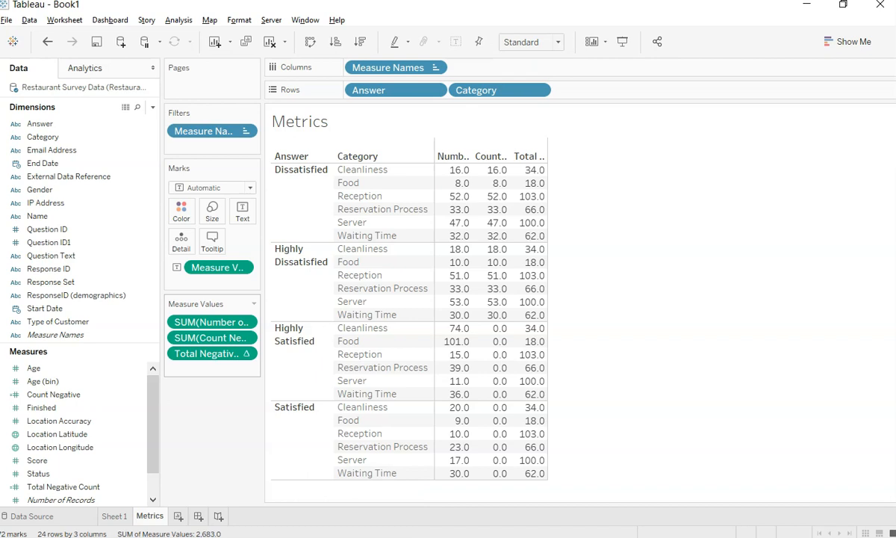
Step: Change Total Negative Count to compute along Category and examine the values per answer
{"action": "left_click", "coordinate": [246, 354]}
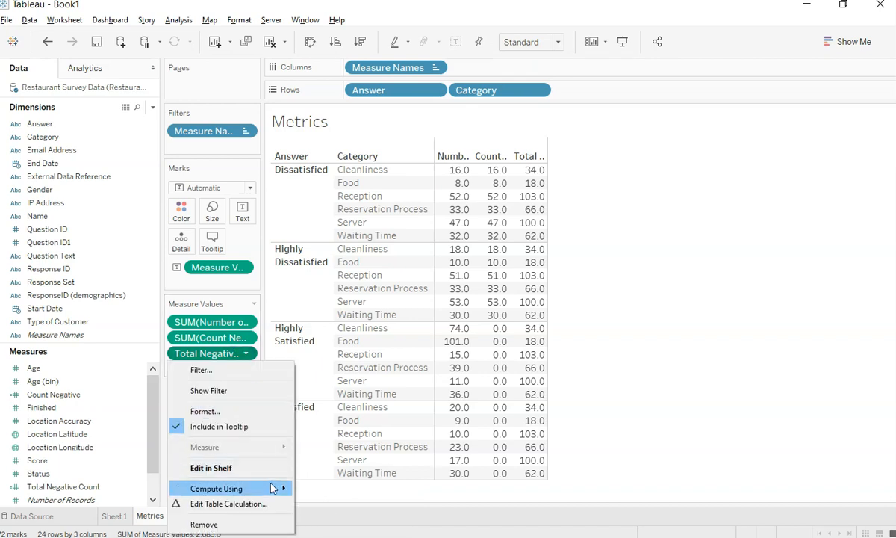
{"action": "mouse_move", "coordinate": [283, 488]}
{"action": "left_click", "coordinate": [327, 537]}
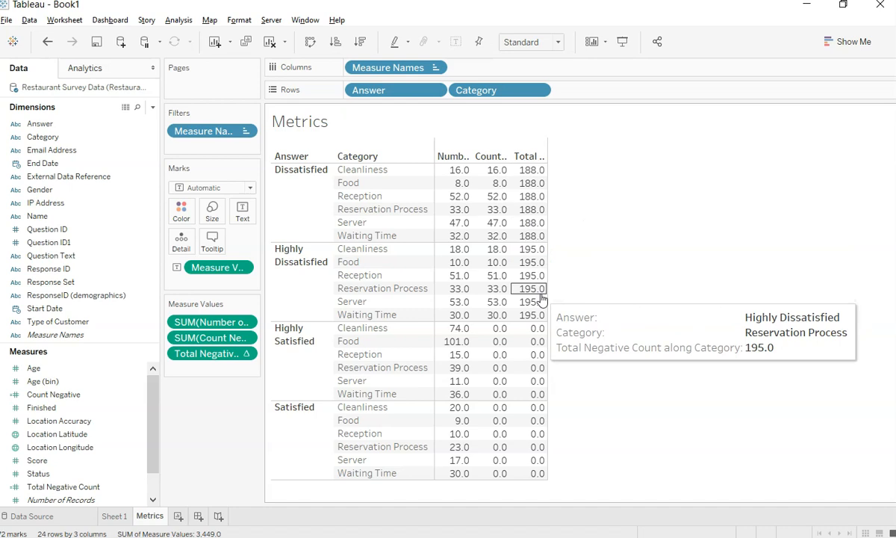
Step: Switch to the finished Survey Dashboard workbook and examine the stacked bars in the By Category chart
{"action": "key", "text": "alt+Tab"}
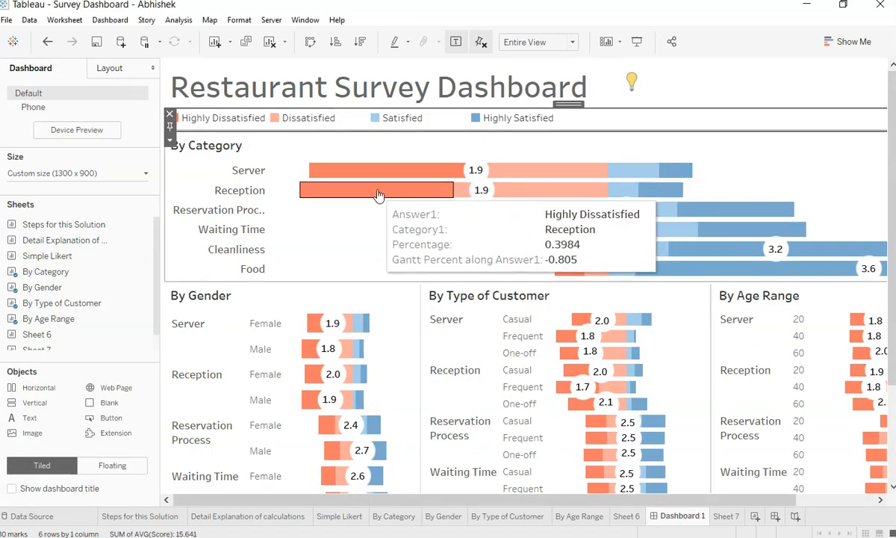
{"action": "mouse_move", "coordinate": [396, 175]}
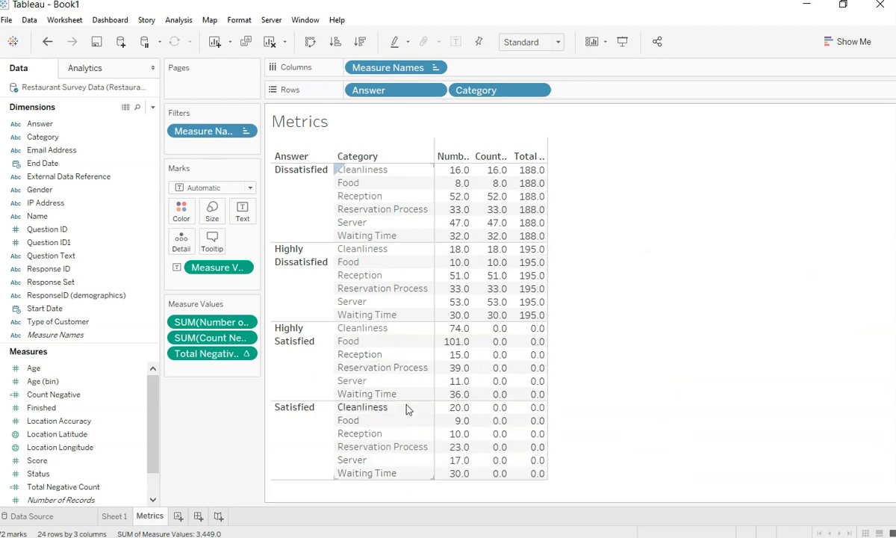
Step: Return to the Book1 workbook and place Category before Answer in the rows of the Metrics table
{"action": "mouse_move", "coordinate": [490, 91]}
{"action": "left_mouse_down"}
{"action": "mouse_move", "coordinate": [355, 109]}
{"action": "mouse_move", "coordinate": [346, 95]}
{"action": "left_mouse_up"}
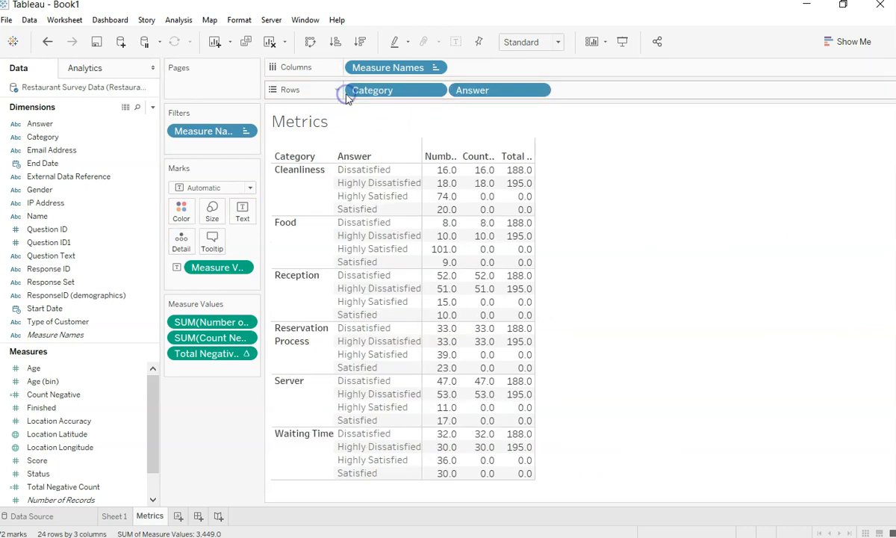
{"action": "mouse_move", "coordinate": [437, 225]}
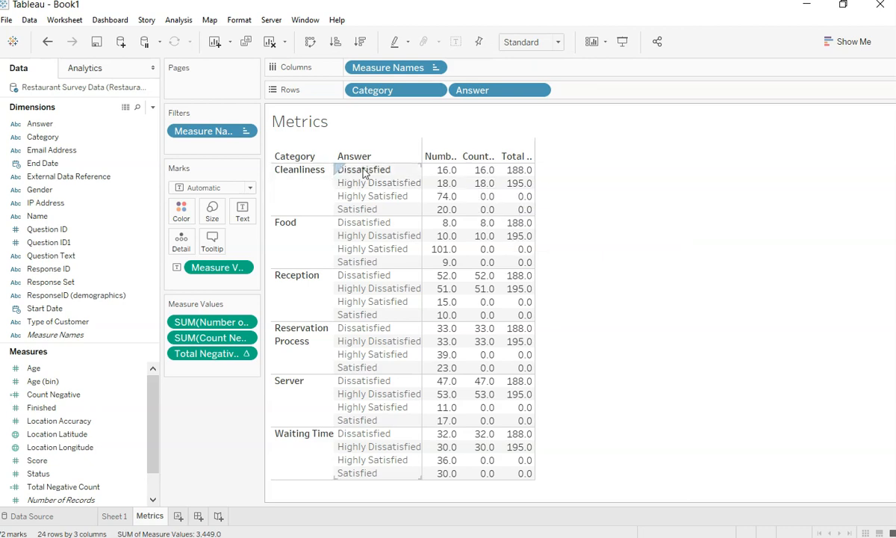
{"action": "mouse_move", "coordinate": [519, 172]}
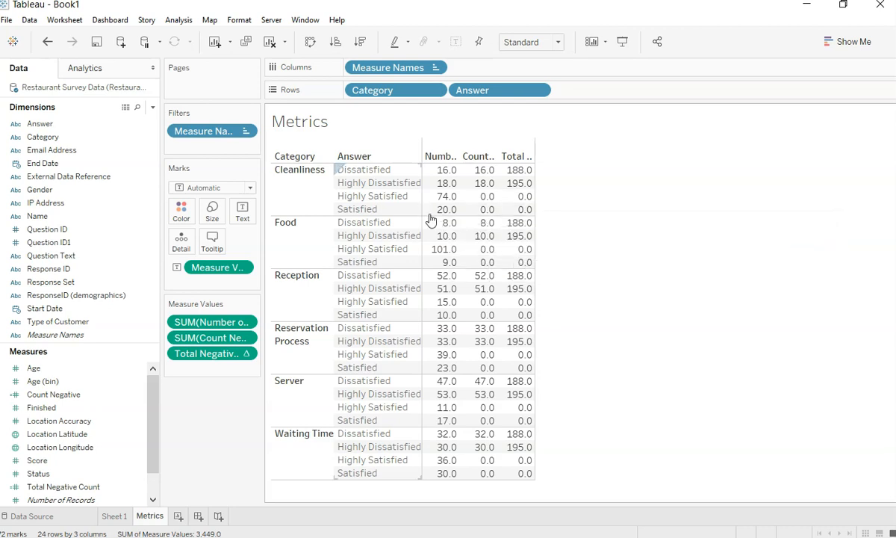
{"action": "mouse_move", "coordinate": [515, 218]}
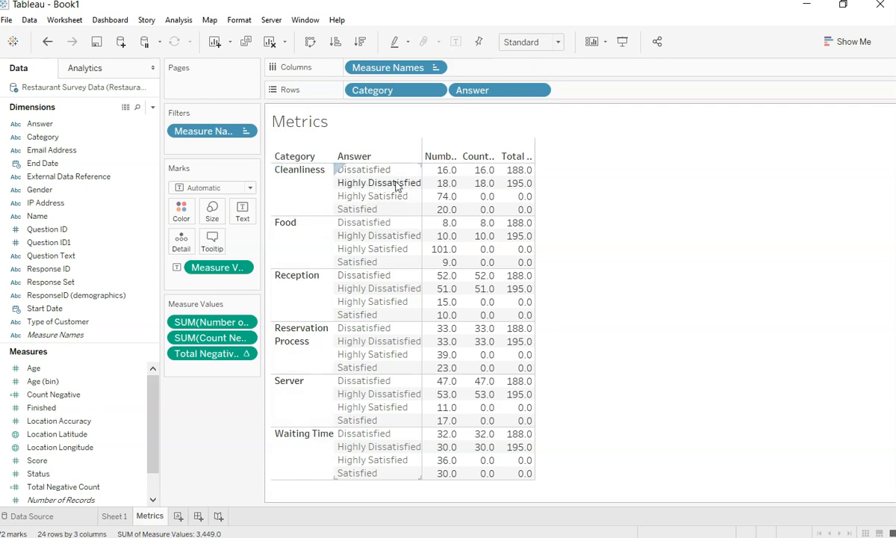
{"action": "mouse_move", "coordinate": [507, 192]}
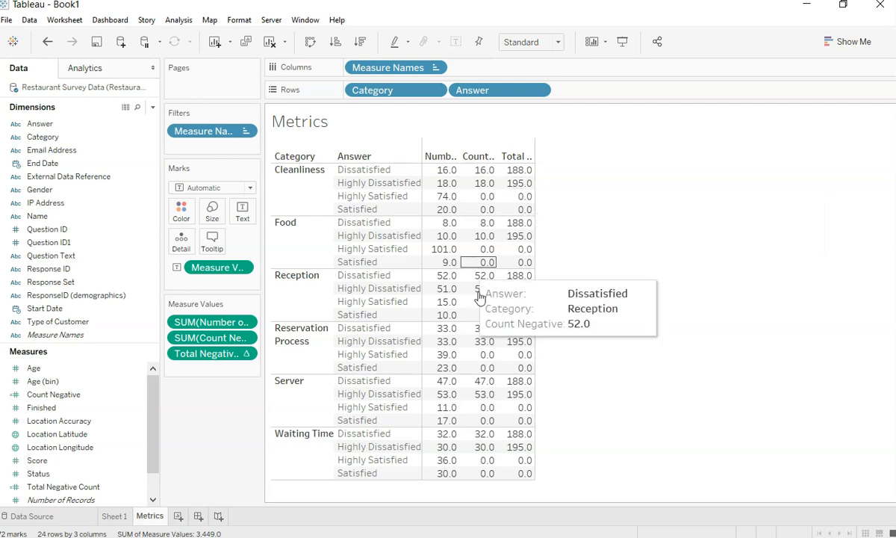
Step: Start a new calculated field and name it Total Count
{"action": "left_click", "coordinate": [152, 106]}
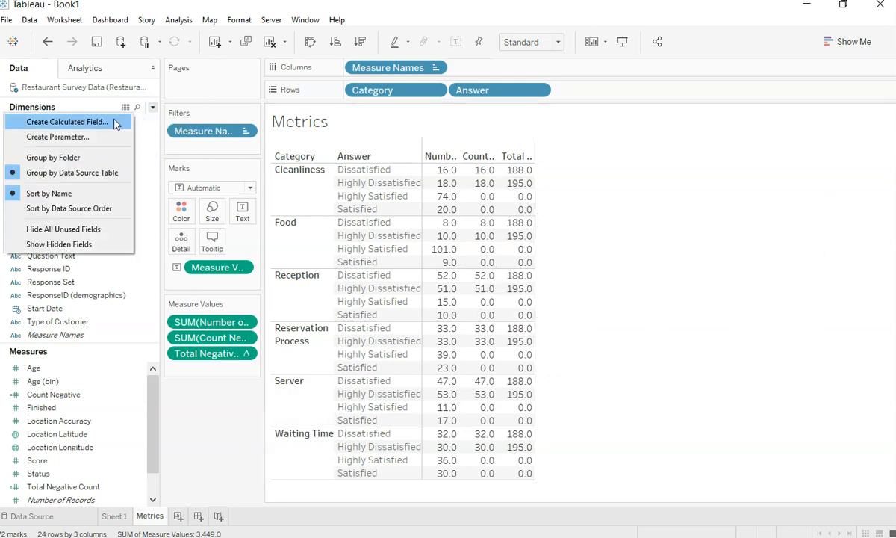
{"action": "left_click", "coordinate": [114, 122]}
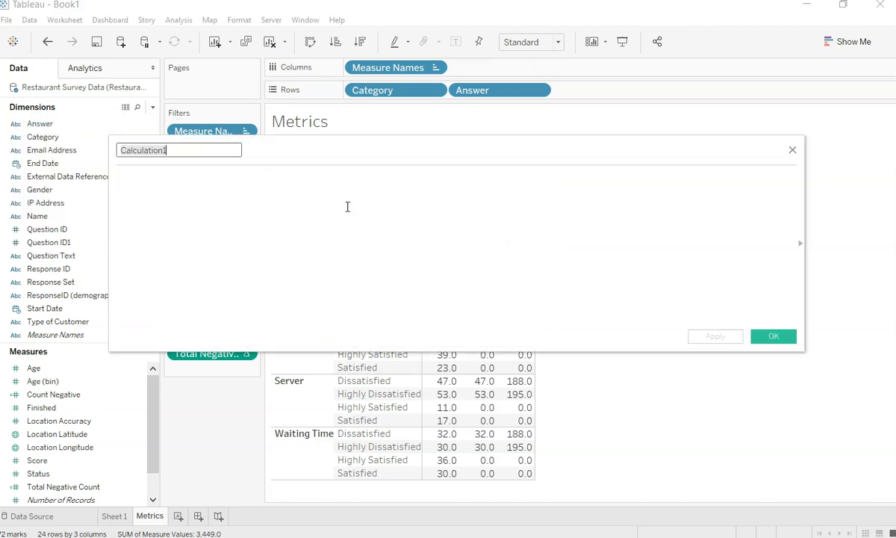
{"action": "type", "text": "Total C"}
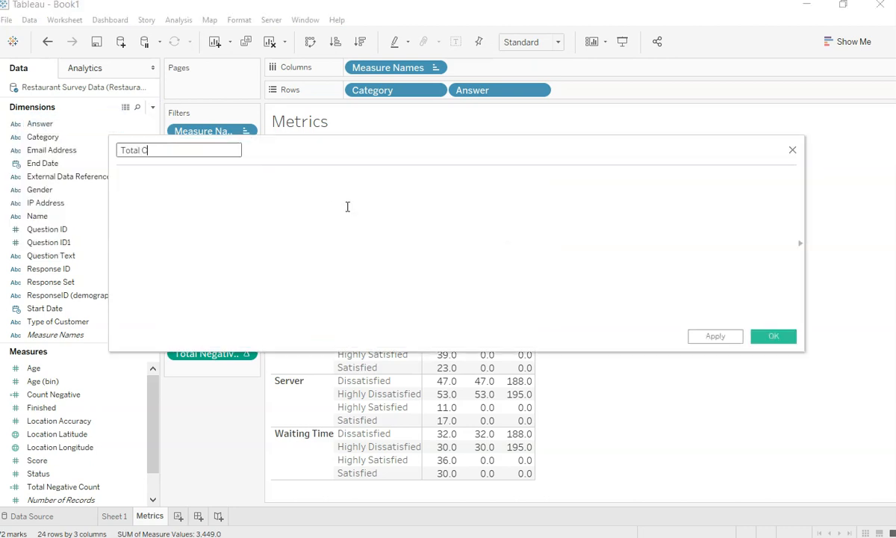
{"action": "type", "text": "ount"}
{"action": "key", "text": "Tab"}
Step: Enter the formula TOTAL(Sum([Number of Records])) for Total Count, apply it and save the calculated field
{"action": "type", "text": "Total"}
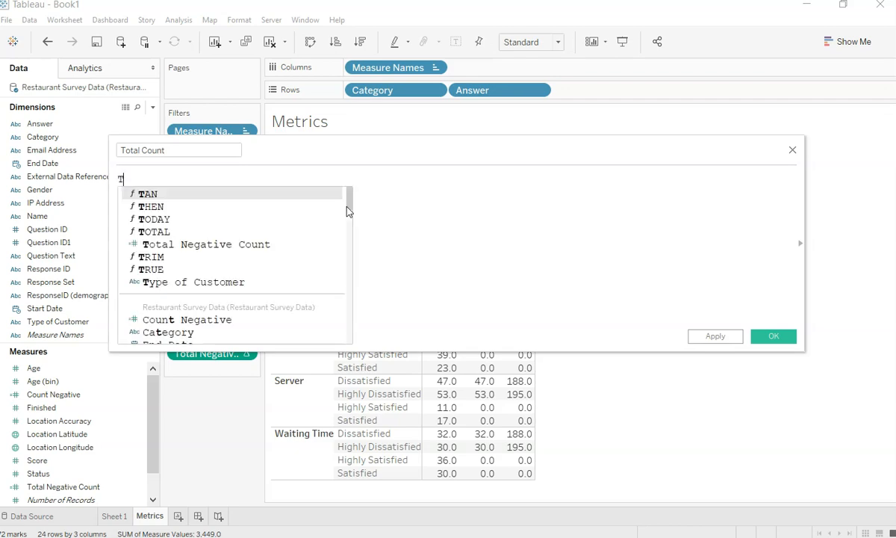
{"action": "key", "text": "Return"}
{"action": "type", "text": "Sum(Sum"}
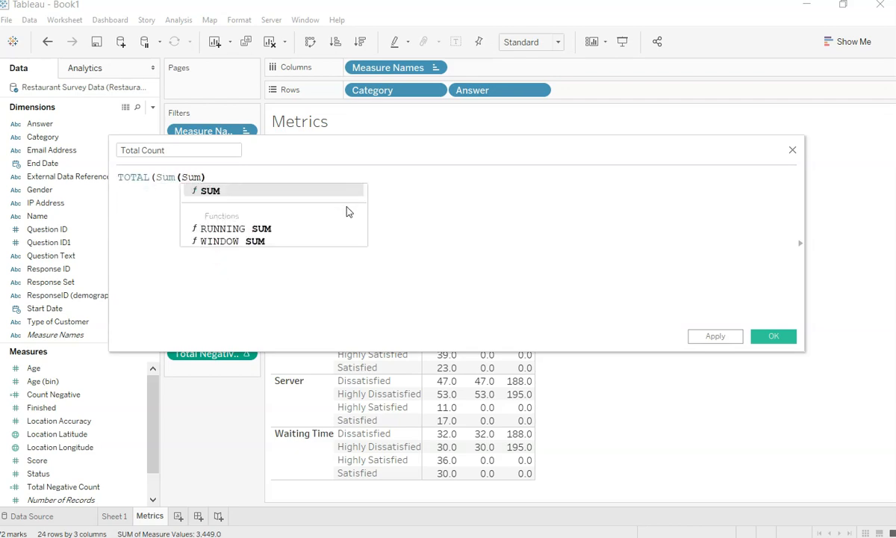
{"action": "key", "text": "BackSpace"}
{"action": "key", "text": "BackSpace"}
{"action": "key", "text": "BackSpace"}
{"action": "type", "text": "Nu"}
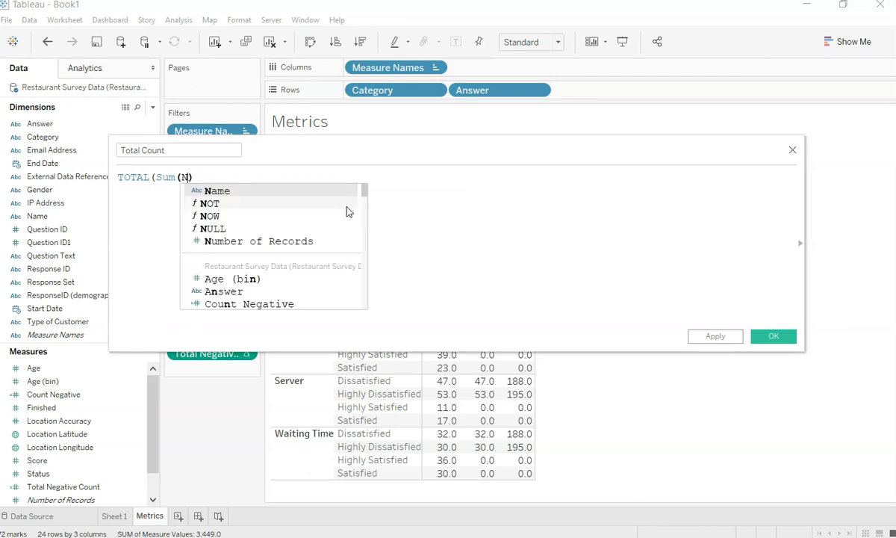
{"action": "key", "text": "Down"}
{"action": "key", "text": "Return"}
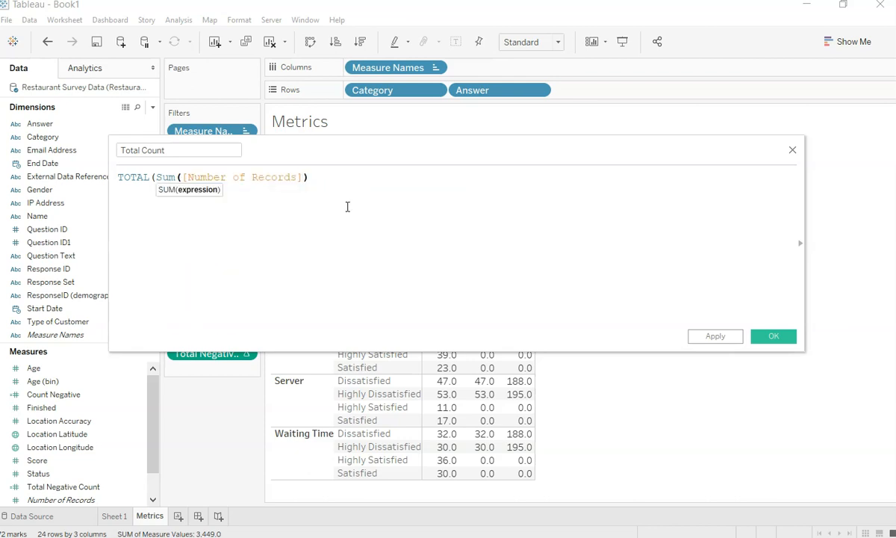
{"action": "type", "text": ")"}
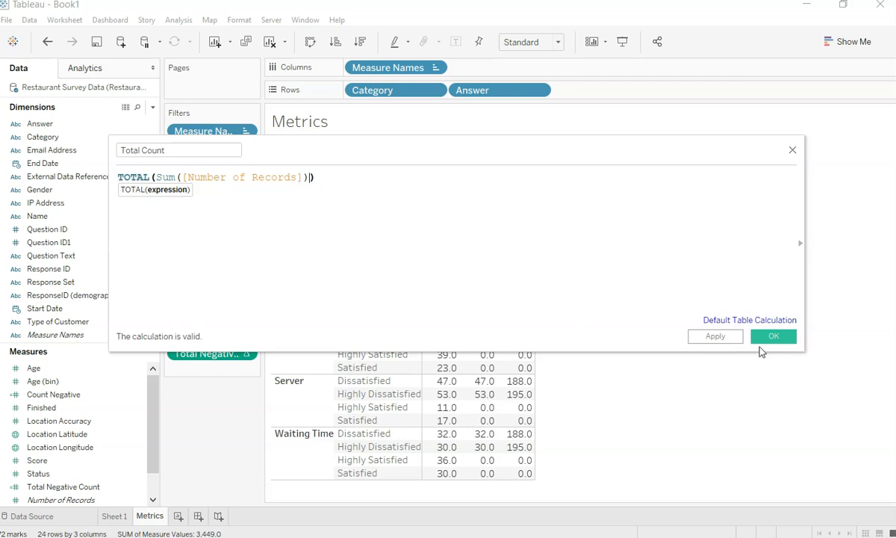
{"action": "left_click", "coordinate": [723, 337]}
{"action": "left_click", "coordinate": [769, 337]}
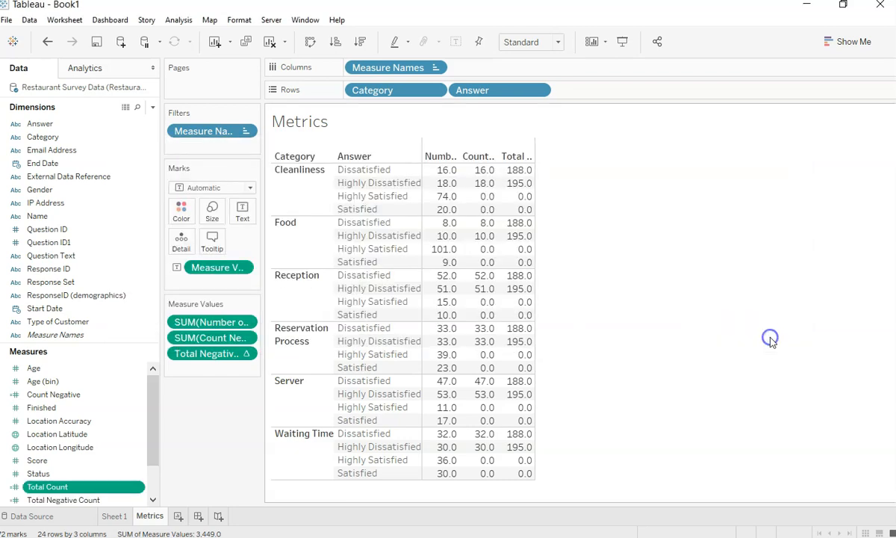
Step: Add Total Count to the measure values of the Metrics table and compute it using Category
{"action": "left_click_drag", "start_coordinate": [128, 486], "coordinate": [236, 369]}
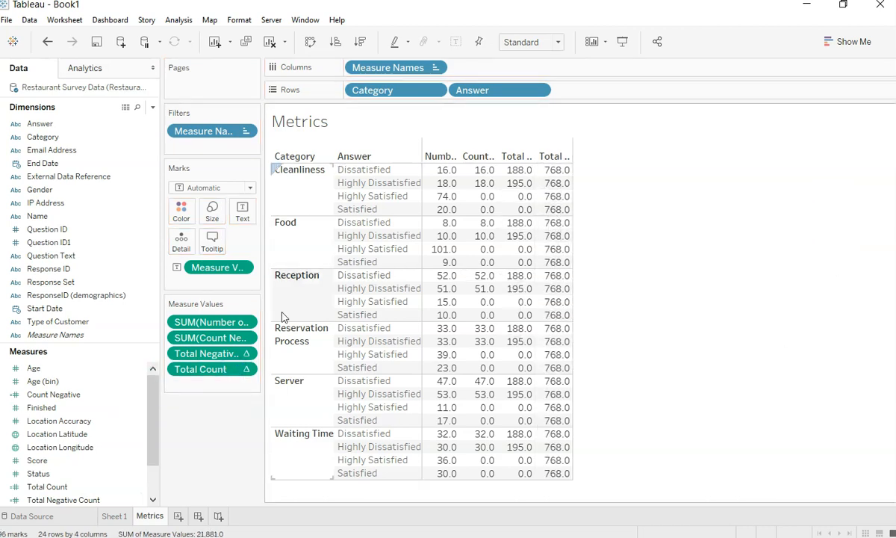
{"action": "left_click", "coordinate": [247, 369]}
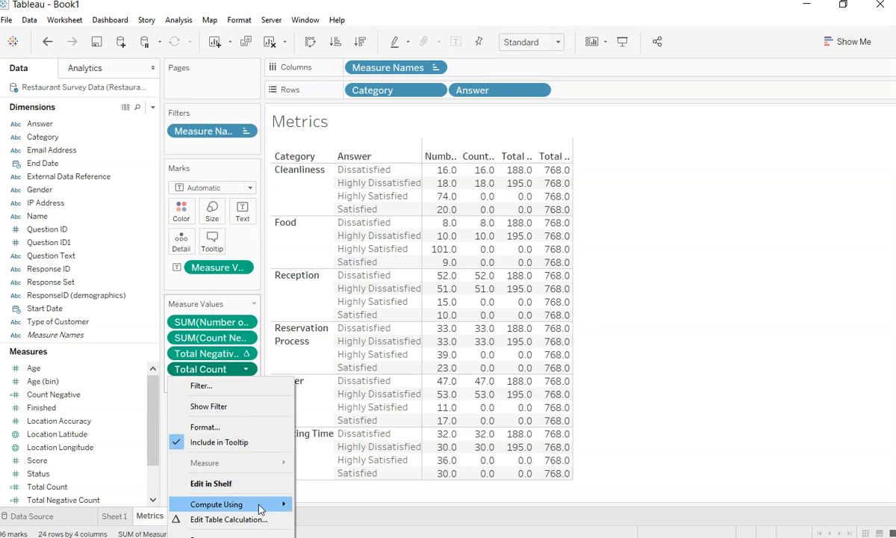
{"action": "mouse_move", "coordinate": [260, 509]}
{"action": "left_click", "coordinate": [329, 537]}
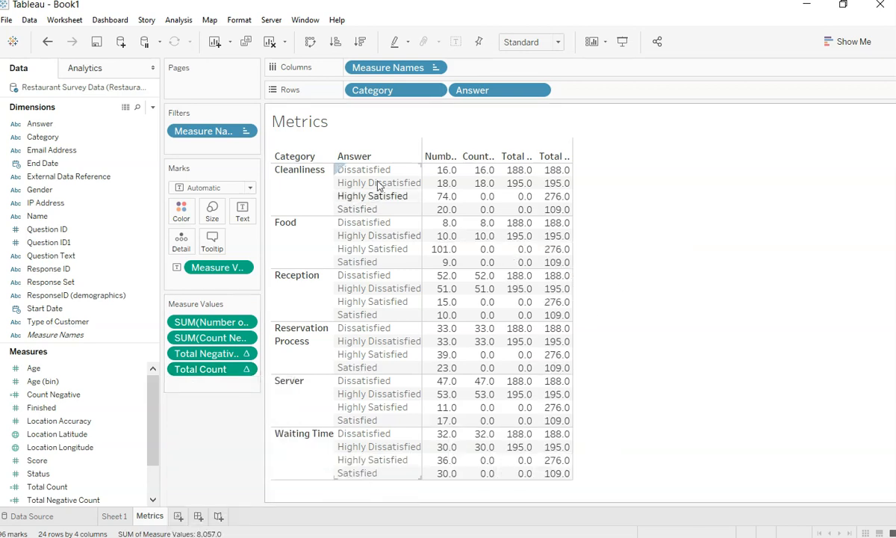
Step: Change Total Count to compute using Answer and fit the Metrics table to Entire View
{"action": "left_click", "coordinate": [246, 369]}
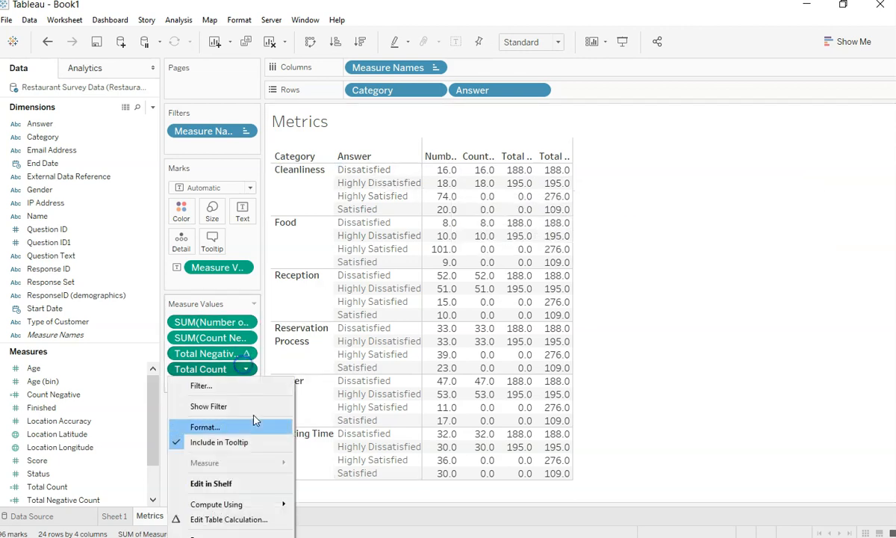
{"action": "mouse_move", "coordinate": [287, 504]}
{"action": "left_click", "coordinate": [320, 533]}
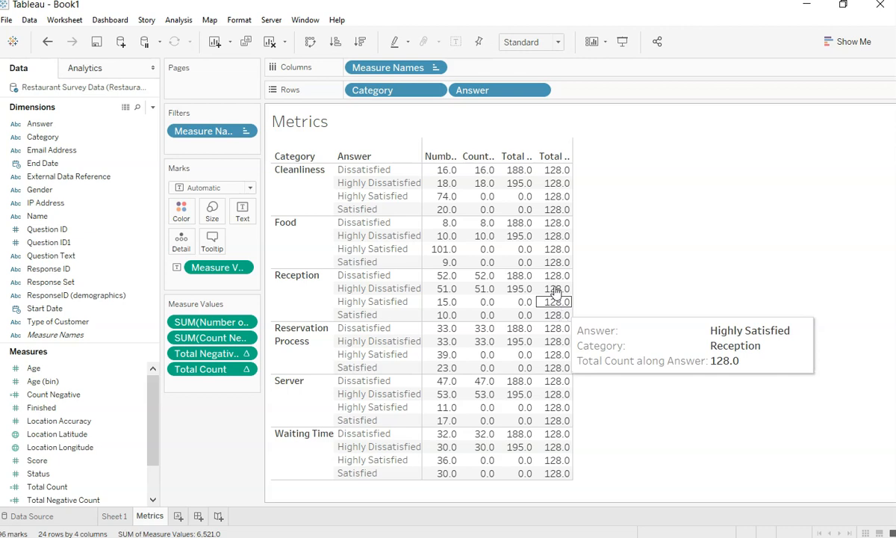
{"action": "left_click", "coordinate": [558, 41]}
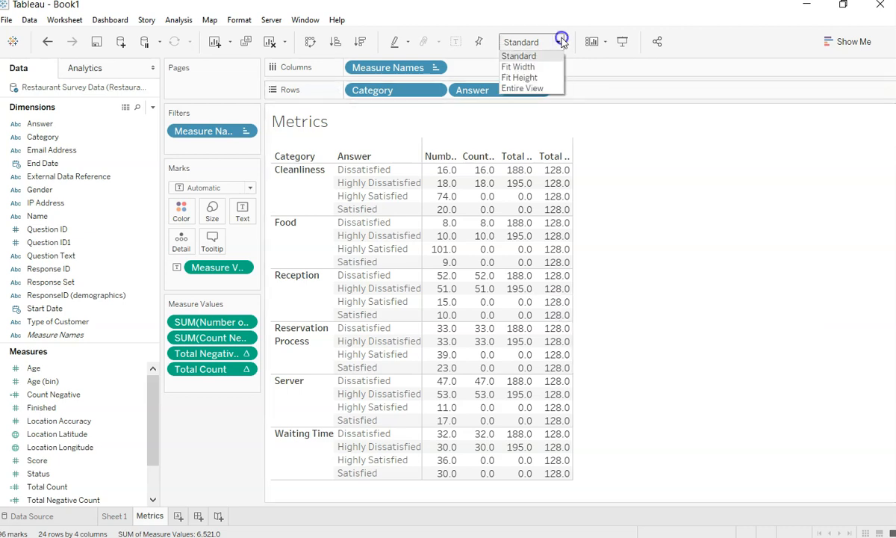
{"action": "left_click", "coordinate": [524, 88]}
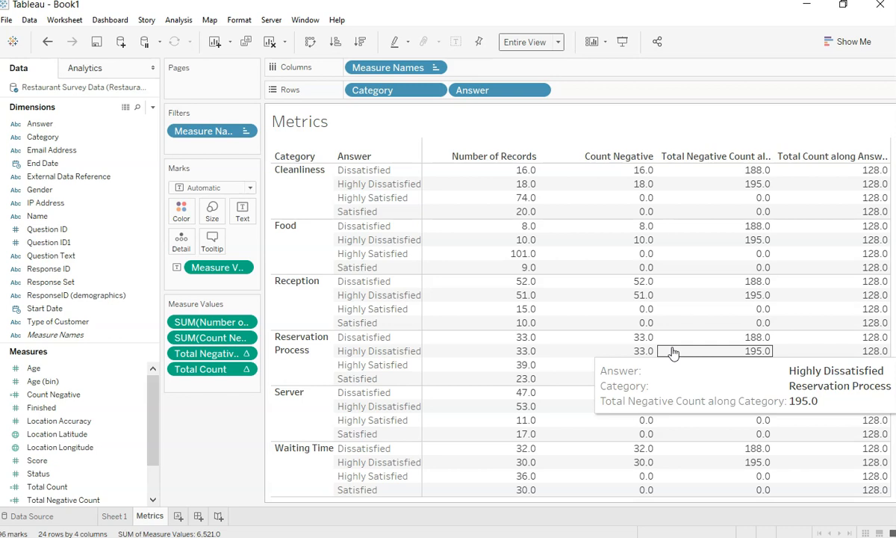
Step: Start a new calculated field and name it Gantt Start
{"action": "left_click", "coordinate": [151, 110]}
{"action": "left_click", "coordinate": [114, 121]}
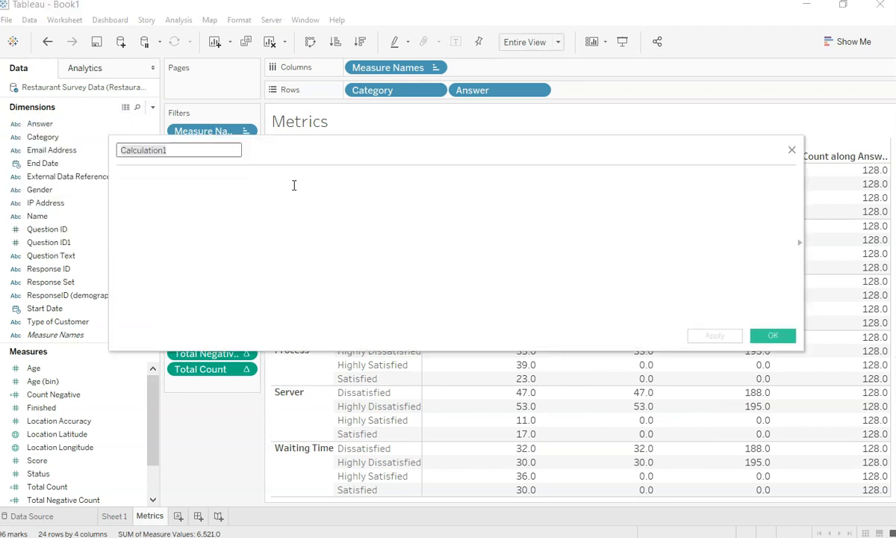
{"action": "type", "text": "Gantt Start"}
{"action": "key", "text": "Tab"}
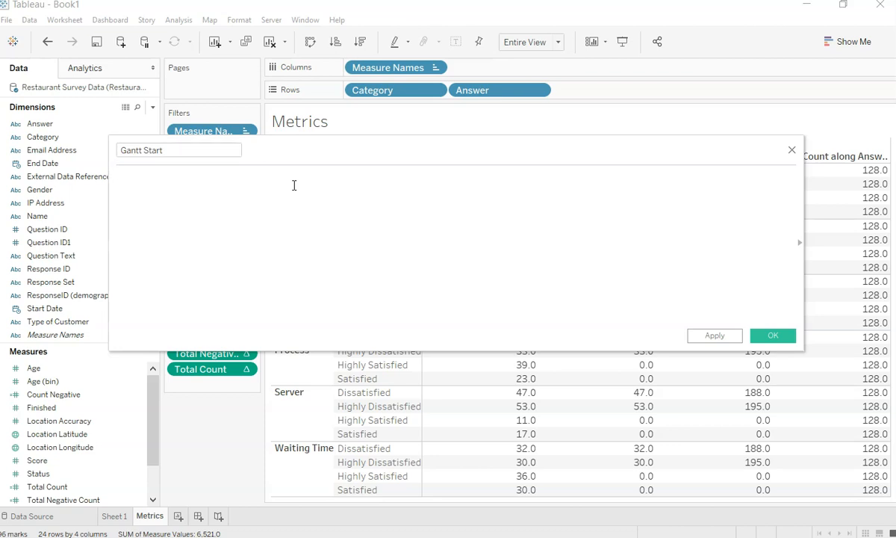
Step: Enter the formula -[Total Negative Count]/[Total Count] for Gantt Start and save the calculated field
{"action": "type", "text": "-tota"}
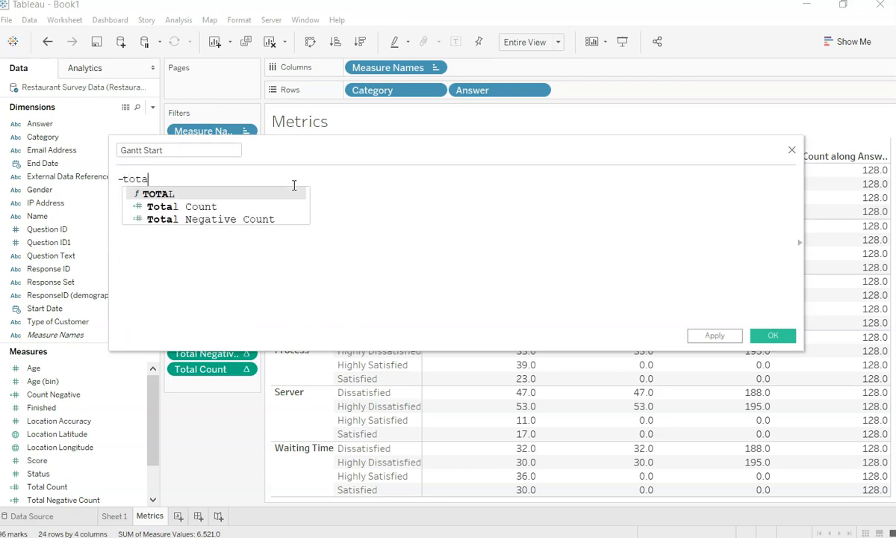
{"action": "key", "text": "Down"}
{"action": "key", "text": "Down"}
{"action": "key", "text": "Return"}
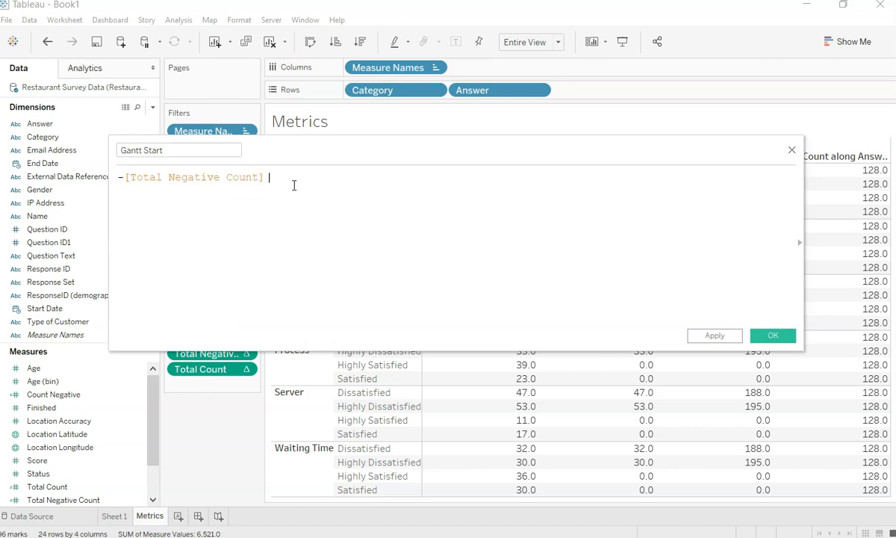
{"action": "type", "text": "/"}
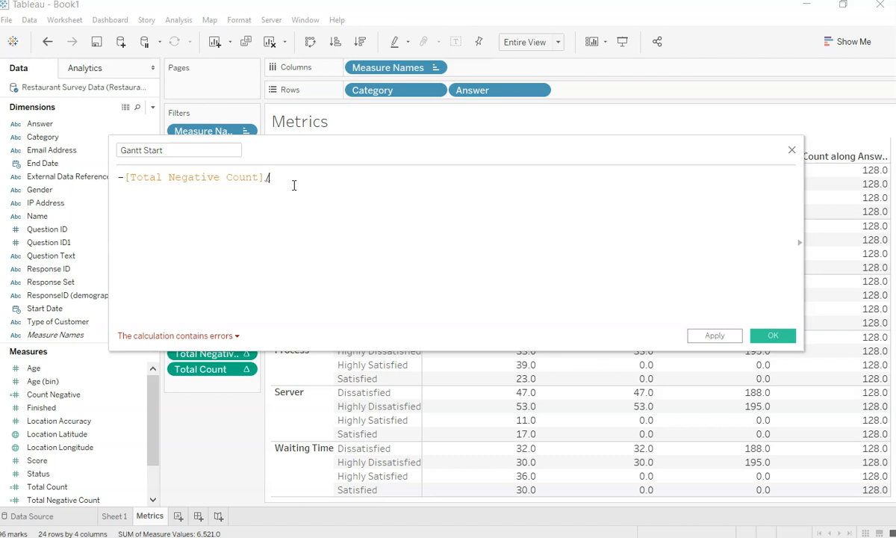
{"action": "type", "text": "tota"}
{"action": "key", "text": "Down"}
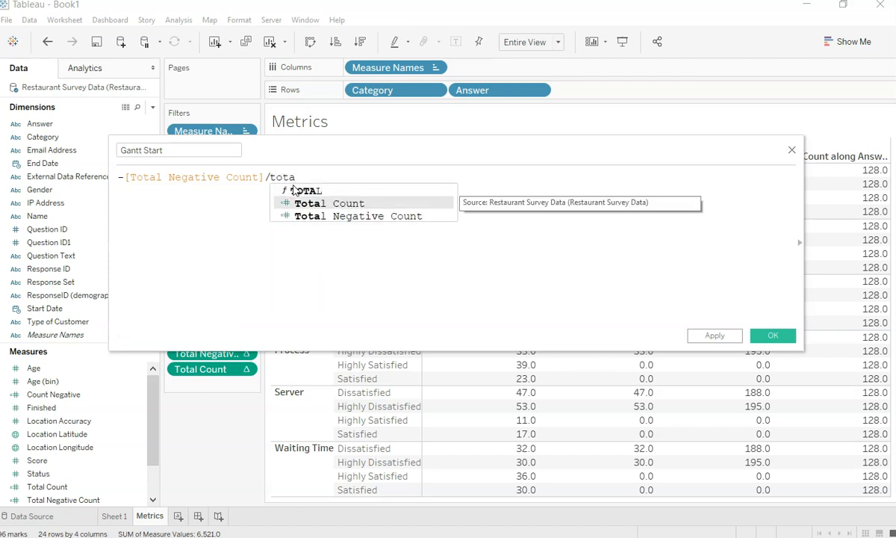
{"action": "key", "text": "Return"}
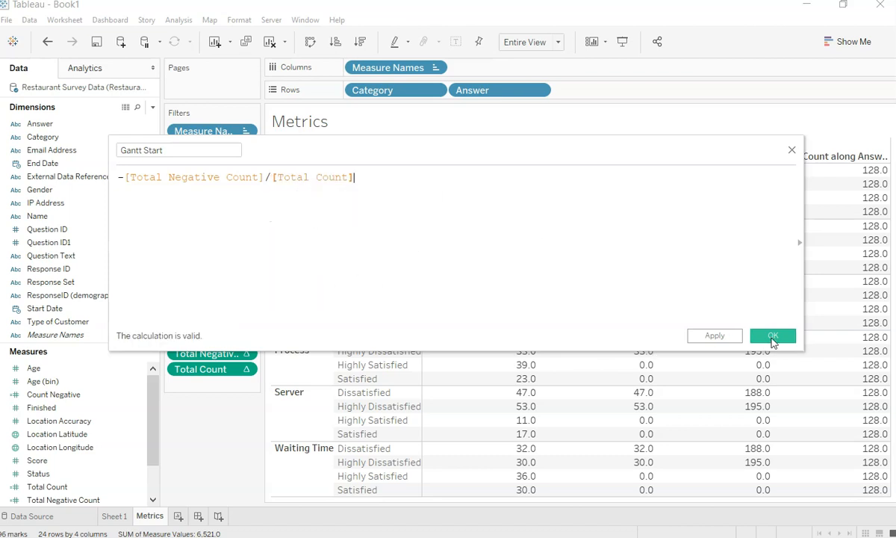
{"action": "left_click", "coordinate": [773, 337]}
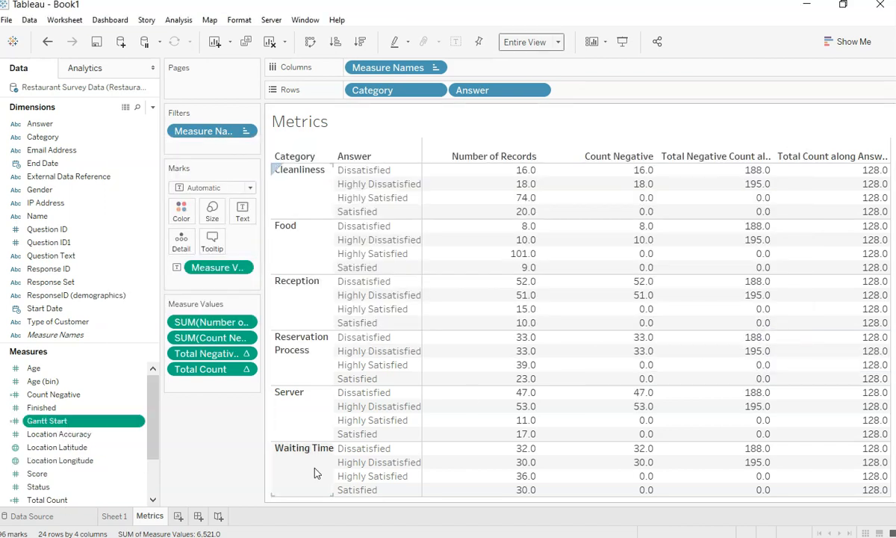
Step: Add Gantt Start to the measure values of the Metrics table and compute it using Answer
{"action": "left_click_drag", "start_coordinate": [90, 422], "coordinate": [202, 388]}
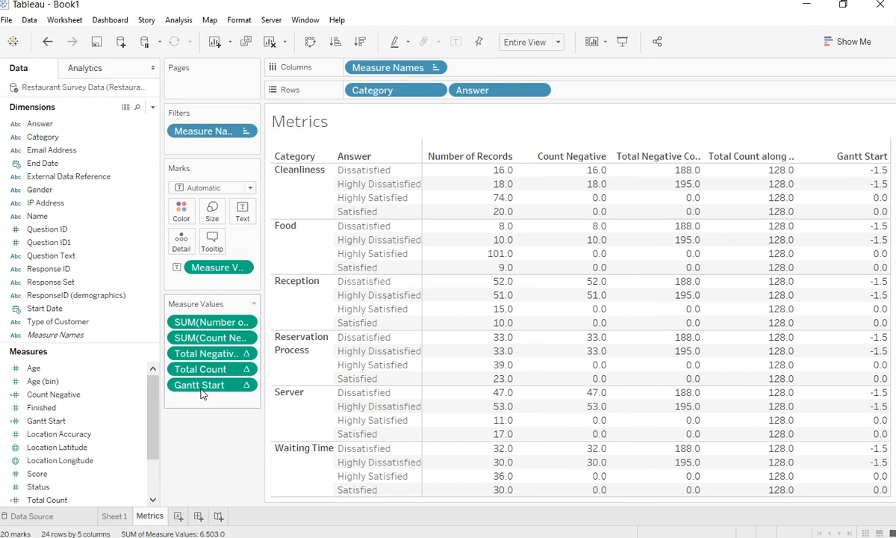
{"action": "left_click", "coordinate": [247, 387]}
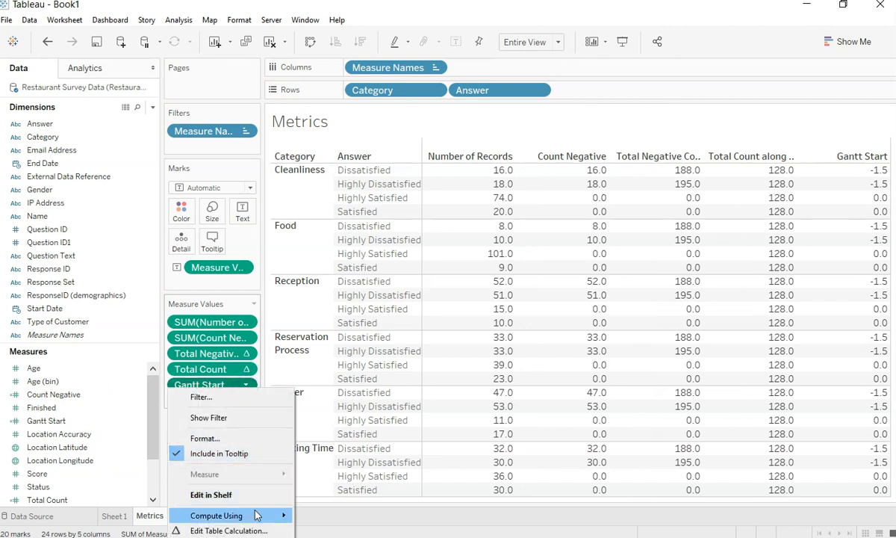
{"action": "mouse_move", "coordinate": [256, 515]}
{"action": "left_click", "coordinate": [326, 534]}
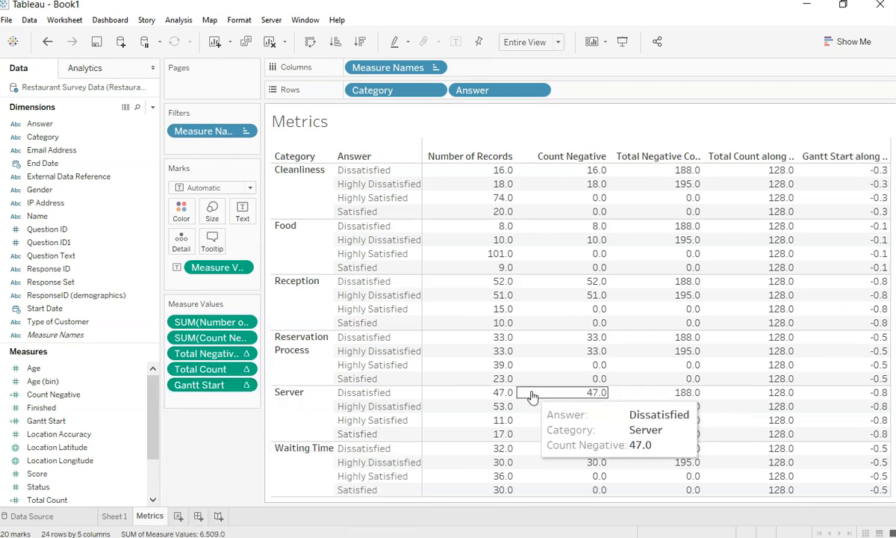
Step: Format the Gantt Start numbers in the Metrics table as Percentage with 2 decimal places
{"action": "left_click", "coordinate": [245, 385]}
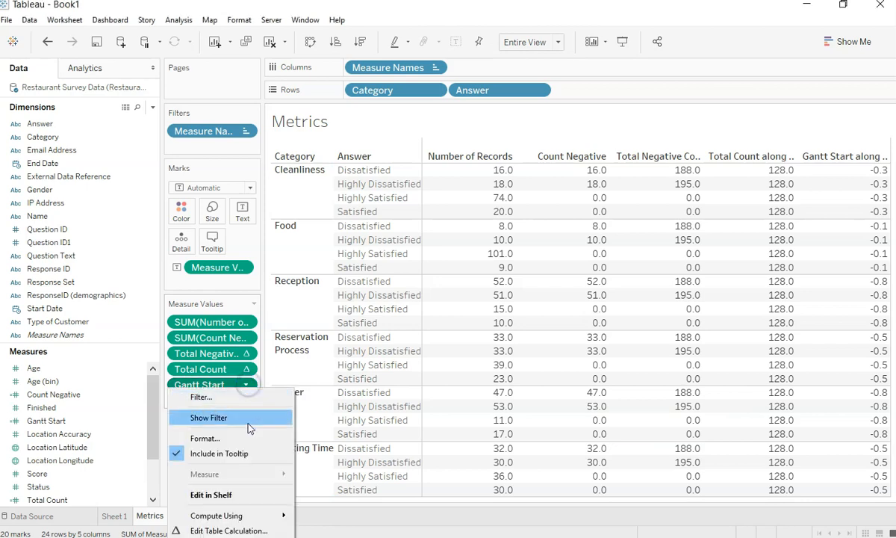
{"action": "left_click", "coordinate": [232, 437]}
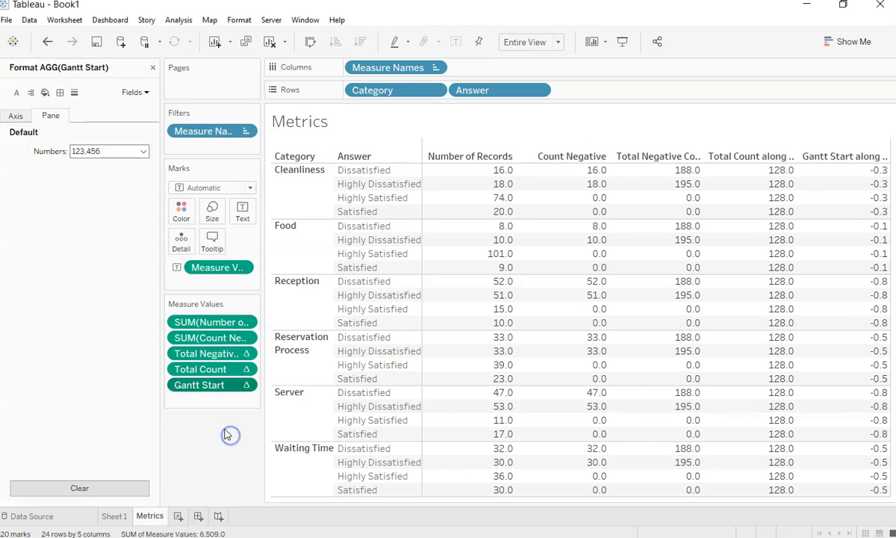
{"action": "left_click", "coordinate": [115, 153]}
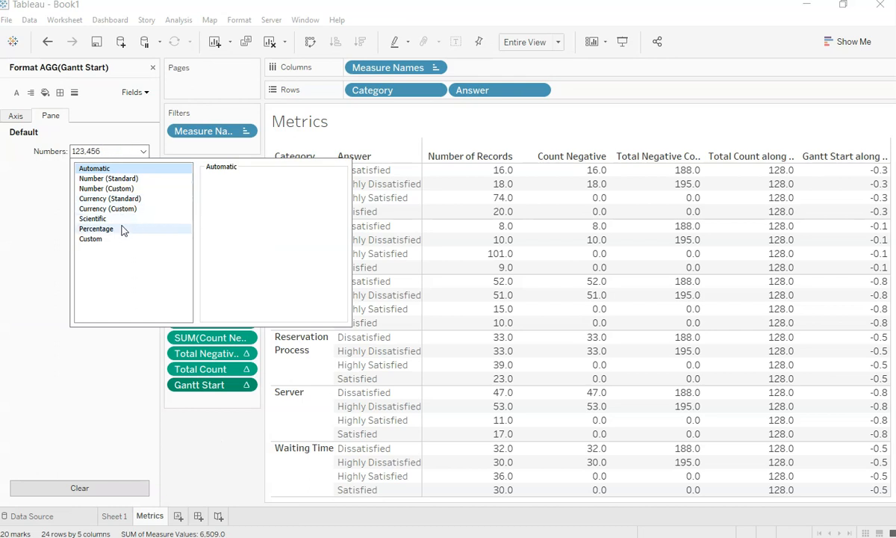
{"action": "left_click", "coordinate": [123, 230]}
{"action": "mouse_move", "coordinate": [878, 176]}
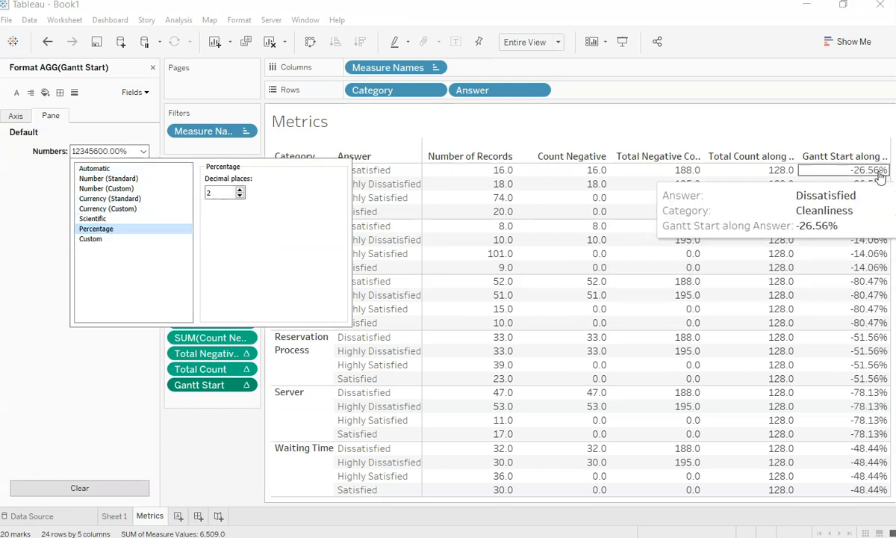
{"action": "mouse_move", "coordinate": [832, 199]}
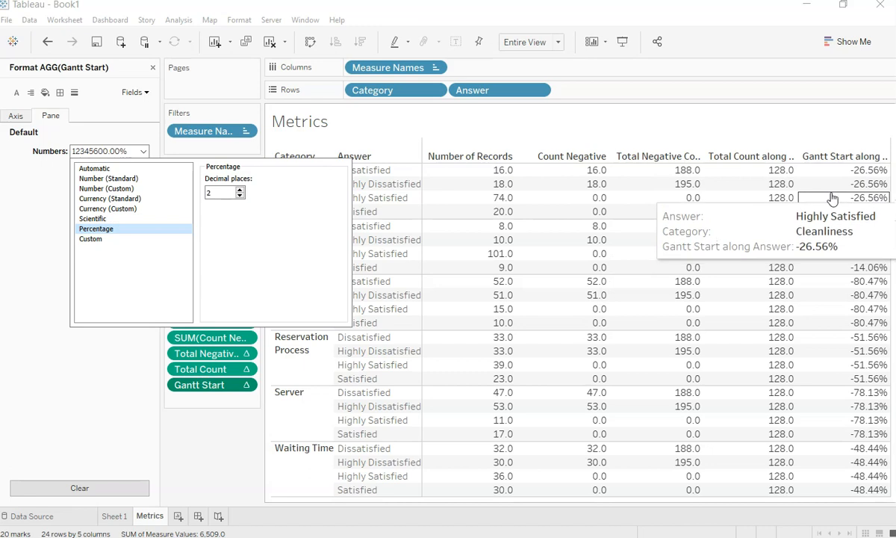
{"action": "left_click", "coordinate": [236, 463]}
{"action": "mouse_move", "coordinate": [864, 185]}
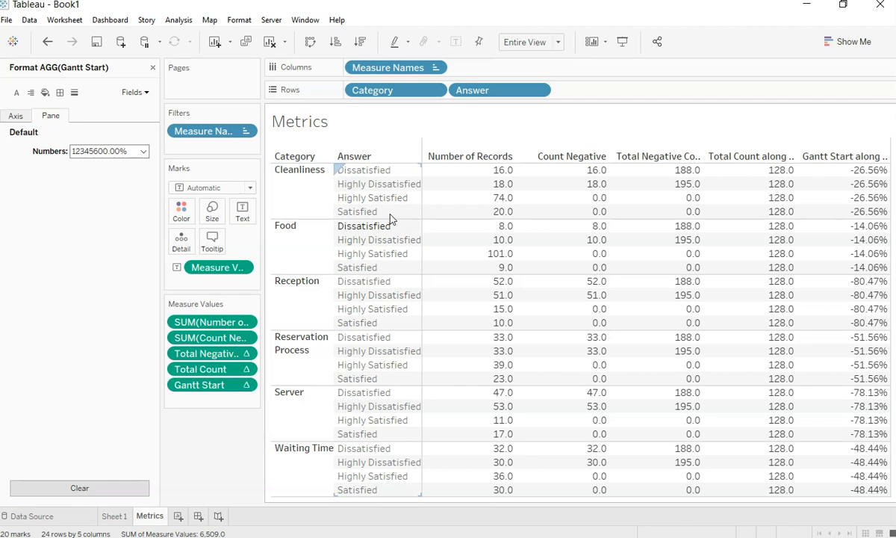
Step: Sort Answer manually in the order Highly Dissatisfied, Dissatisfied, Satisfied, Highly Satisfied, and close the sort and format settings
{"action": "left_click", "coordinate": [539, 89]}
{"action": "left_click", "coordinate": [514, 163]}
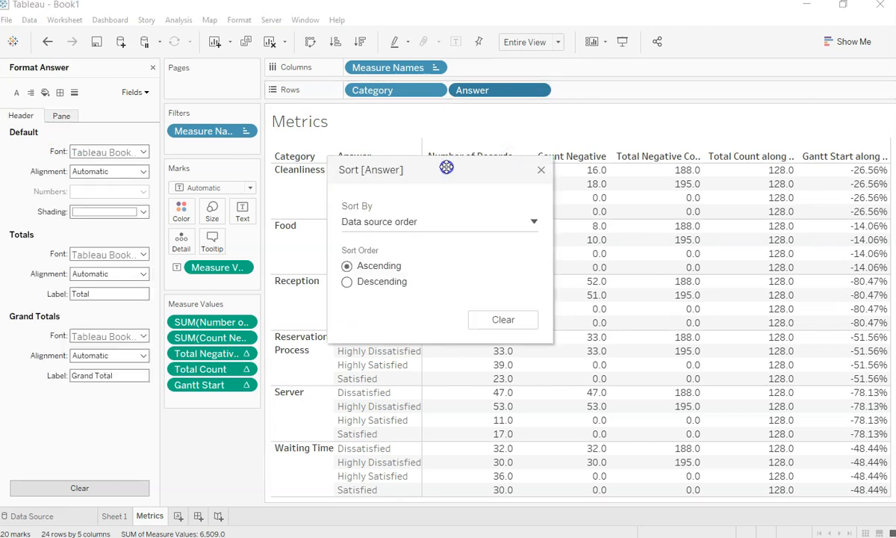
{"action": "left_click_drag", "start_coordinate": [390, 168], "coordinate": [641, 161]}
{"action": "left_click", "coordinate": [654, 215]}
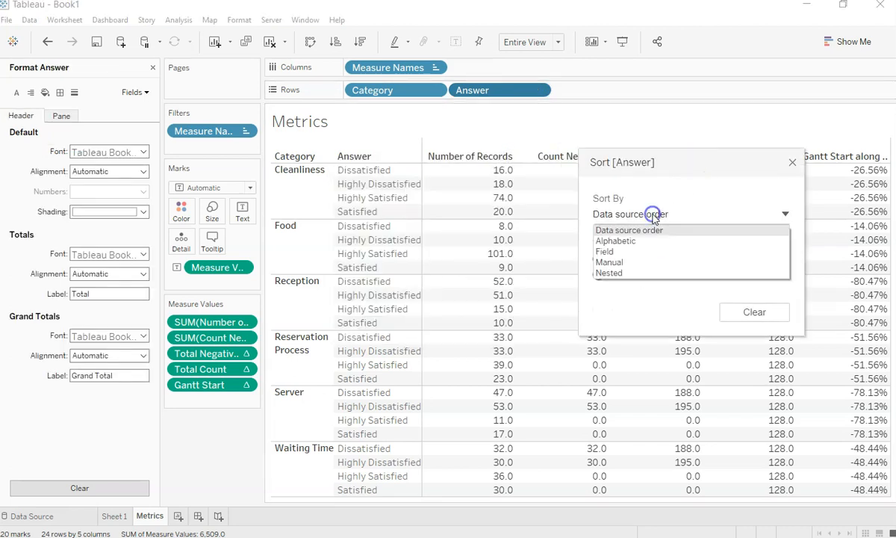
{"action": "left_click", "coordinate": [645, 262]}
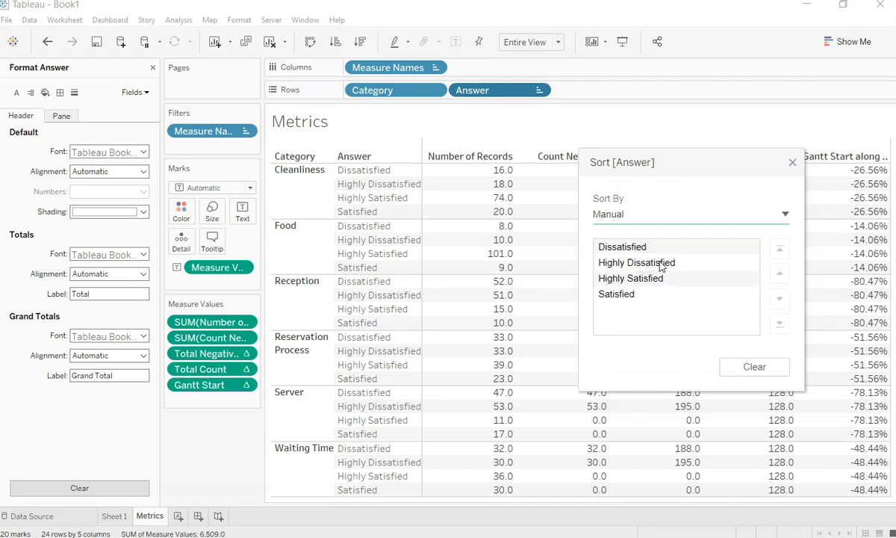
{"action": "left_click", "coordinate": [661, 263]}
{"action": "left_click", "coordinate": [779, 271]}
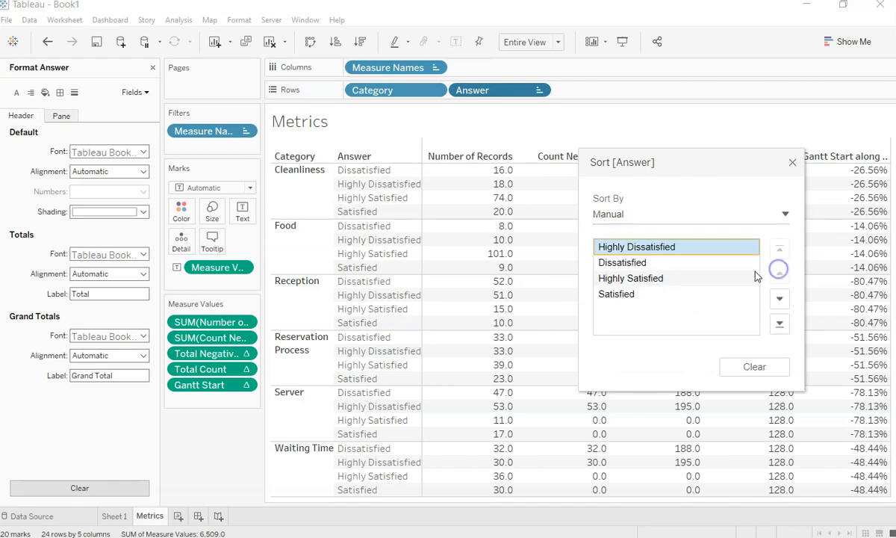
{"action": "left_click", "coordinate": [661, 278]}
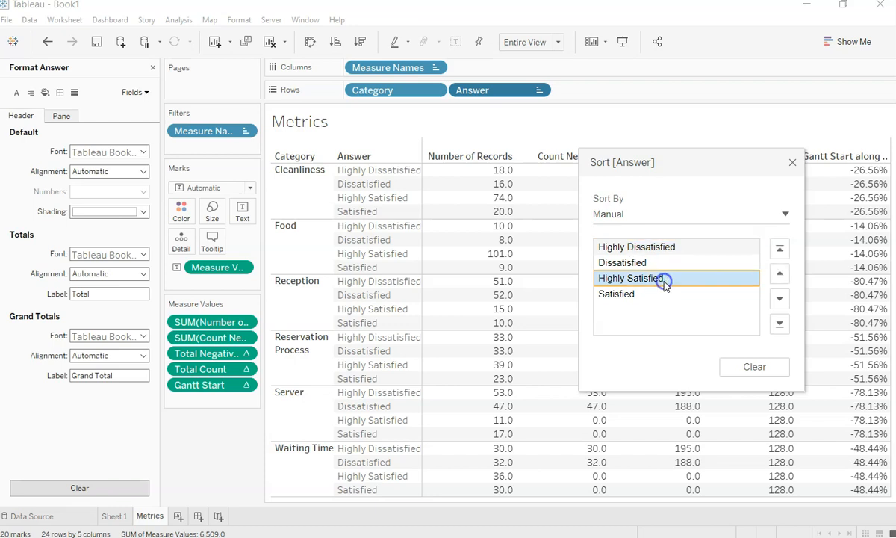
{"action": "left_click", "coordinate": [779, 300]}
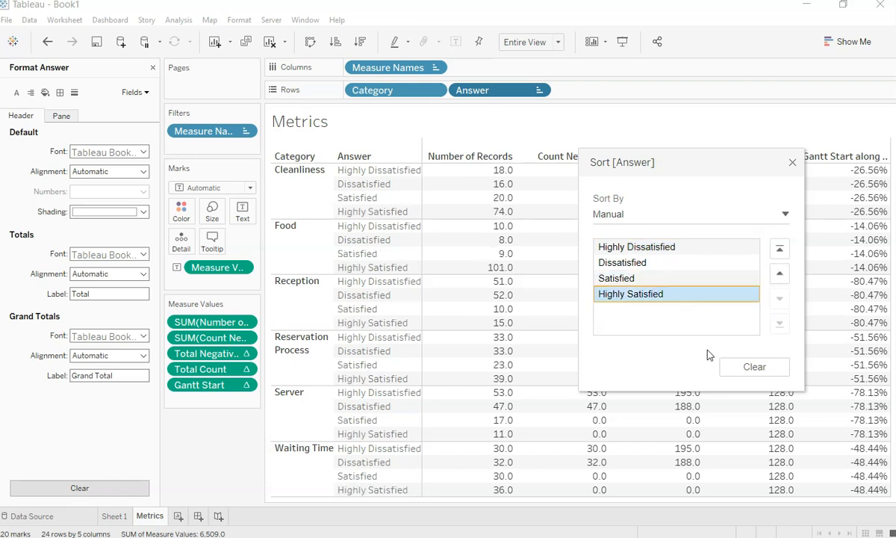
{"action": "left_click", "coordinate": [792, 166]}
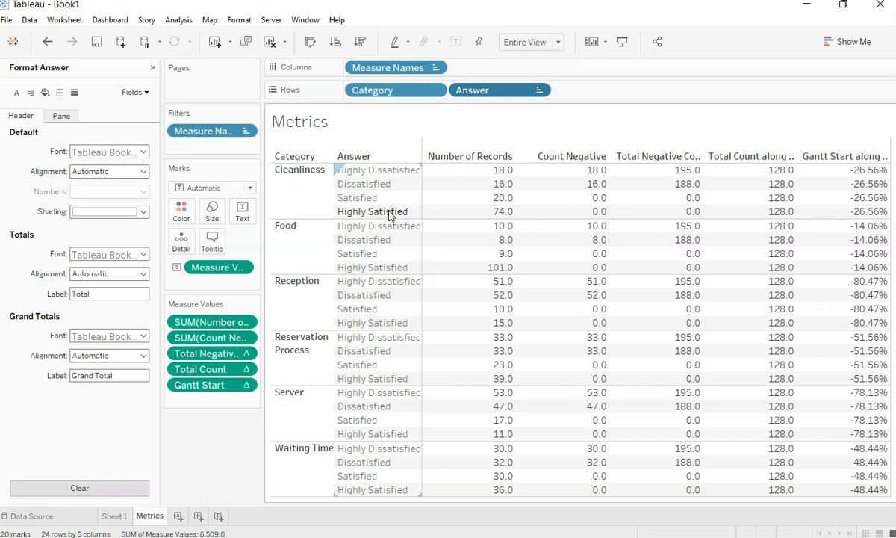
{"action": "left_click", "coordinate": [153, 67]}
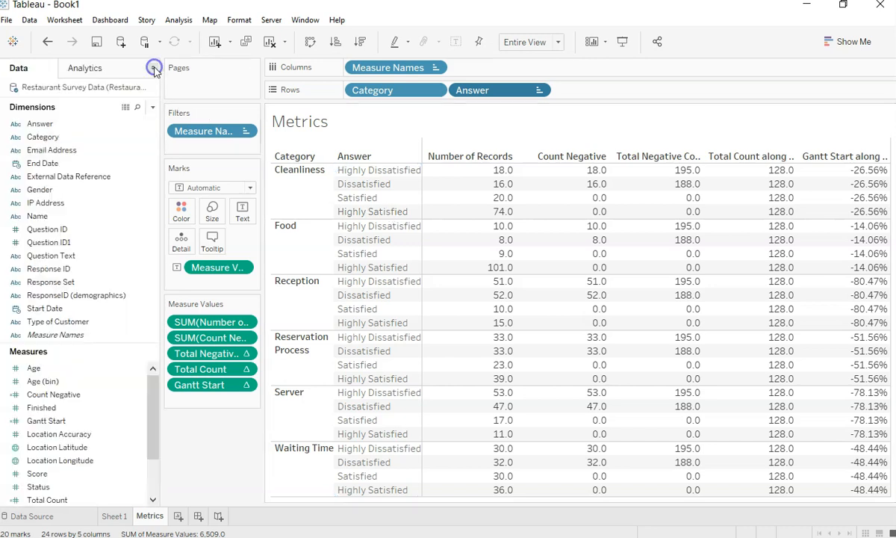
{"action": "mouse_move", "coordinate": [556, 275]}
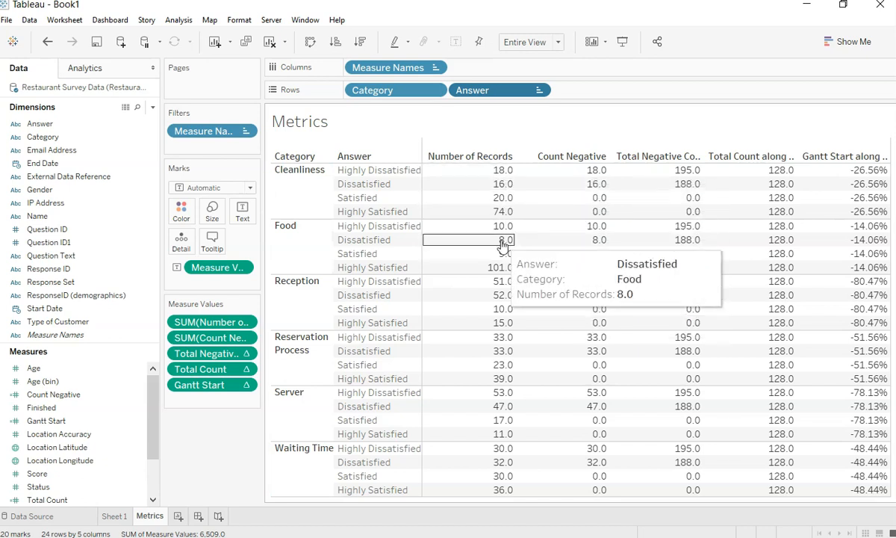
{"action": "mouse_move", "coordinate": [769, 333]}
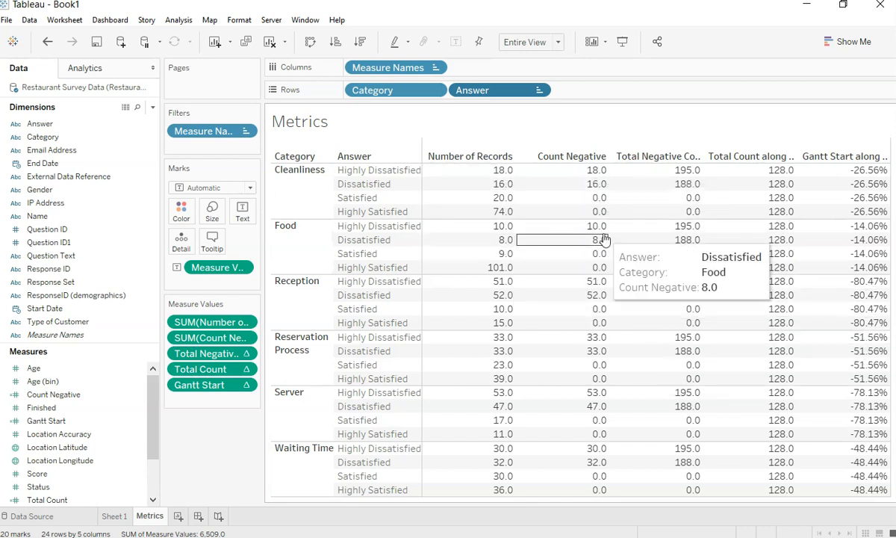
{"action": "mouse_move", "coordinate": [519, 241]}
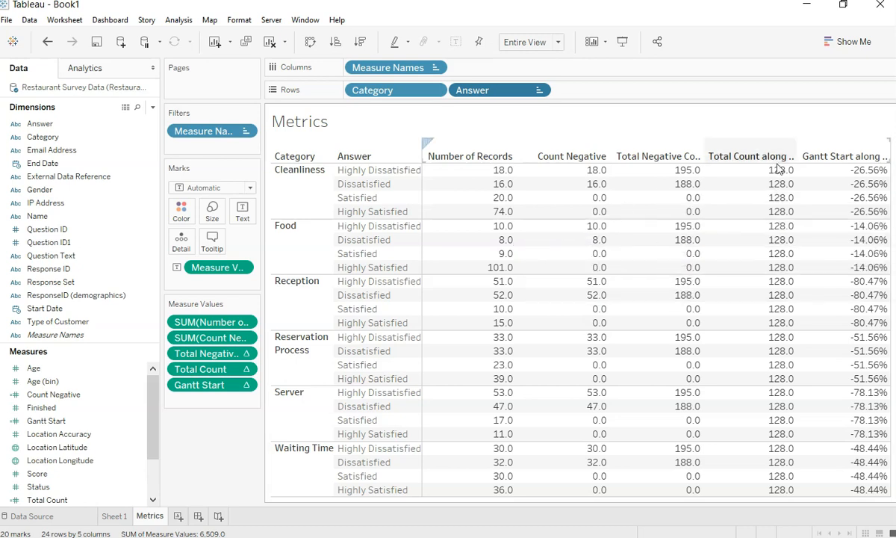
Step: Create a new calculated field named Percentage
{"action": "mouse_move", "coordinate": [784, 184]}
{"action": "mouse_move", "coordinate": [792, 201]}
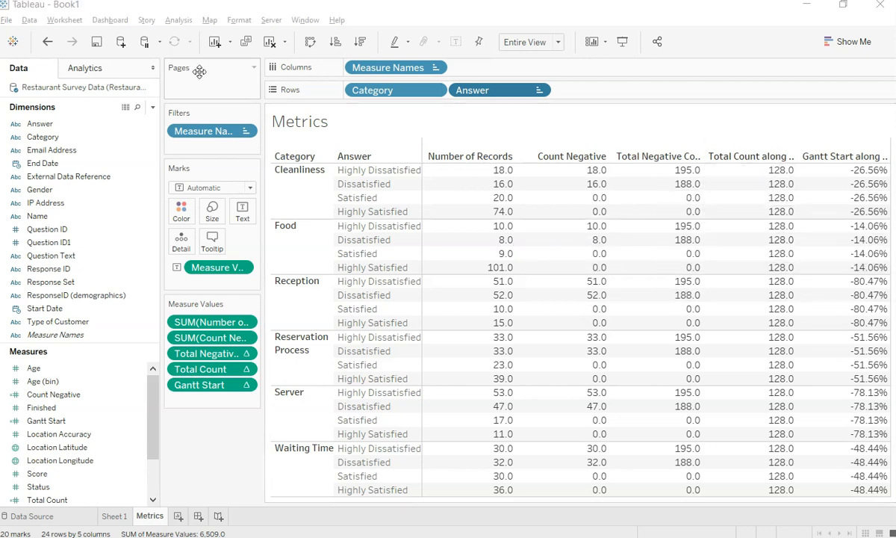
{"action": "left_click", "coordinate": [153, 107]}
{"action": "left_click", "coordinate": [112, 122]}
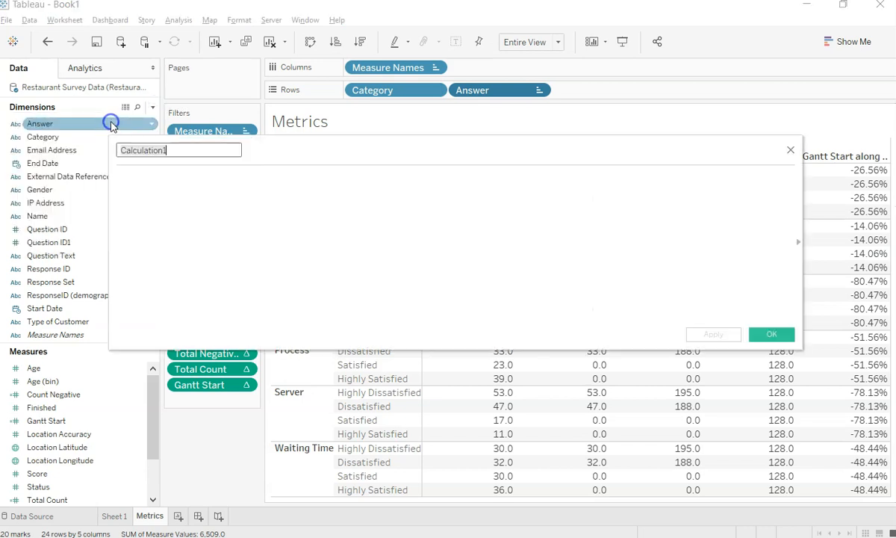
{"action": "type", "text": "Per"}
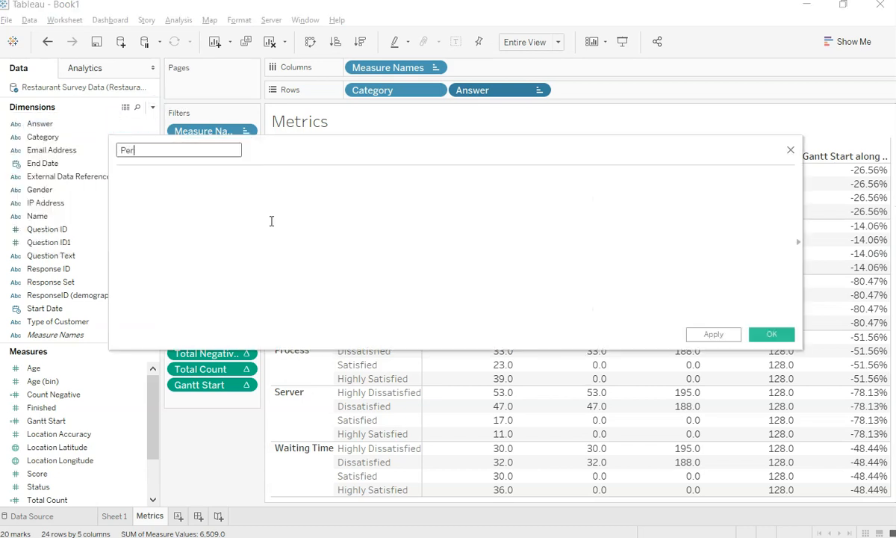
{"action": "type", "text": "centage"}
{"action": "left_click", "coordinate": [271, 221]}
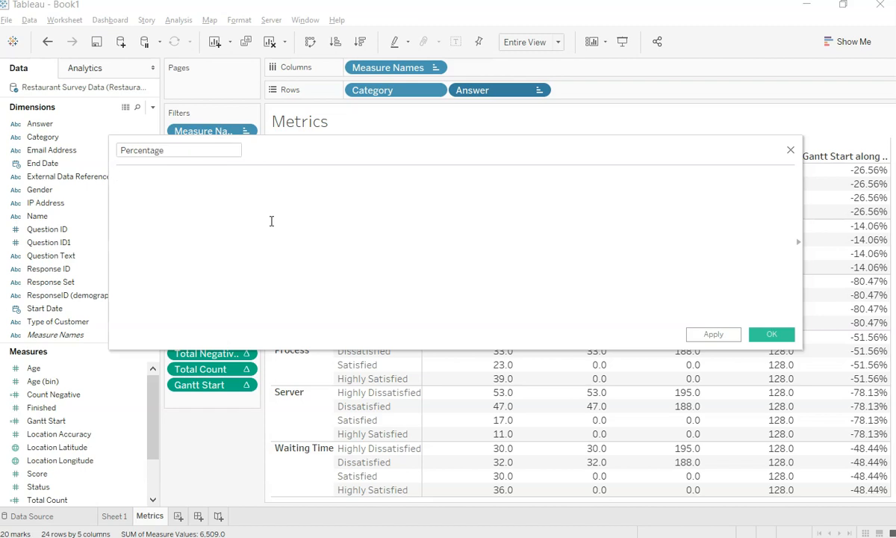
Step: Enter the formula SUM([Number of Records]) / [Total Count] for Percentage and save the calculated field
{"action": "type", "text": "Su"}
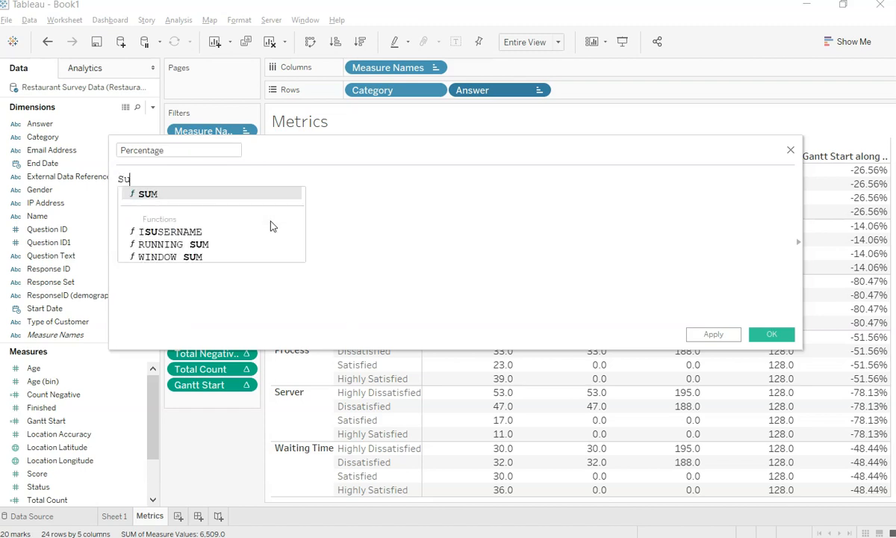
{"action": "type", "text": "m"}
{"action": "key", "text": "Return"}
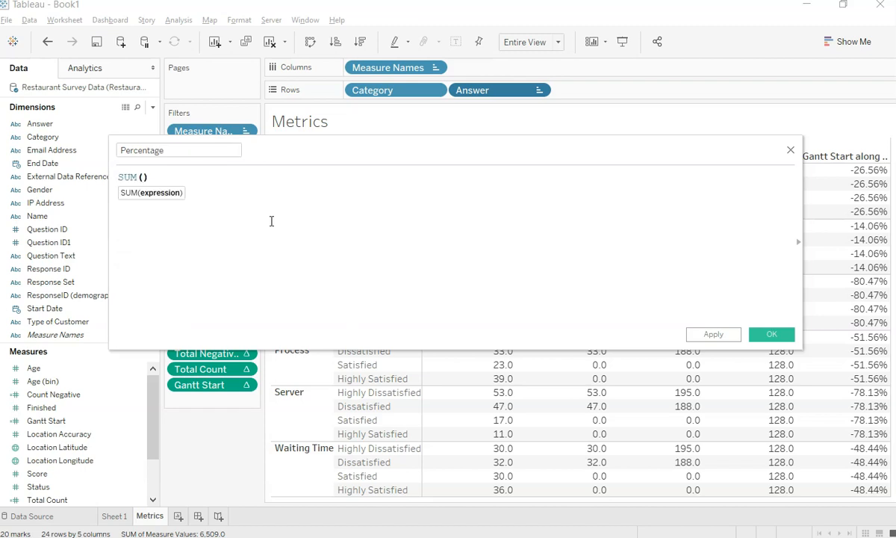
{"action": "left_click_drag", "start_coordinate": [332, 156], "coordinate": [360, 338]}
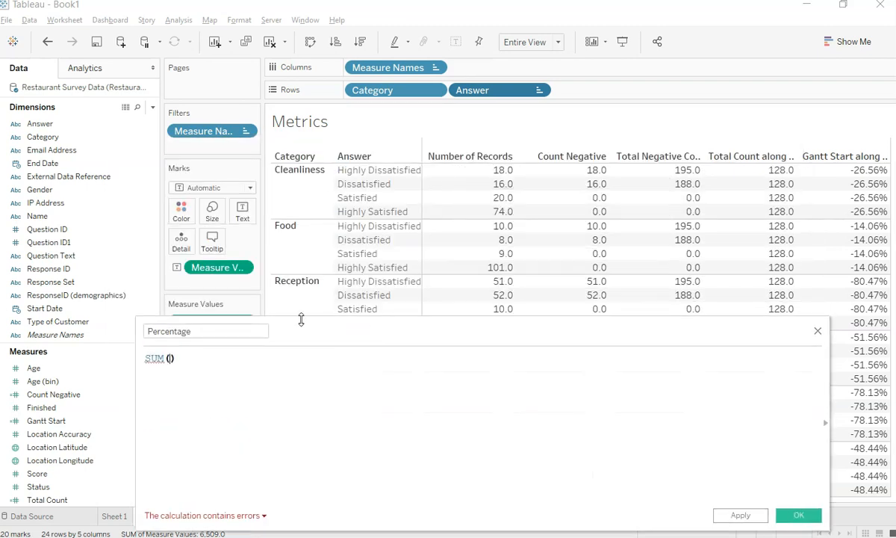
{"action": "type", "text": "Numb"}
{"action": "key", "text": "Return"}
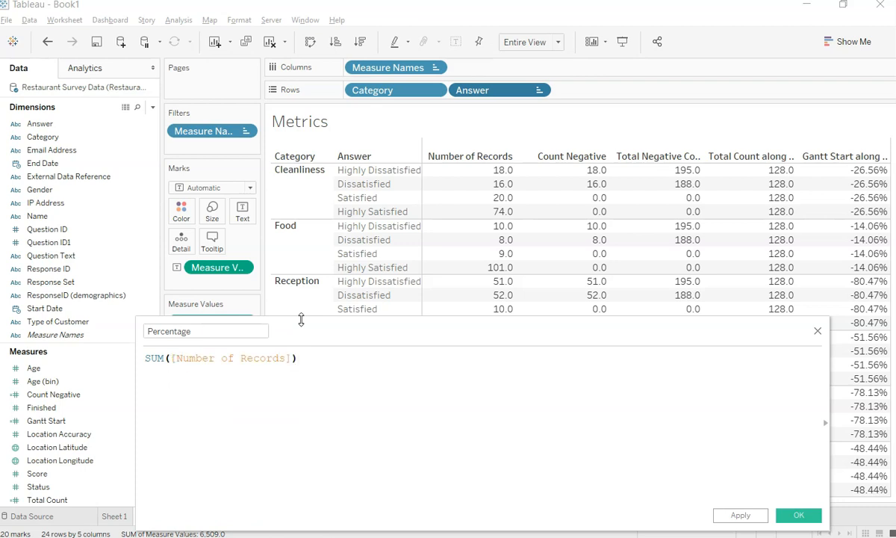
{"action": "type", "text": "/tot"}
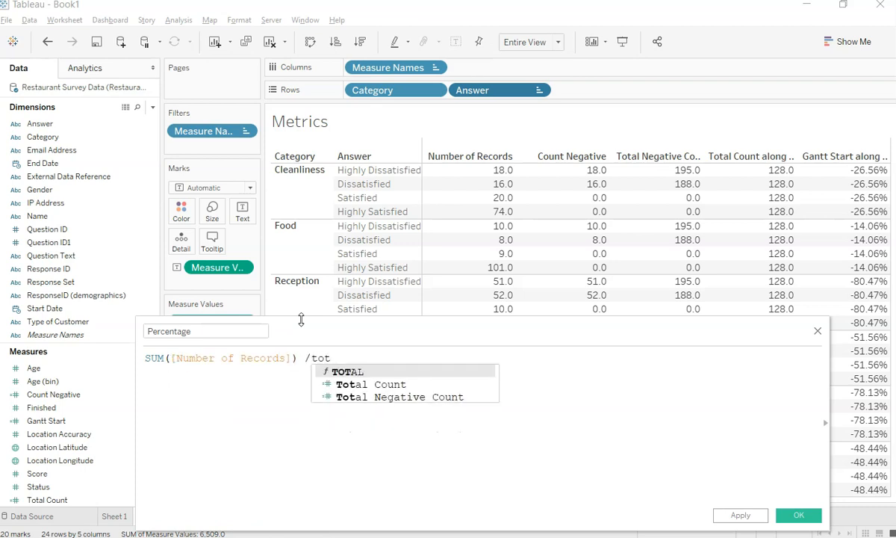
{"action": "key", "text": "Down"}
{"action": "key", "text": "Return"}
{"action": "left_click", "coordinate": [749, 516]}
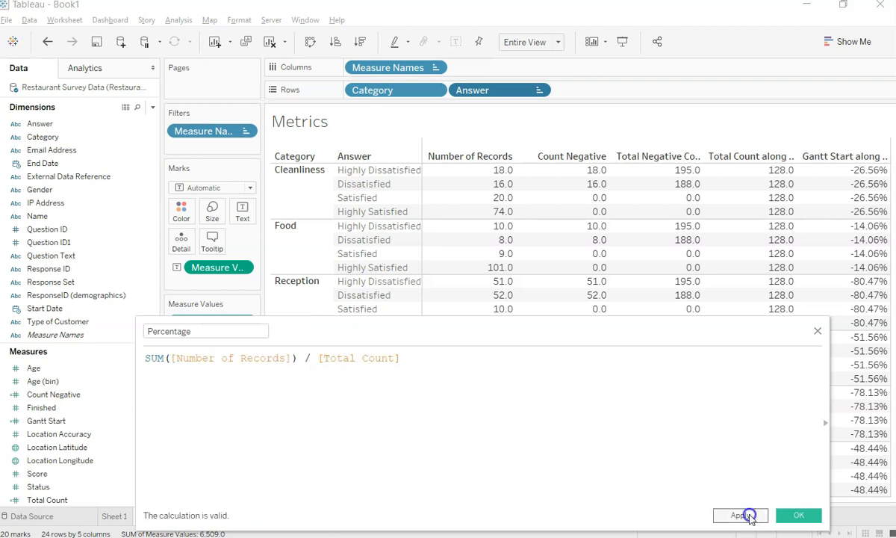
{"action": "left_click", "coordinate": [798, 515]}
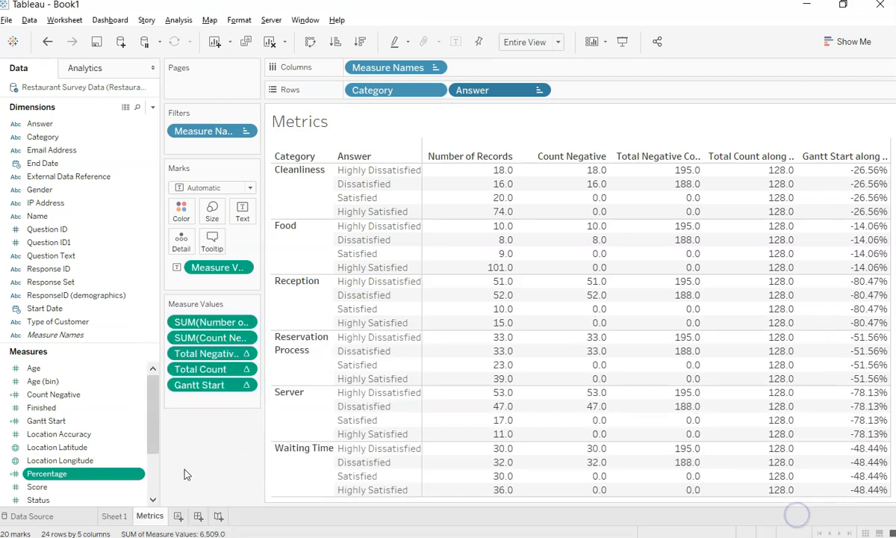
Step: Add Percentage to the measure values of the Metrics table and format its numbers as Percentage with 2 decimal places
{"action": "left_click_drag", "start_coordinate": [108, 473], "coordinate": [224, 401]}
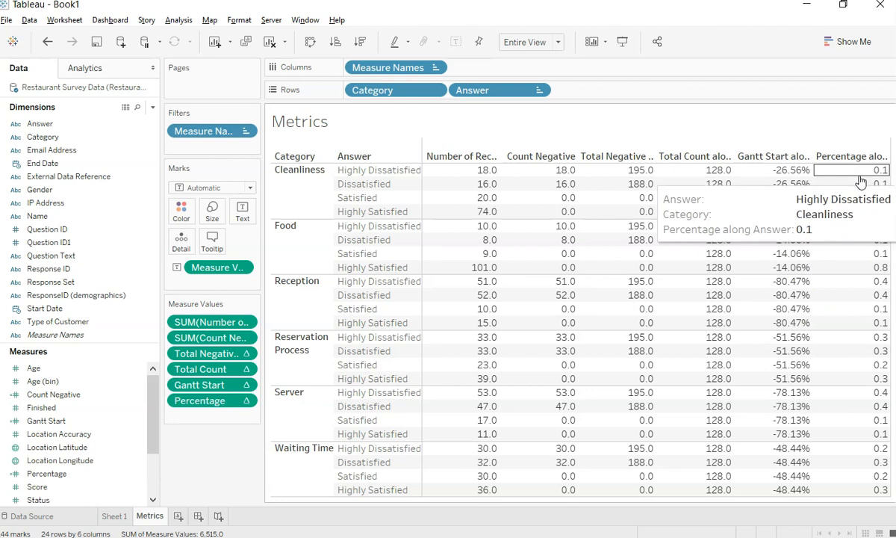
{"action": "left_click", "coordinate": [246, 400]}
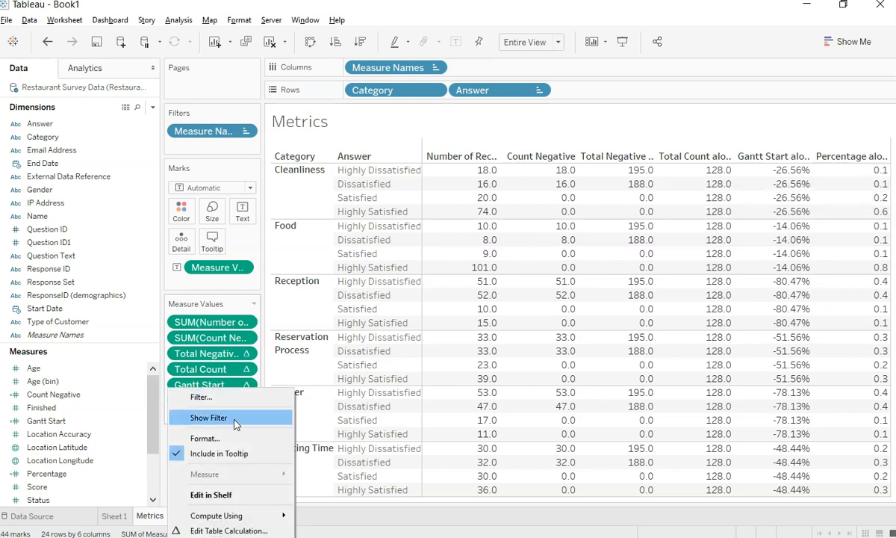
{"action": "left_click", "coordinate": [234, 437]}
{"action": "left_click", "coordinate": [108, 152]}
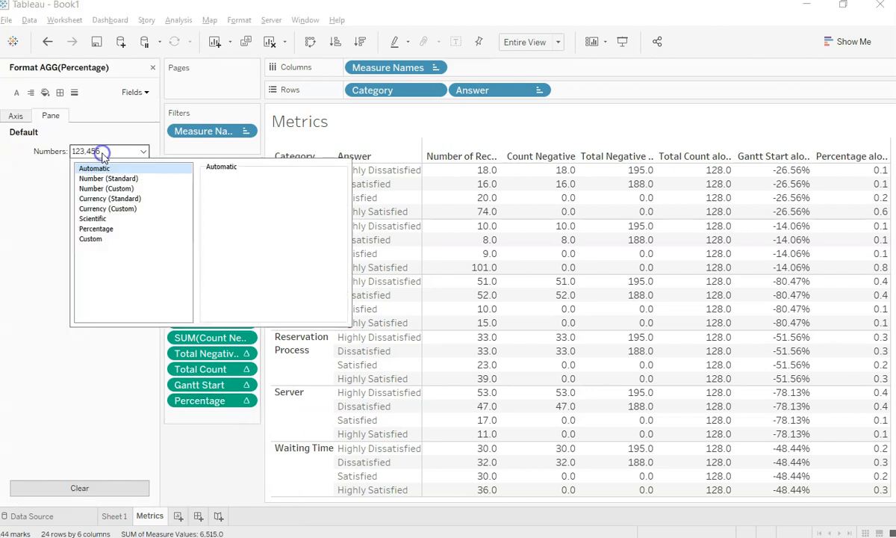
{"action": "left_click", "coordinate": [114, 229]}
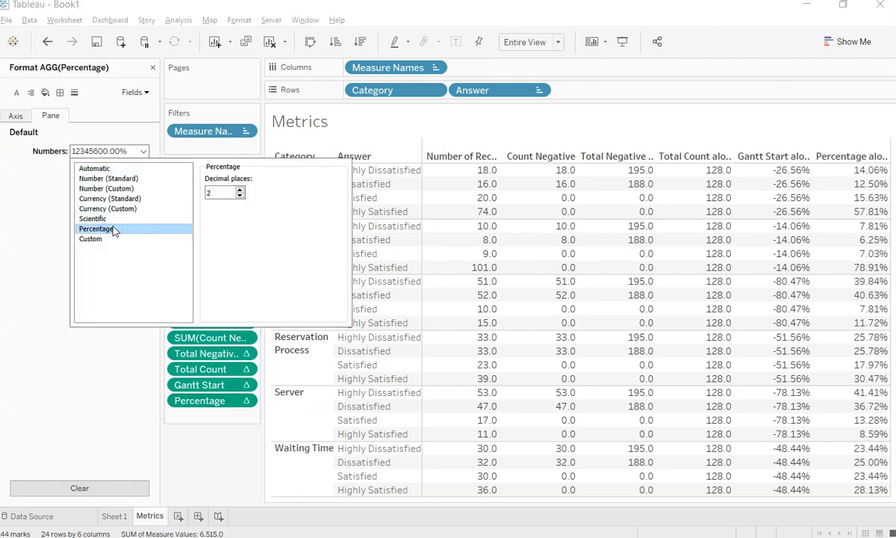
{"action": "left_click", "coordinate": [220, 449]}
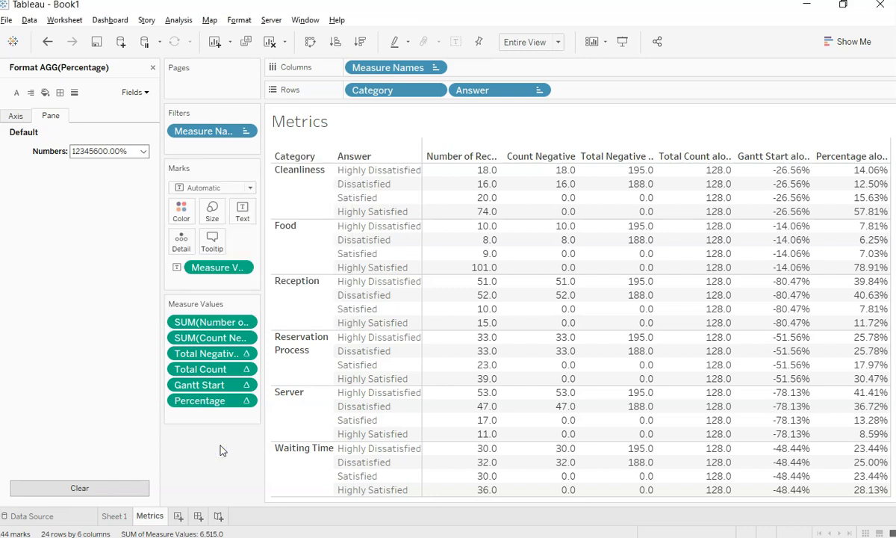
Step: Switch to Calculator and divide 18 by 128 to check the Highly Dissatisfied percentage for Cleanliness, and minimize it
{"action": "mouse_move", "coordinate": [855, 179]}
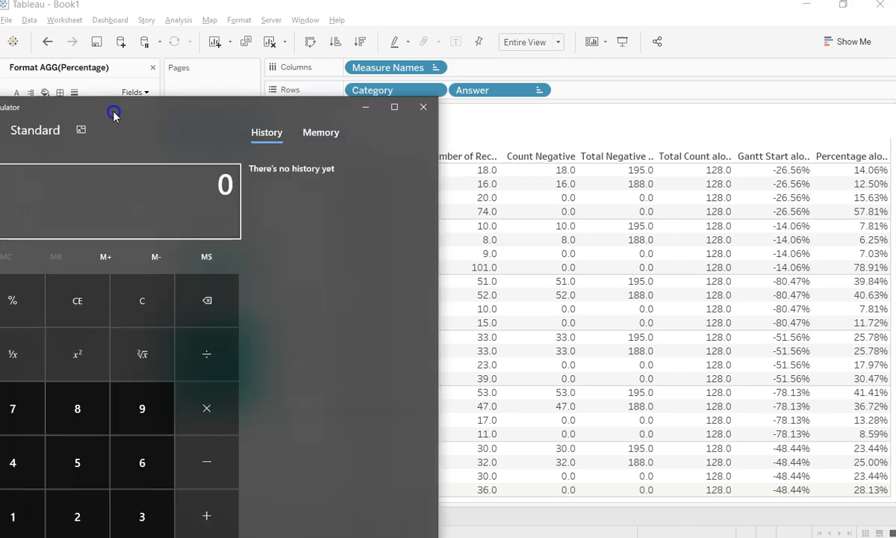
{"action": "left_click_drag", "start_coordinate": [115, 109], "coordinate": [149, 39]}
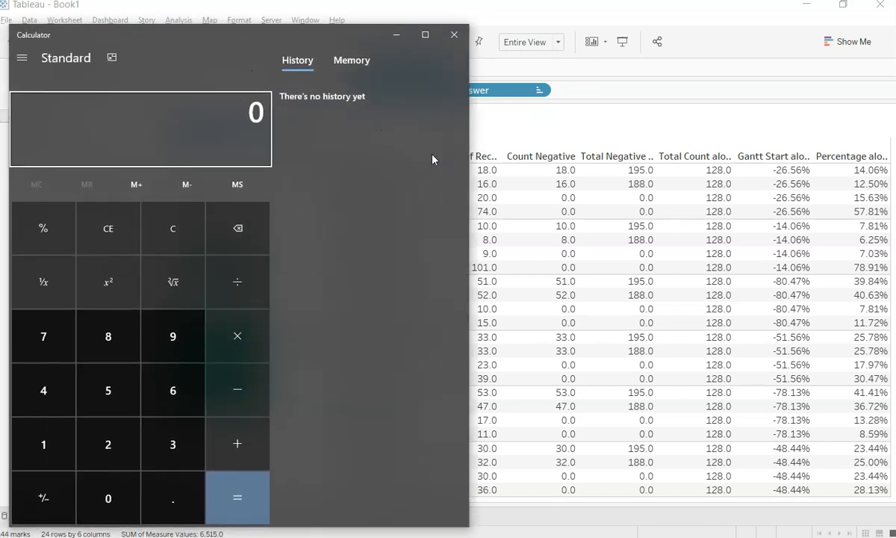
{"action": "type", "text": "18"}
{"action": "key", "text": "slash"}
{"action": "mouse_move", "coordinate": [656, 186]}
{"action": "type", "text": "128"}
{"action": "key", "text": "Return"}
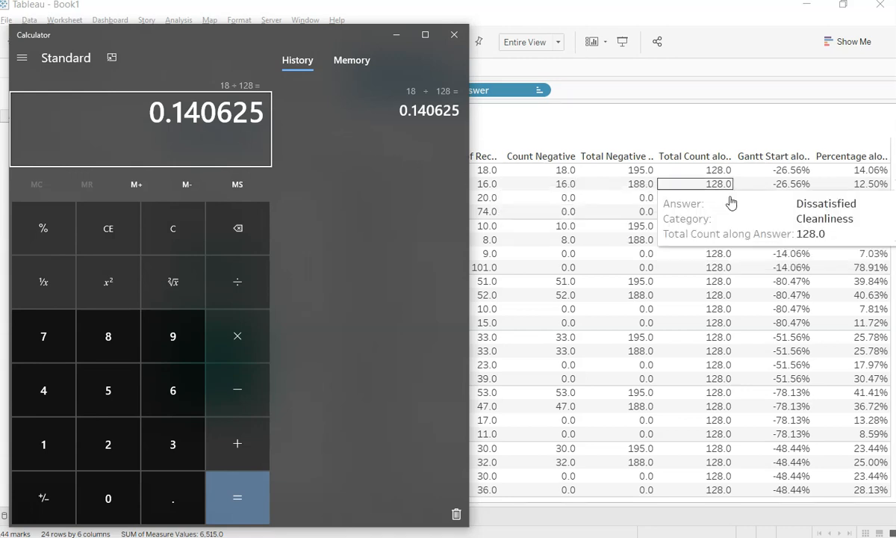
{"action": "mouse_move", "coordinate": [872, 200]}
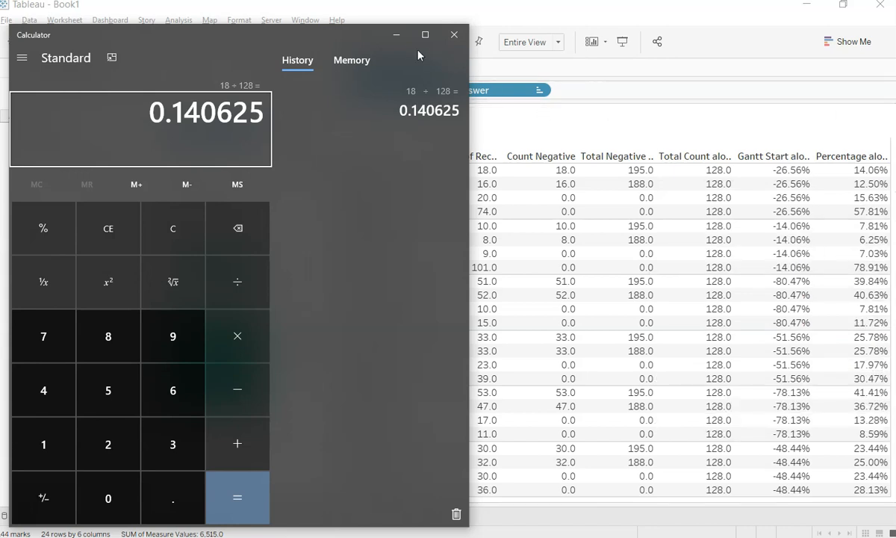
{"action": "left_click", "coordinate": [397, 36]}
Step: Try calculating -26.56 - 14.06 in Calculator for the Cleanliness Gantt start and clear the entry
{"action": "mouse_move", "coordinate": [780, 187]}
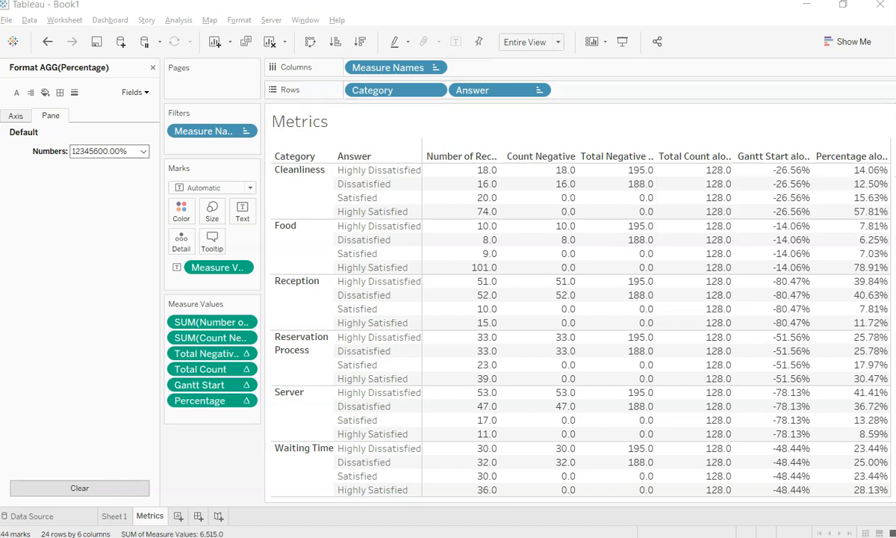
{"action": "left_click_drag", "start_coordinate": [0, 185], "coordinate": [311, 68]}
{"action": "key", "text": "minus"}
{"action": "type", "text": "26.56"}
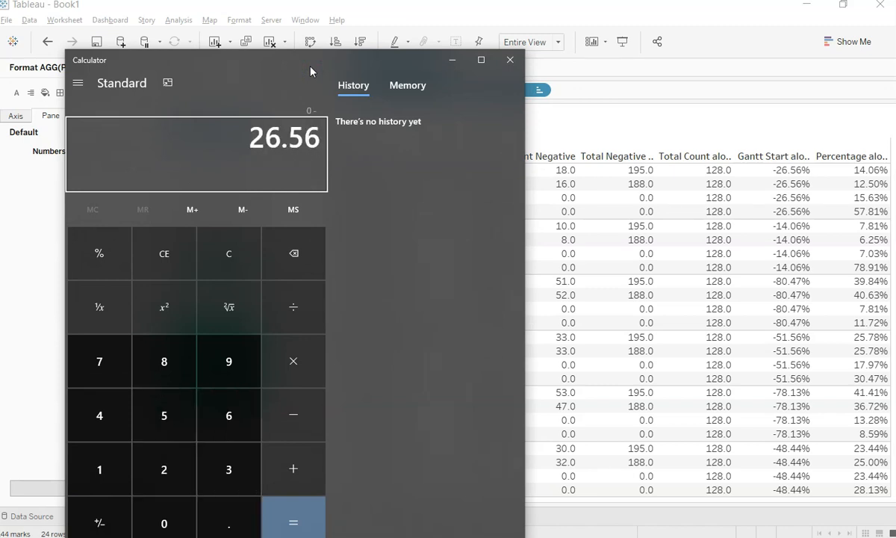
{"action": "key", "text": "minus"}
{"action": "type", "text": "1"}
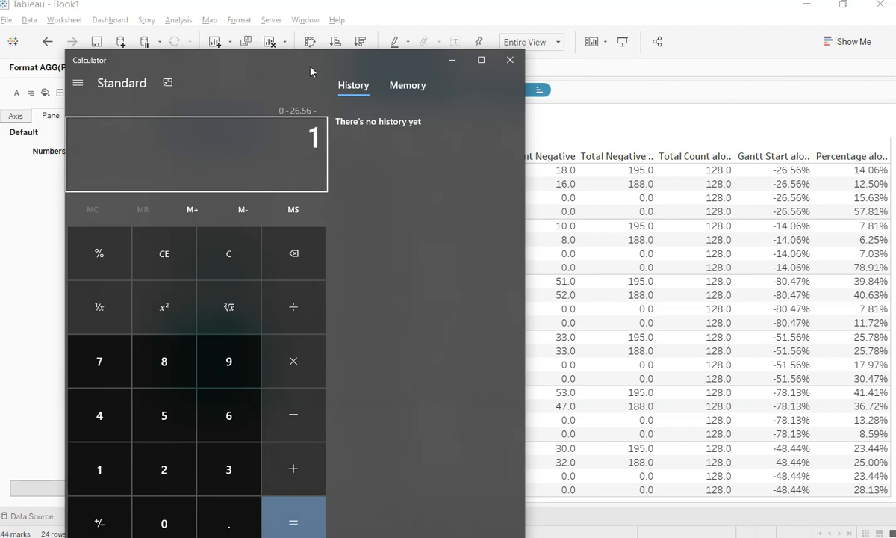
{"action": "type", "text": "4.06"}
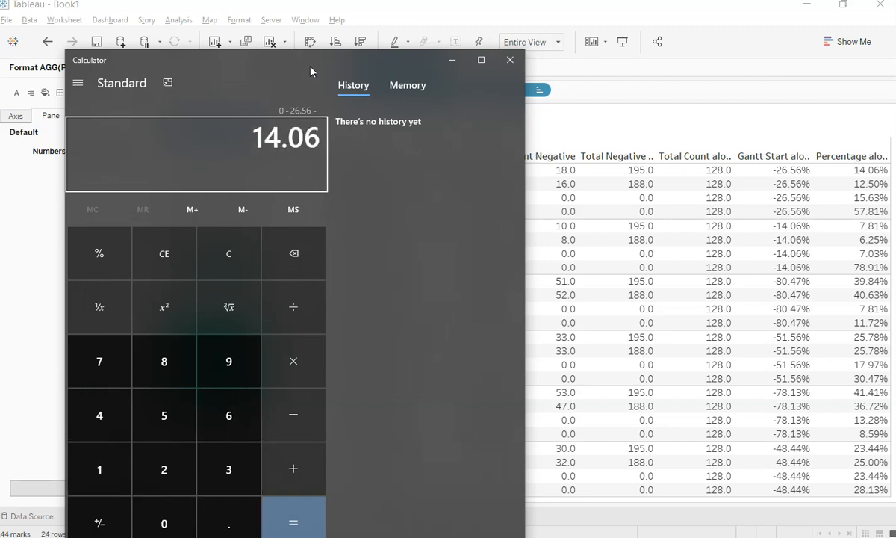
{"action": "key", "text": "Return"}
{"action": "key", "text": "Escape"}
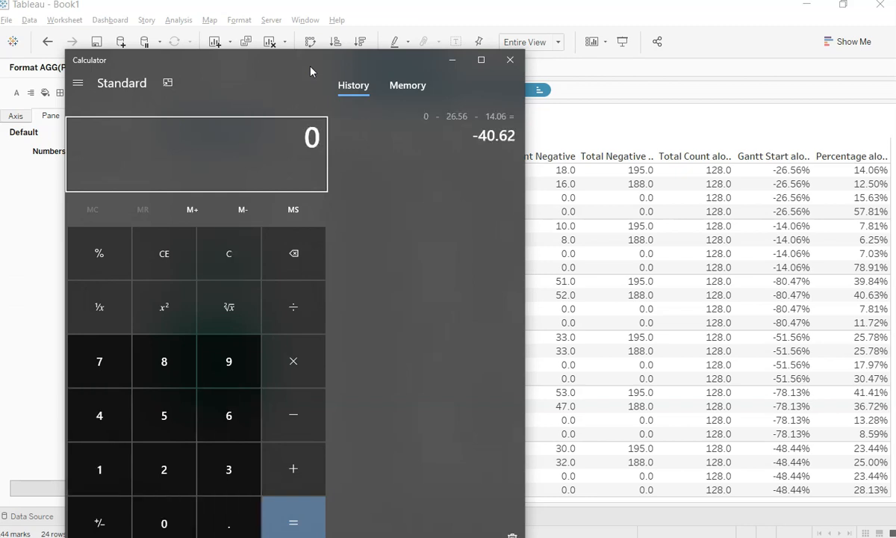
Step: Calculate -26.56 + 14.06 to check where the Highly Dissatisfied bar for Cleanliness ends
{"action": "key", "text": "minus"}
{"action": "type", "text": "26.56"}
{"action": "key", "text": "plus"}
{"action": "type", "text": "14.06"}
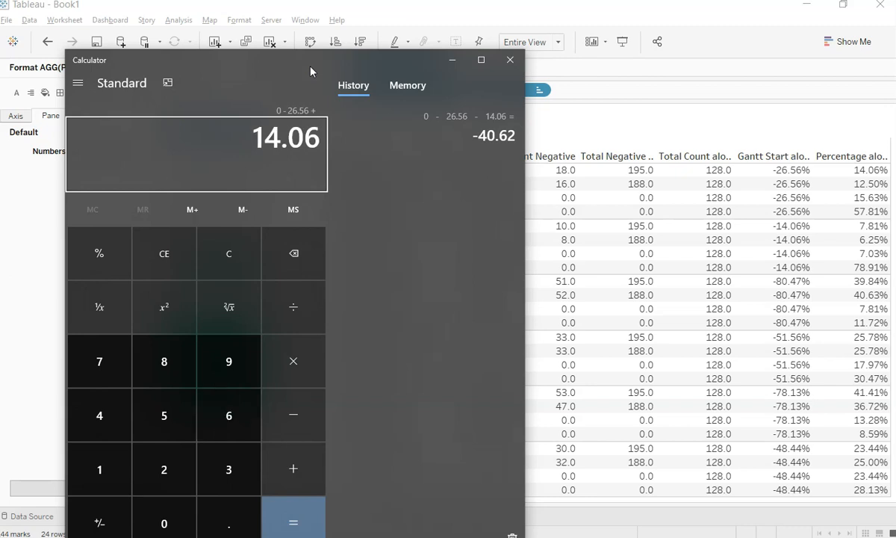
{"action": "key", "text": "Return"}
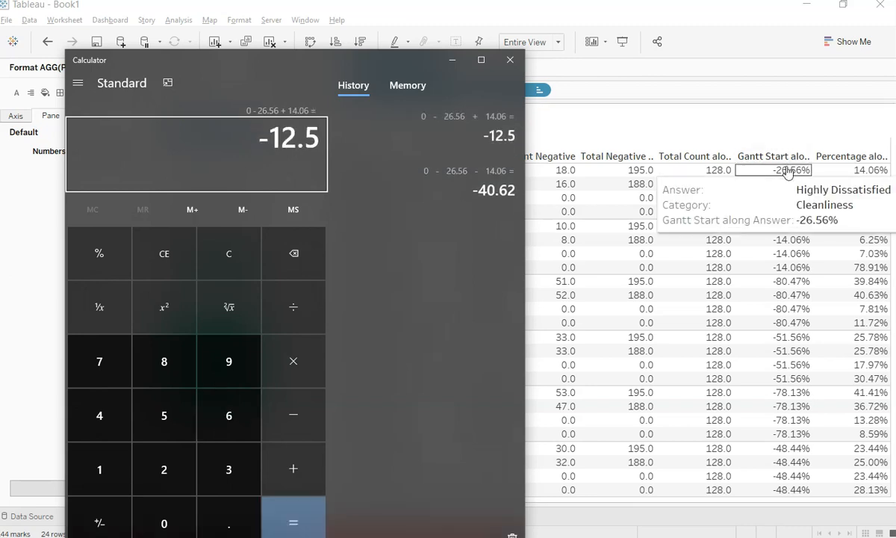
Step: Add the Cleanliness percentages 12.5 and 15.63 in turn to the running result, and close Calculator and the format settings
{"action": "mouse_move", "coordinate": [869, 192]}
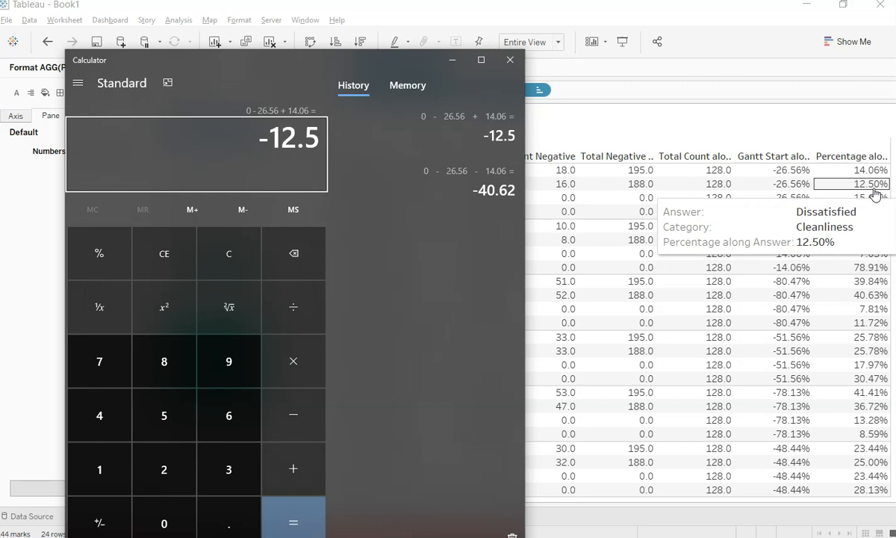
{"action": "key", "text": "plus"}
{"action": "type", "text": "12.5"}
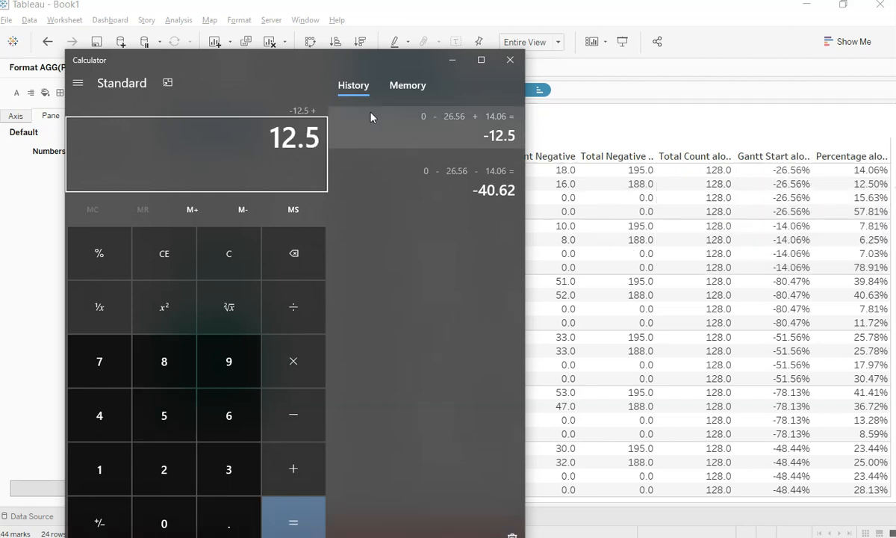
{"action": "key", "text": "Return"}
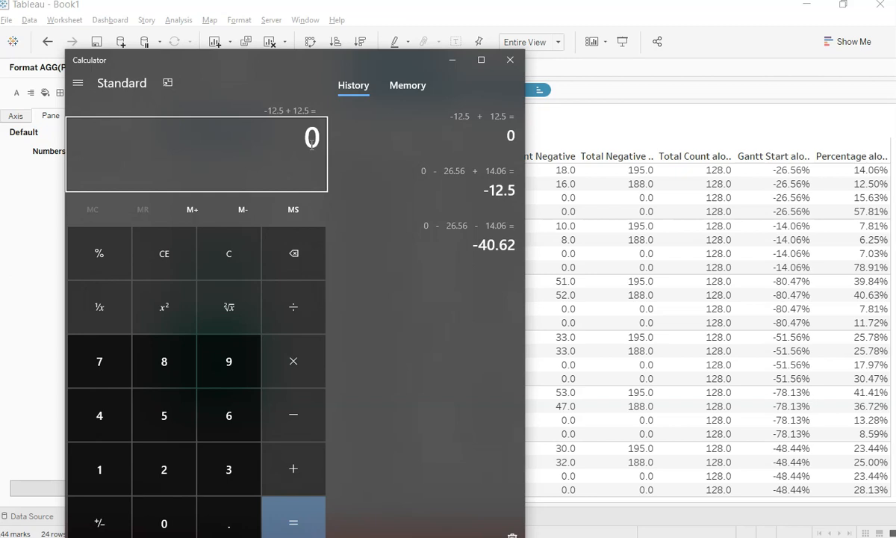
{"action": "key", "text": "plus"}
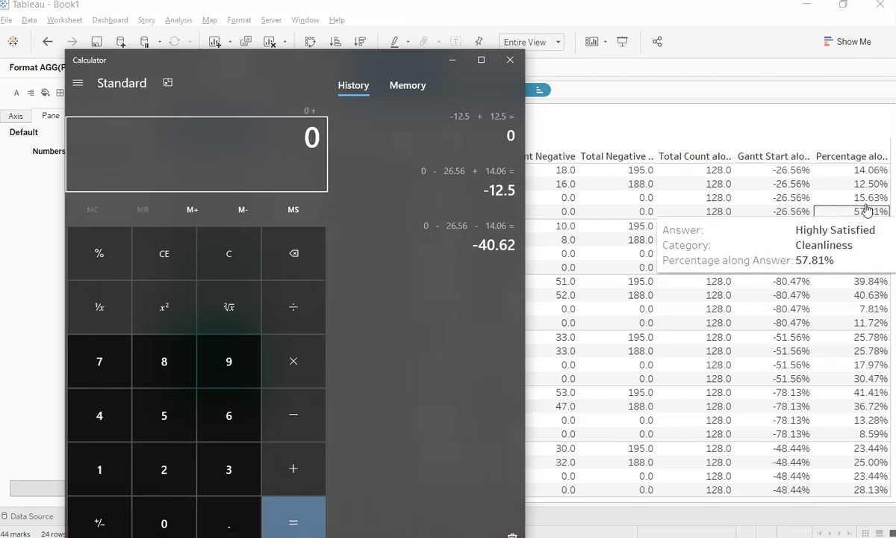
{"action": "type", "text": "15.63"}
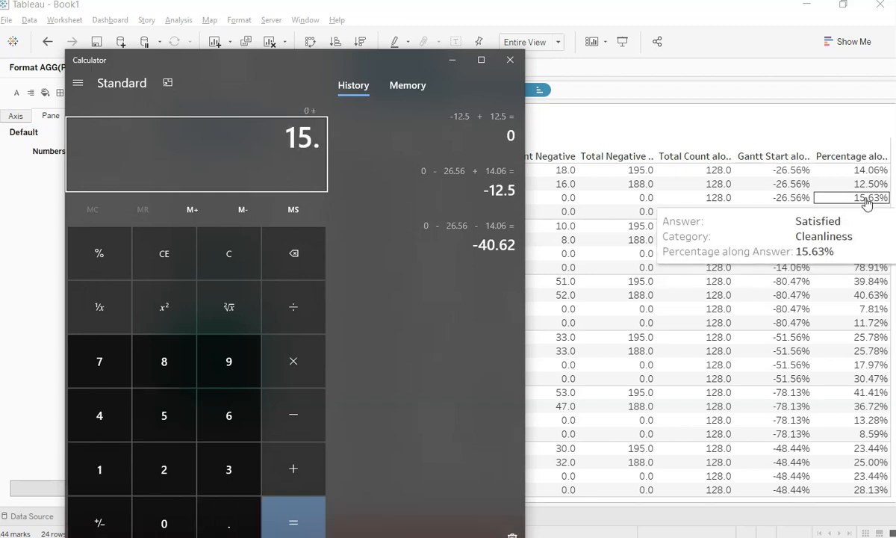
{"action": "key", "text": "Return"}
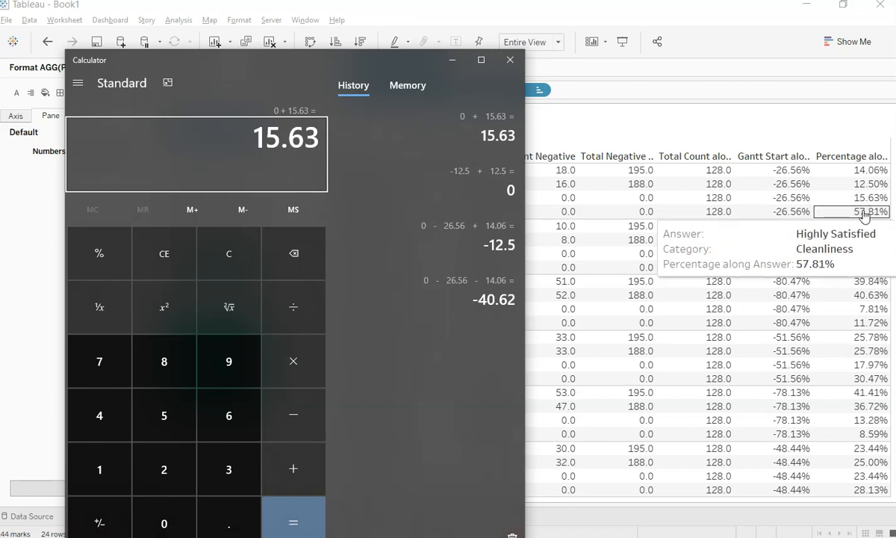
{"action": "left_click", "coordinate": [510, 60]}
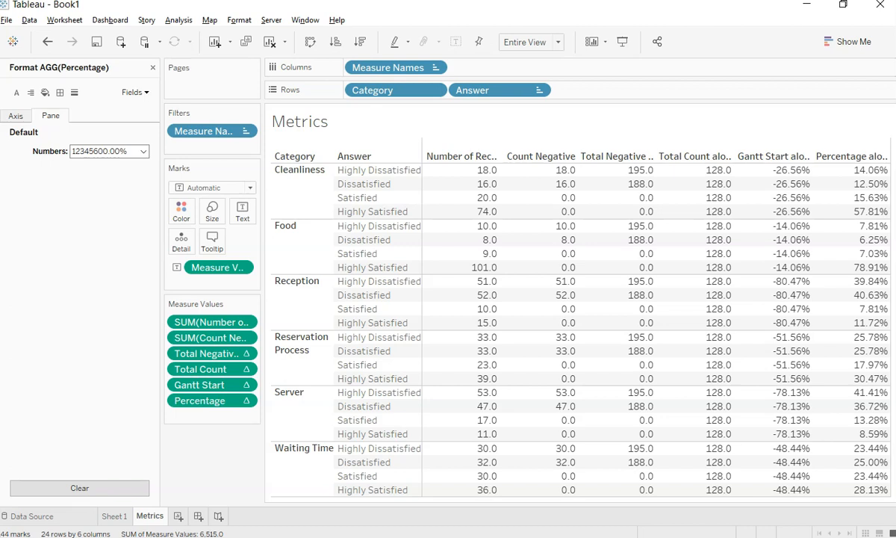
{"action": "left_click", "coordinate": [153, 67]}
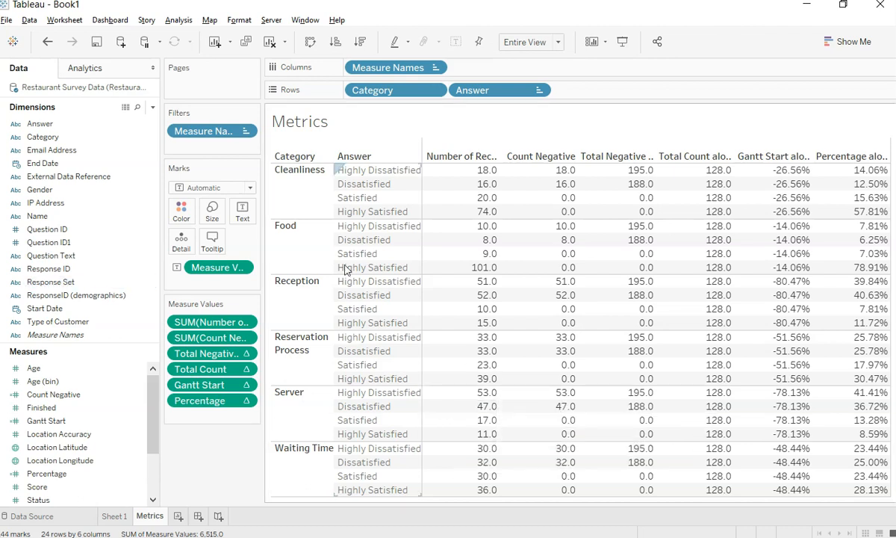
Step: Create a calculated field named Gantt Percent
{"action": "left_click", "coordinate": [152, 107]}
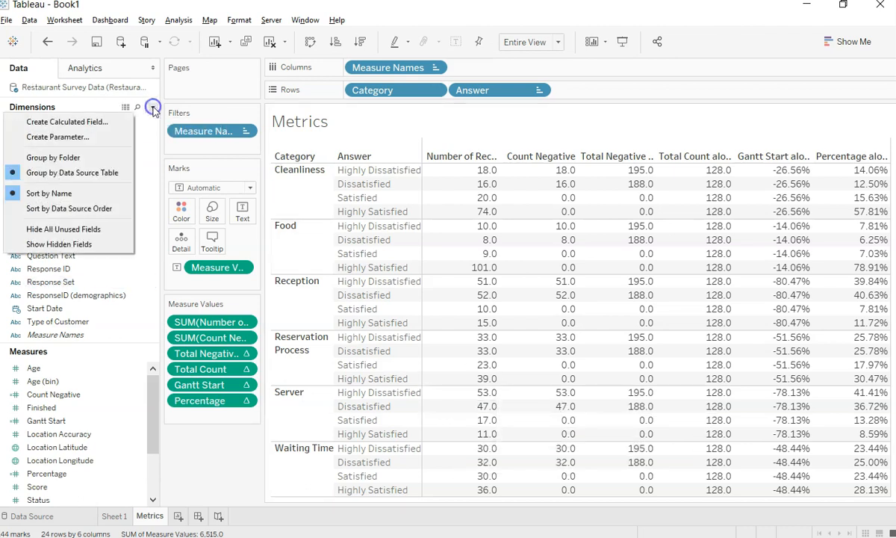
{"action": "left_click", "coordinate": [114, 121]}
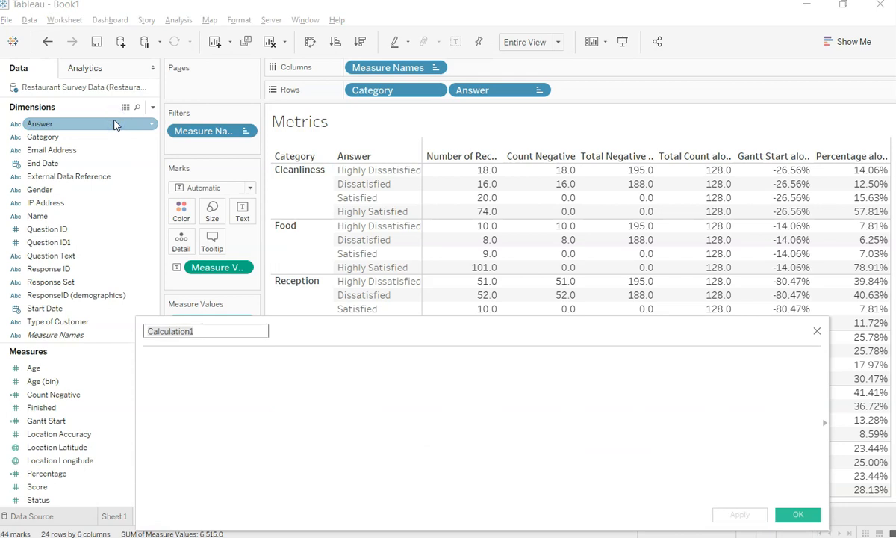
{"action": "left_click", "coordinate": [208, 332]}
{"action": "key", "text": "BackSpace"}
{"action": "key", "text": "BackSpace"}
{"action": "key", "text": "BackSpace"}
{"action": "key", "text": "BackSpace"}
{"action": "key", "text": "BackSpace"}
{"action": "key", "text": "BackSpace"}
{"action": "key", "text": "BackSpace"}
{"action": "key", "text": "BackSpace"}
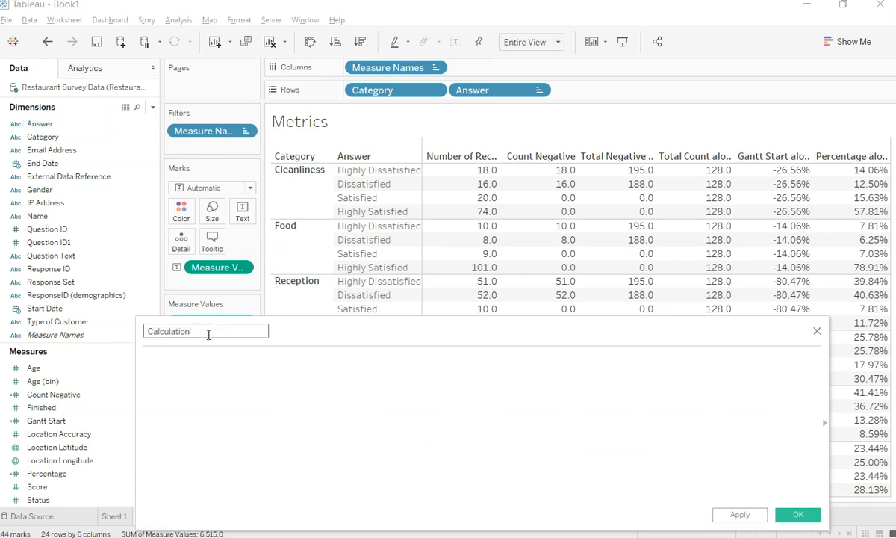
{"action": "key", "text": "BackSpace"}
{"action": "key", "text": "BackSpace"}
{"action": "key", "text": "BackSpace"}
{"action": "key", "text": "BackSpace"}
{"action": "type", "text": "Gantt Percent"}
{"action": "key", "text": "Tab"}
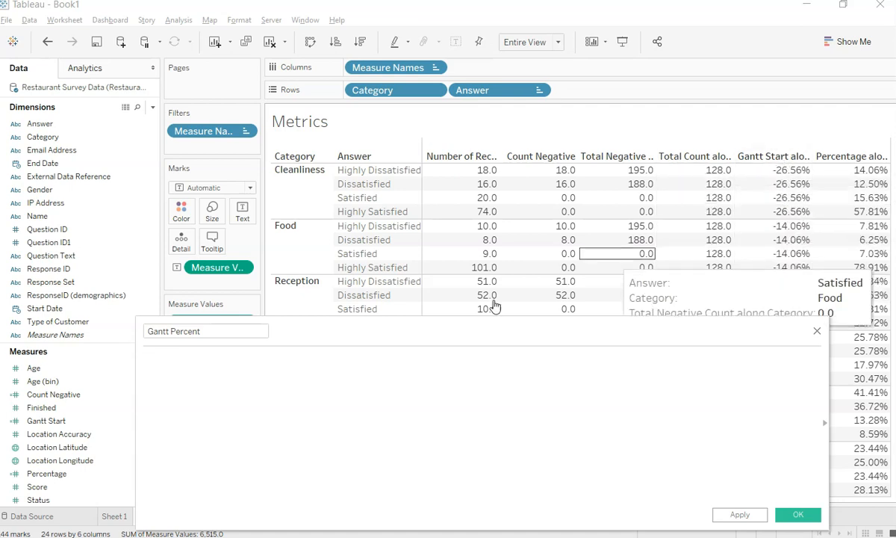
Step: Begin the Gantt Percent formula with PREVIOUS_VALUE([Gantt Start]) followed by a plus sign
{"action": "left_click", "coordinate": [267, 381]}
{"action": "type", "text": "Prev"}
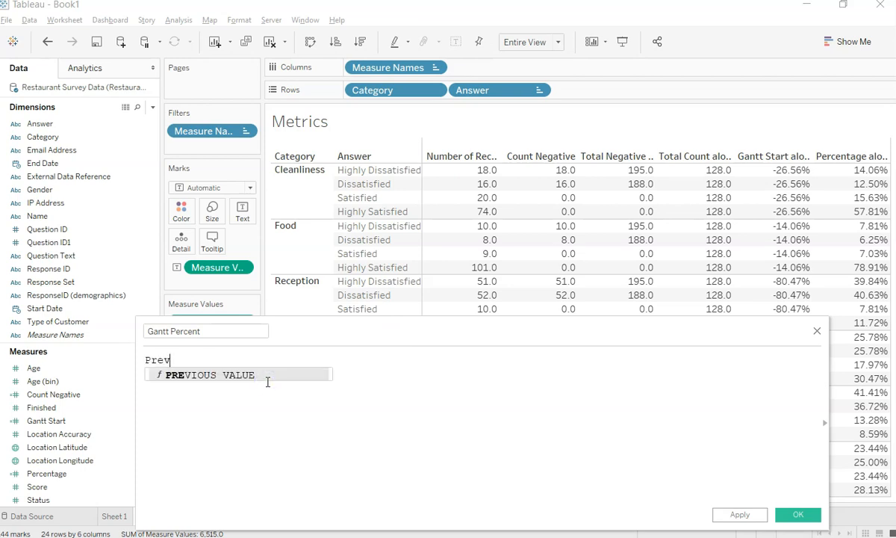
{"action": "key", "text": "Return"}
{"action": "type", "text": "Gantt"}
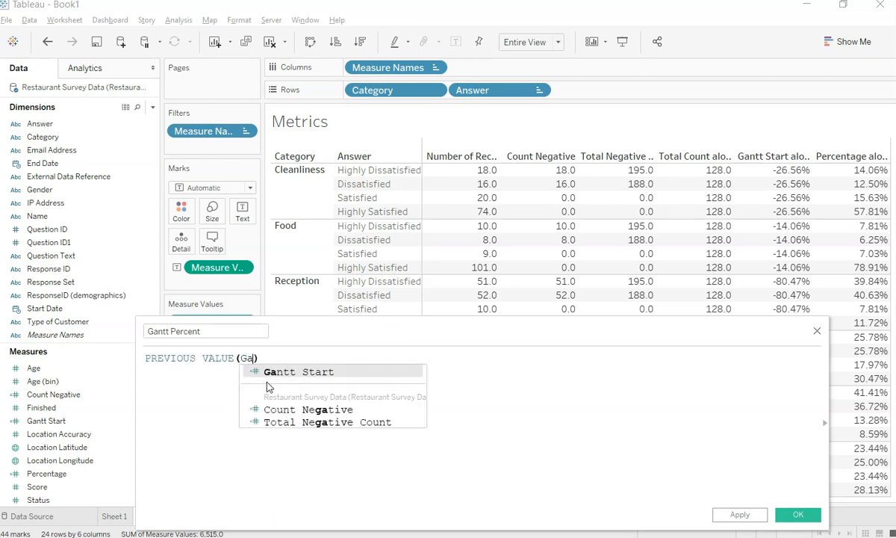
{"action": "key", "text": "Return"}
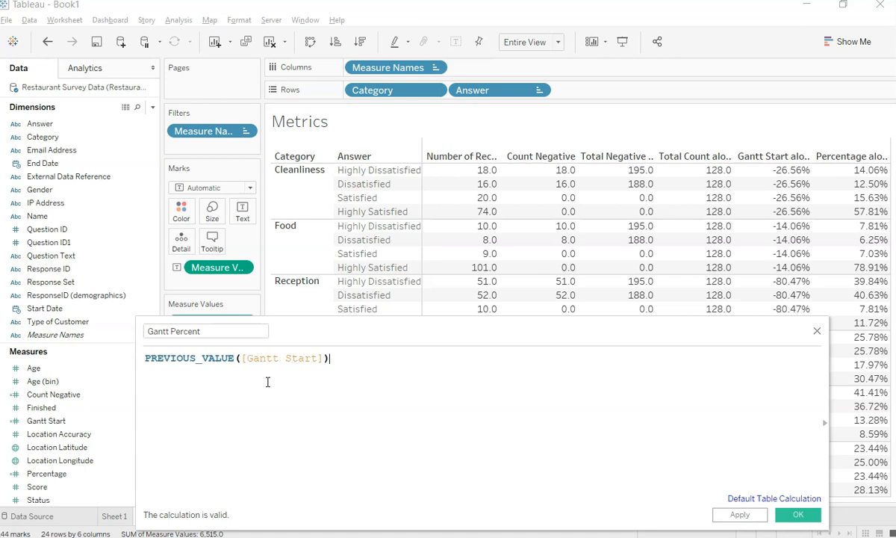
{"action": "type", "text": "+"}
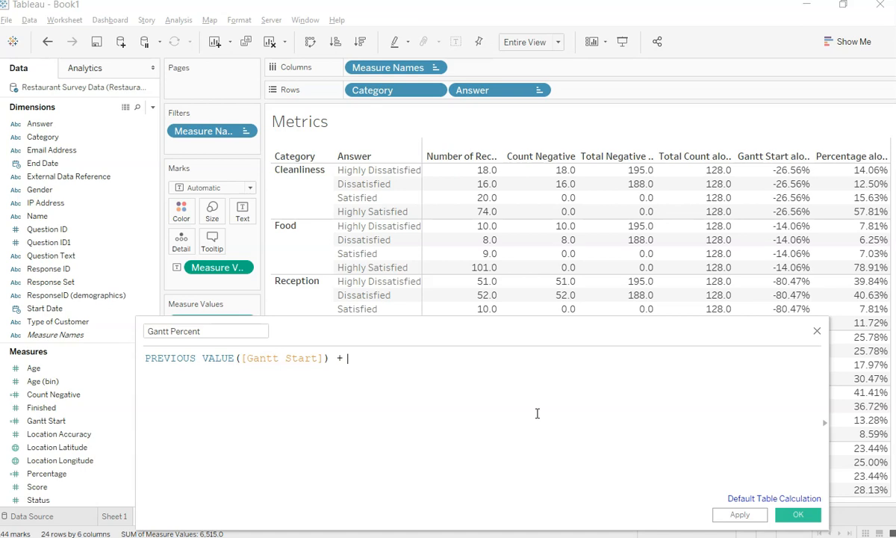
Step: Add LOOKUP([Percentage],-1) as the second term of the Gantt Percent formula
{"action": "type", "text": "Loo"}
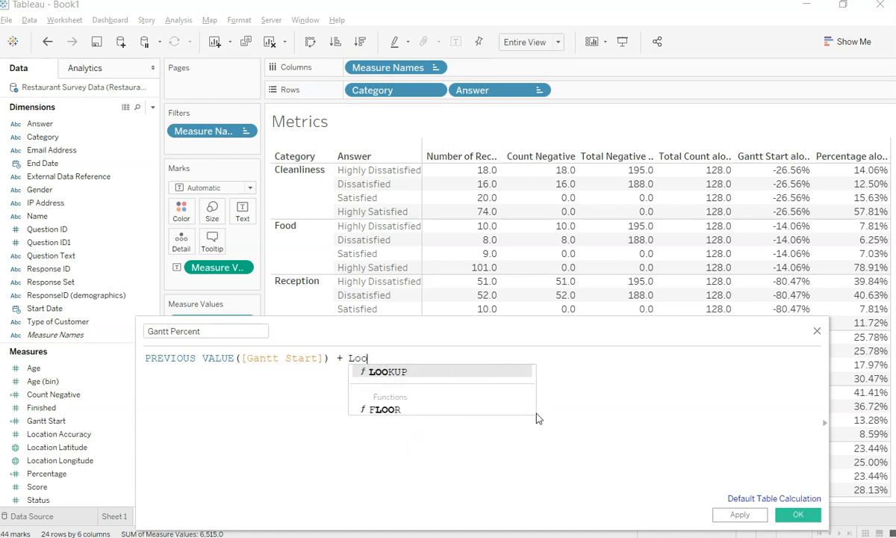
{"action": "key", "text": "Return"}
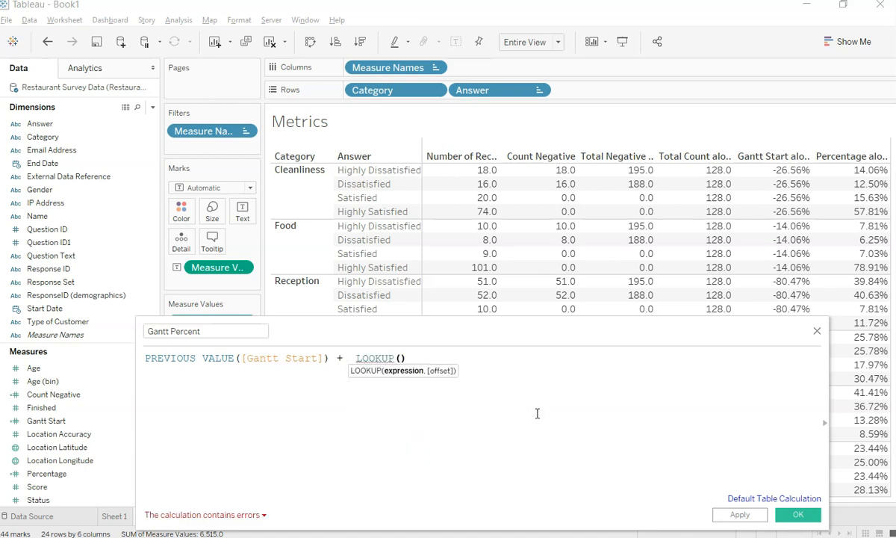
{"action": "type", "text": "Perc"}
{"action": "key", "text": "Return"}
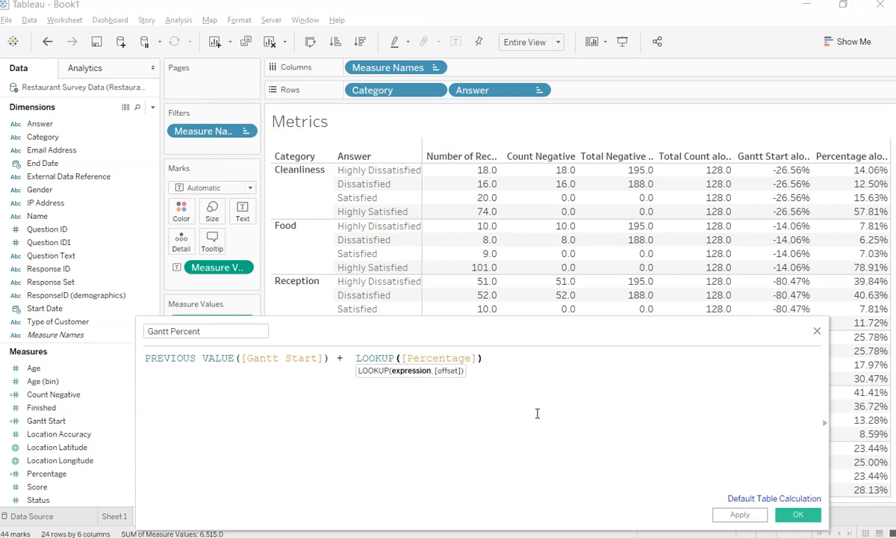
{"action": "type", "text": ",-1"}
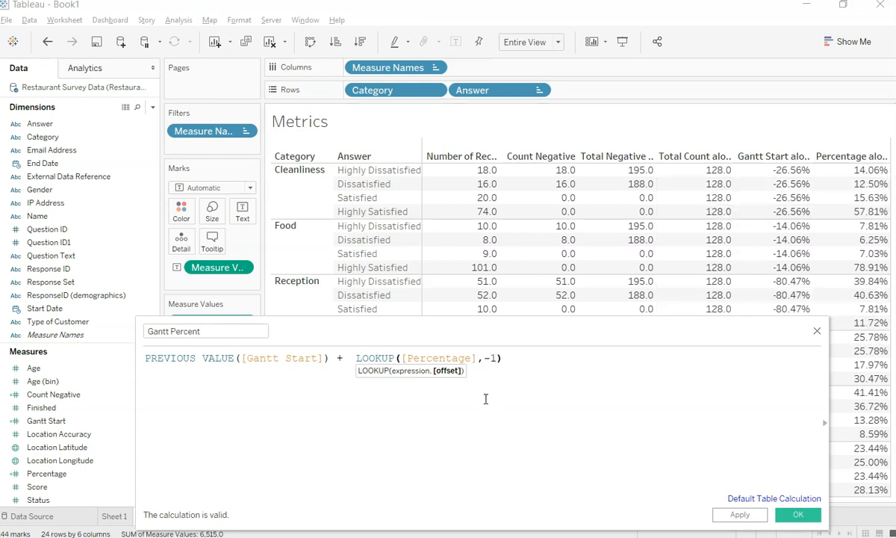
Step: Wrap the LOOKUP term in ZN so that it reads ZN(LOOKUP([Percentage],-1))
{"action": "left_click", "coordinate": [356, 359]}
{"action": "key", "text": "Return"}
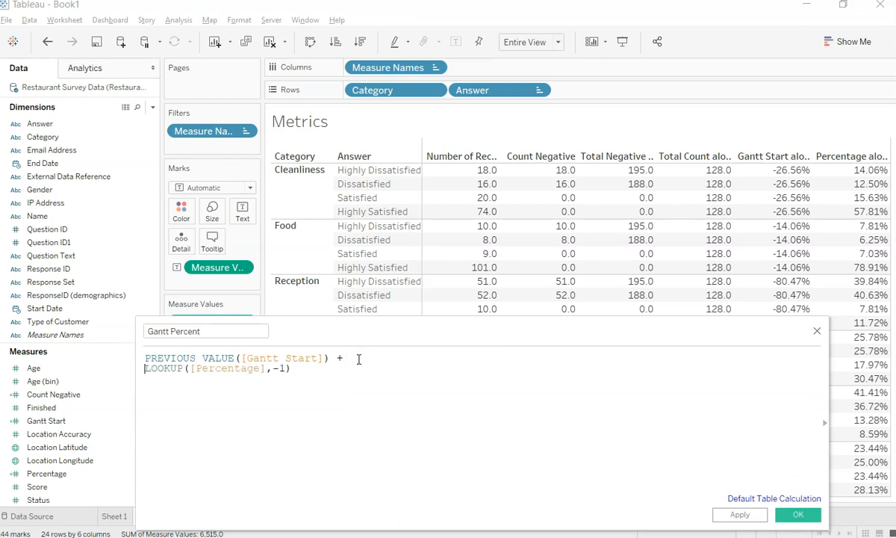
{"action": "key", "text": "BackSpace"}
{"action": "type", "text": "ZN(LOOKUP([Percentage],-1"}
{"action": "key", "text": "End"}
{"action": "type", "text": ")"}
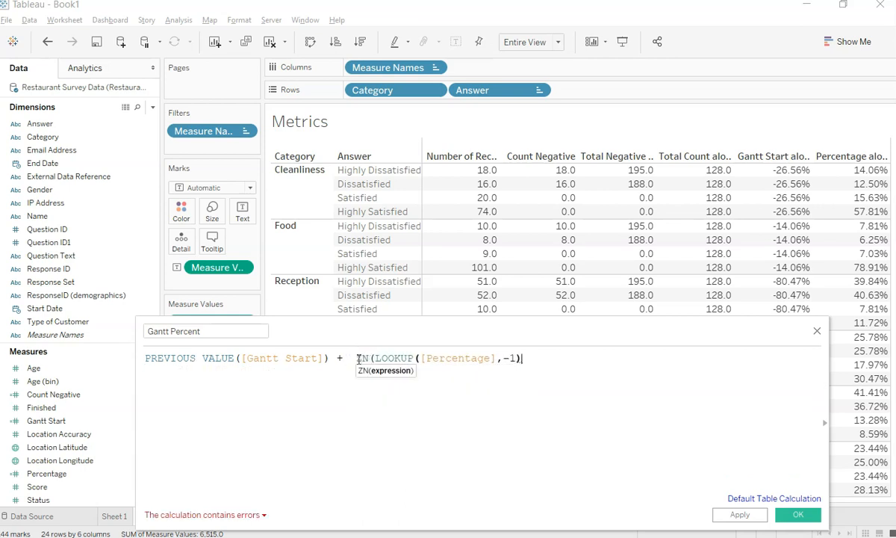
{"action": "type", "text": ")"}
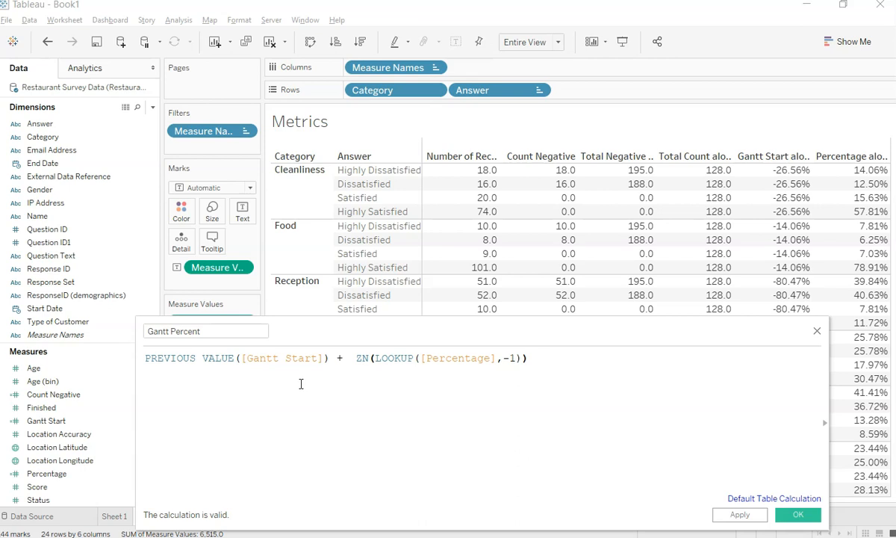
Step: Review the ZN(LOOKUP) term, apply the Gantt Percent calculation and save it
{"action": "mouse_move", "coordinate": [789, 176]}
{"action": "left_click_drag", "start_coordinate": [357, 358], "coordinate": [515, 357]}
{"action": "left_click", "coordinate": [515, 357]}
{"action": "left_click", "coordinate": [739, 514]}
{"action": "left_click", "coordinate": [795, 515]}
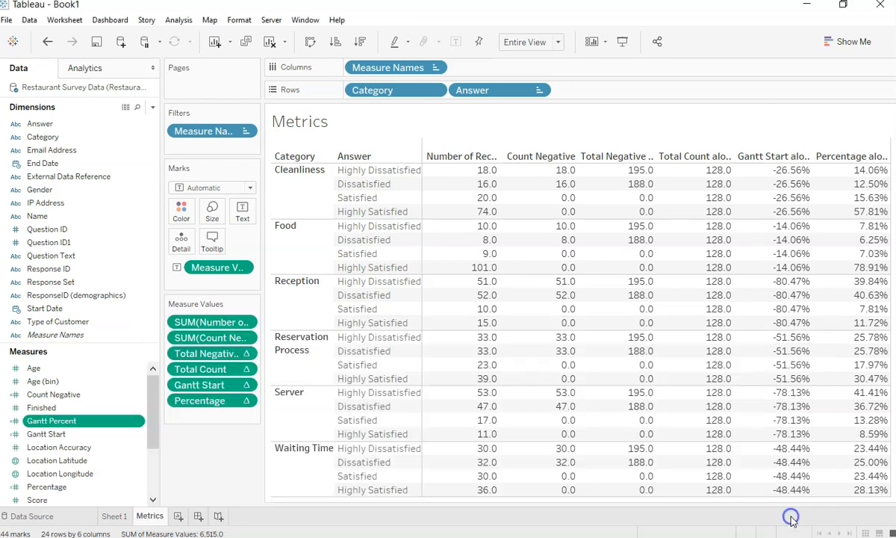
Step: Add Gantt Percent to the Metrics table as the last measure after Percentage and open its format settings
{"action": "left_click_drag", "start_coordinate": [93, 422], "coordinate": [196, 415]}
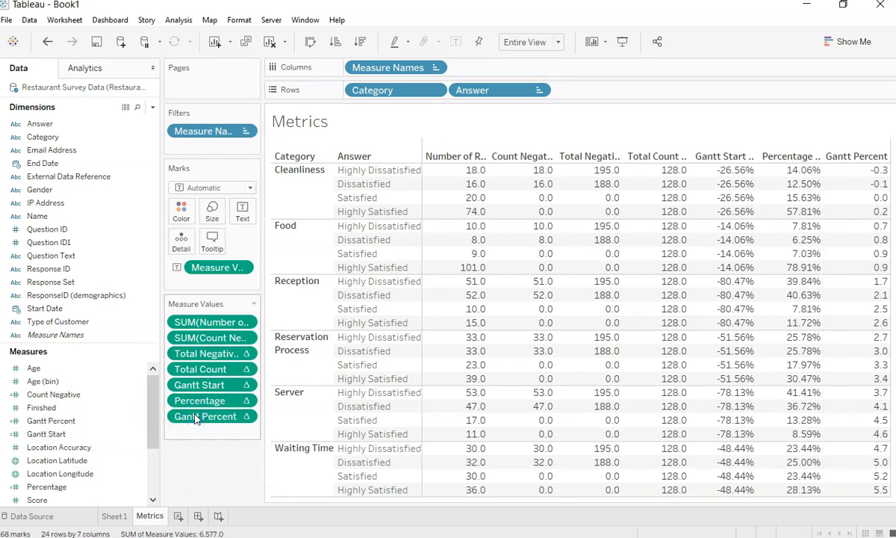
{"action": "left_click", "coordinate": [247, 416]}
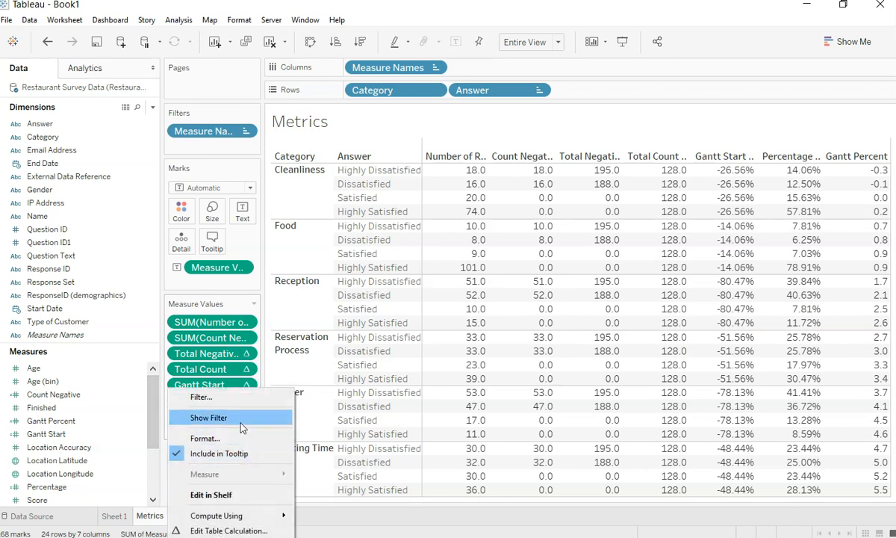
{"action": "left_click", "coordinate": [227, 439]}
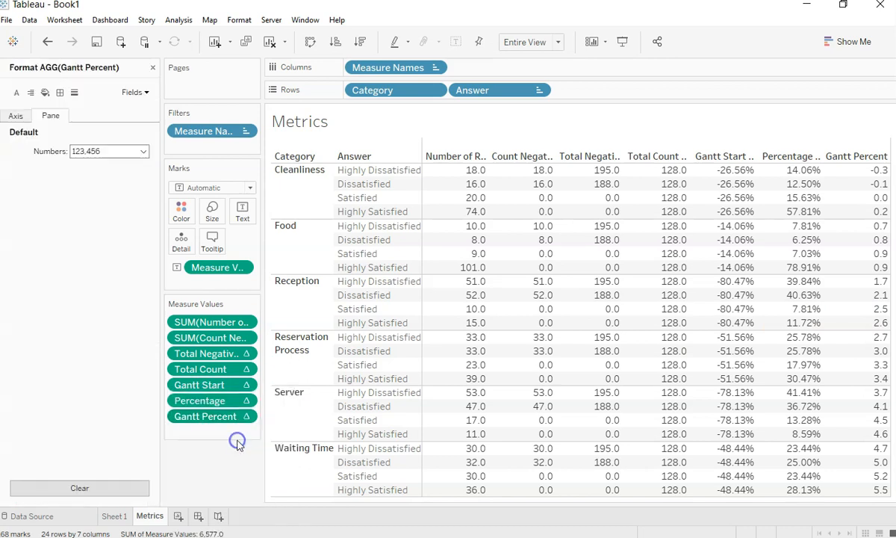
Step: Format the Gantt Percent measure as a percentage with 2 decimal places and compute it using Answer
{"action": "left_click", "coordinate": [107, 153]}
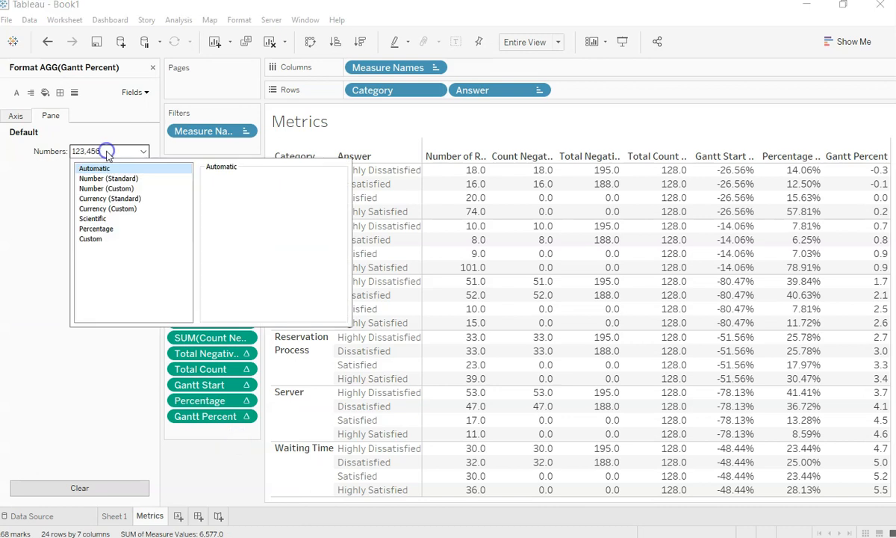
{"action": "left_click", "coordinate": [116, 228]}
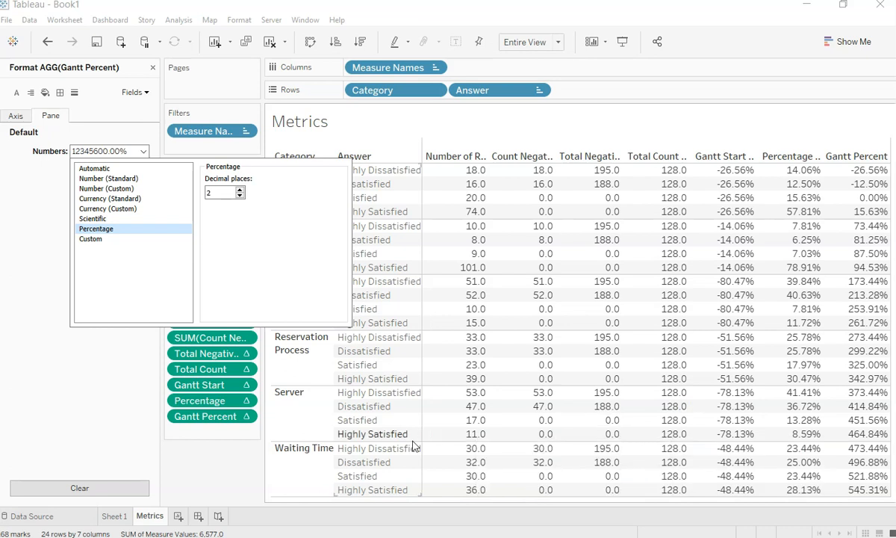
{"action": "left_click", "coordinate": [231, 480]}
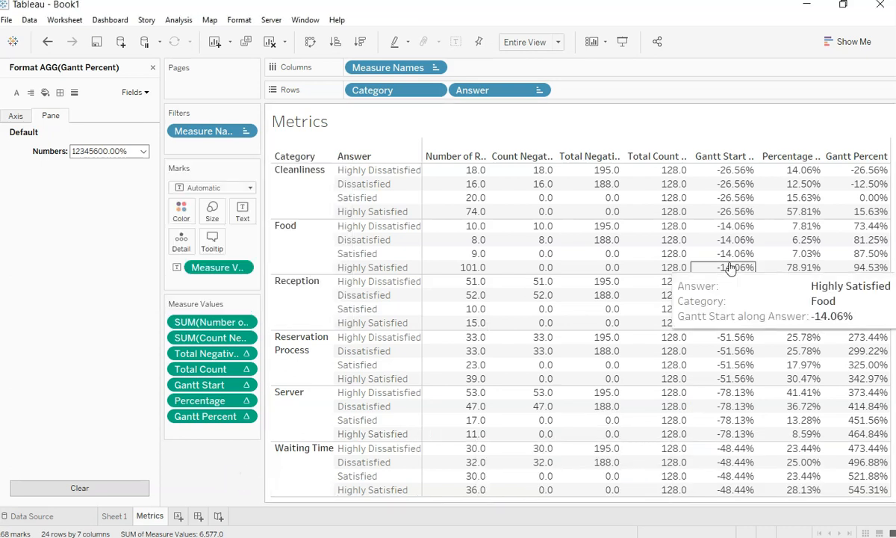
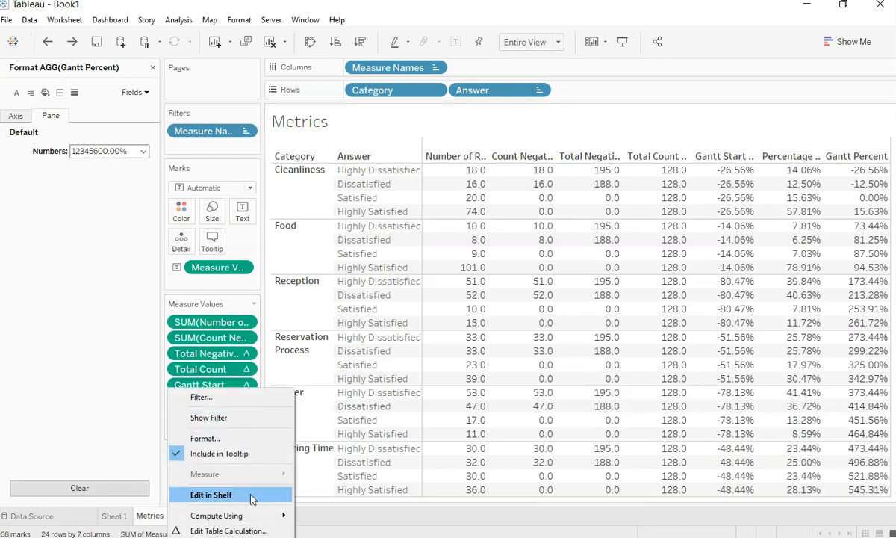
{"action": "mouse_move", "coordinate": [250, 515]}
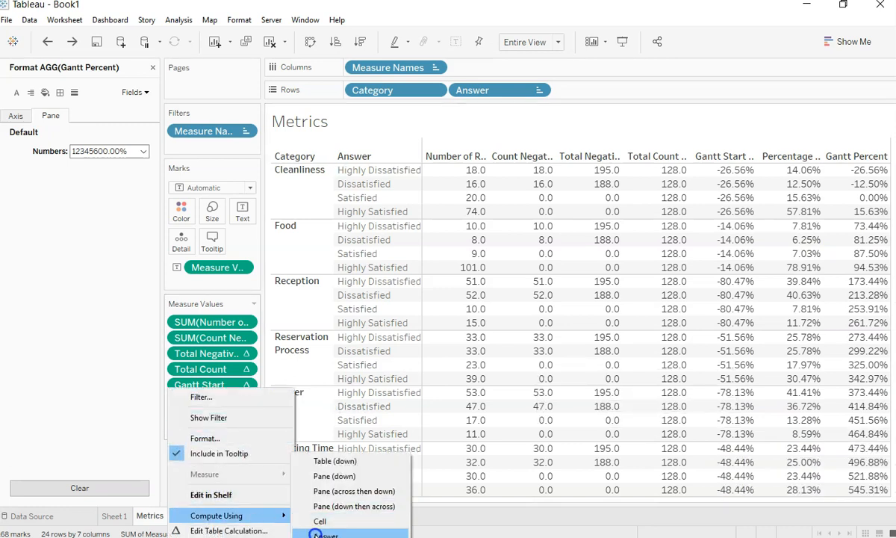
{"action": "left_click", "coordinate": [316, 533]}
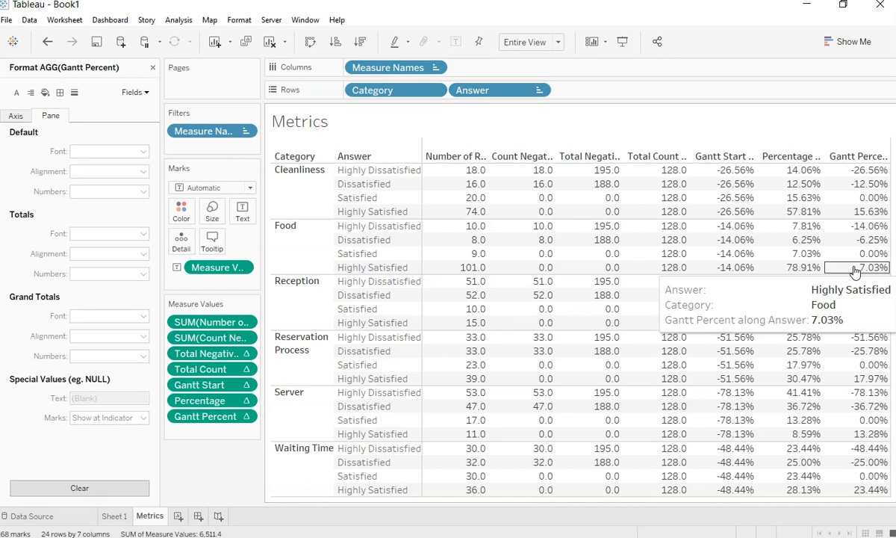
Step: Add a new worksheet and name it Cateogy
{"action": "left_click", "coordinate": [178, 516]}
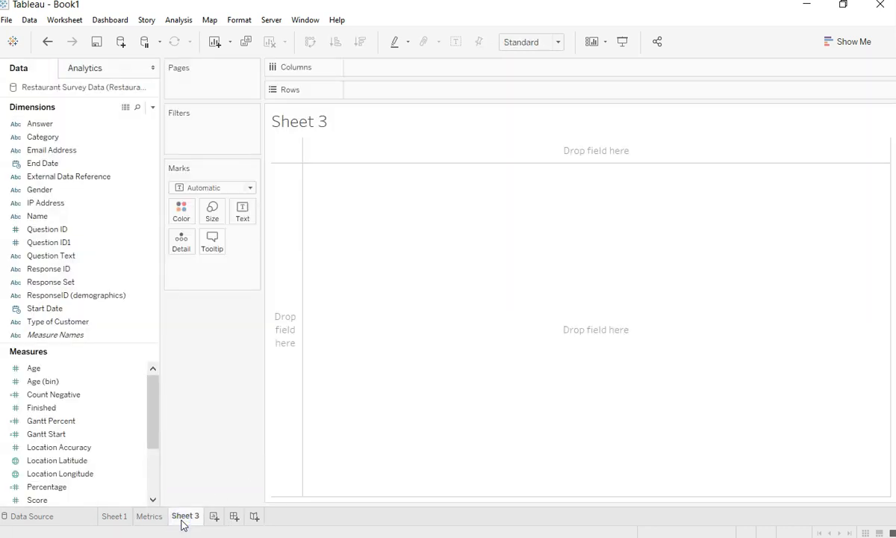
{"action": "double_click", "coordinate": [184, 522]}
{"action": "type", "text": "Cateogy"}
{"action": "key", "text": "Return"}
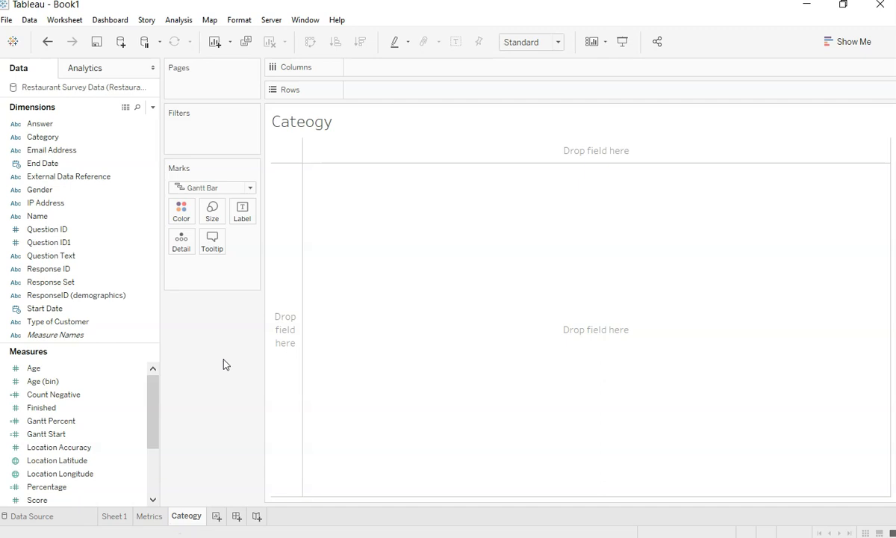
Step: Build a Gantt Bar chart with Gantt Percent on Columns and Category on Rows
{"action": "left_click", "coordinate": [109, 422]}
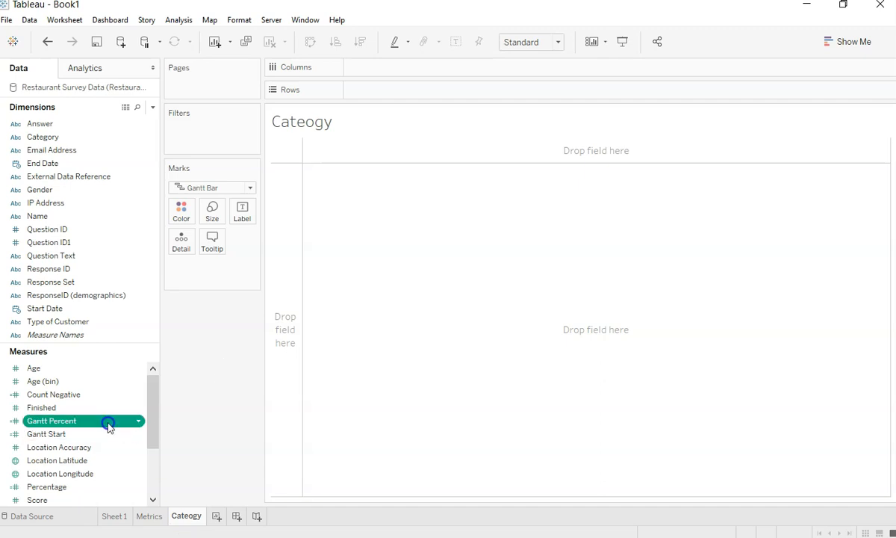
{"action": "left_click_drag", "start_coordinate": [109, 423], "coordinate": [421, 73]}
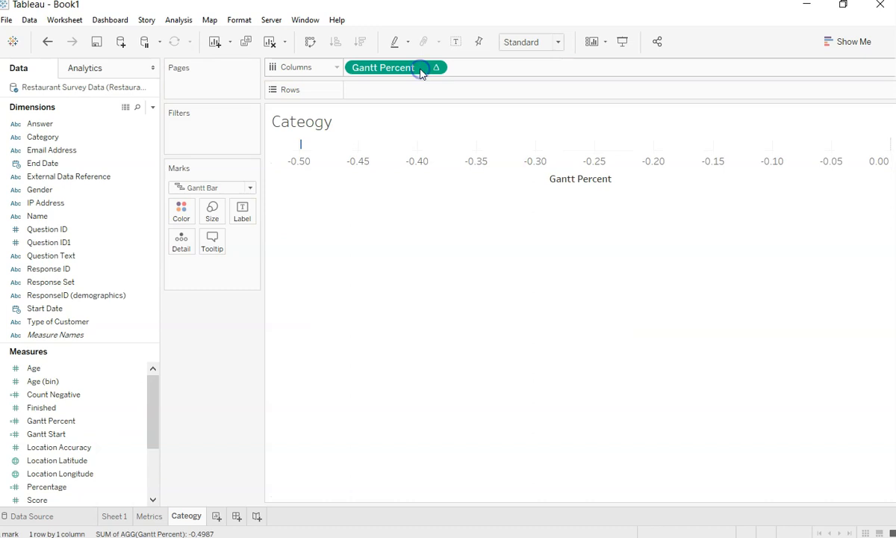
{"action": "left_click", "coordinate": [230, 188]}
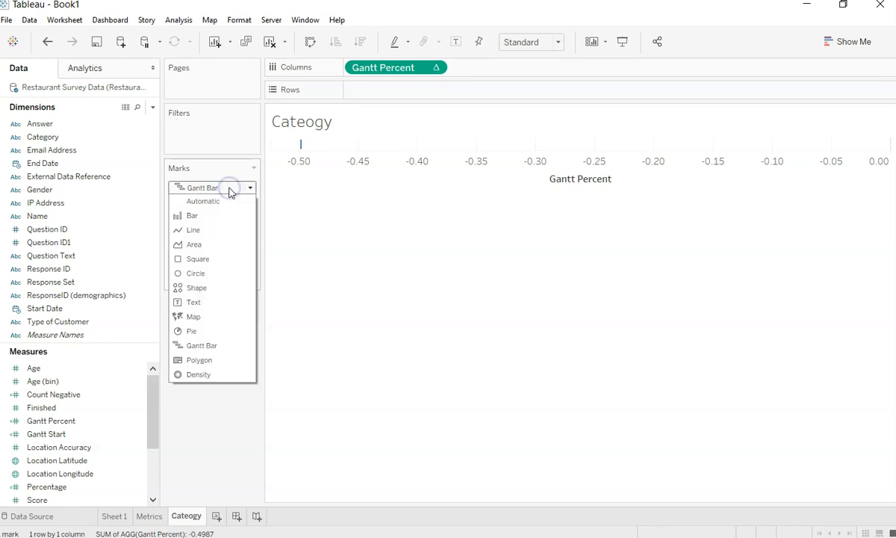
{"action": "left_click", "coordinate": [230, 345]}
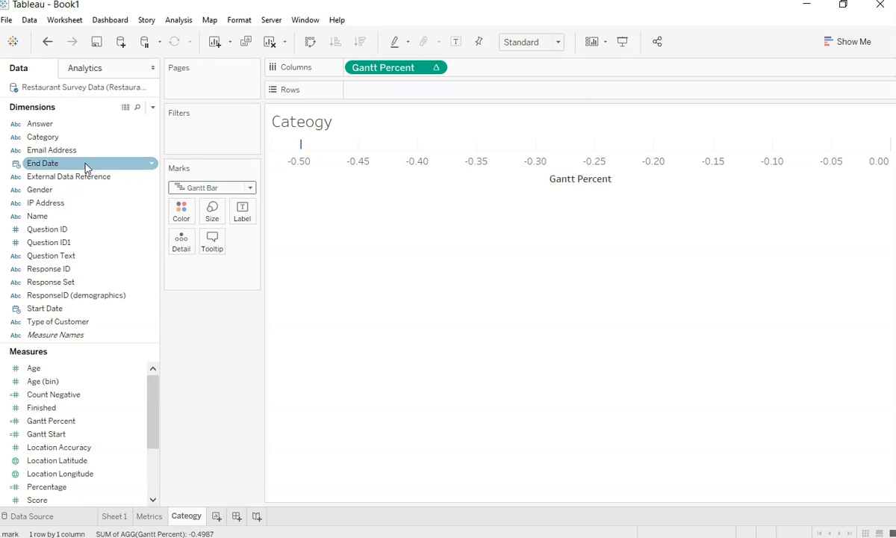
{"action": "left_click_drag", "start_coordinate": [84, 140], "coordinate": [355, 93]}
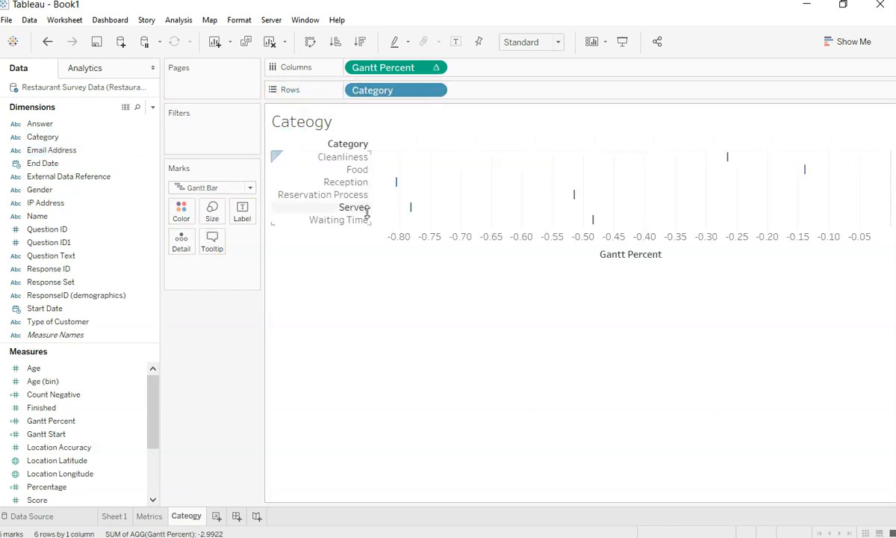
Step: Color the Gantt bars by Answer and size them by Percentage
{"action": "left_click_drag", "start_coordinate": [60, 125], "coordinate": [183, 210]}
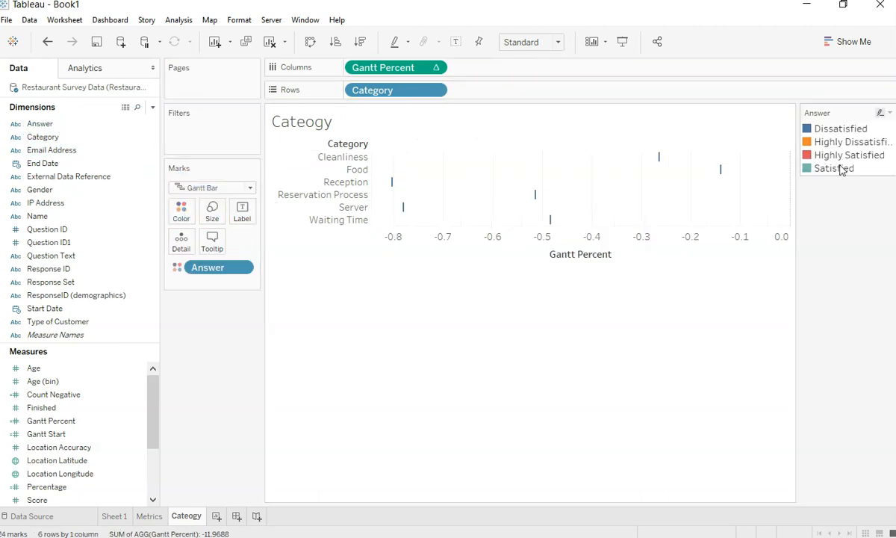
{"action": "left_click", "coordinate": [112, 475]}
{"action": "left_click", "coordinate": [111, 487]}
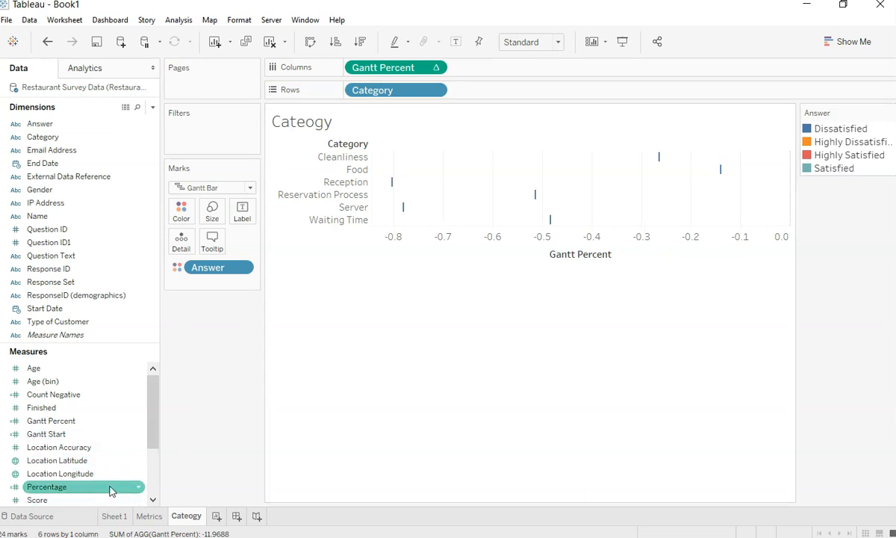
{"action": "left_click_drag", "start_coordinate": [110, 488], "coordinate": [211, 216]}
{"action": "mouse_move", "coordinate": [597, 162]}
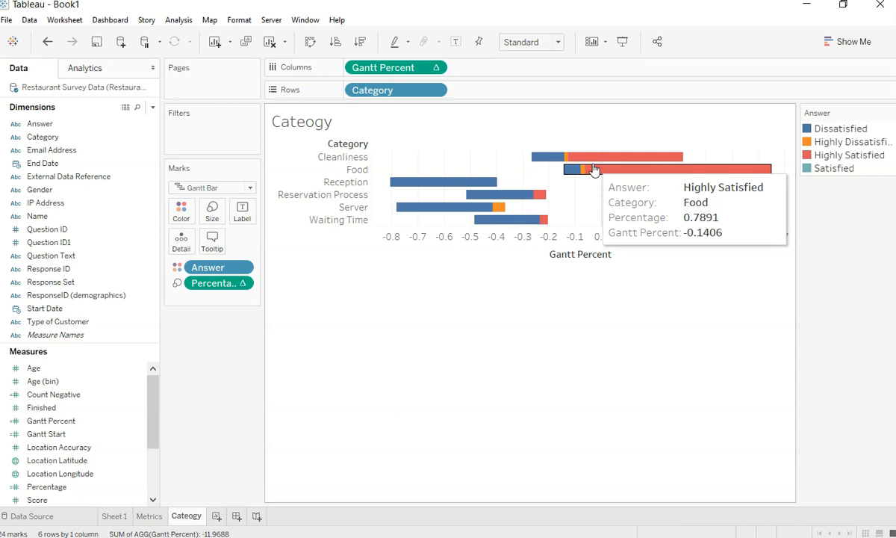
Step: Set both the Percentage and Gantt Percent table calculations to compute using Answer
{"action": "left_click", "coordinate": [242, 283]}
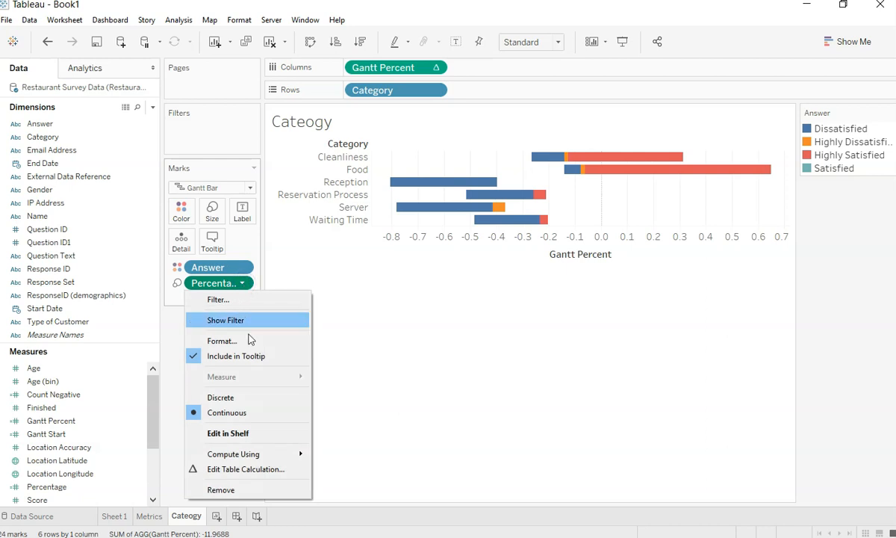
{"action": "mouse_move", "coordinate": [274, 454]}
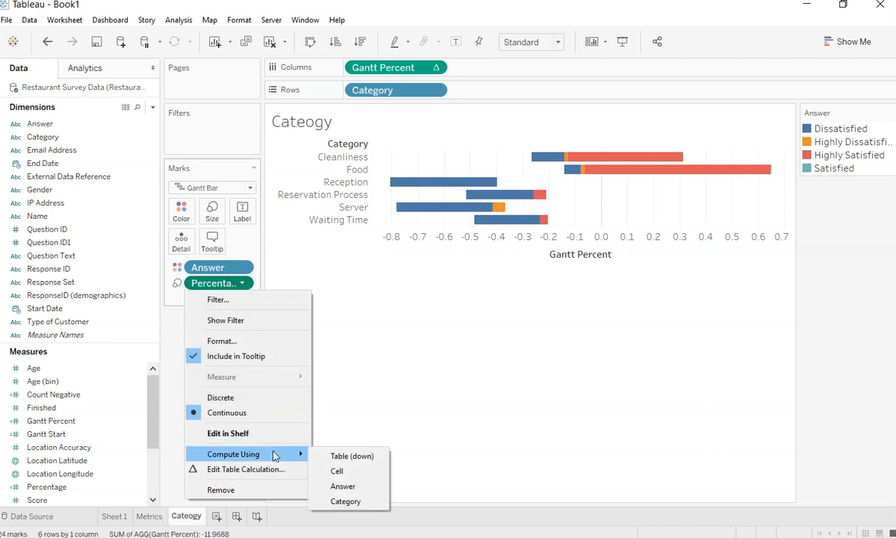
{"action": "left_click", "coordinate": [343, 486]}
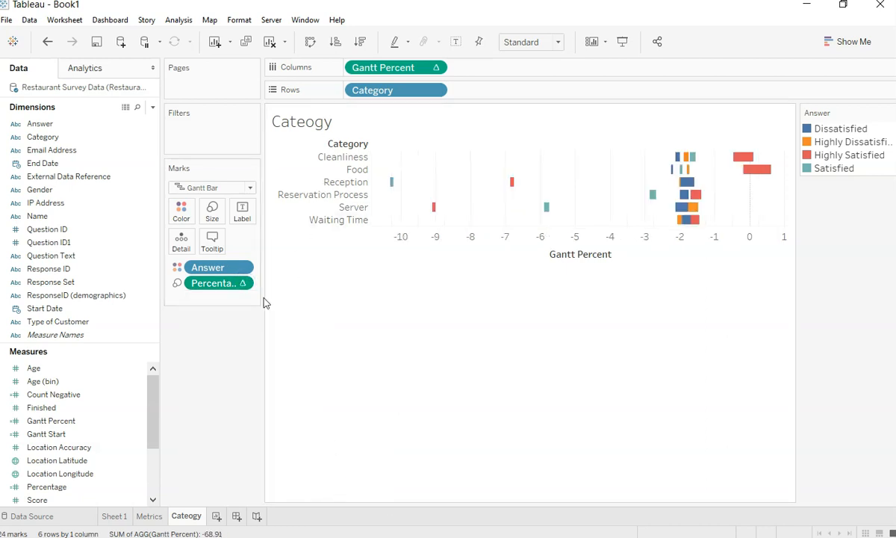
{"action": "left_click", "coordinate": [436, 68]}
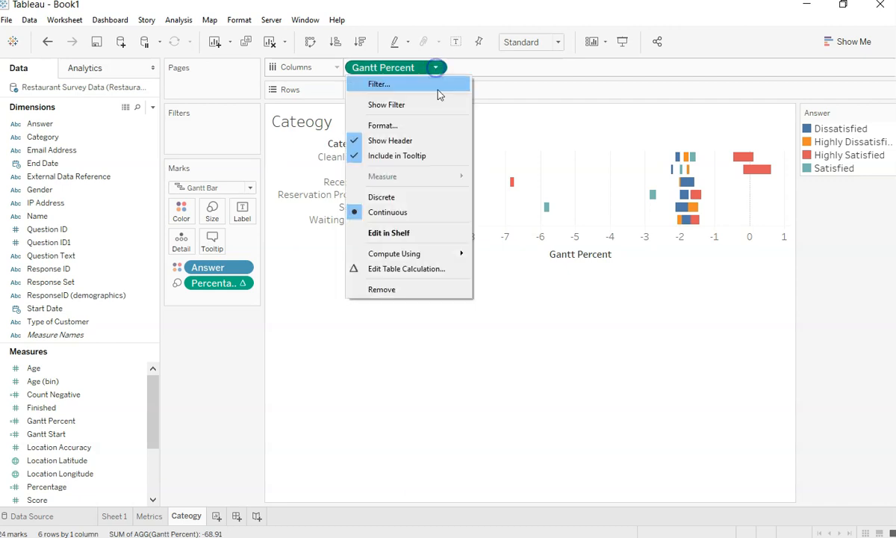
{"action": "mouse_move", "coordinate": [441, 254]}
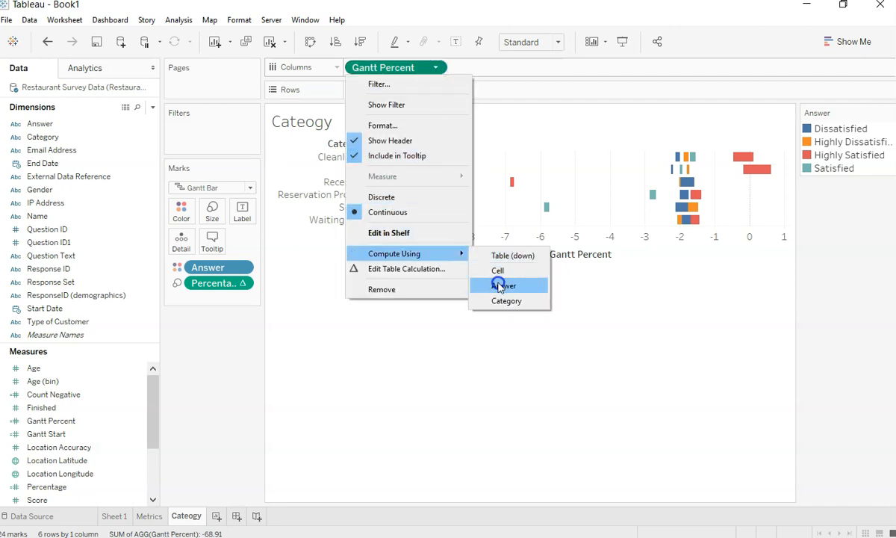
{"action": "left_click", "coordinate": [498, 286]}
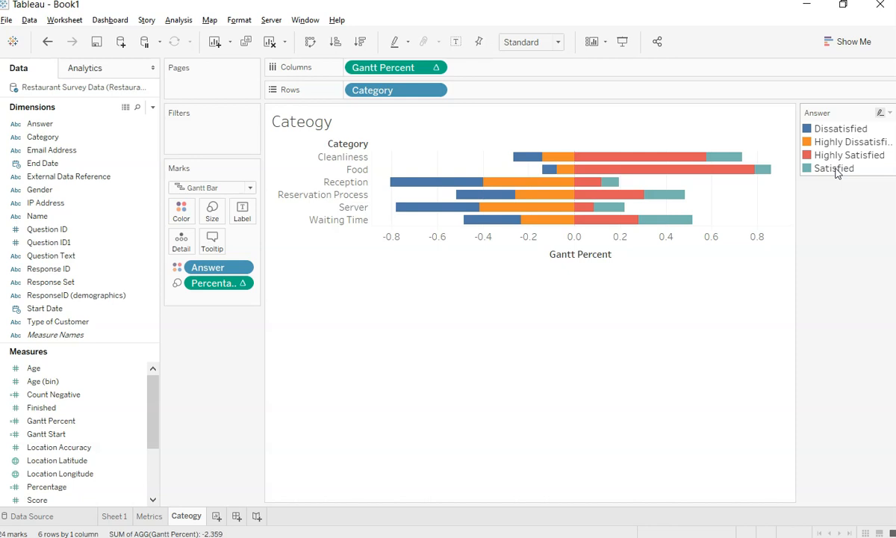
Step: Reorder the Answer legend to Highly Dissatisfied, Dissatisfied, Satisfied, Highly Satisfied
{"action": "left_click", "coordinate": [840, 144]}
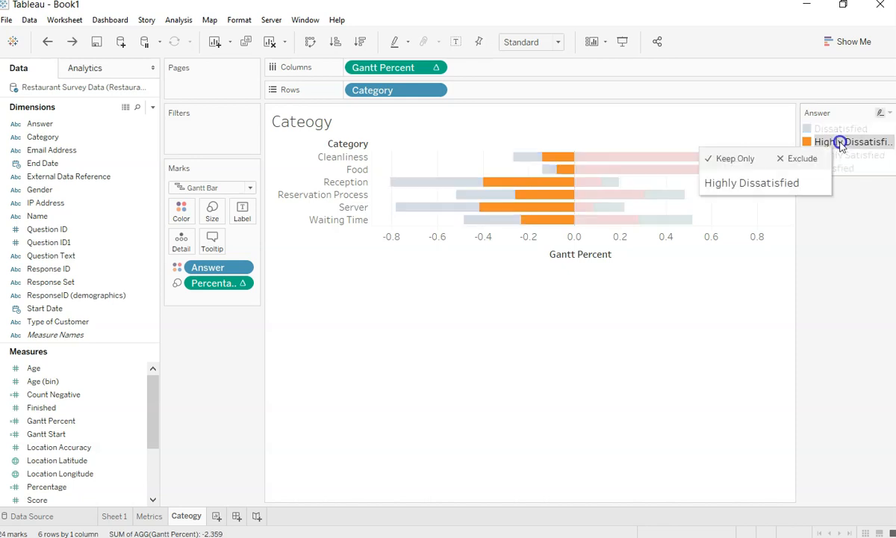
{"action": "left_click_drag", "start_coordinate": [840, 144], "coordinate": [840, 126]}
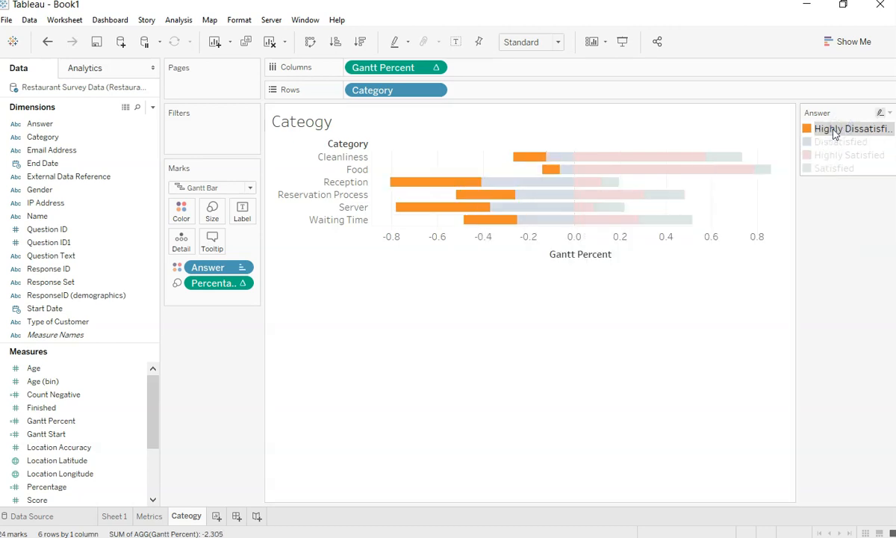
{"action": "mouse_move", "coordinate": [835, 134]}
{"action": "left_click", "coordinate": [841, 156]}
{"action": "left_click_drag", "start_coordinate": [841, 159], "coordinate": [840, 172]}
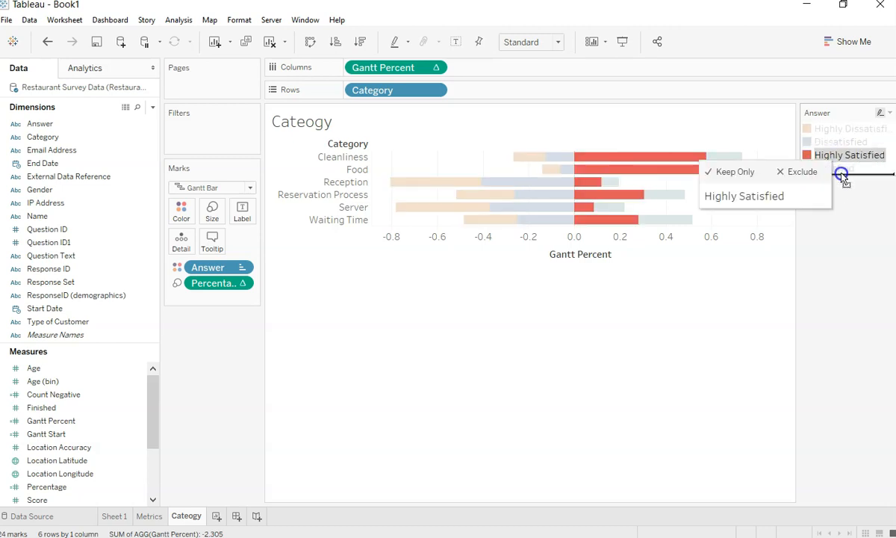
{"action": "left_click", "coordinate": [840, 279]}
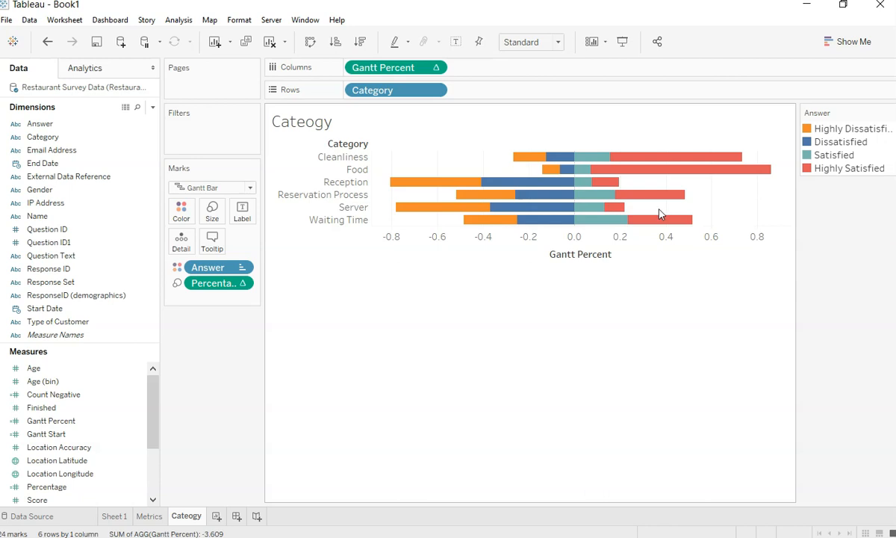
Step: Edit the Answer colors, giving Highly Dissatisfied a strong red and Dissatisfied a lighter red from the Red palette
{"action": "left_click", "coordinate": [181, 212]}
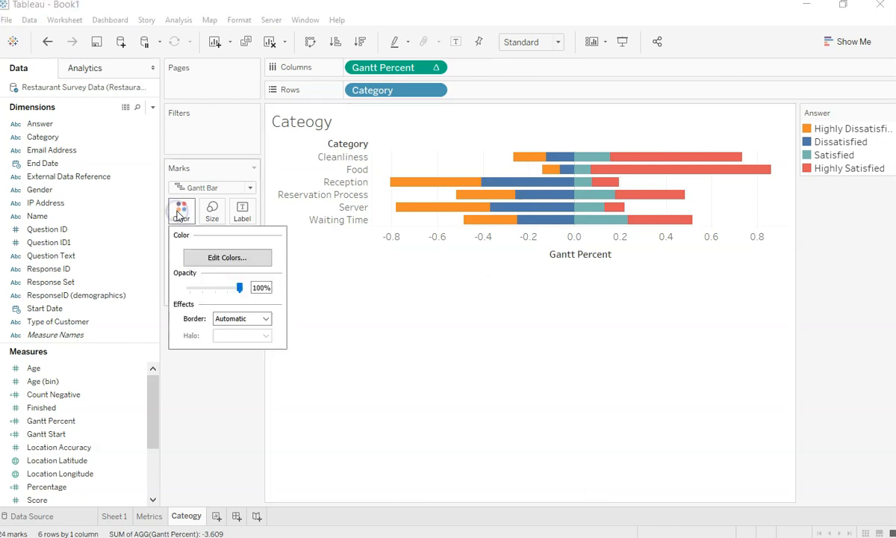
{"action": "left_click", "coordinate": [216, 257]}
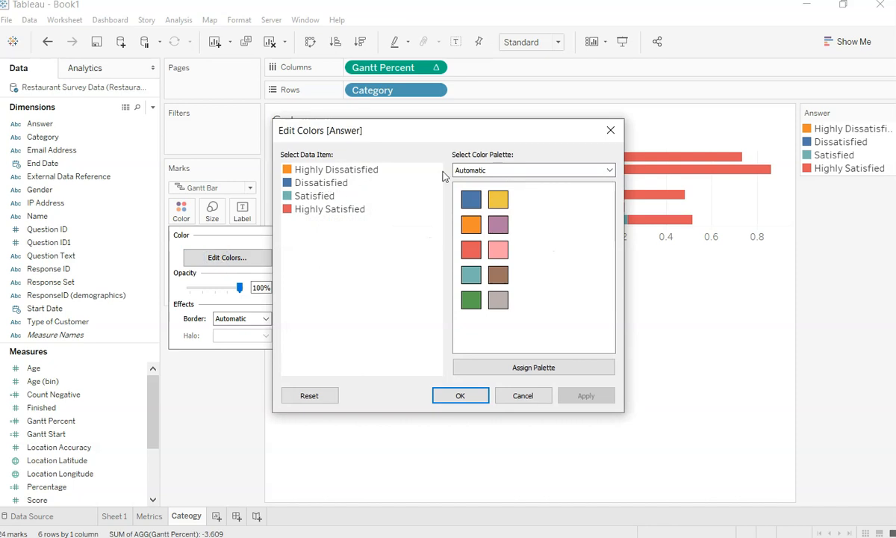
{"action": "left_click", "coordinate": [481, 171]}
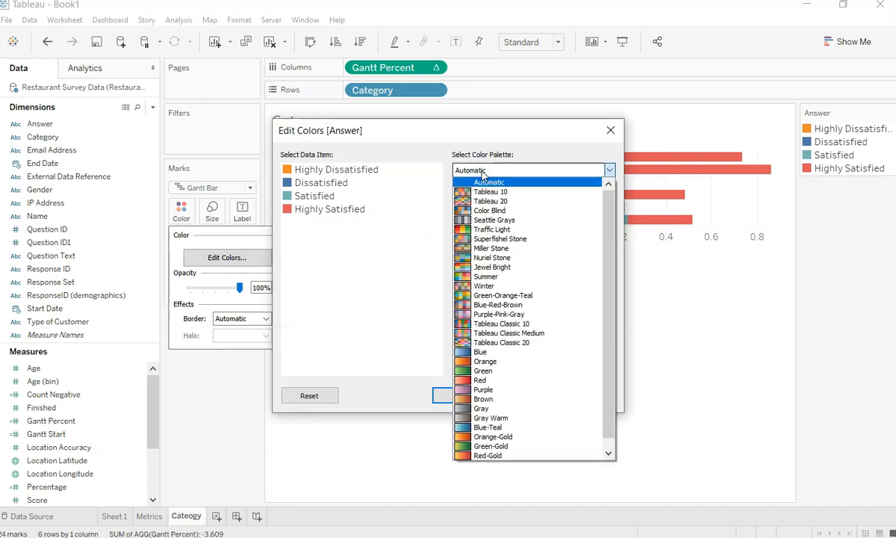
{"action": "left_click", "coordinate": [504, 380]}
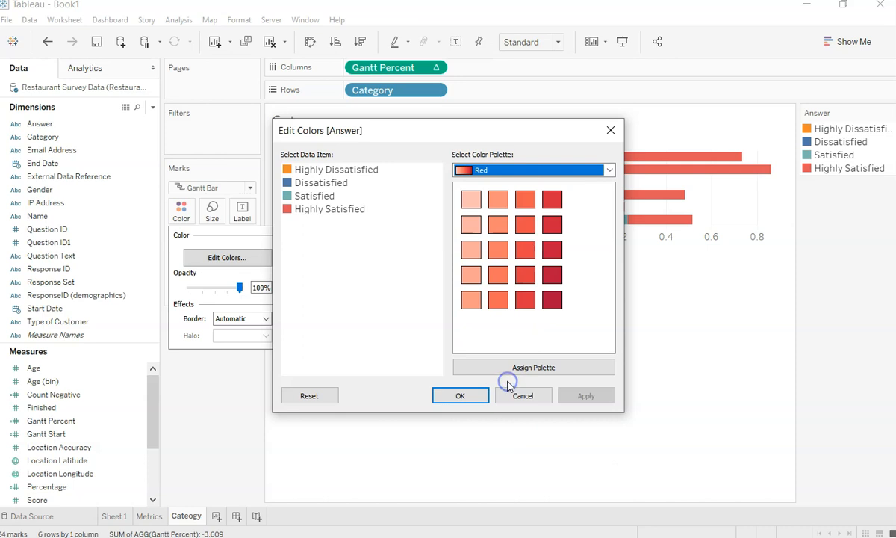
{"action": "left_click", "coordinate": [340, 171]}
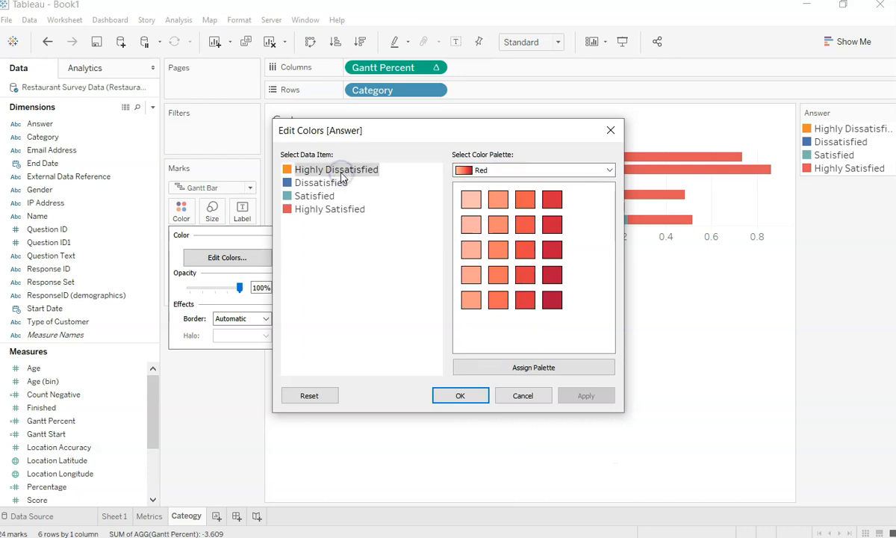
{"action": "left_click", "coordinate": [525, 249]}
{"action": "left_click", "coordinate": [340, 183]}
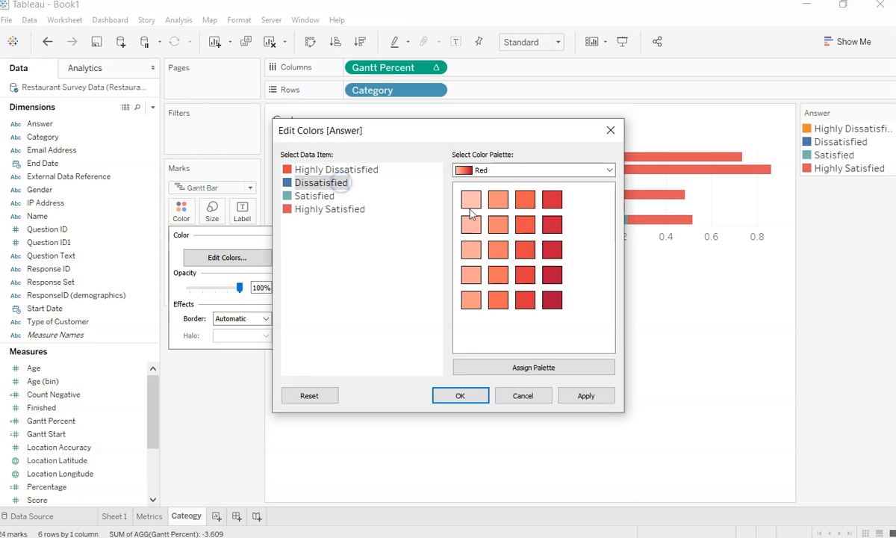
{"action": "left_click", "coordinate": [498, 249]}
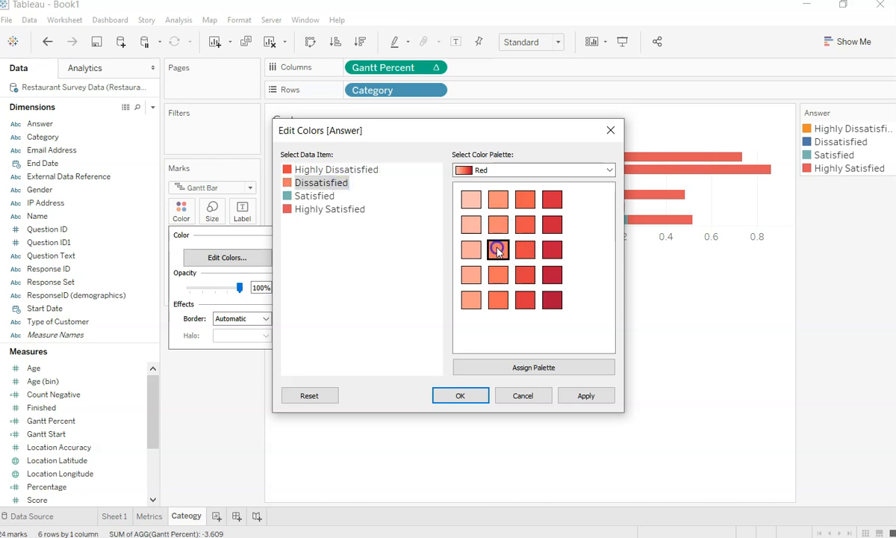
Step: Assign Satisfied a medium blue and Highly Satisfied a darker blue from the Blue palette, and apply the Answer colors
{"action": "left_click", "coordinate": [512, 170]}
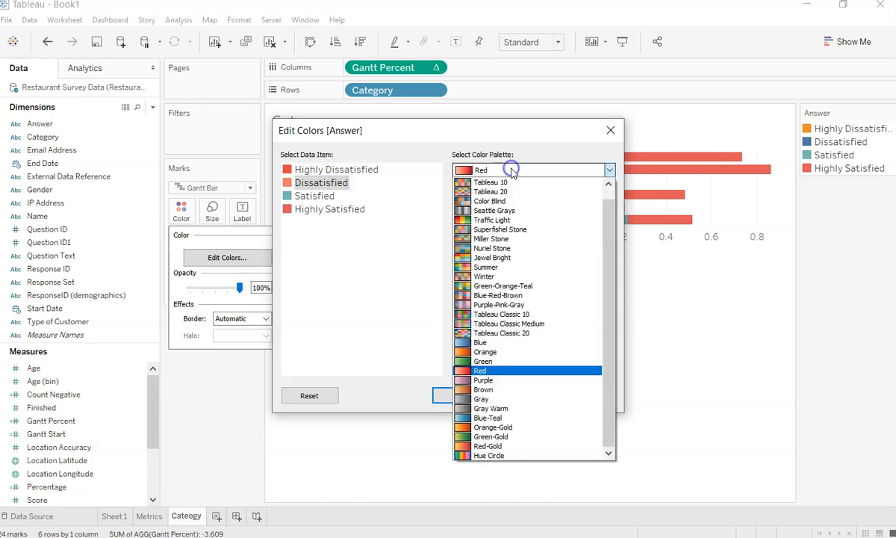
{"action": "left_click", "coordinate": [519, 342]}
{"action": "left_click", "coordinate": [313, 196]}
{"action": "left_click", "coordinate": [498, 250]}
{"action": "left_click", "coordinate": [347, 209]}
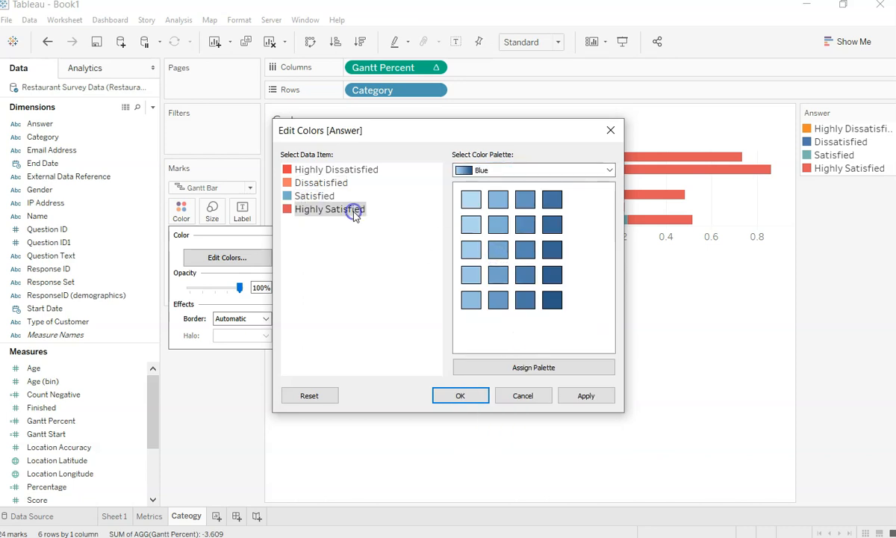
{"action": "left_click", "coordinate": [520, 251]}
{"action": "left_click", "coordinate": [587, 395]}
{"action": "left_click", "coordinate": [480, 396]}
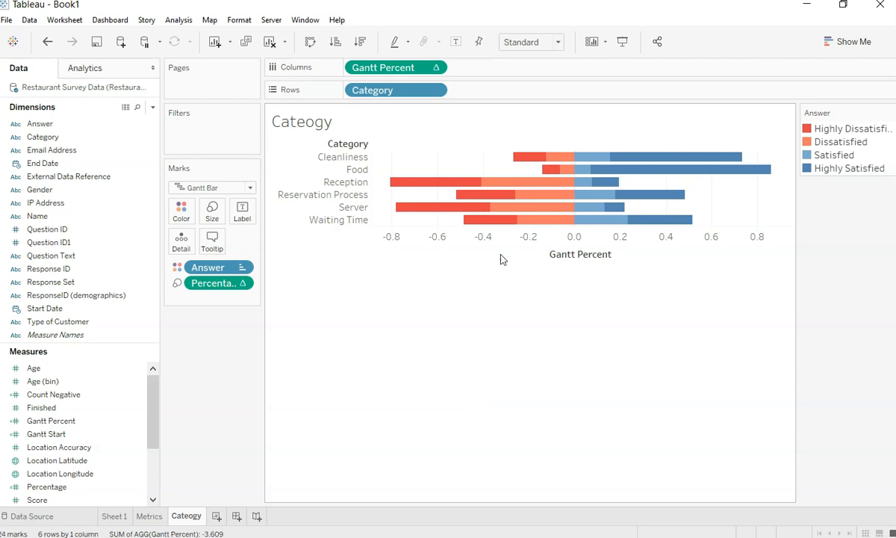
Step: Add Score to the columns after Gantt Percent and aggregate it as an average
{"action": "mouse_move", "coordinate": [442, 215]}
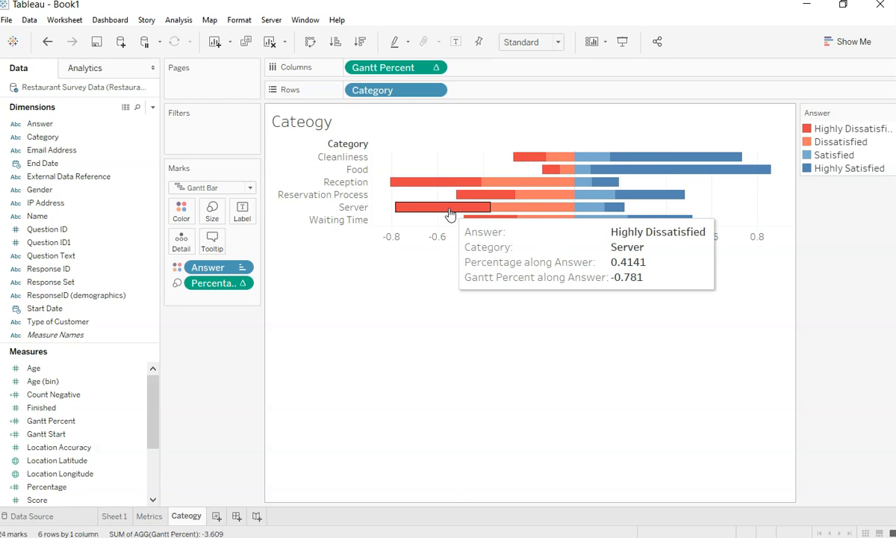
{"action": "mouse_move", "coordinate": [632, 174]}
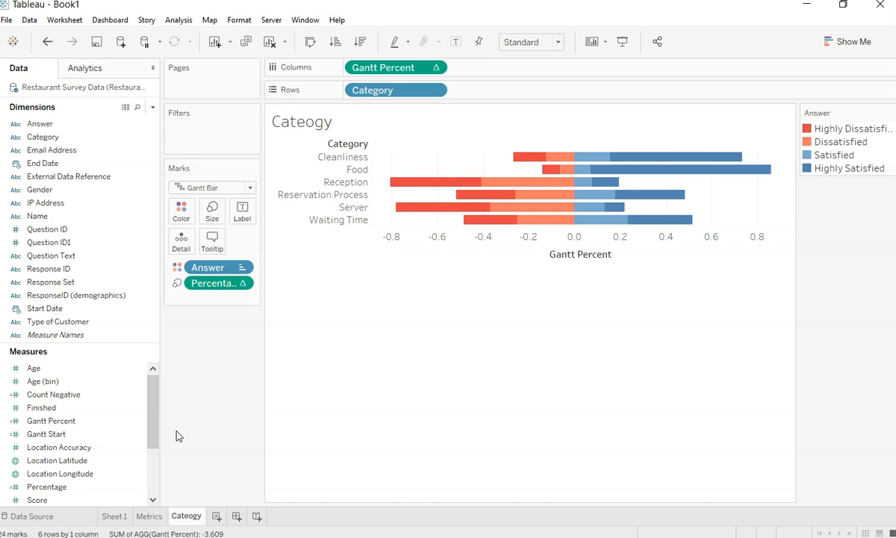
{"action": "scroll", "coordinate": [112, 433], "scroll_direction": "down", "scroll_amount": 2}
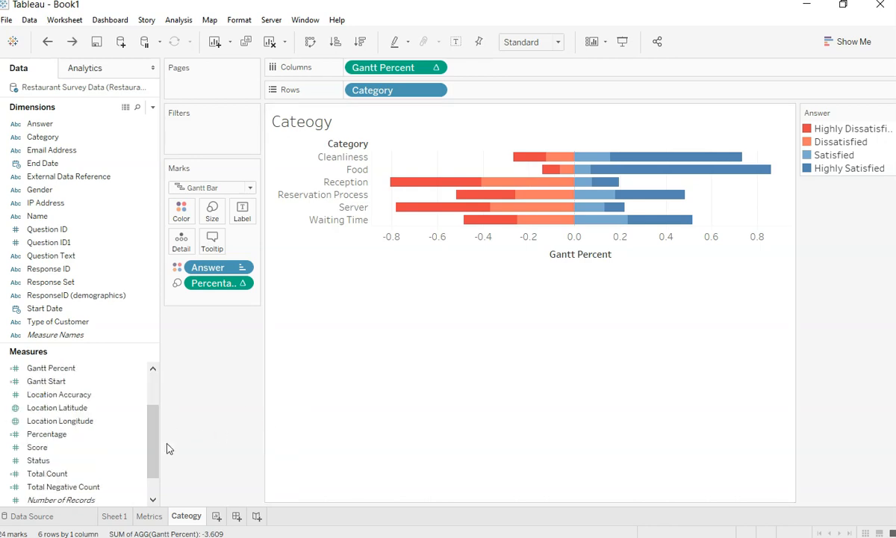
{"action": "left_click_drag", "start_coordinate": [91, 448], "coordinate": [504, 71]}
{"action": "left_click", "coordinate": [539, 68]}
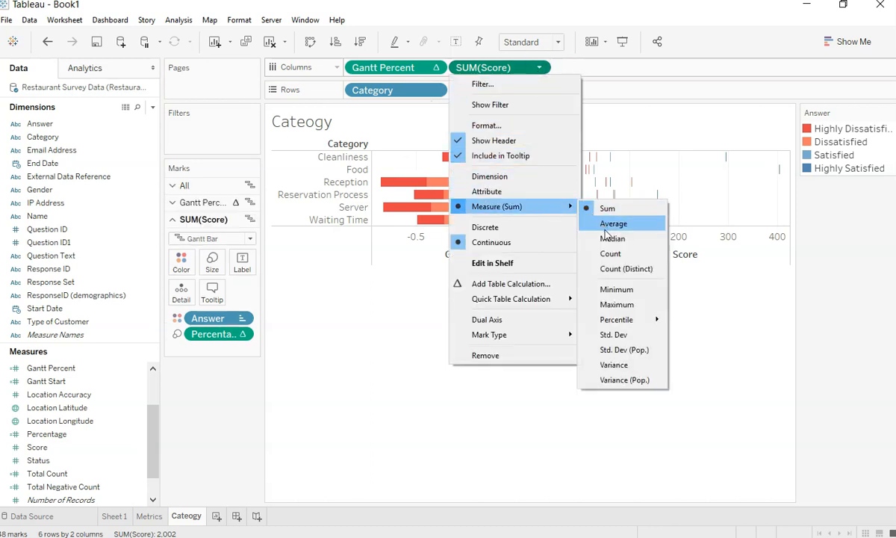
{"action": "left_click", "coordinate": [611, 225]}
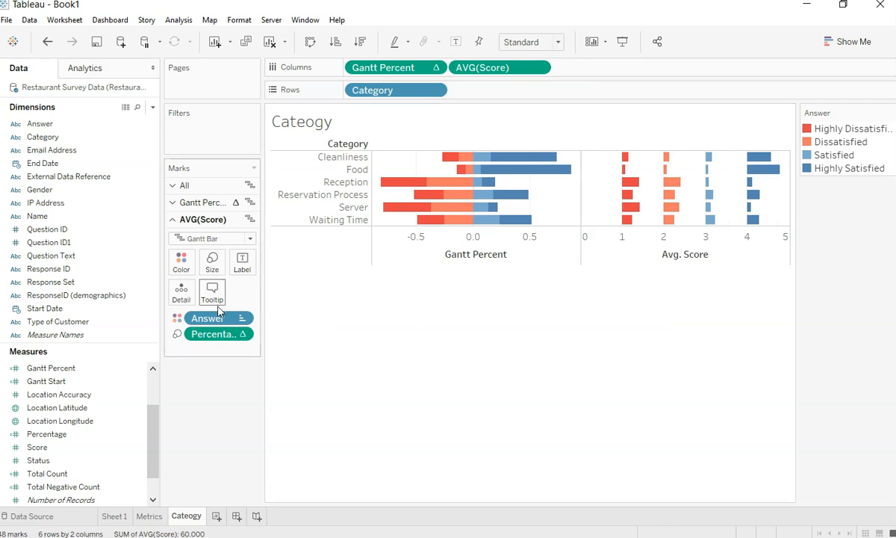
Step: Remove Answer and Percentage from the AVG(Score) marks and change their mark type to Circle
{"action": "left_click_drag", "start_coordinate": [216, 318], "coordinate": [220, 425]}
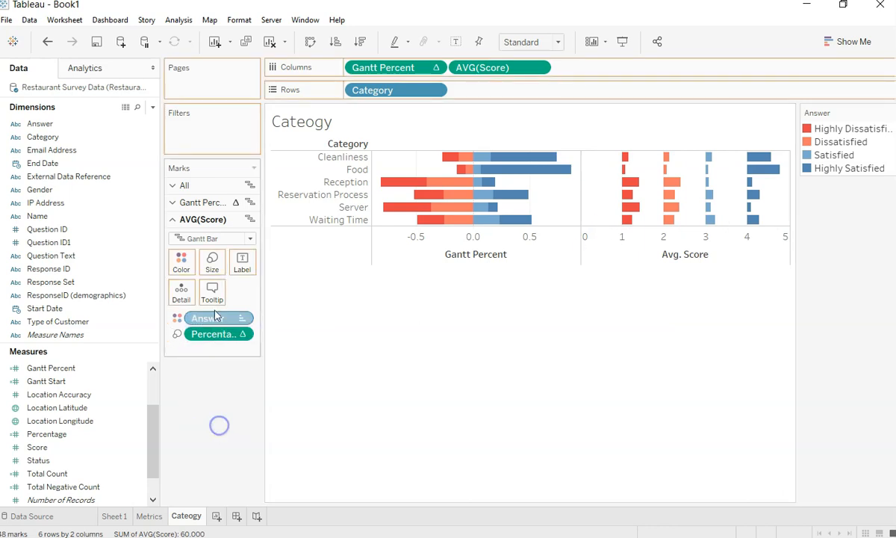
{"action": "left_click_drag", "start_coordinate": [219, 319], "coordinate": [221, 413]}
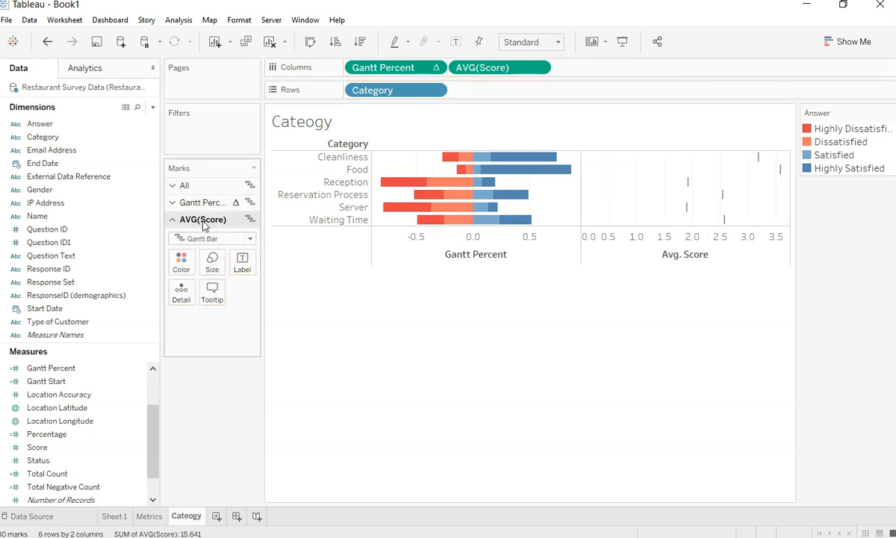
{"action": "left_click", "coordinate": [212, 240]}
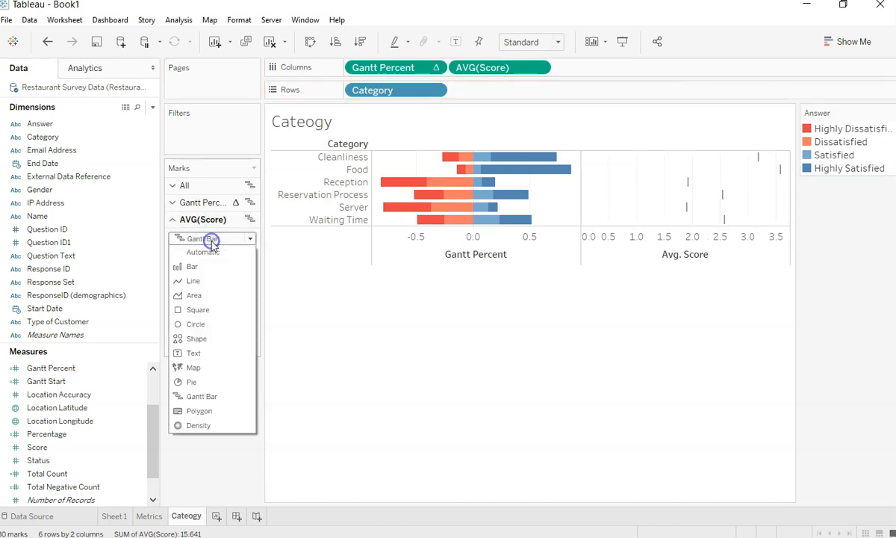
{"action": "left_click", "coordinate": [221, 324]}
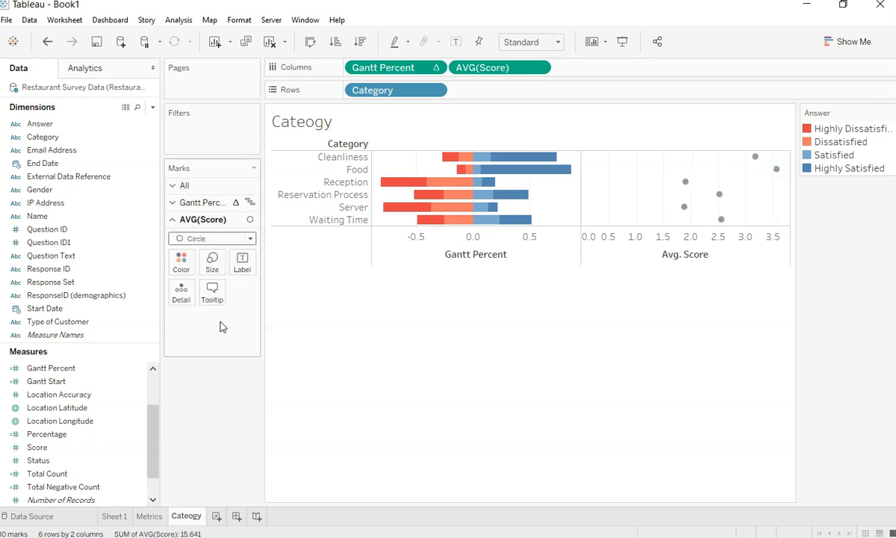
Step: Show mark labels on the AVG(Score) circles and center them horizontally
{"action": "left_click", "coordinate": [241, 273]}
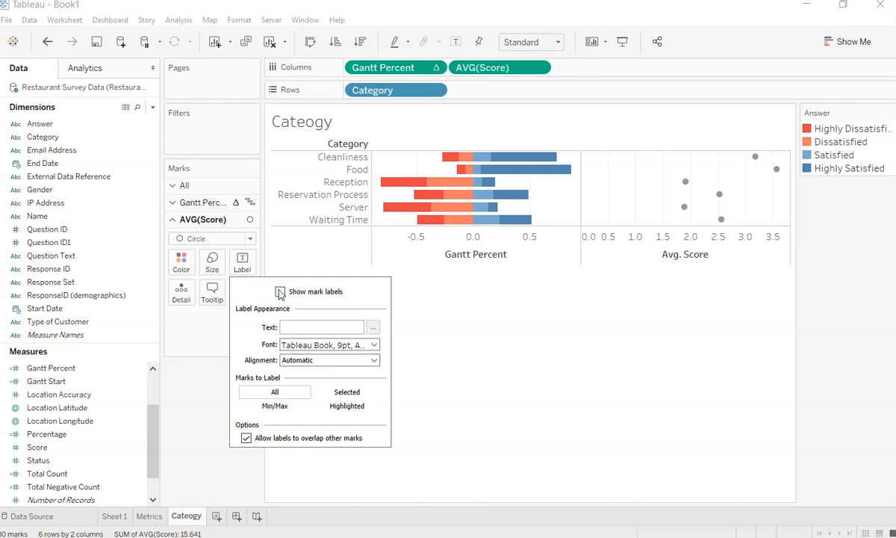
{"action": "left_click", "coordinate": [280, 292]}
{"action": "left_click", "coordinate": [366, 359]}
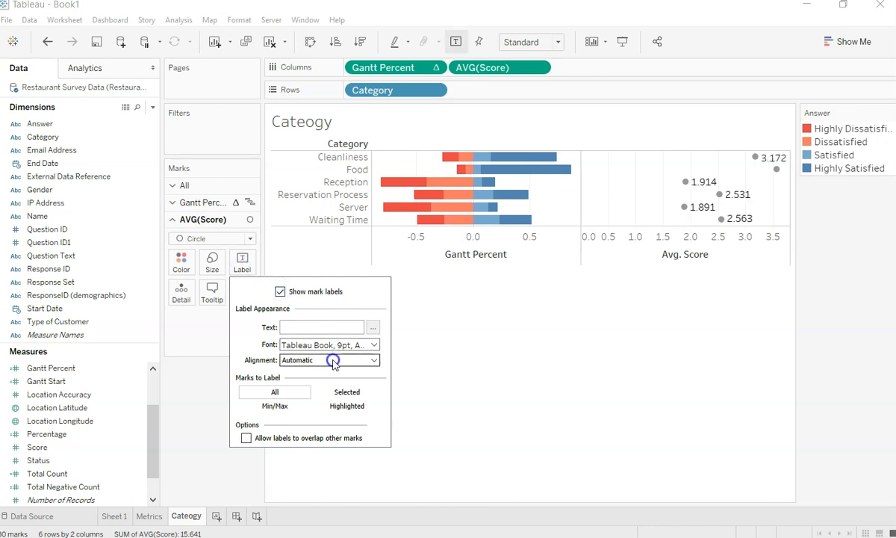
{"action": "left_click", "coordinate": [320, 414]}
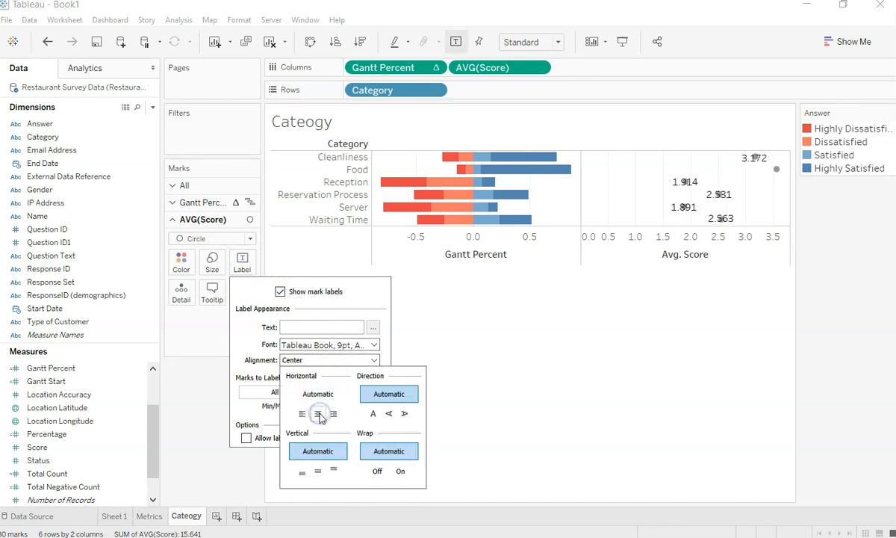
{"action": "left_click", "coordinate": [187, 379]}
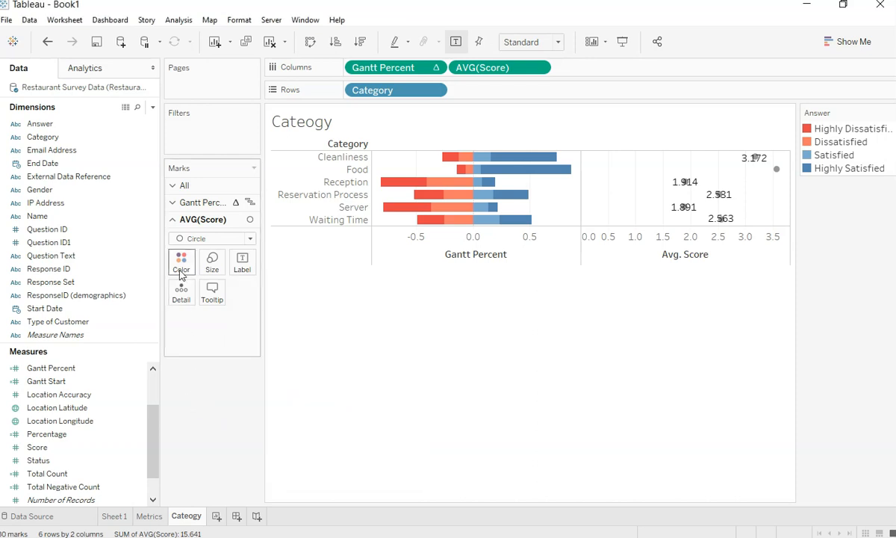
Step: Enlarge the AVG(Score) circles so they sit behind their labels, and color them white
{"action": "left_click", "coordinate": [212, 261]}
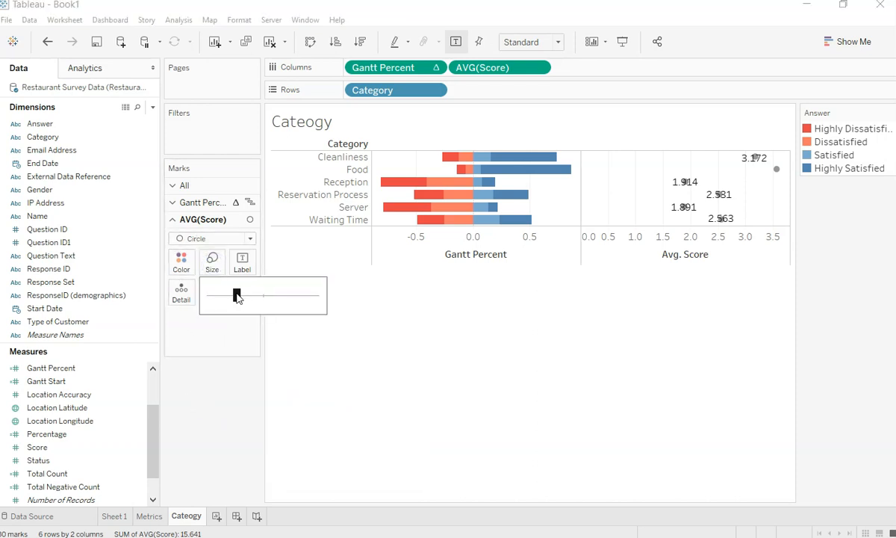
{"action": "left_click_drag", "start_coordinate": [239, 294], "coordinate": [266, 295]}
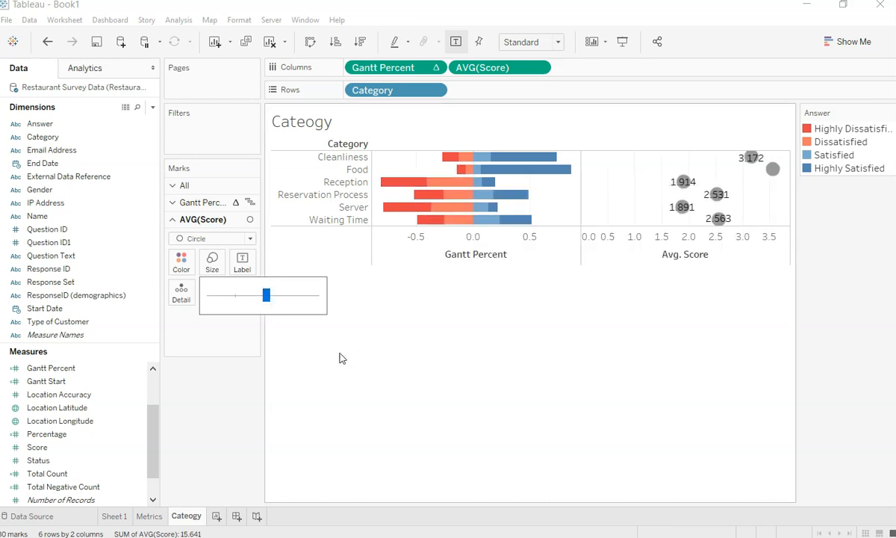
{"action": "left_click", "coordinate": [241, 385]}
{"action": "left_click", "coordinate": [181, 261]}
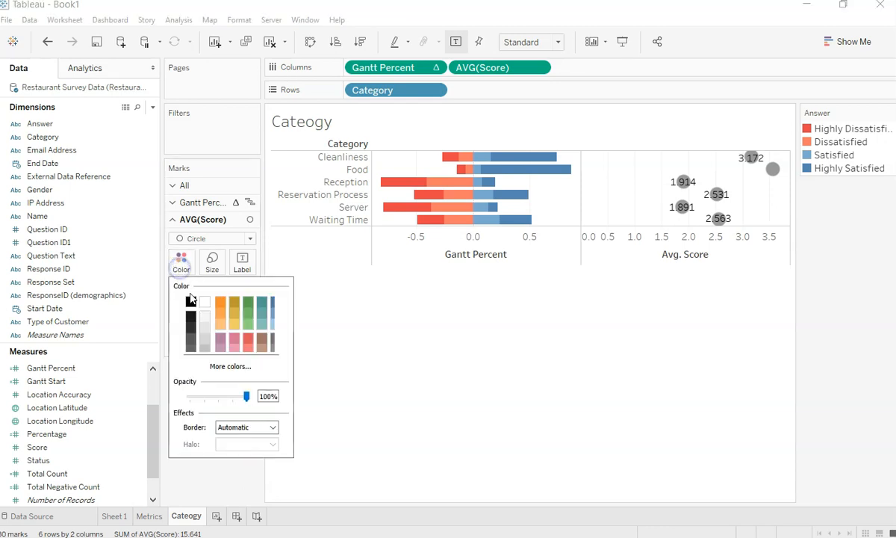
{"action": "left_click", "coordinate": [205, 302]}
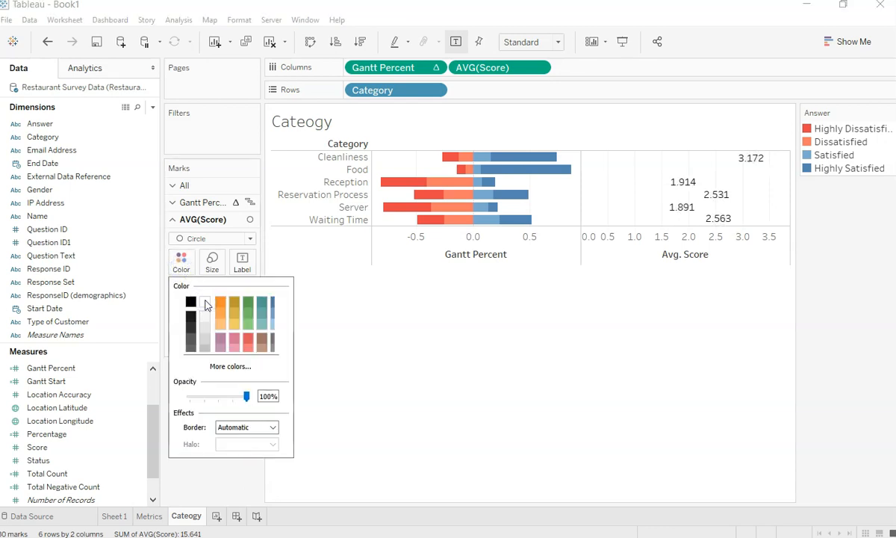
{"action": "left_click", "coordinate": [478, 322]}
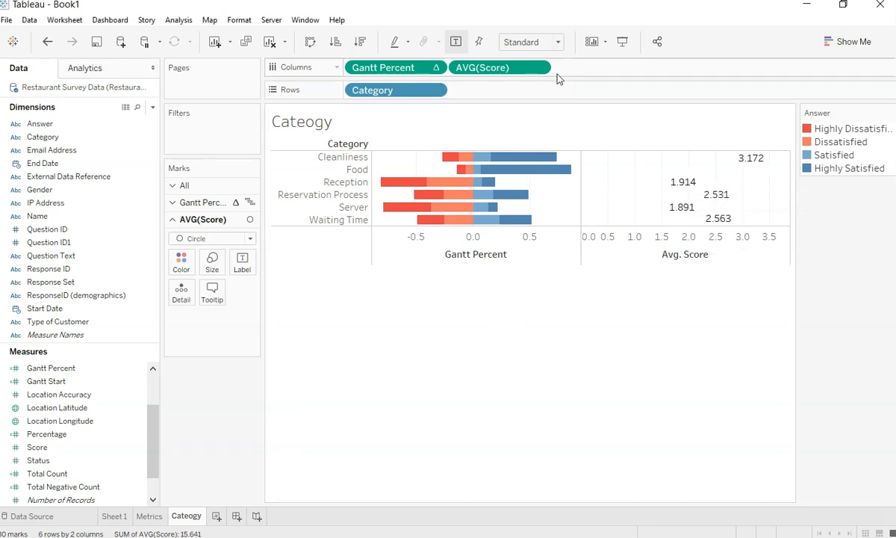
Step: Open the default number format options for the AVG(Score) pane values
{"action": "left_click", "coordinate": [539, 68]}
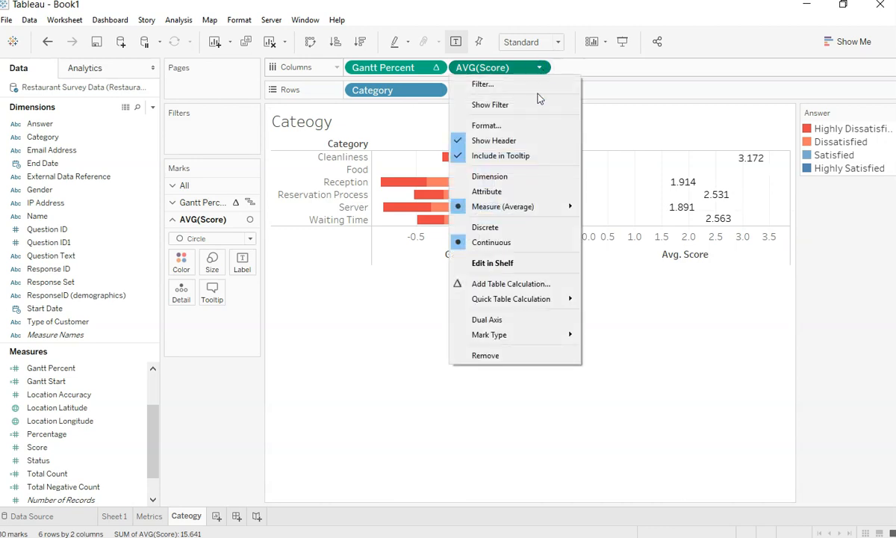
{"action": "left_click", "coordinate": [489, 126]}
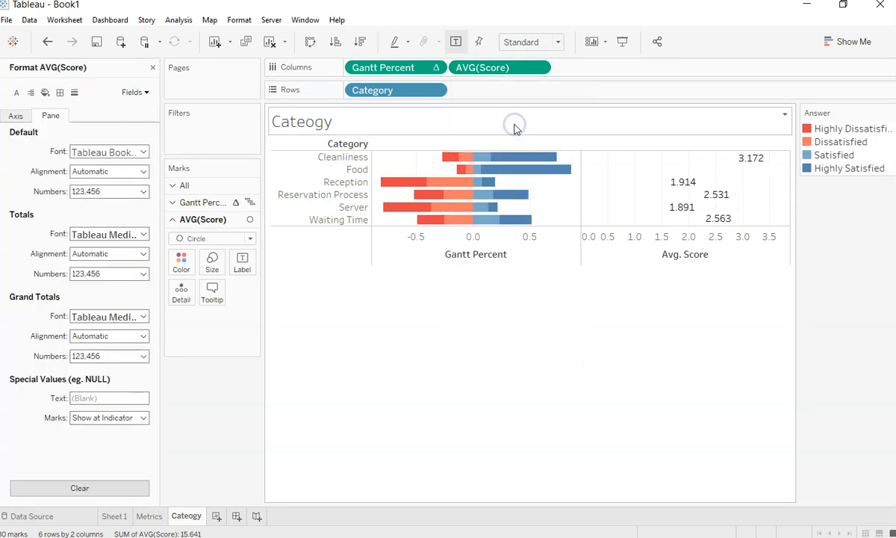
{"action": "left_click", "coordinate": [128, 192]}
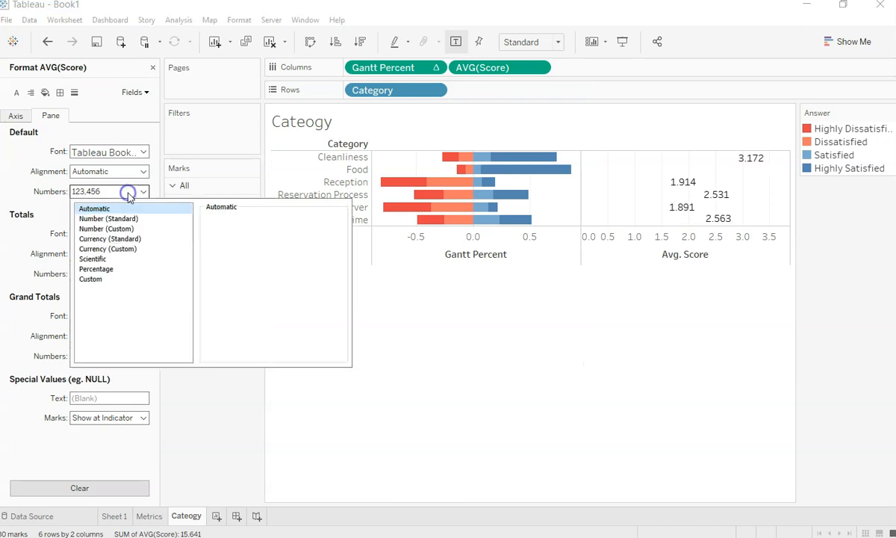
{"action": "left_click", "coordinate": [121, 268]}
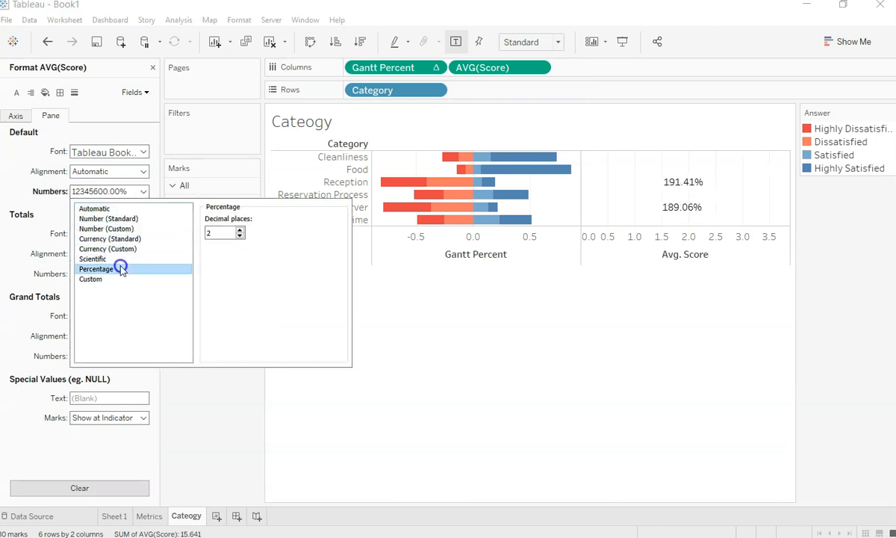
{"action": "left_click", "coordinate": [239, 236]}
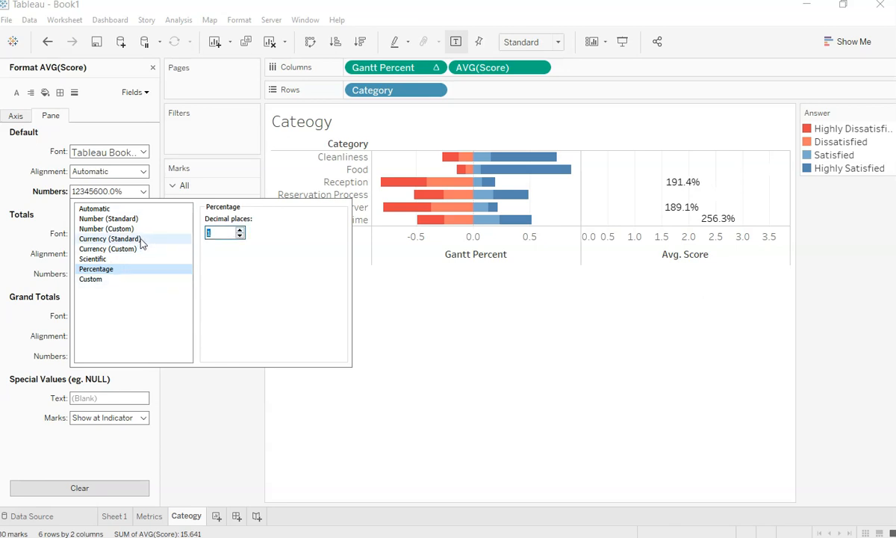
{"action": "left_click", "coordinate": [128, 219]}
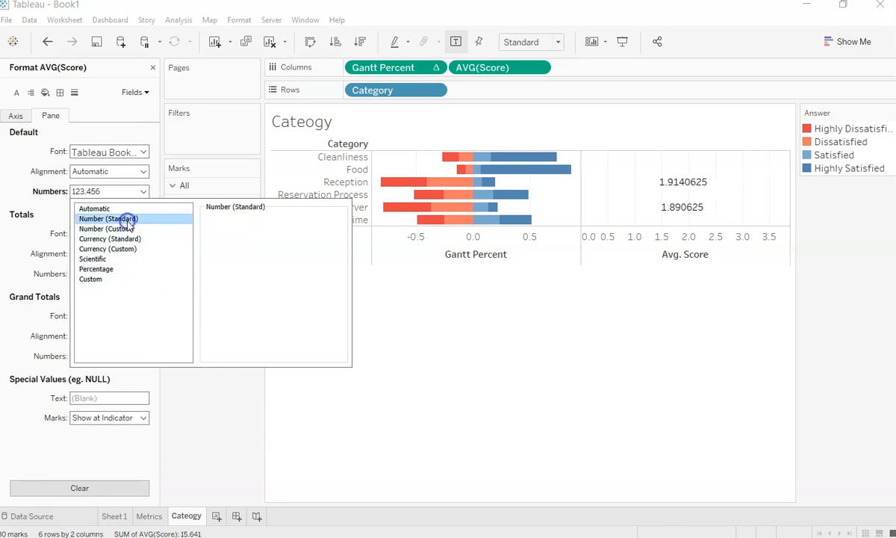
Step: Format the AVG(Score) labels as Number (Custom) with one decimal place
{"action": "left_click", "coordinate": [113, 228]}
{"action": "left_click", "coordinate": [240, 235]}
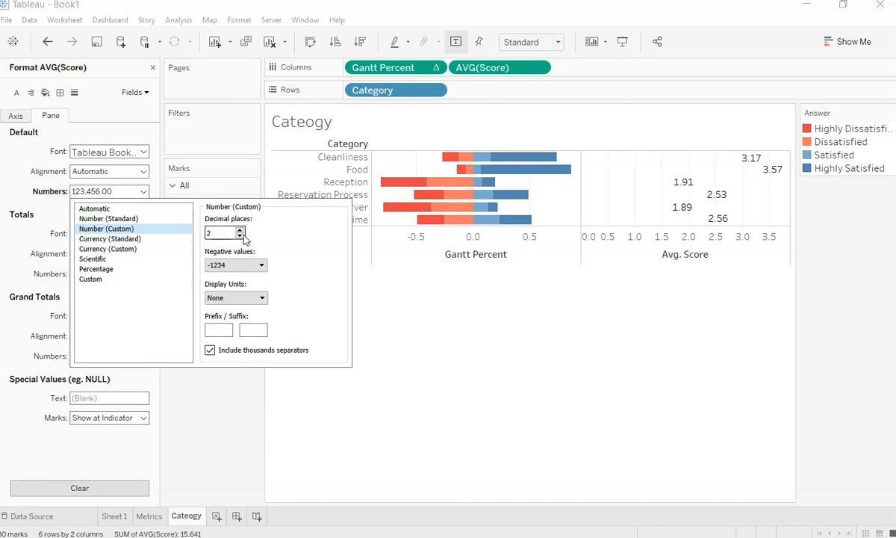
{"action": "left_click", "coordinate": [235, 390]}
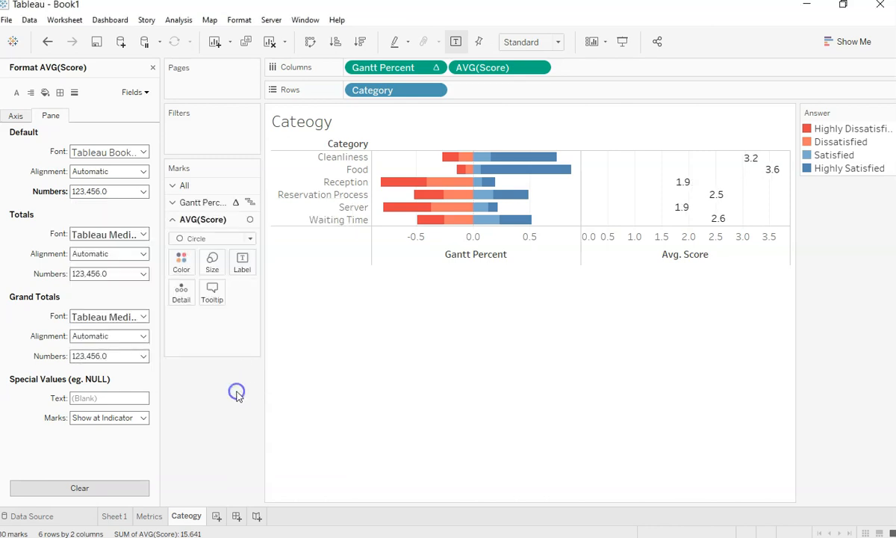
Step: Combine AVG(Score) with Gantt Percent as a dual axis, and fix the Avg. Score axis range from 1 to 4
{"action": "left_click", "coordinate": [539, 68]}
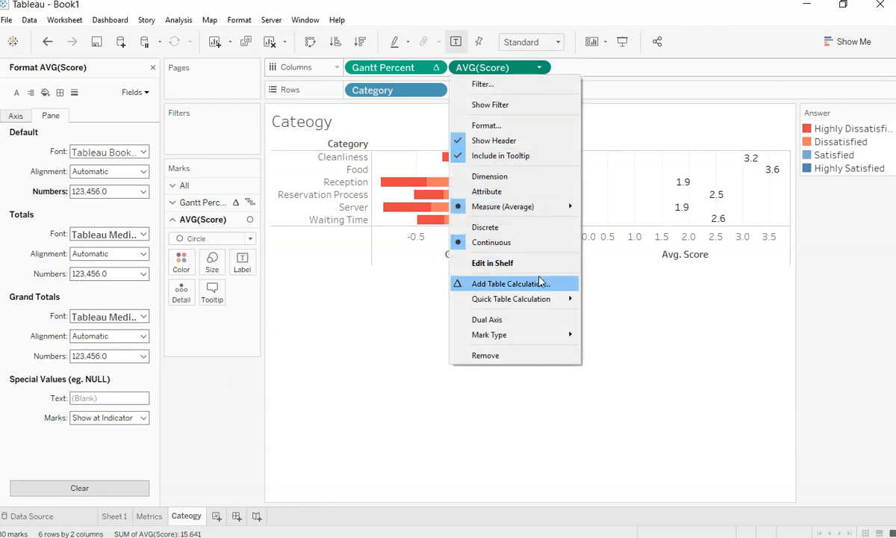
{"action": "left_click", "coordinate": [535, 318]}
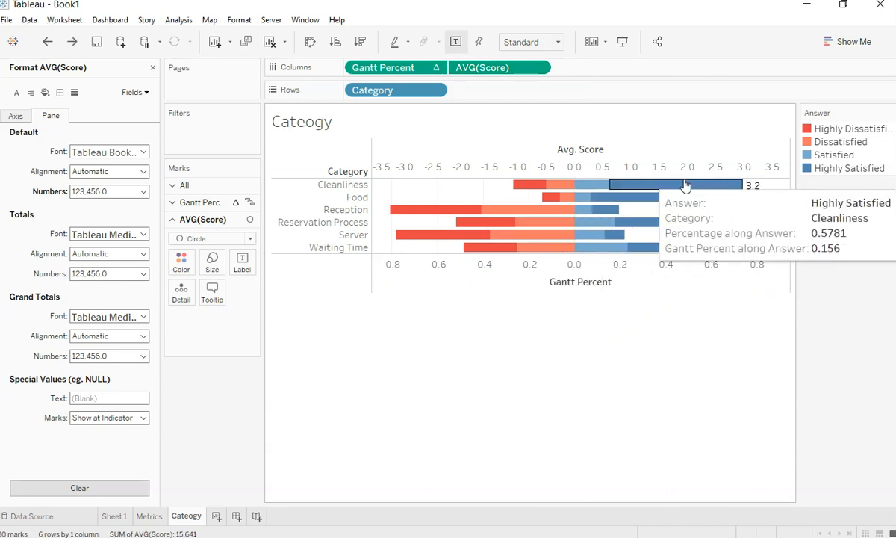
{"action": "left_click", "coordinate": [487, 169]}
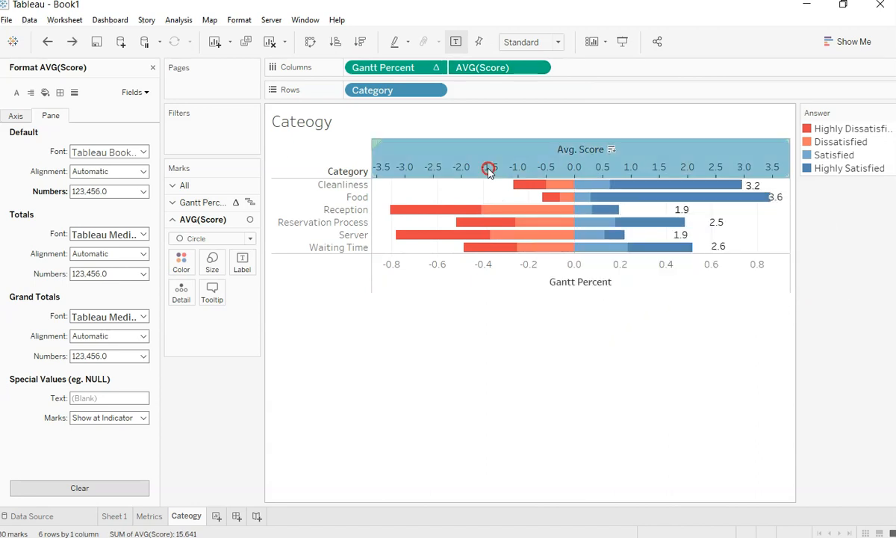
{"action": "right_click", "coordinate": [487, 168]}
{"action": "left_click", "coordinate": [510, 175]}
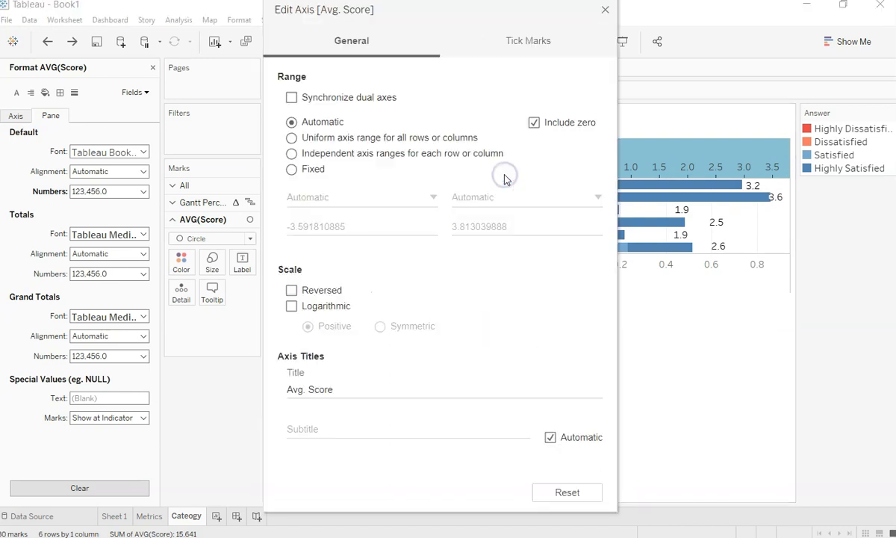
{"action": "left_click", "coordinate": [313, 170]}
{"action": "left_click_drag", "start_coordinate": [353, 227], "coordinate": [290, 229]}
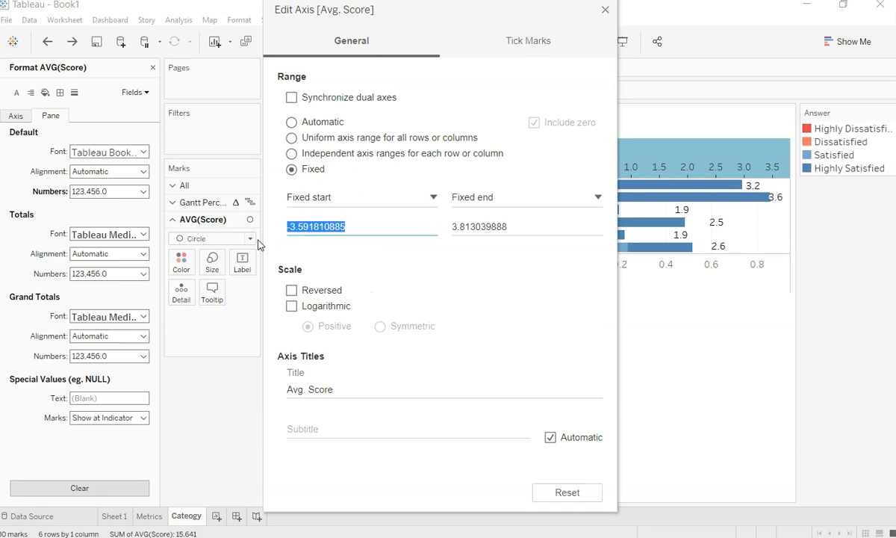
{"action": "type", "text": "1"}
{"action": "left_click_drag", "start_coordinate": [516, 228], "coordinate": [450, 235]}
{"action": "type", "text": "4"}
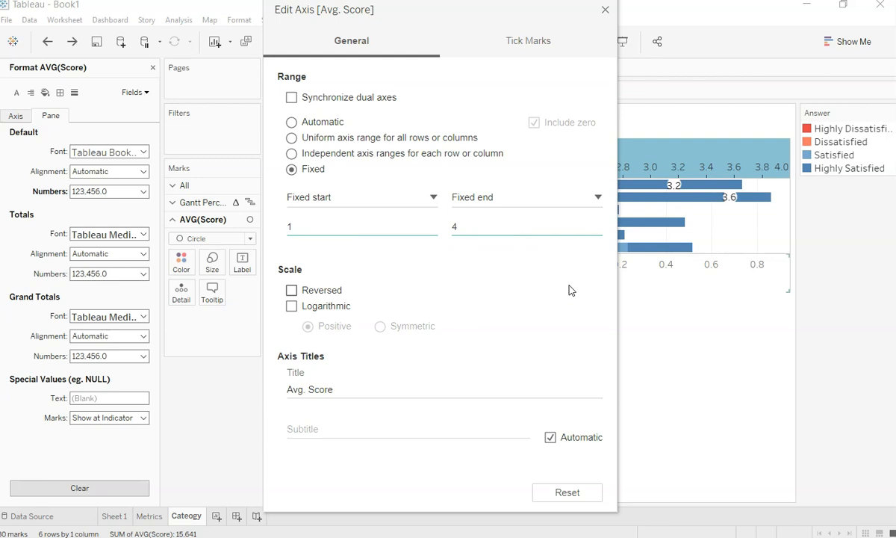
Step: Close the axis settings and hide the headers of both the Avg. Score and Gantt Percent axes
{"action": "left_click", "coordinate": [604, 11]}
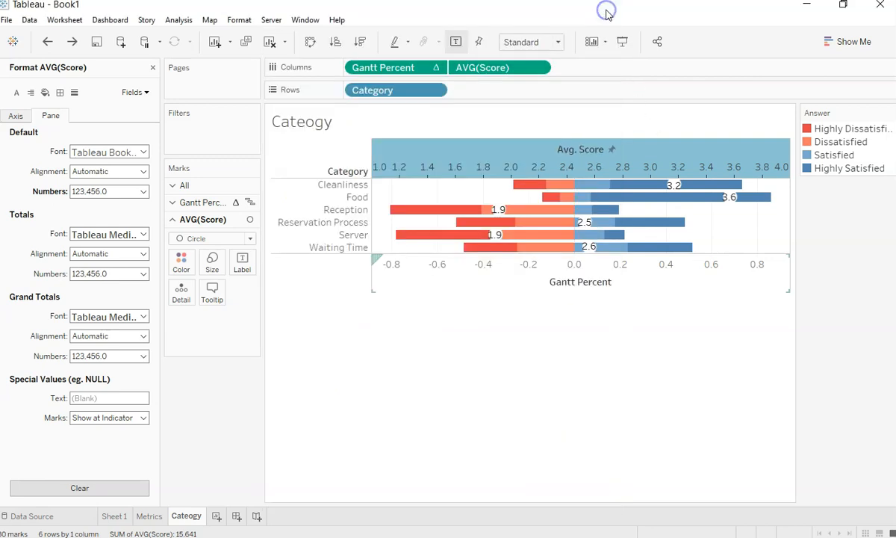
{"action": "mouse_move", "coordinate": [499, 224]}
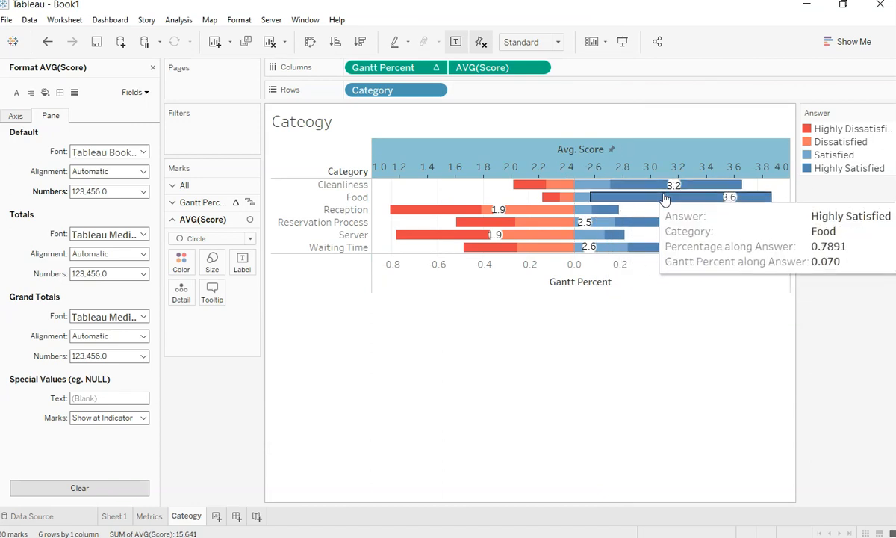
{"action": "mouse_move", "coordinate": [672, 188]}
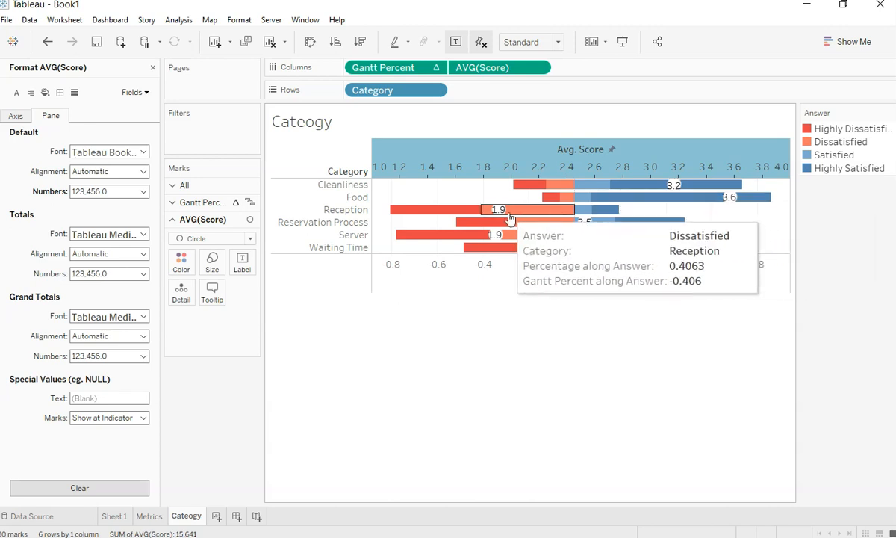
{"action": "right_click", "coordinate": [505, 172]}
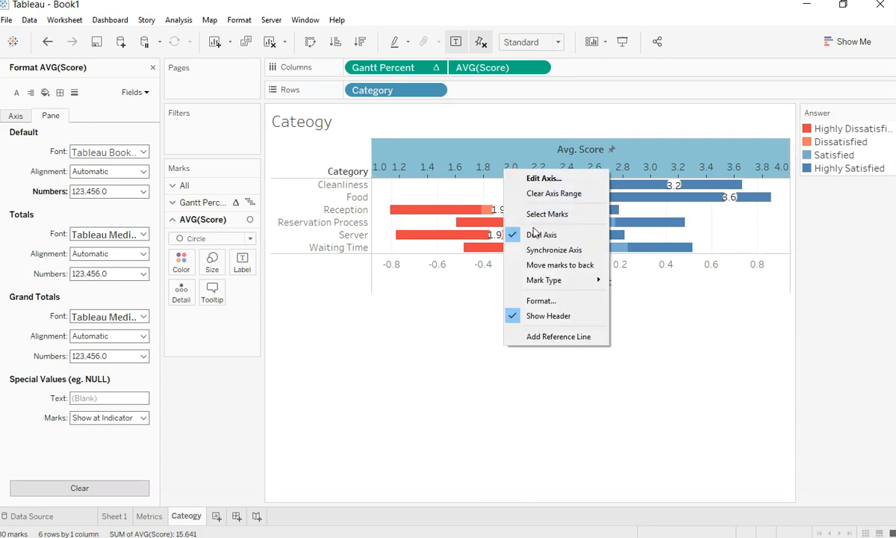
{"action": "left_click", "coordinate": [534, 315]}
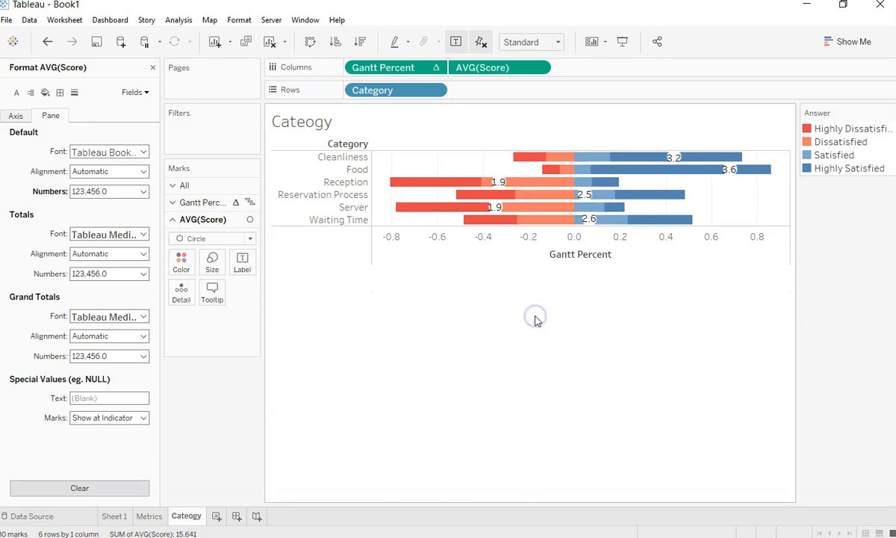
{"action": "right_click", "coordinate": [521, 242]}
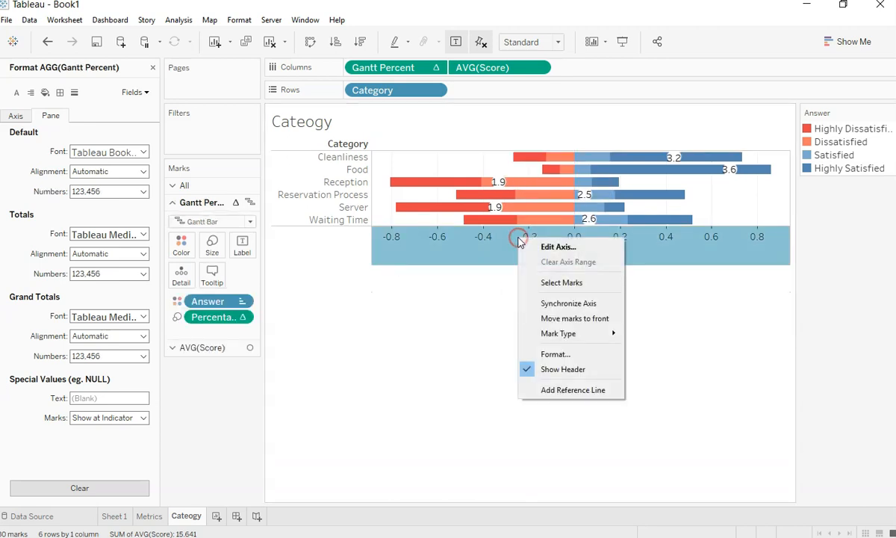
{"action": "left_click", "coordinate": [553, 357]}
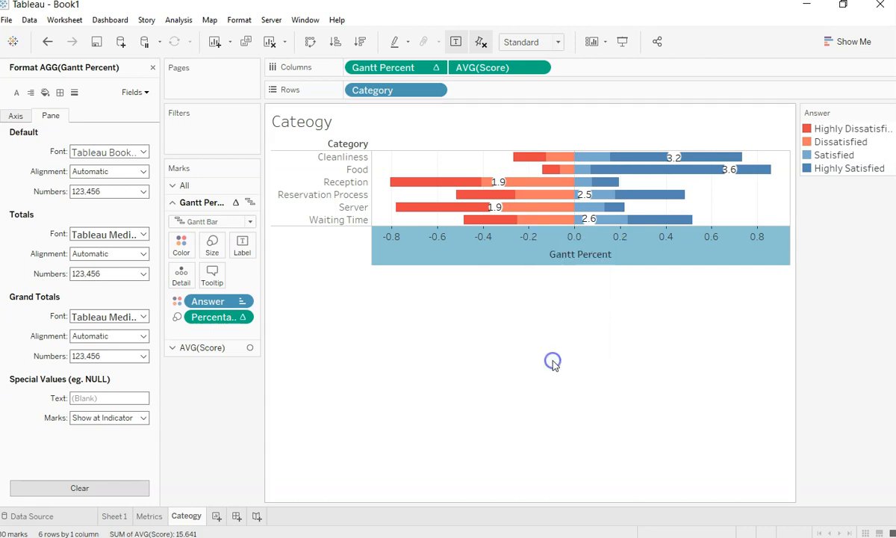
{"action": "right_click", "coordinate": [542, 251]}
{"action": "left_click", "coordinate": [585, 381]}
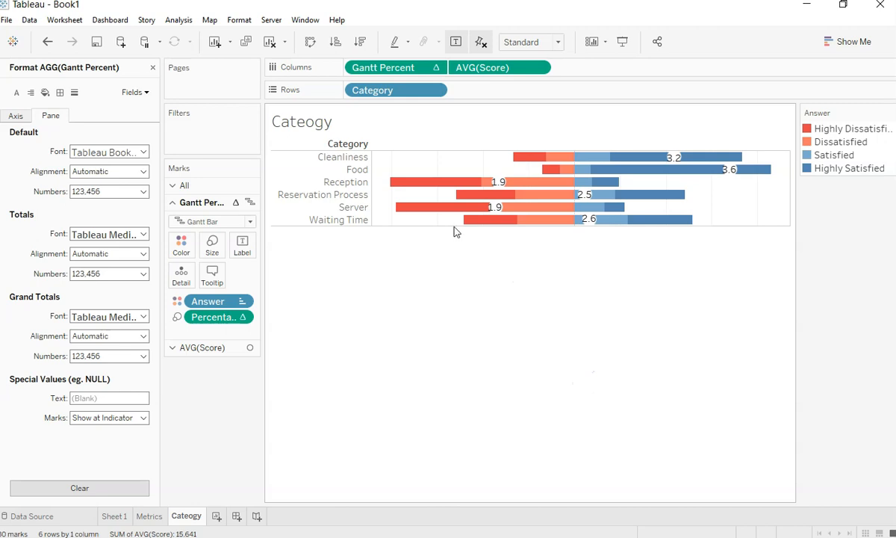
Step: Increase the chart's row height until the bars are thick and the category rows are well spaced
{"action": "left_click_drag", "start_coordinate": [454, 225], "coordinate": [457, 255]}
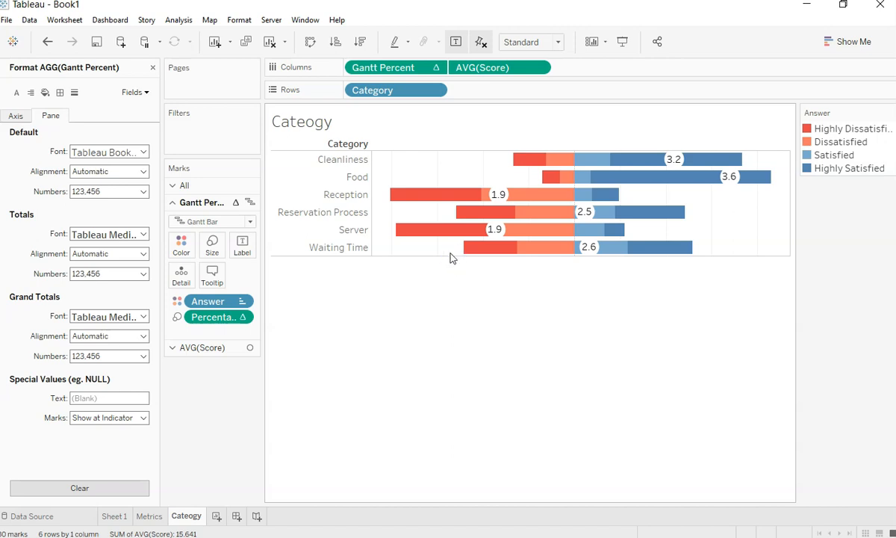
{"action": "left_click_drag", "start_coordinate": [452, 254], "coordinate": [452, 267]}
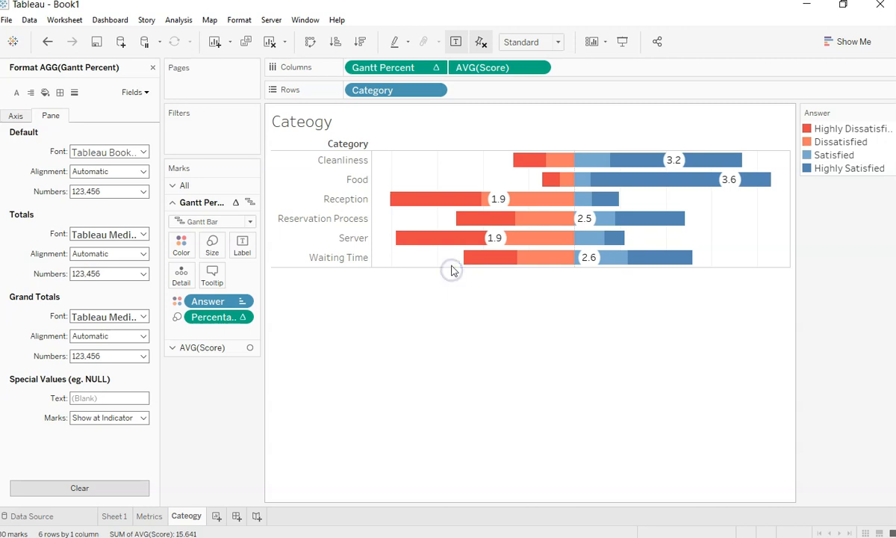
{"action": "left_click_drag", "start_coordinate": [451, 266], "coordinate": [463, 320]}
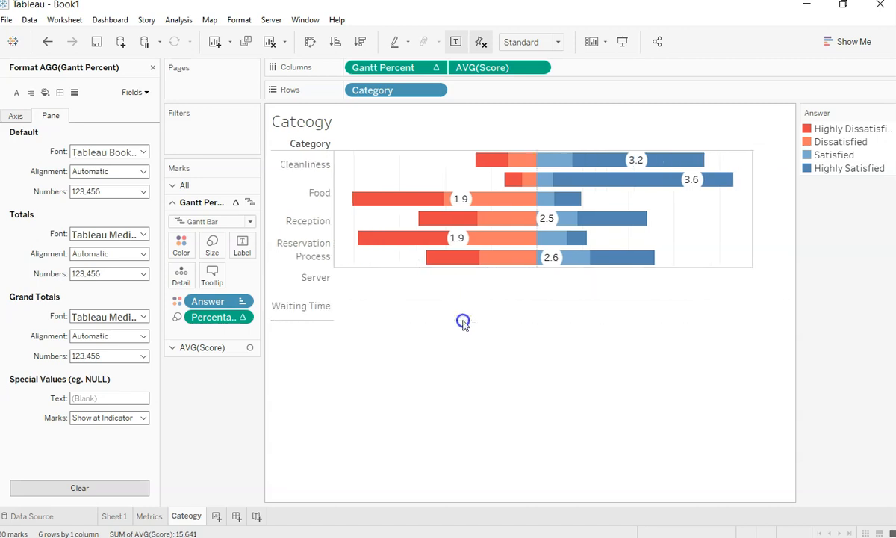
Step: Reduce the size of the AVG(Score) circles so they fit within the bars around their labels
{"action": "left_click", "coordinate": [219, 348]}
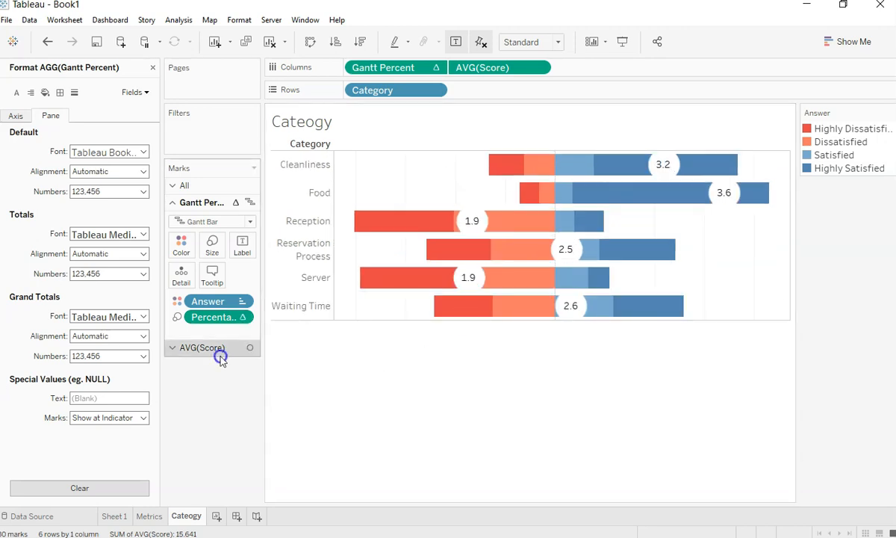
{"action": "left_click", "coordinate": [213, 269]}
{"action": "left_click_drag", "start_coordinate": [266, 296], "coordinate": [246, 302]}
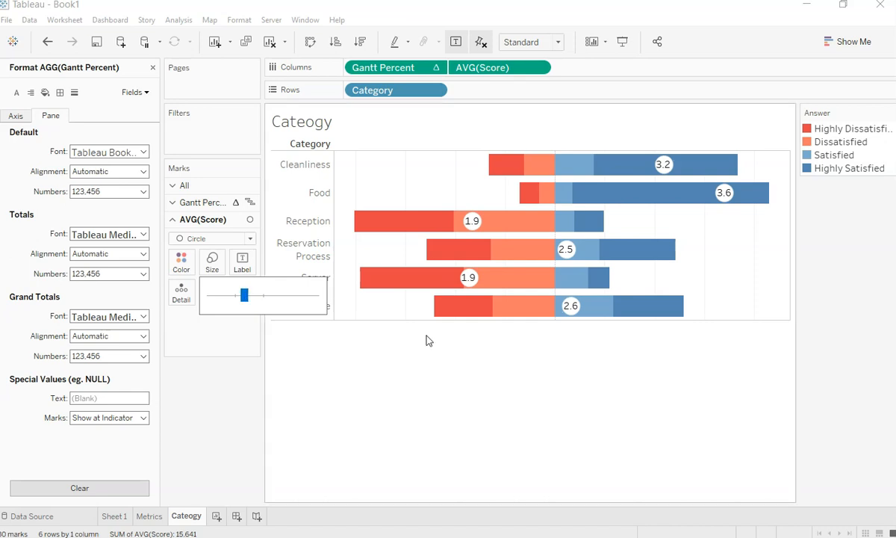
{"action": "left_click", "coordinate": [468, 385]}
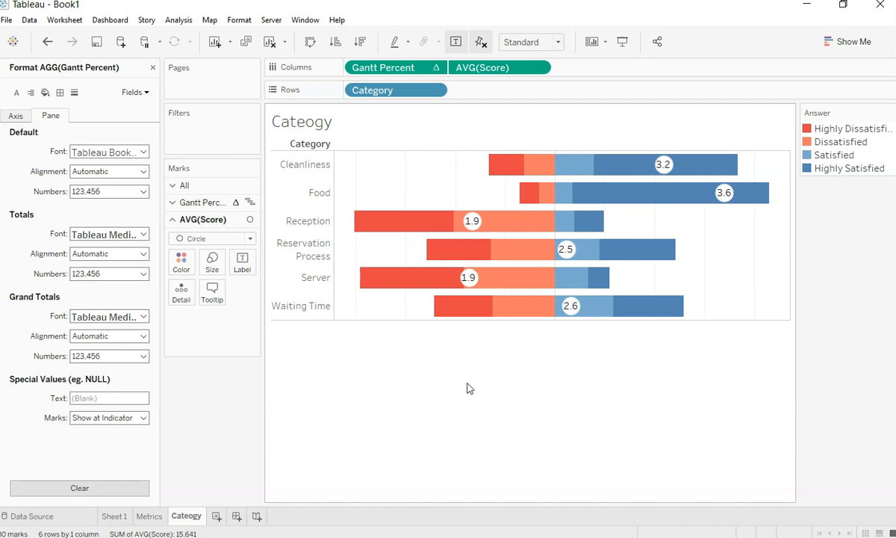
Step: Hide the Category field label for rows, and set the row divider borders to None for both pane and header
{"action": "right_click", "coordinate": [303, 146]}
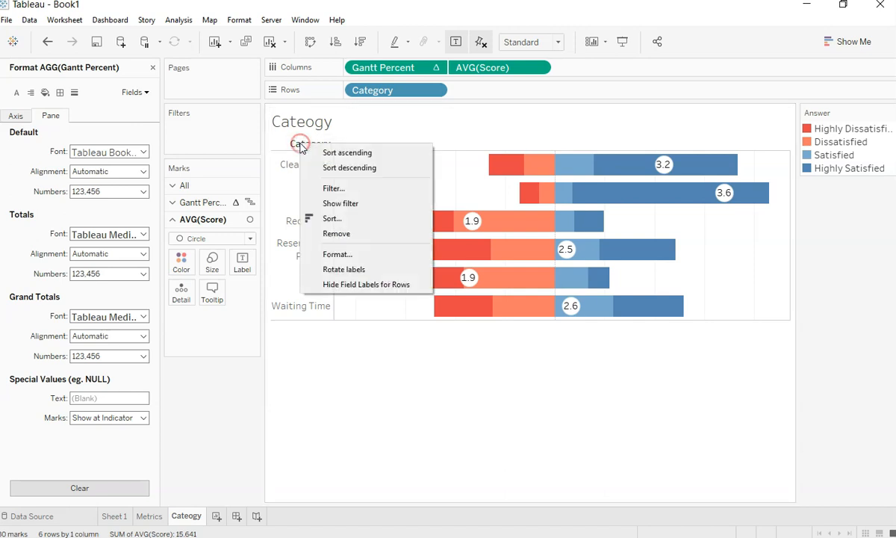
{"action": "left_click", "coordinate": [351, 282]}
{"action": "right_click", "coordinate": [356, 164]}
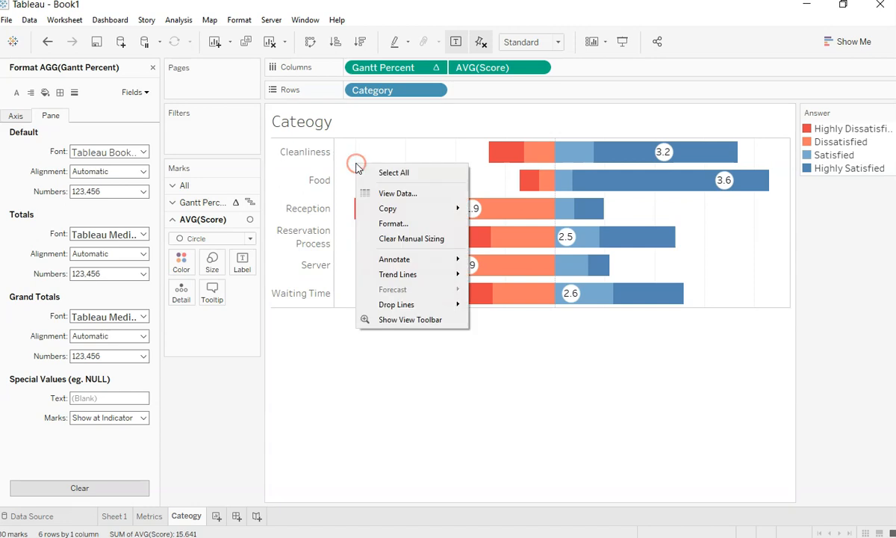
{"action": "left_click", "coordinate": [392, 227]}
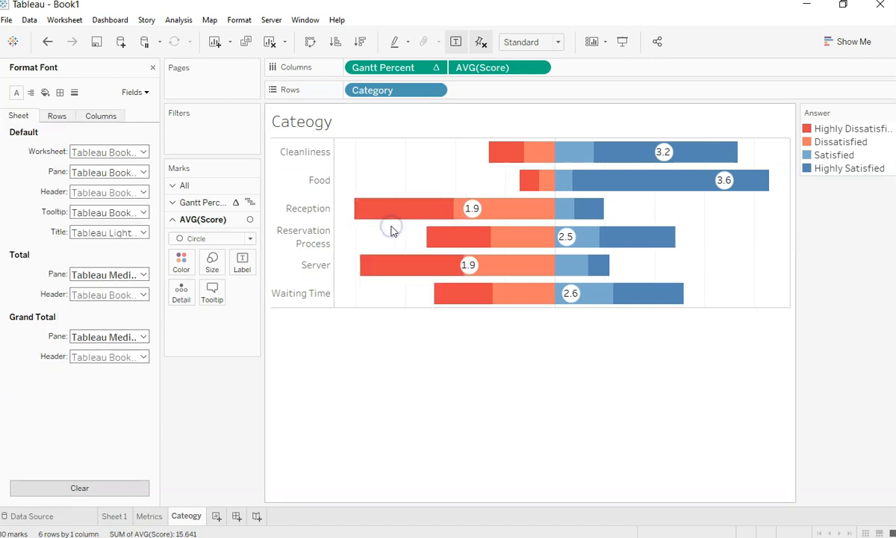
{"action": "left_click", "coordinate": [31, 92]}
{"action": "left_click", "coordinate": [16, 92]}
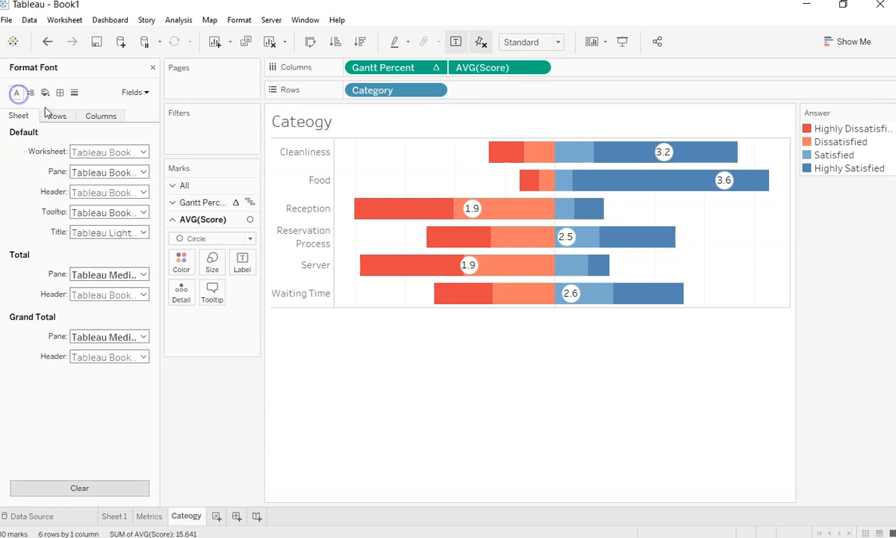
{"action": "left_click", "coordinate": [61, 93]}
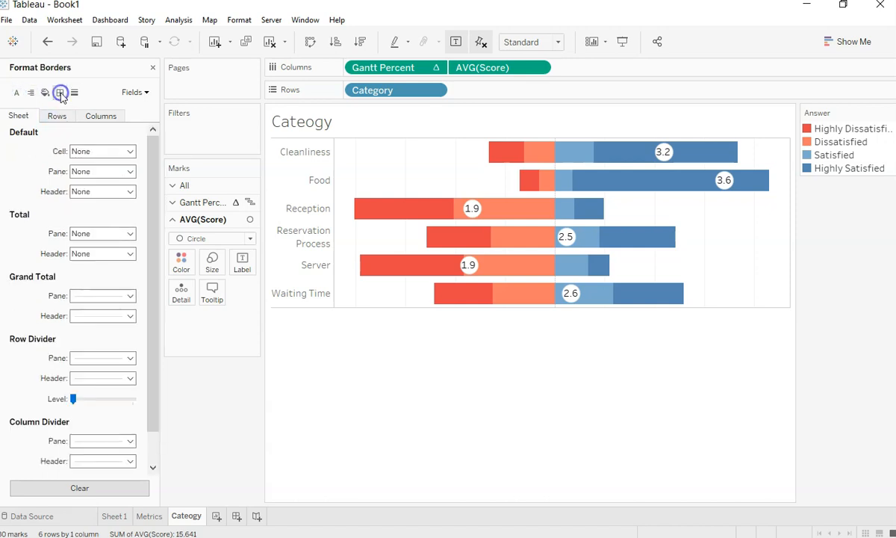
{"action": "left_click", "coordinate": [61, 116]}
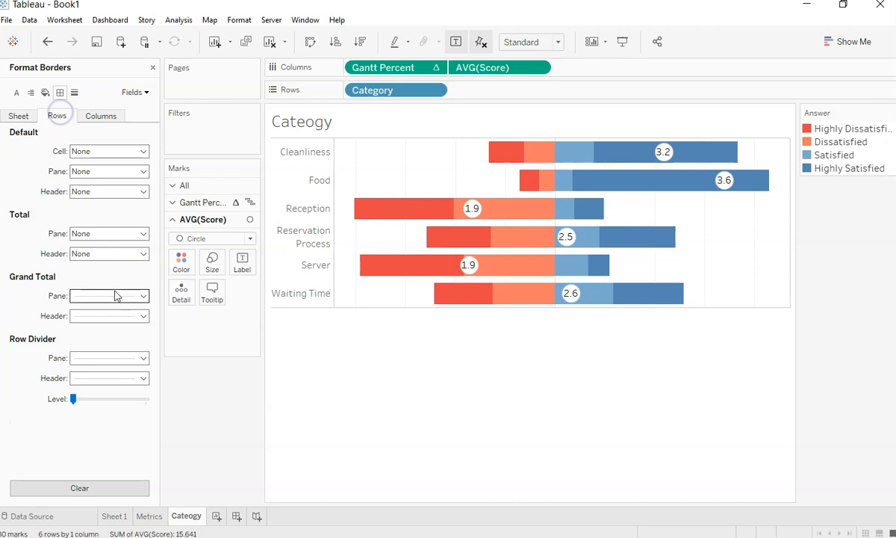
{"action": "left_click", "coordinate": [132, 359]}
{"action": "left_click", "coordinate": [134, 178]}
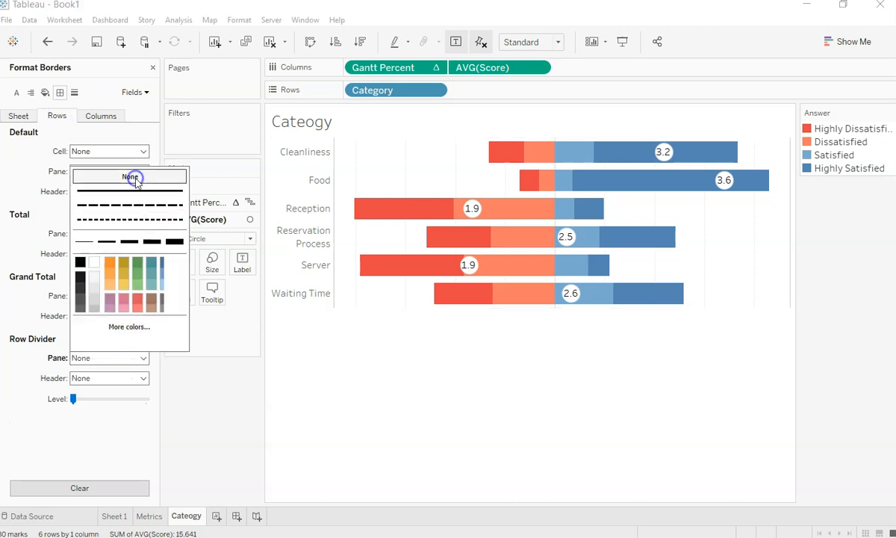
{"action": "left_click", "coordinate": [110, 377]}
{"action": "left_click", "coordinate": [122, 195]}
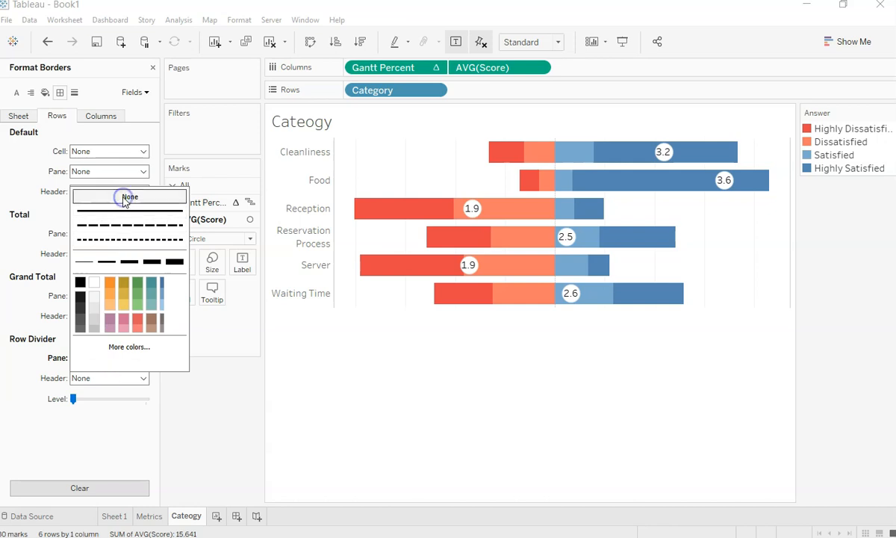
Step: Set the column divider borders to None for both pane and header
{"action": "left_click", "coordinate": [96, 117]}
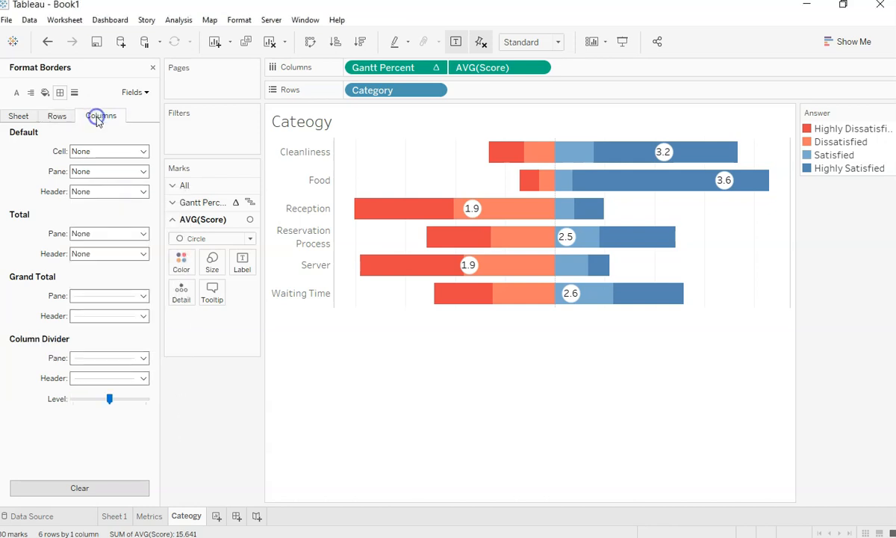
{"action": "left_click", "coordinate": [119, 359]}
{"action": "left_click", "coordinate": [126, 176]}
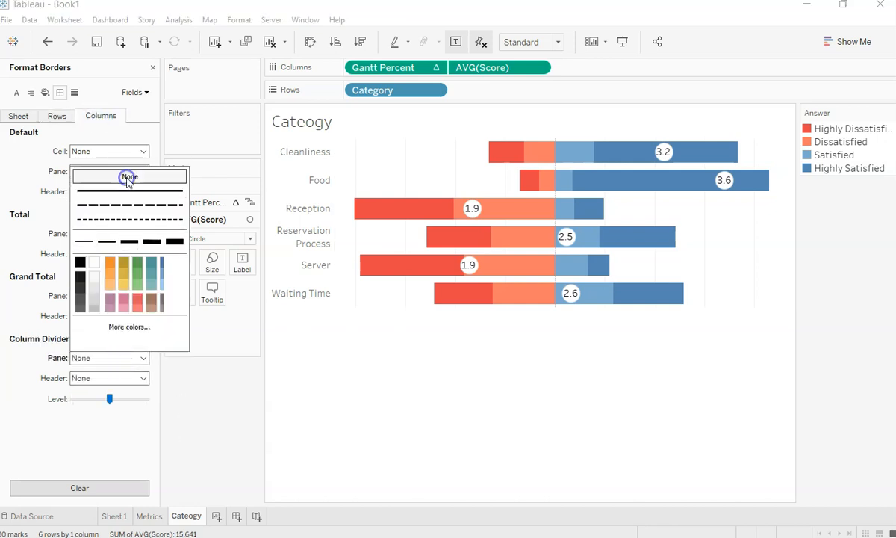
{"action": "left_click", "coordinate": [131, 380]}
{"action": "left_click", "coordinate": [130, 196]}
{"action": "left_click", "coordinate": [196, 407]}
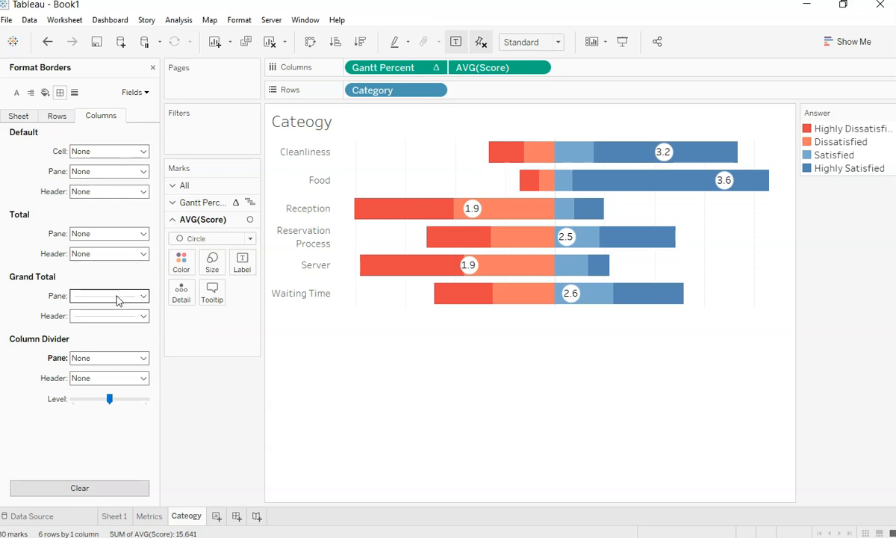
{"action": "left_click", "coordinate": [230, 446]}
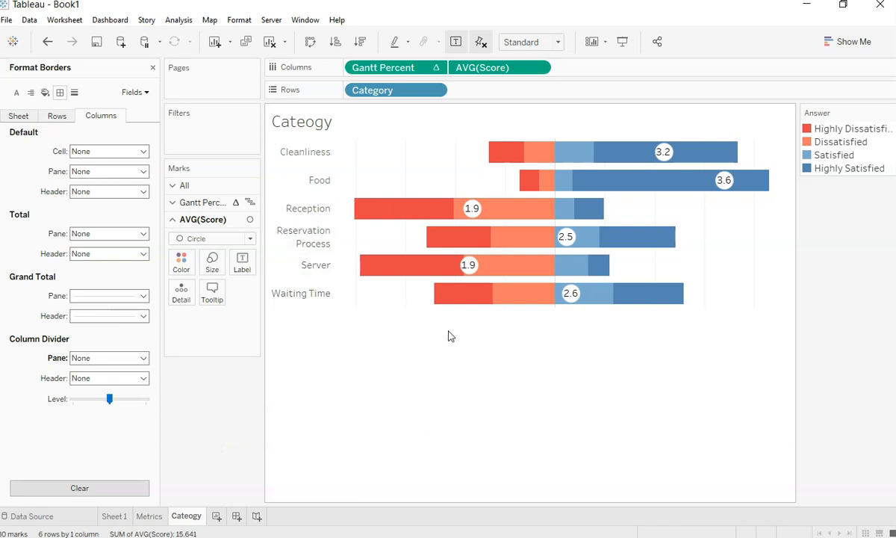
Step: Duplicate the Cateogy worksheet and rename the copy "Cateogy by Gender"
{"action": "right_click", "coordinate": [192, 516]}
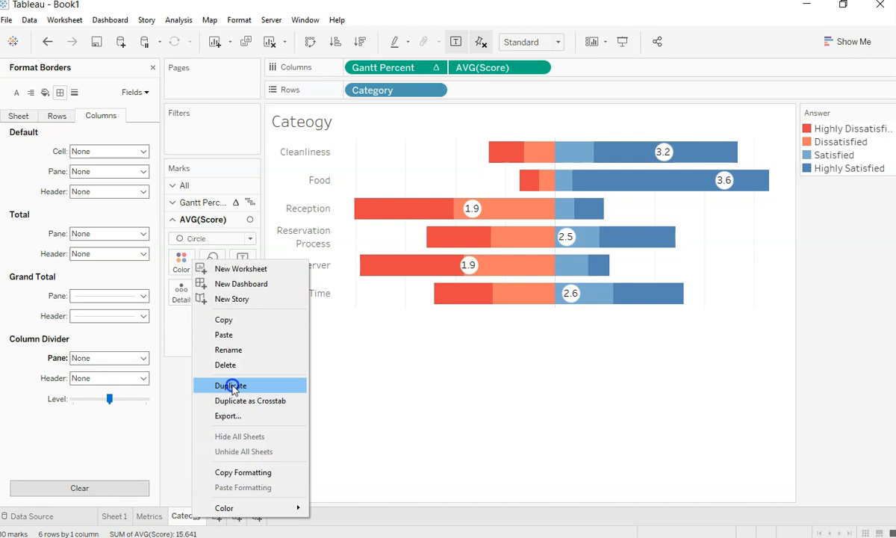
{"action": "left_click", "coordinate": [231, 385]}
{"action": "double_click", "coordinate": [234, 515]}
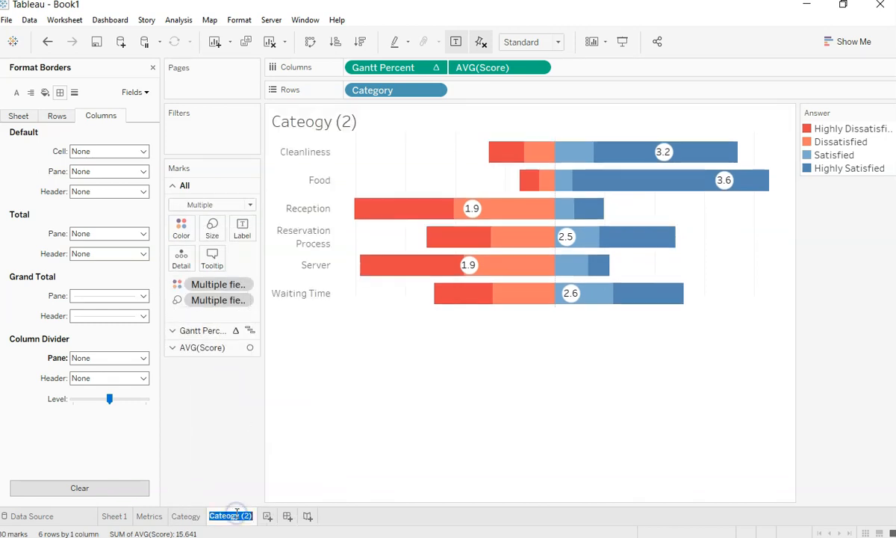
{"action": "key", "text": "End"}
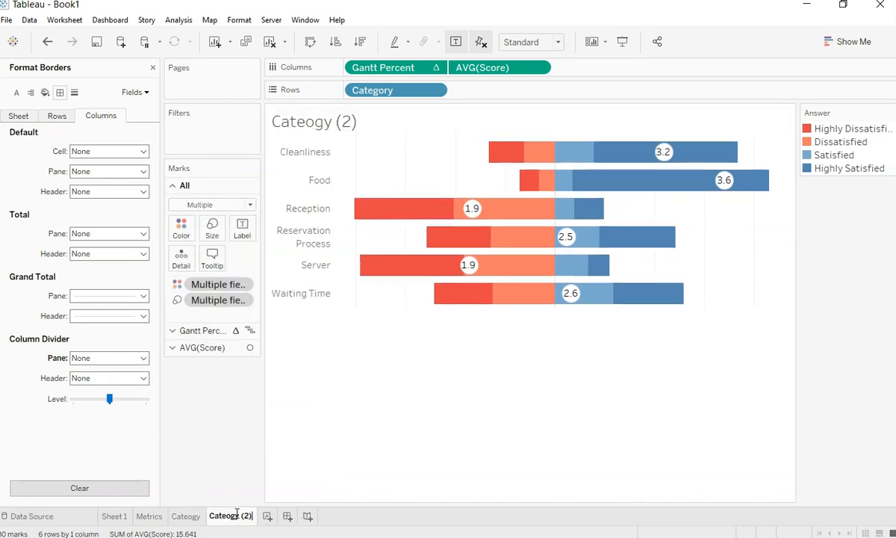
{"action": "type", "text": "by Gender"}
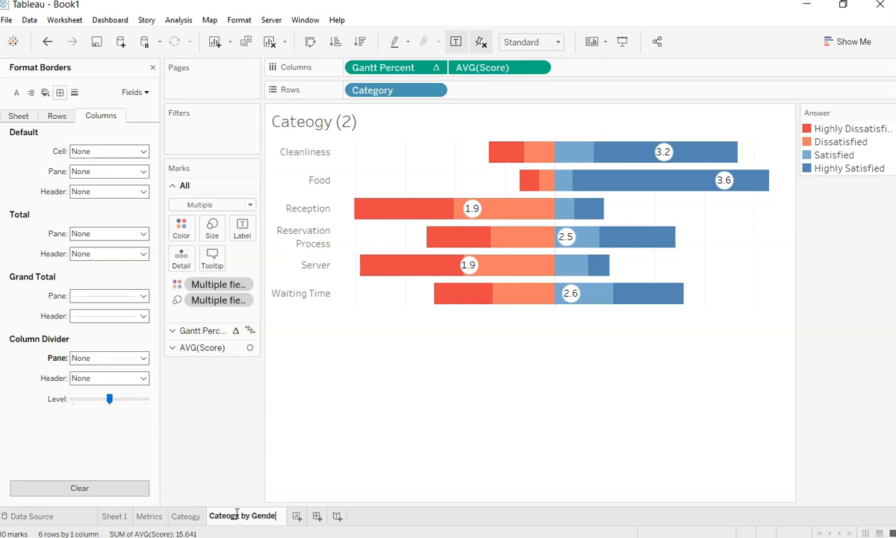
{"action": "key", "text": "Return"}
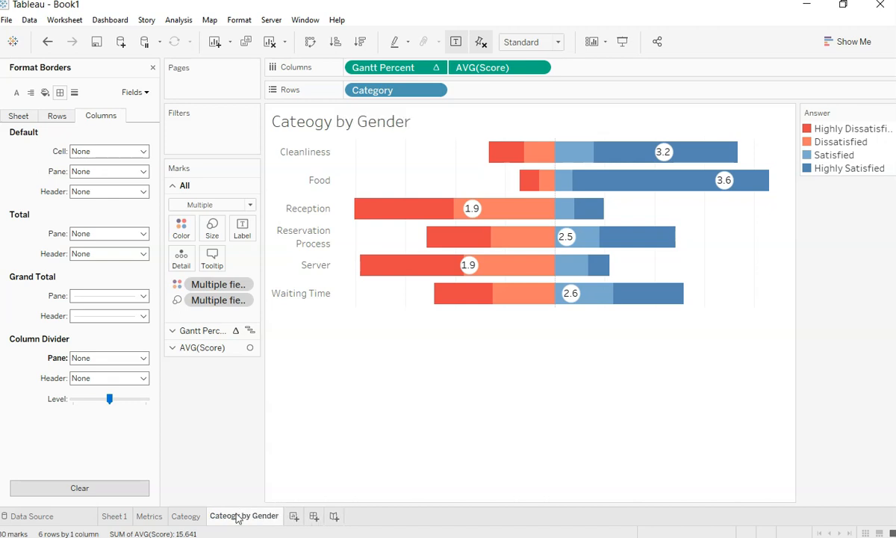
Step: Add the Gender dimension to Rows after Category, and fit the chart to Entire View
{"action": "left_click", "coordinate": [153, 68]}
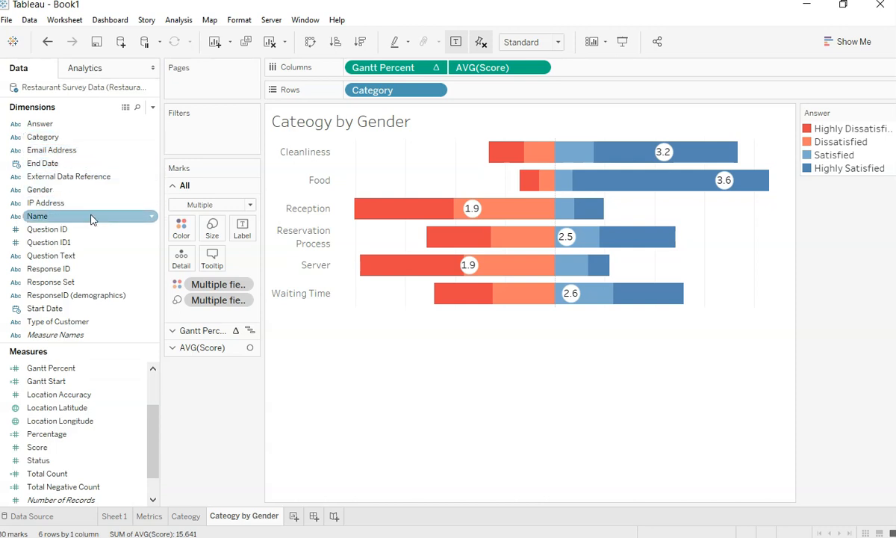
{"action": "left_click_drag", "start_coordinate": [84, 190], "coordinate": [477, 95]}
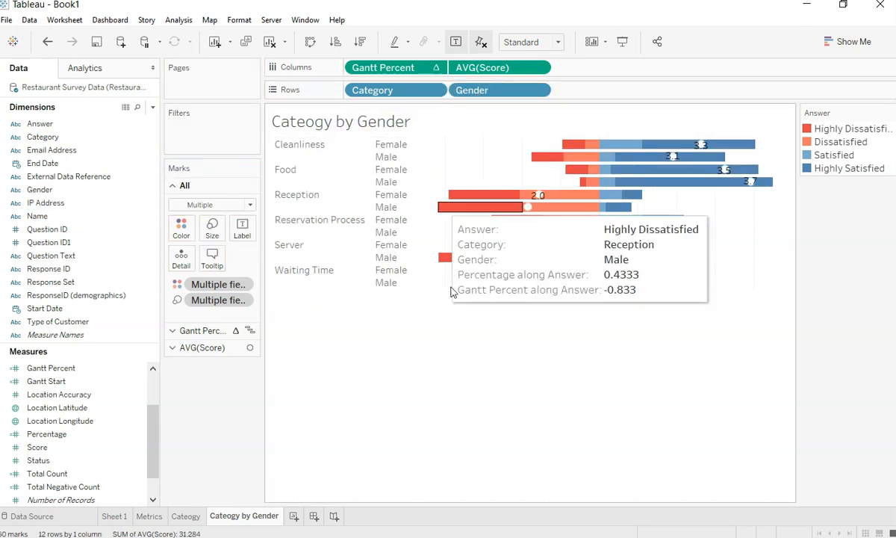
{"action": "left_click", "coordinate": [527, 43]}
{"action": "left_click", "coordinate": [531, 89]}
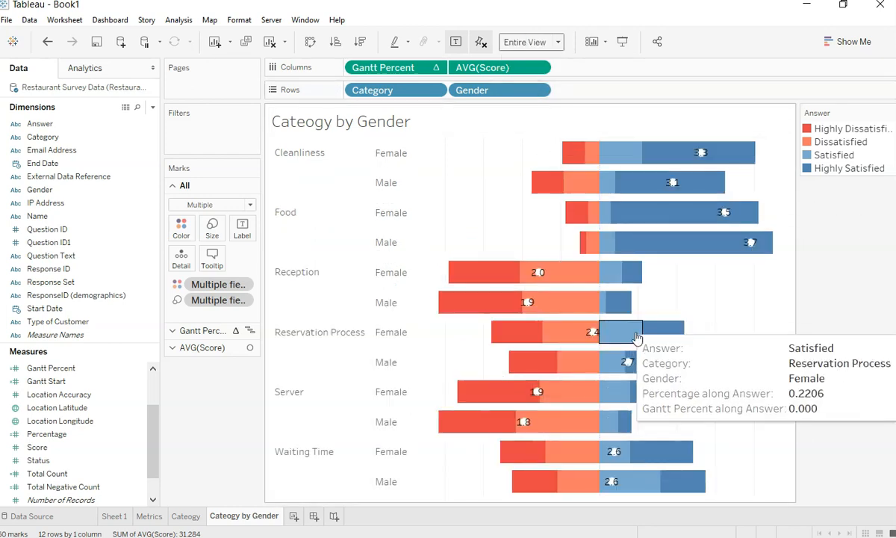
Step: Enlarge the AVG(Score) circle marks on the Cateogy by Gender sheet so they enclose their score labels
{"action": "left_click", "coordinate": [223, 348]}
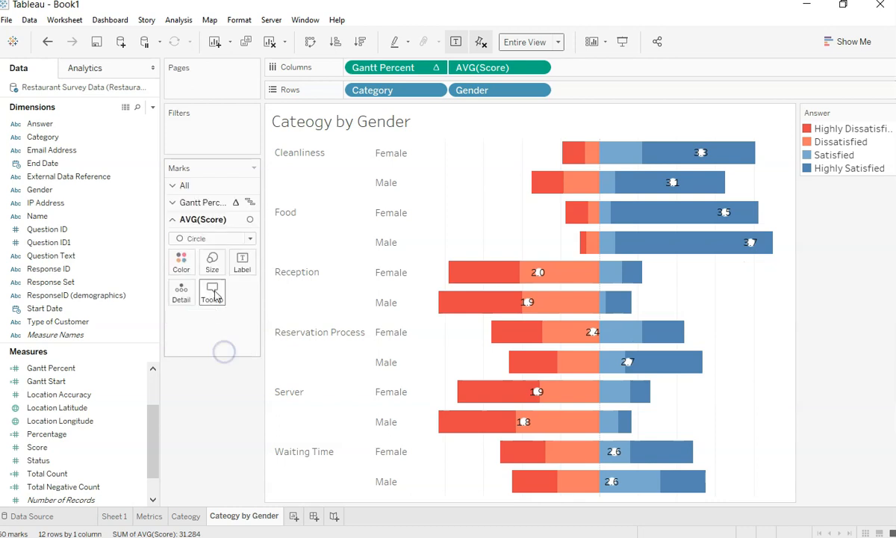
{"action": "left_click", "coordinate": [212, 264]}
{"action": "left_click_drag", "start_coordinate": [244, 295], "coordinate": [277, 296]}
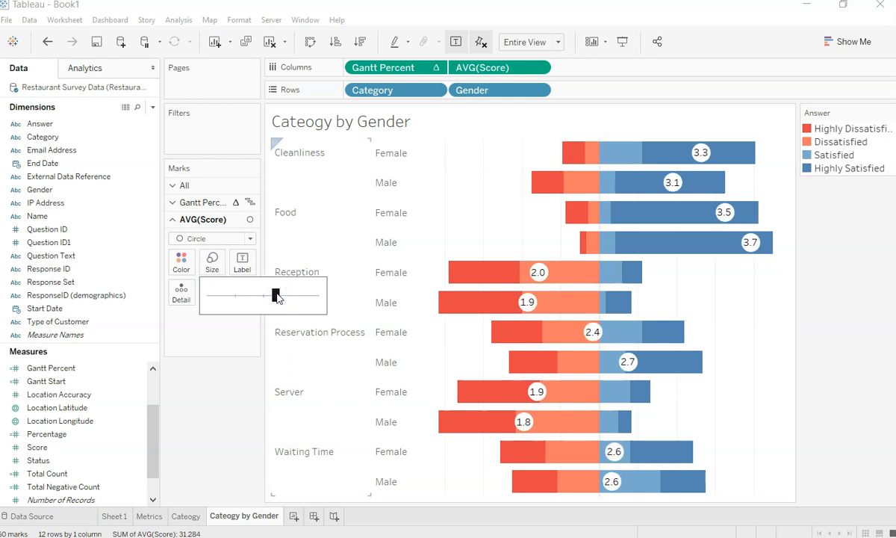
{"action": "left_click", "coordinate": [240, 433]}
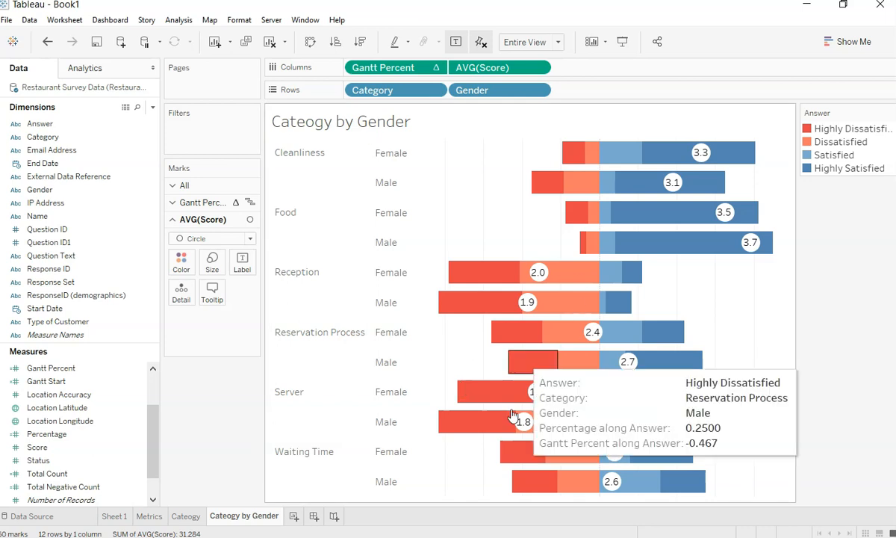
Step: Duplicate the Cateogy by Gender worksheet and replace Gender with Type of Customer on Rows in the copy
{"action": "mouse_move", "coordinate": [269, 522]}
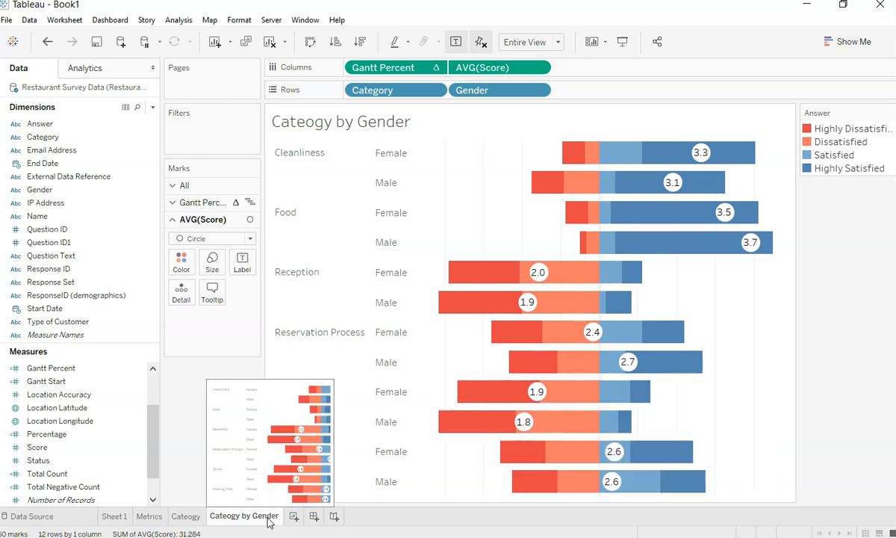
{"action": "right_click", "coordinate": [270, 522]}
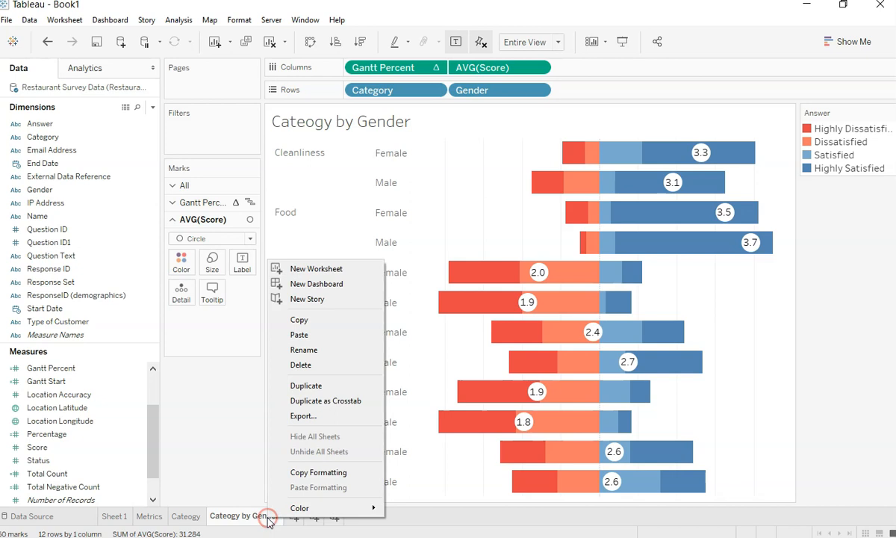
{"action": "left_click", "coordinate": [316, 386]}
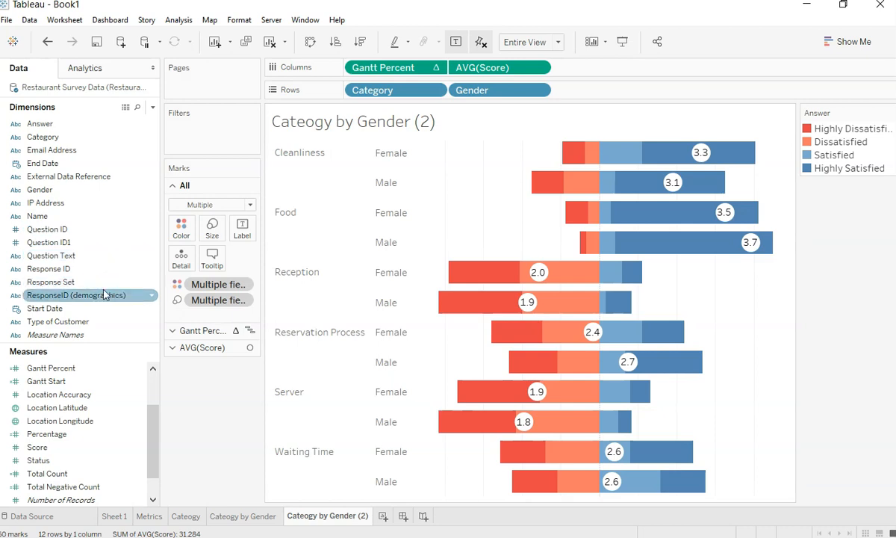
{"action": "left_click_drag", "start_coordinate": [103, 327], "coordinate": [506, 91]}
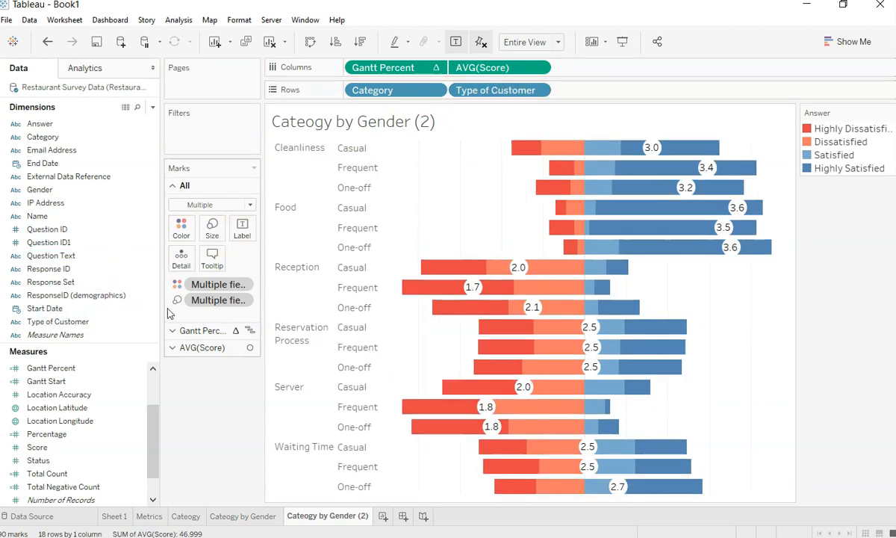
Step: Slightly reduce the size of the AVG(Score) circle marks on the duplicated sheet
{"action": "left_click", "coordinate": [201, 347]}
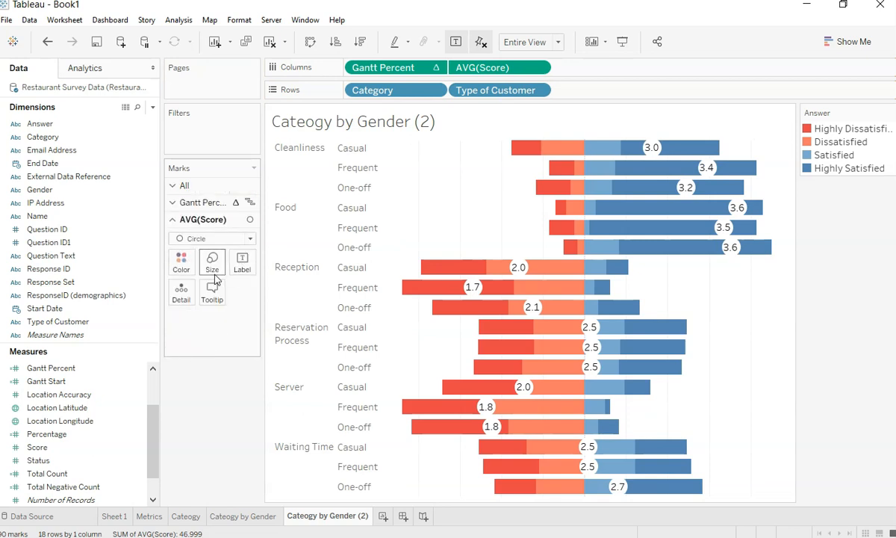
{"action": "left_click", "coordinate": [213, 272]}
{"action": "left_click_drag", "start_coordinate": [273, 296], "coordinate": [270, 296]}
{"action": "left_click", "coordinate": [230, 420]}
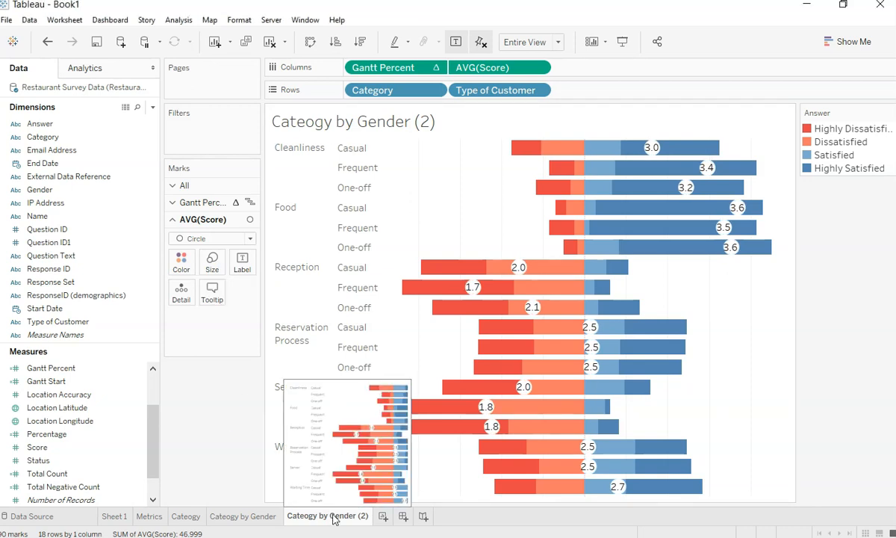
Step: Rename the duplicated worksheet "Cateogy by Cust Type"
{"action": "double_click", "coordinate": [333, 515]}
{"action": "key", "text": "Right"}
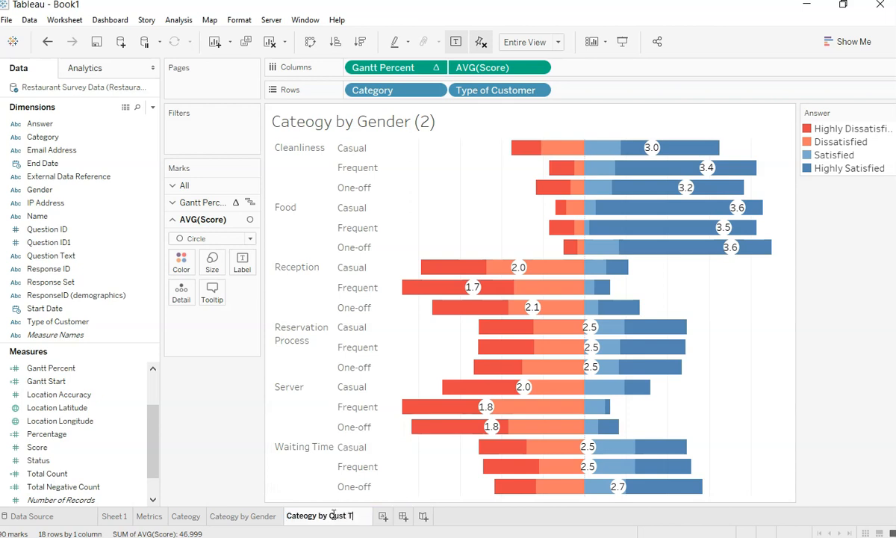
{"action": "type", "text": "Cust Type"}
{"action": "key", "text": "Return"}
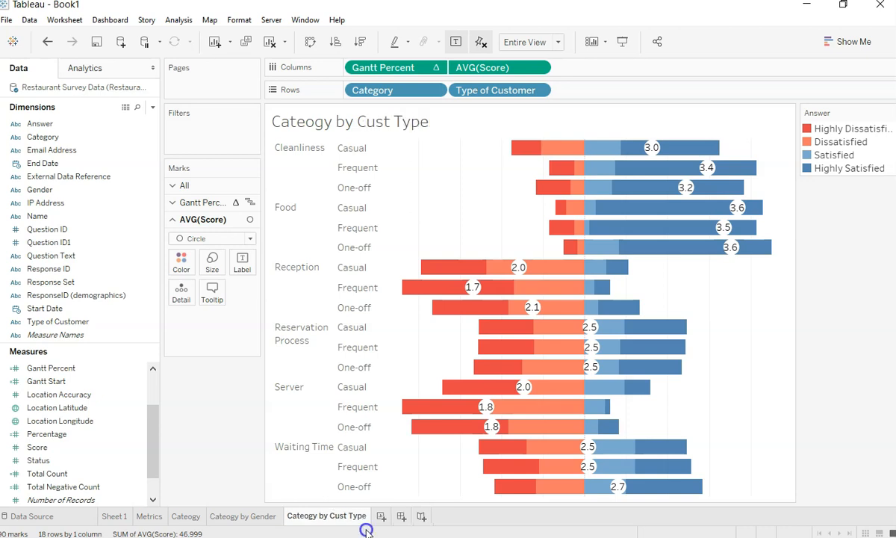
Step: Duplicate the Cateogy by Cust Type worksheet and rename the copy "Category by Age Range"
{"action": "right_click", "coordinate": [354, 516]}
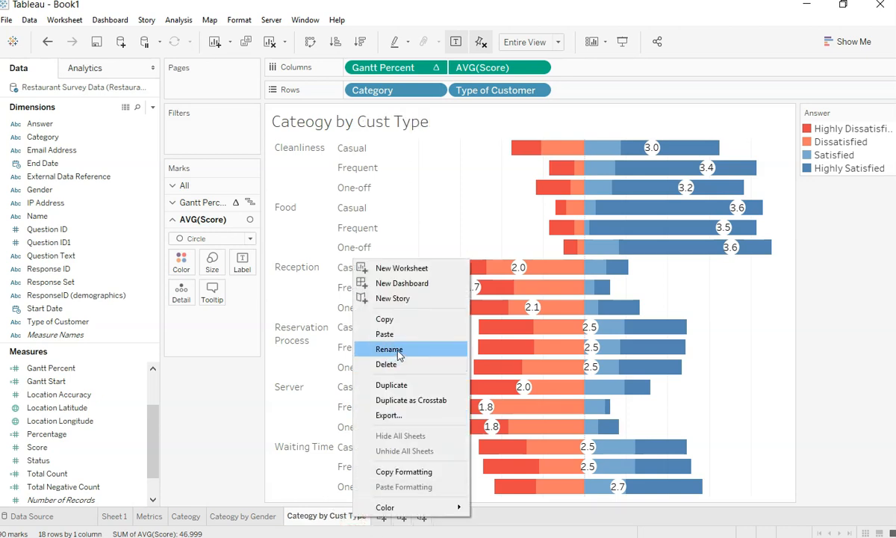
{"action": "left_click", "coordinate": [385, 386]}
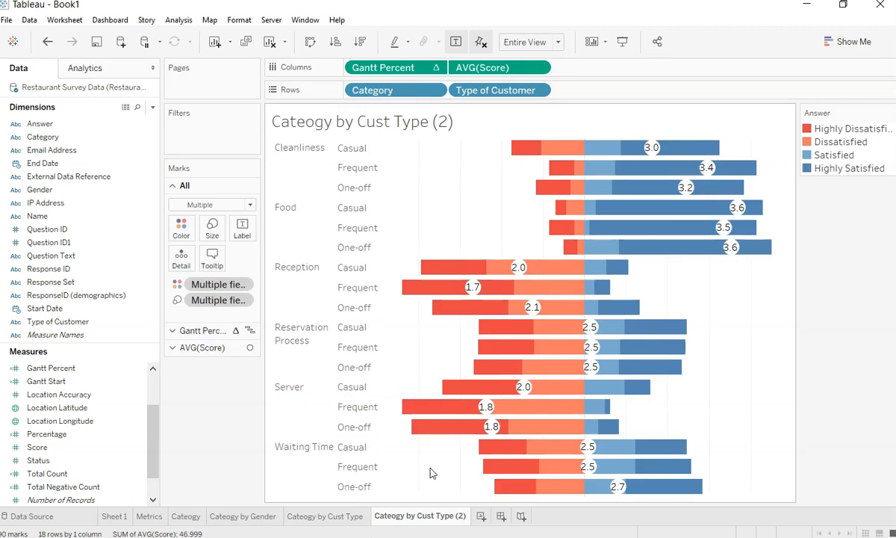
{"action": "double_click", "coordinate": [445, 520]}
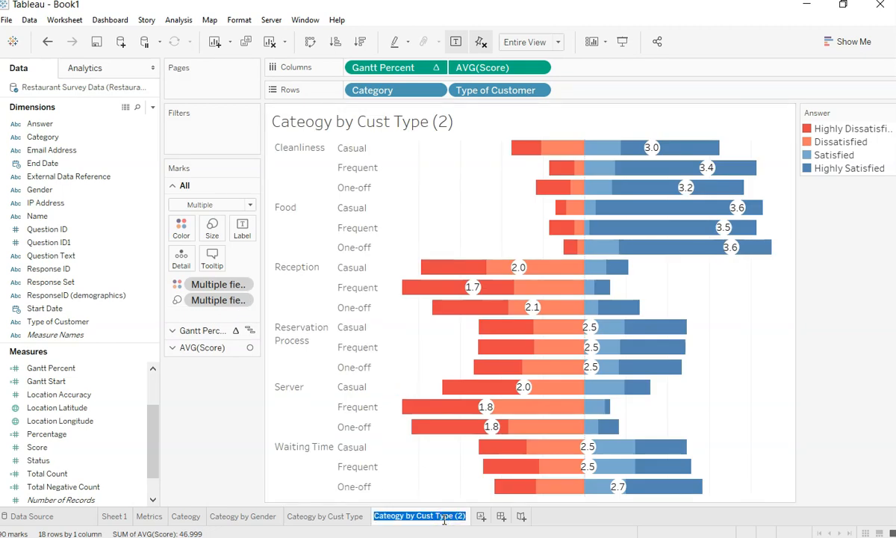
{"action": "type", "text": "Ag"}
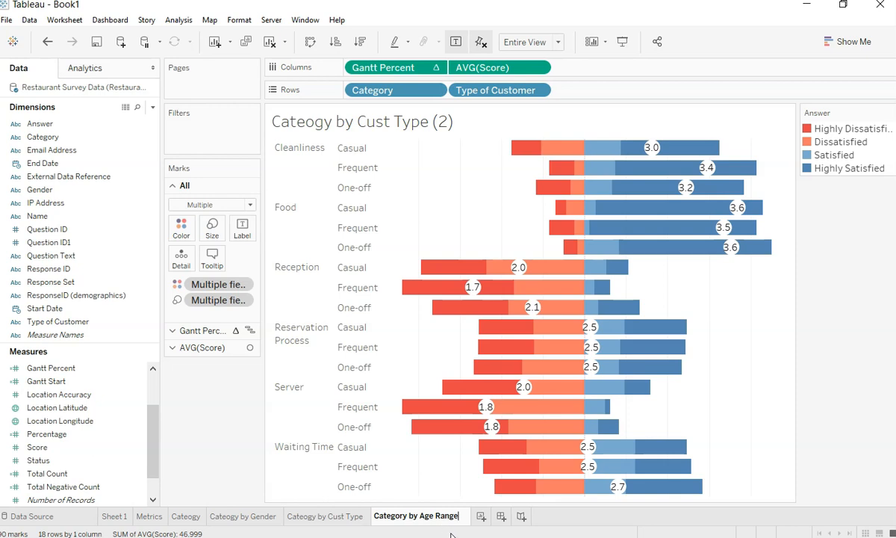
{"action": "key", "text": "Return"}
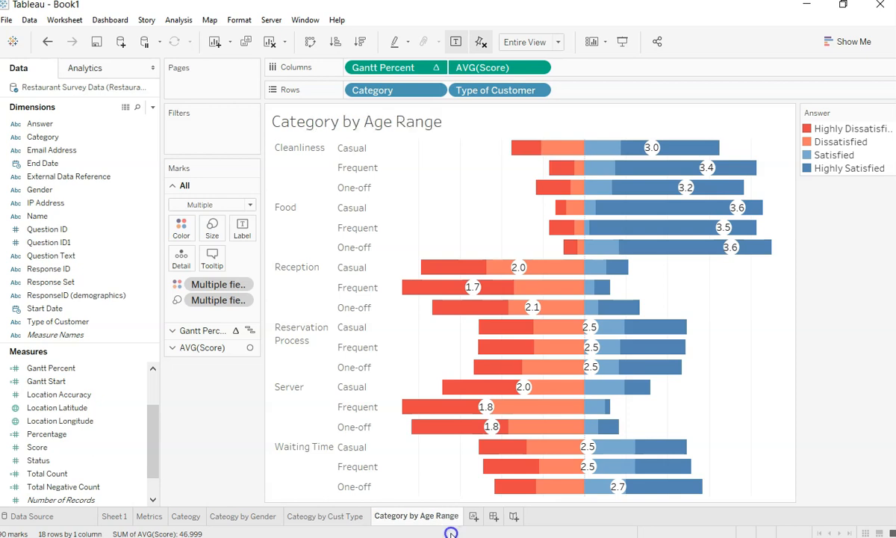
Step: Try to replace Type of Customer on Rows with the Age (bin) measure, and undo the change
{"action": "left_click", "coordinate": [103, 191]}
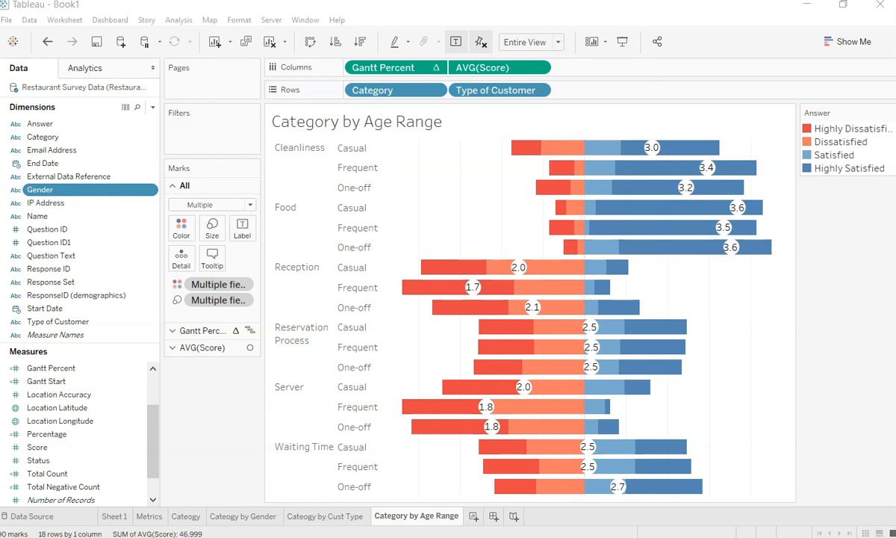
{"action": "left_click", "coordinate": [86, 203]}
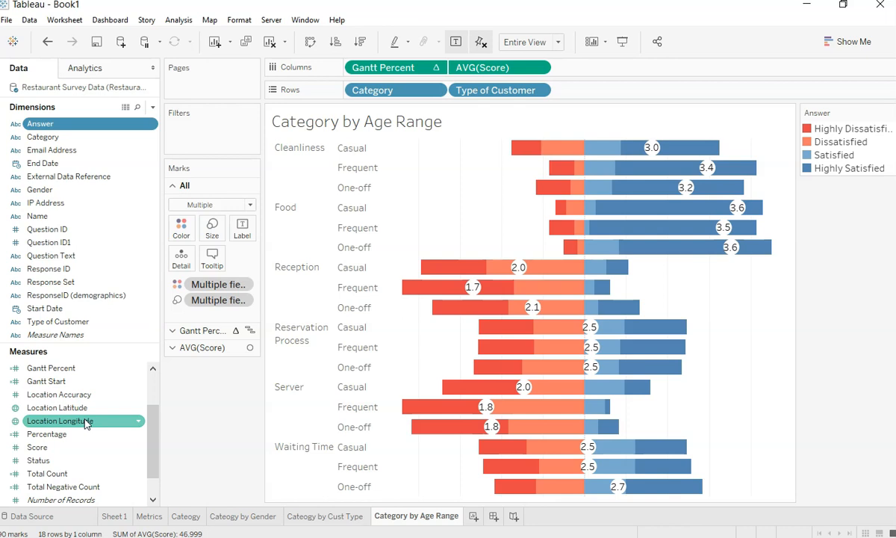
{"action": "scroll", "coordinate": [85, 422], "scroll_direction": "up", "scroll_amount": 2}
{"action": "left_click_drag", "start_coordinate": [88, 382], "coordinate": [500, 90]}
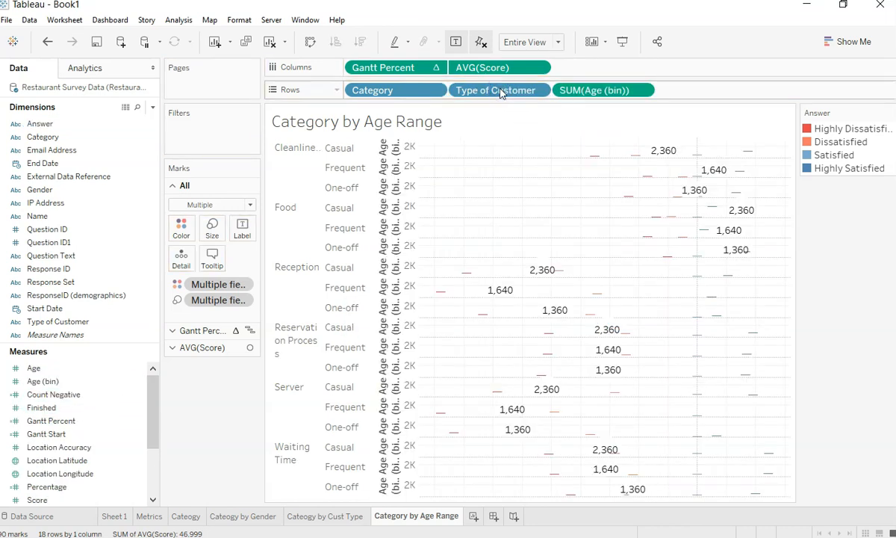
{"action": "key", "text": "ctrl+z"}
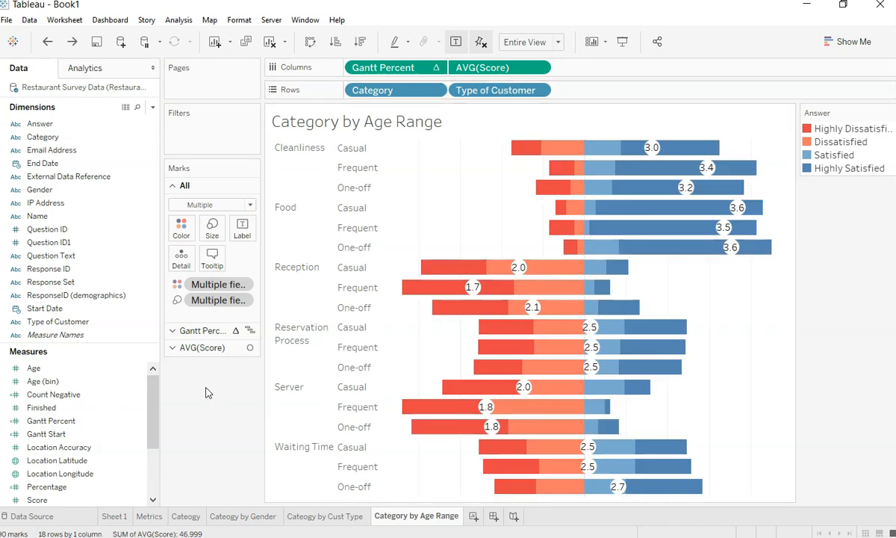
Step: Convert Age (bin) to a dimension and replace Type of Customer with it on Rows
{"action": "left_click", "coordinate": [141, 385]}
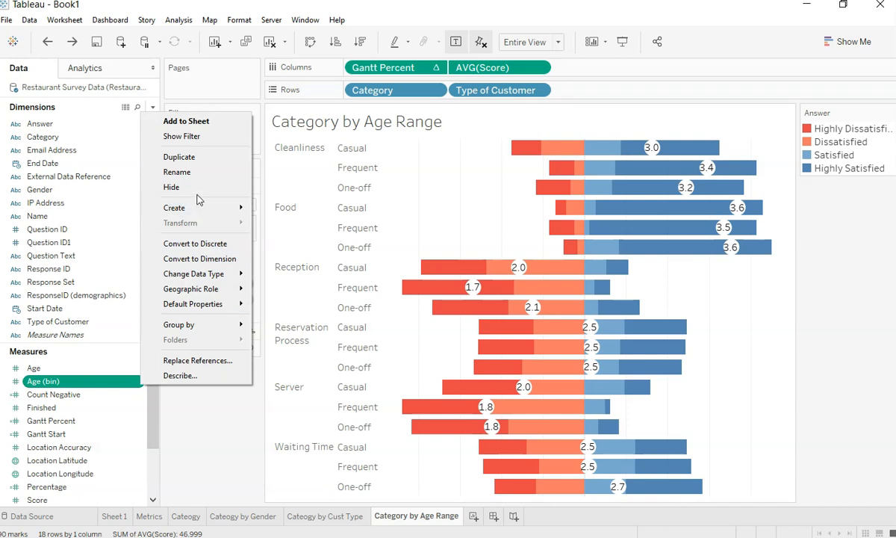
{"action": "left_click", "coordinate": [200, 259]}
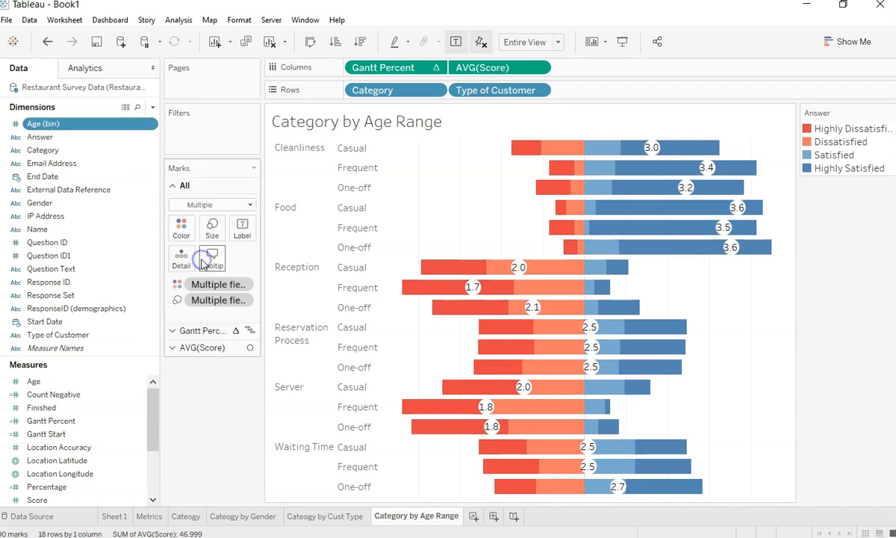
{"action": "left_click_drag", "start_coordinate": [75, 123], "coordinate": [491, 94]}
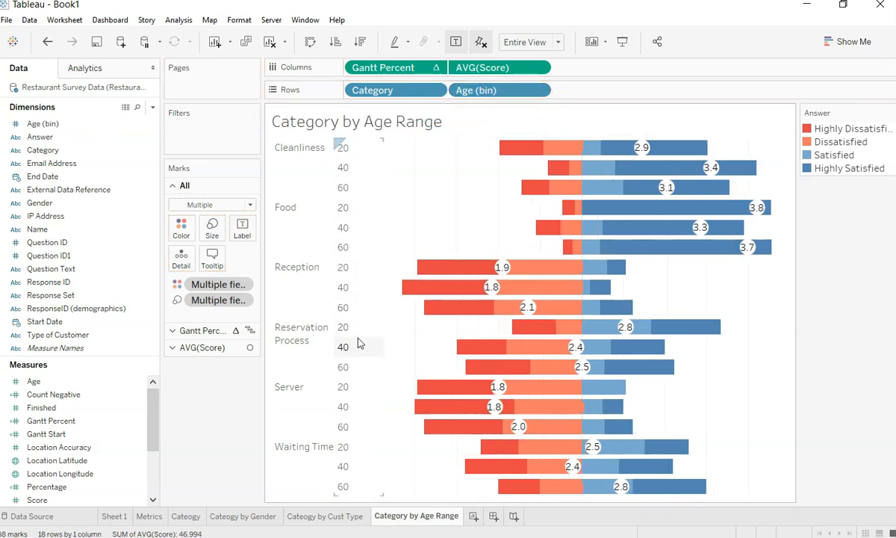
Step: Create a dashboard and add a text object reading "Restaurant Survey Dasbhoard" in 26-point bold black
{"action": "left_click", "coordinate": [496, 516]}
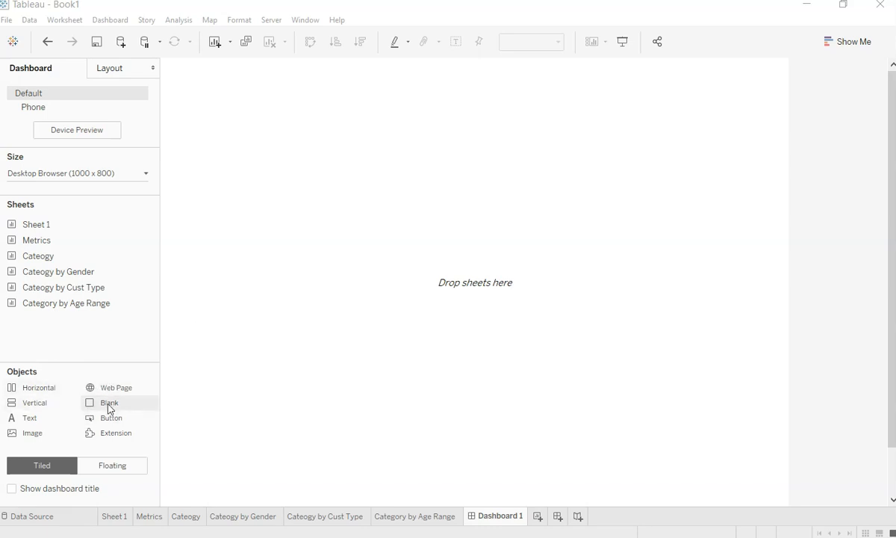
{"action": "left_click_drag", "start_coordinate": [53, 417], "coordinate": [262, 147]}
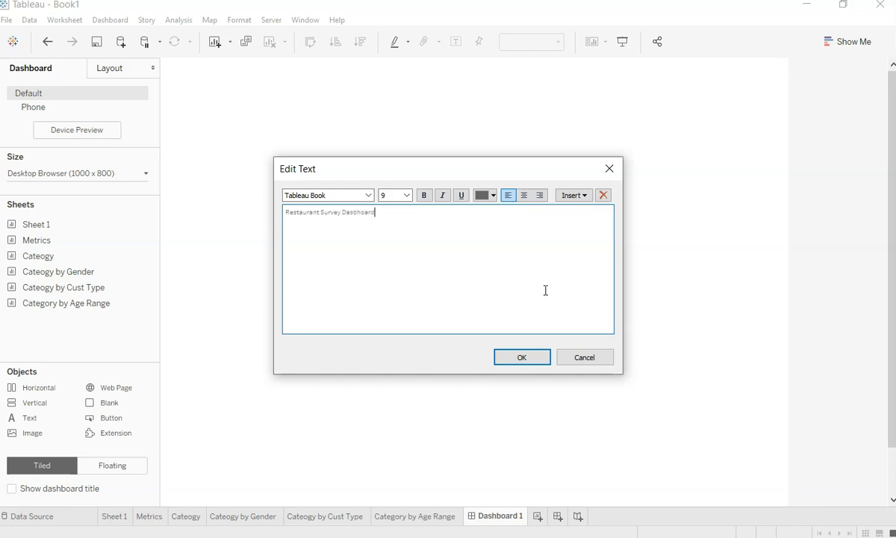
{"action": "key", "text": "ctrl+a"}
{"action": "left_click", "coordinate": [407, 195]}
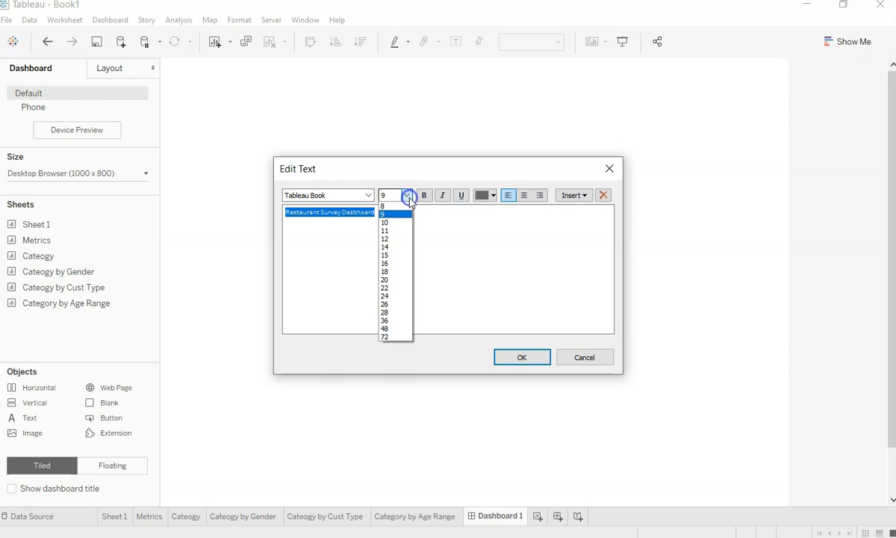
{"action": "left_click", "coordinate": [403, 303]}
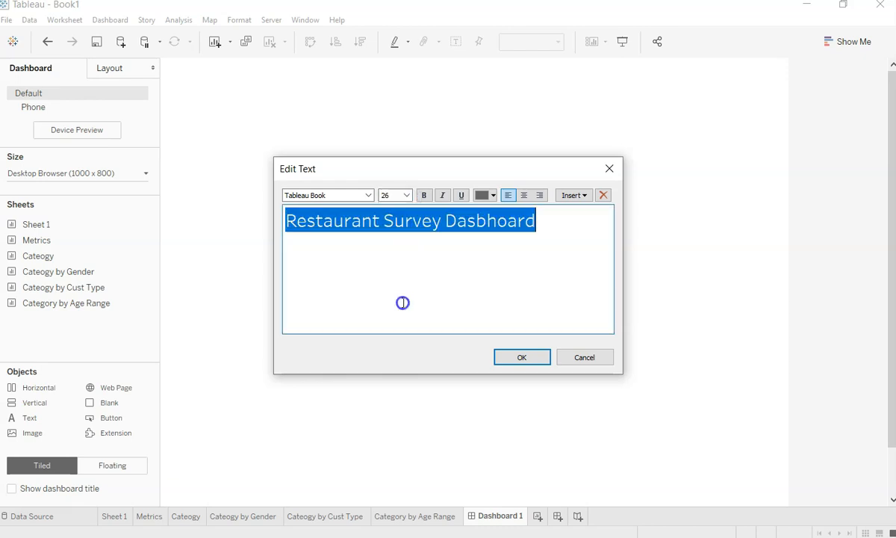
{"action": "left_click", "coordinate": [426, 197]}
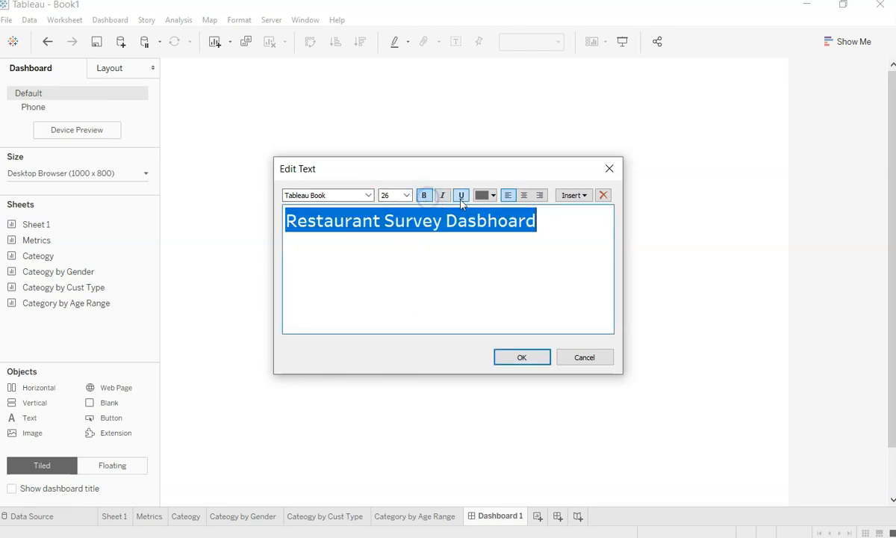
{"action": "left_click", "coordinate": [489, 195]}
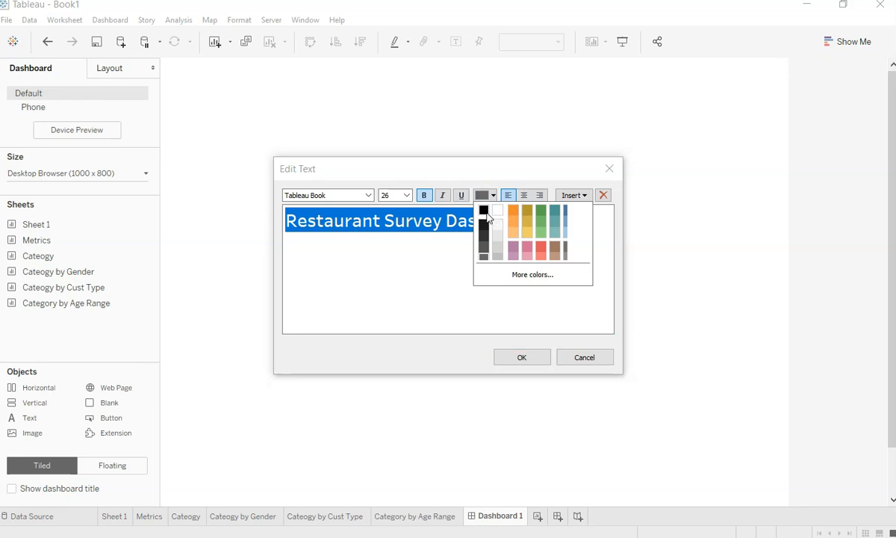
{"action": "left_click", "coordinate": [484, 211]}
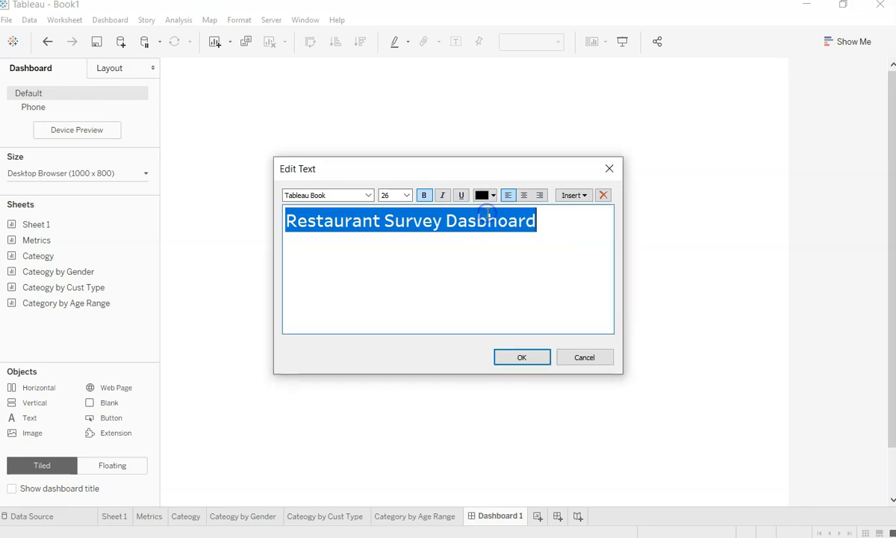
{"action": "left_click", "coordinate": [505, 274]}
{"action": "left_click", "coordinate": [530, 358]}
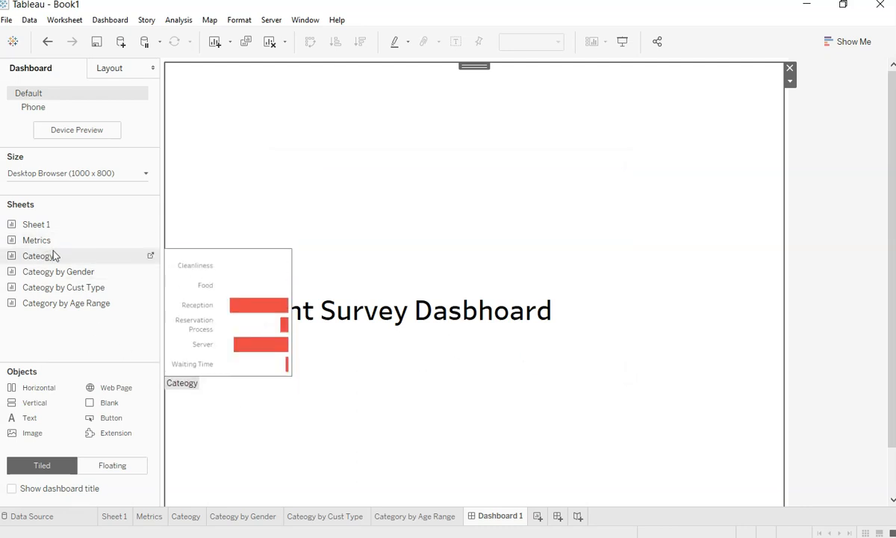
Step: Place the Cateogy sheet below the dashboard title, and Cateogy by Gender in a row beneath it
{"action": "left_click_drag", "start_coordinate": [56, 259], "coordinate": [381, 438]}
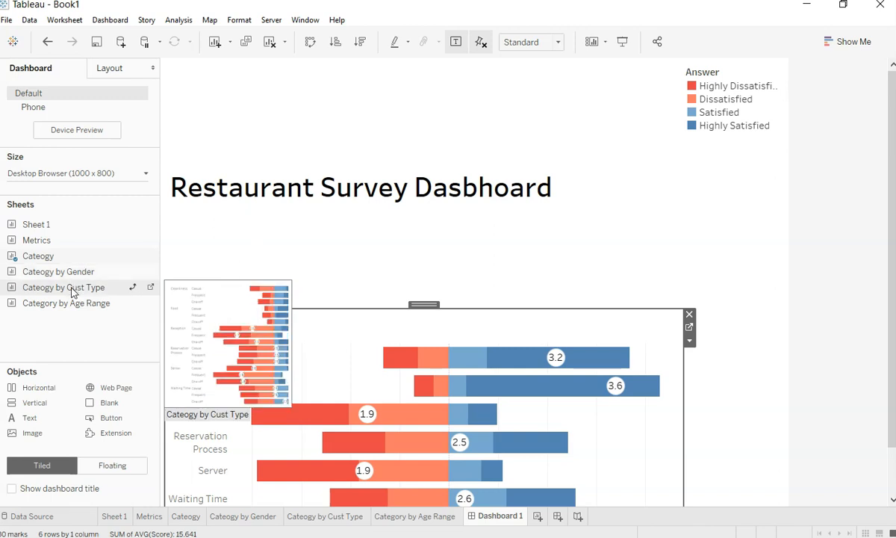
{"action": "mouse_move", "coordinate": [70, 272]}
{"action": "left_mouse_down"}
{"action": "mouse_move", "coordinate": [220, 336]}
{"action": "mouse_move", "coordinate": [236, 403]}
{"action": "left_mouse_up"}
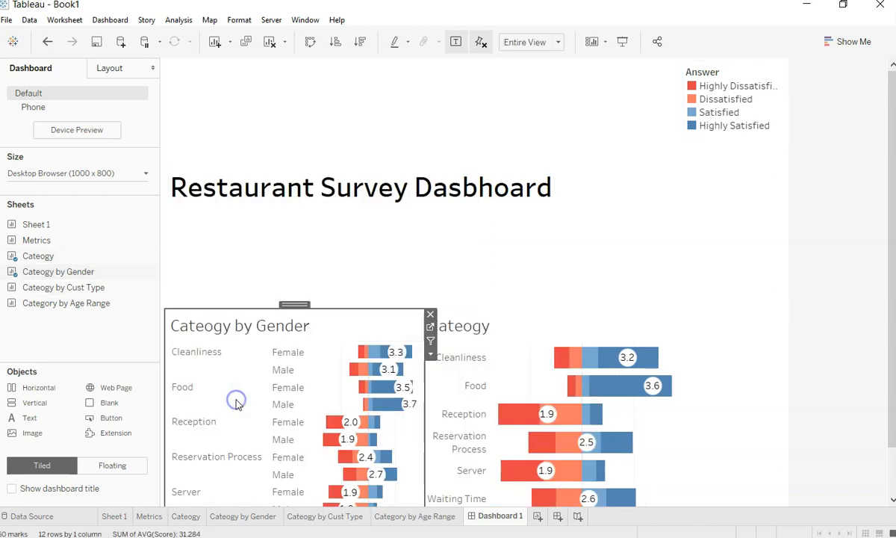
{"action": "key", "text": "ctrl+z"}
{"action": "mouse_move", "coordinate": [78, 273]}
{"action": "left_mouse_down"}
{"action": "mouse_move", "coordinate": [301, 380]}
{"action": "mouse_move", "coordinate": [311, 439]}
{"action": "mouse_move", "coordinate": [361, 498]}
{"action": "left_mouse_up"}
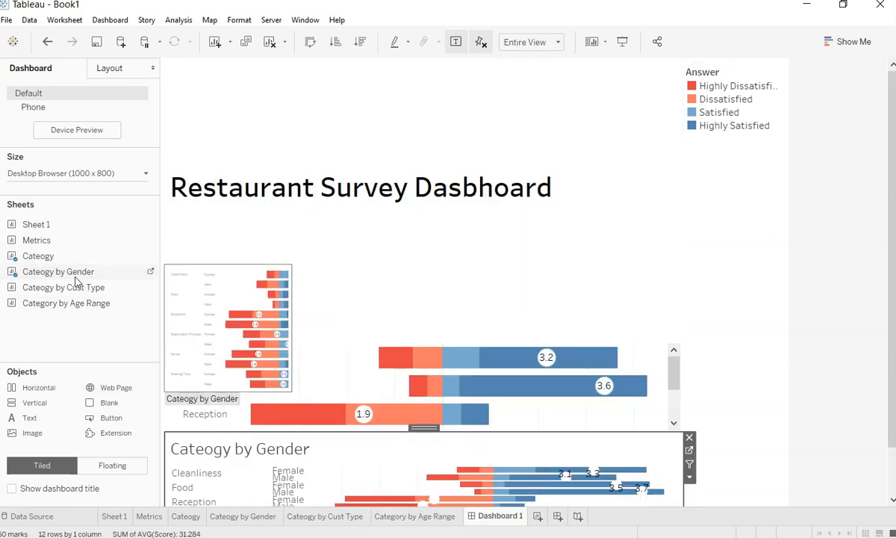
Step: Add the Cateogy by Cust Type and Category by Age Range sheets side by side, to the right of Cateogy by Gender
{"action": "mouse_move", "coordinate": [80, 286]}
{"action": "left_mouse_down"}
{"action": "mouse_move", "coordinate": [109, 300]}
{"action": "mouse_move", "coordinate": [262, 304]}
{"action": "mouse_move", "coordinate": [619, 470]}
{"action": "left_mouse_up"}
{"action": "mouse_move", "coordinate": [70, 307]}
{"action": "left_click_drag", "start_coordinate": [71, 303], "coordinate": [657, 463]}
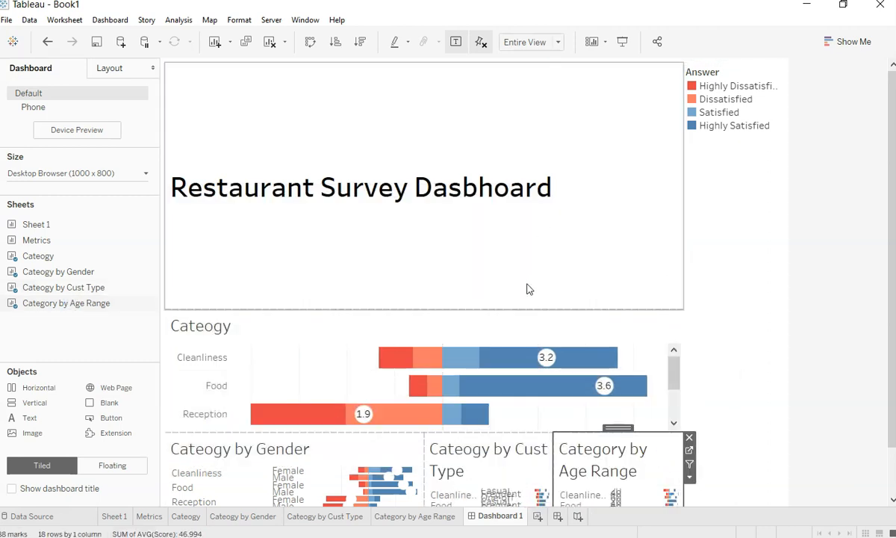
Step: Shrink the dashboard title to a one-line strip and reduce the height of the Cateogy chart to fit its six bars
{"action": "left_click_drag", "start_coordinate": [535, 309], "coordinate": [516, 98]}
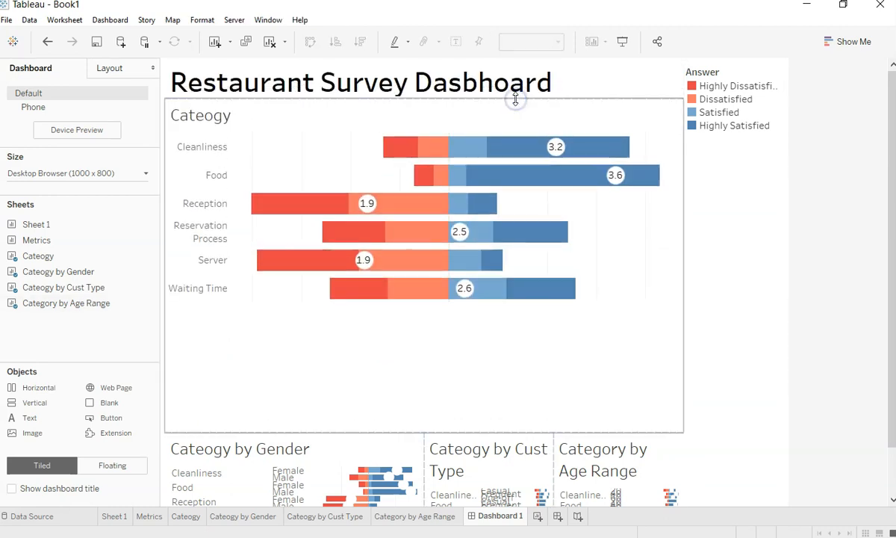
{"action": "left_click_drag", "start_coordinate": [497, 433], "coordinate": [512, 303]}
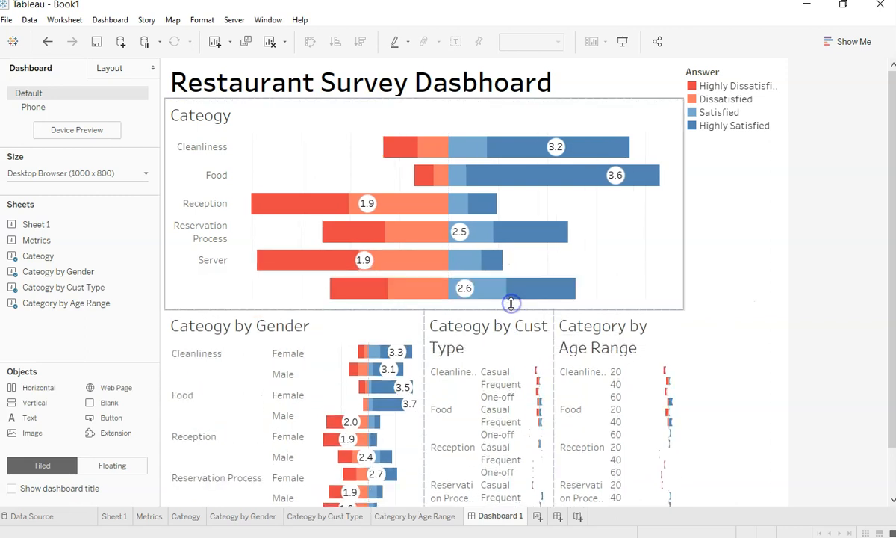
{"action": "left_click", "coordinate": [592, 250]}
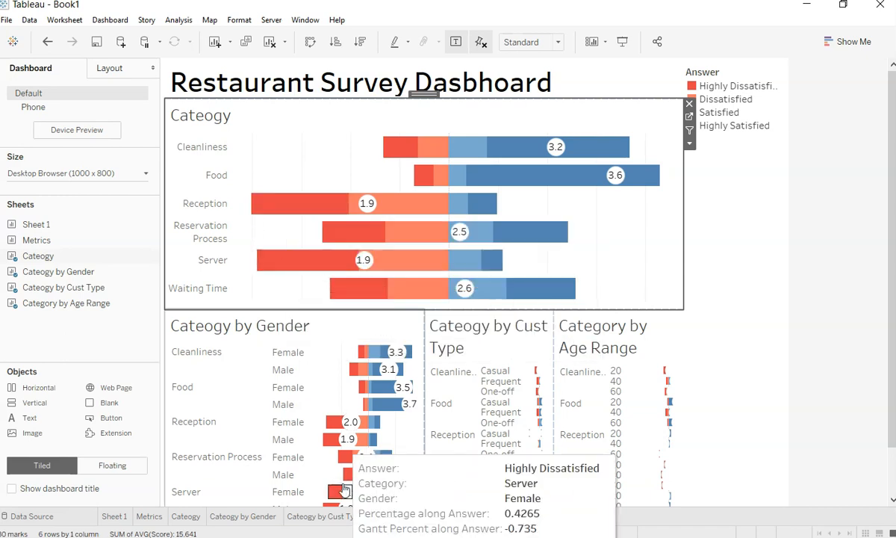
Step: Set the Cateogy worksheet to fit Entire View and slightly increase the chart's height back on Dashboard 1
{"action": "left_click", "coordinate": [186, 516]}
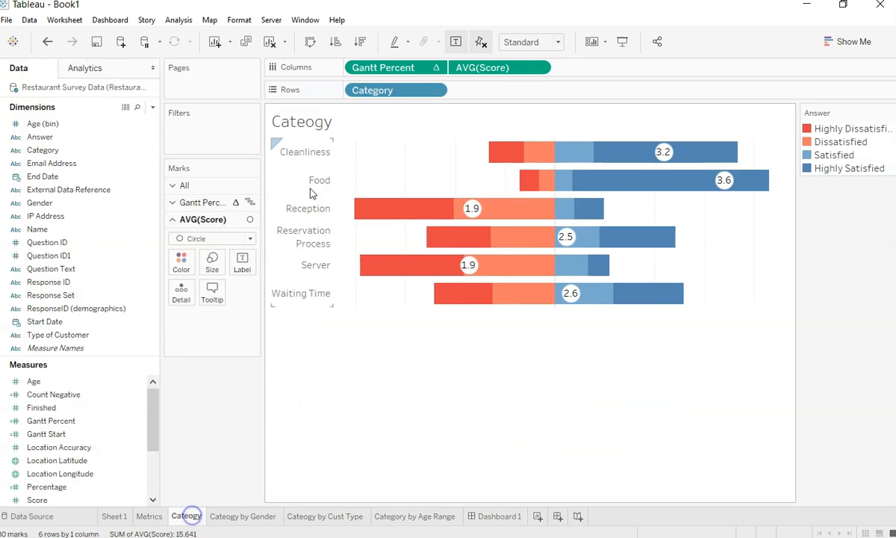
{"action": "left_click", "coordinate": [516, 43]}
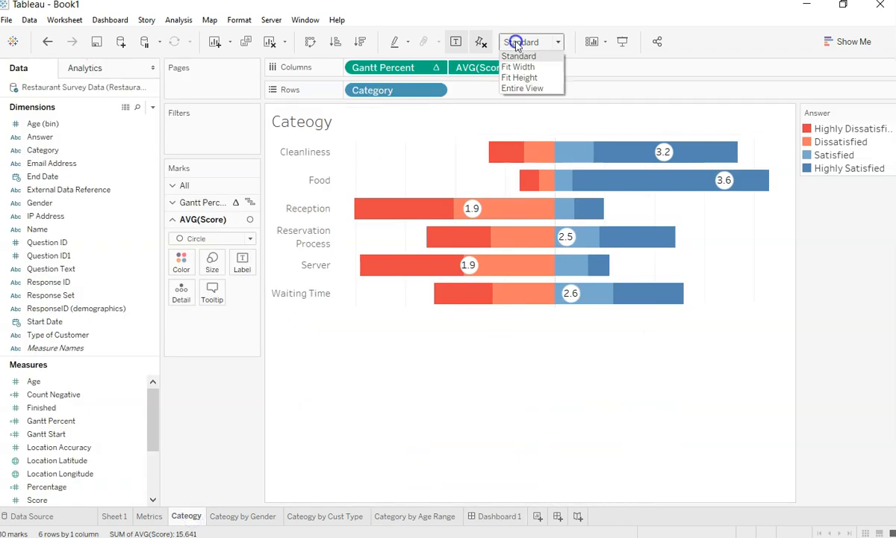
{"action": "left_click", "coordinate": [522, 87]}
{"action": "left_click", "coordinate": [498, 516]}
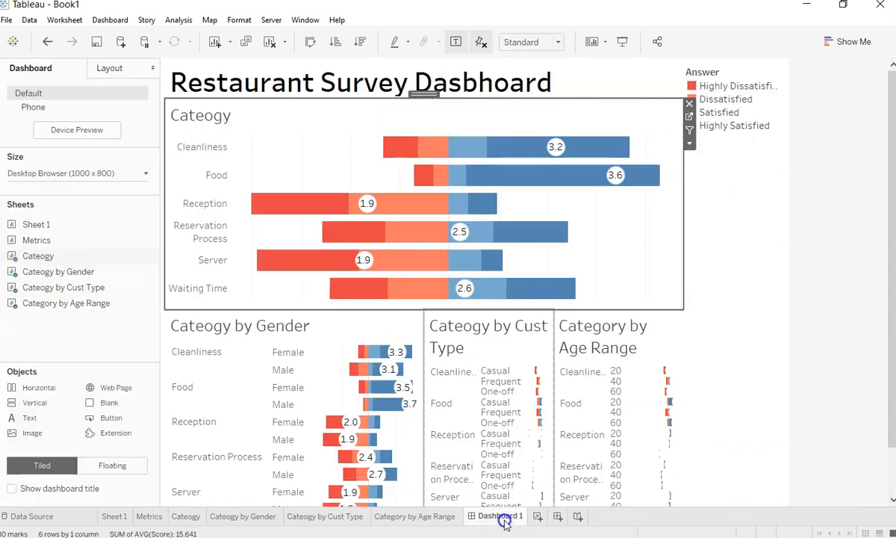
{"action": "mouse_move", "coordinate": [491, 309]}
{"action": "left_mouse_down"}
{"action": "mouse_move", "coordinate": [500, 286]}
{"action": "mouse_move", "coordinate": [504, 316]}
{"action": "left_mouse_up"}
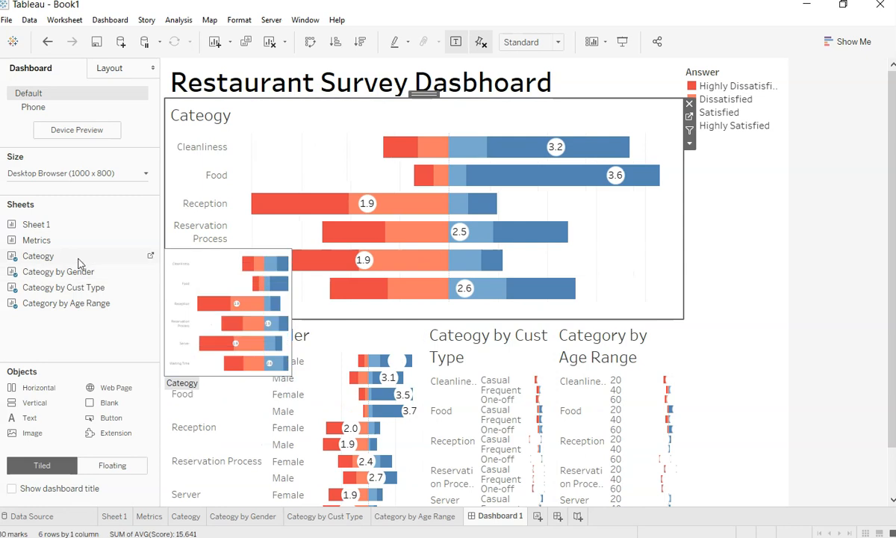
Step: Remove the Cateogy chart from the dashboard and add it again between the title and the lower row of charts
{"action": "mouse_move", "coordinate": [24, 260]}
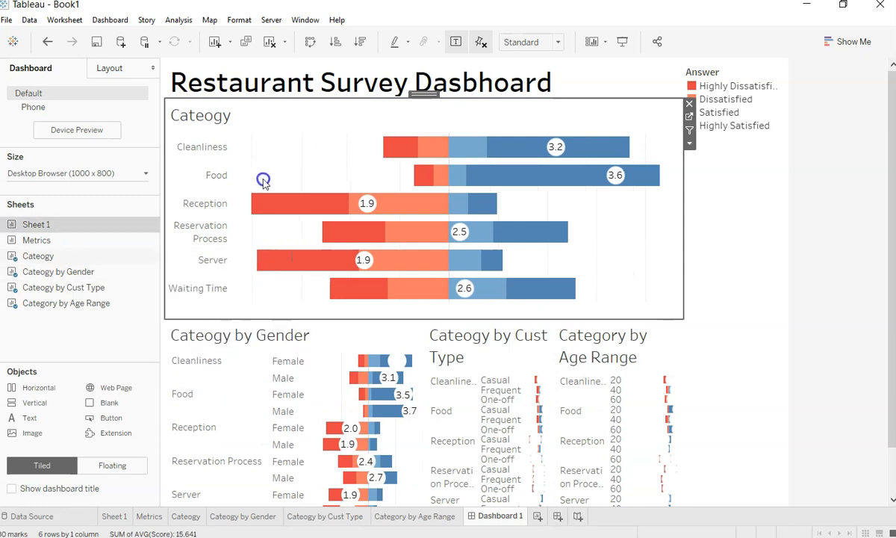
{"action": "left_click", "coordinate": [689, 104]}
{"action": "left_click_drag", "start_coordinate": [52, 254], "coordinate": [267, 311]}
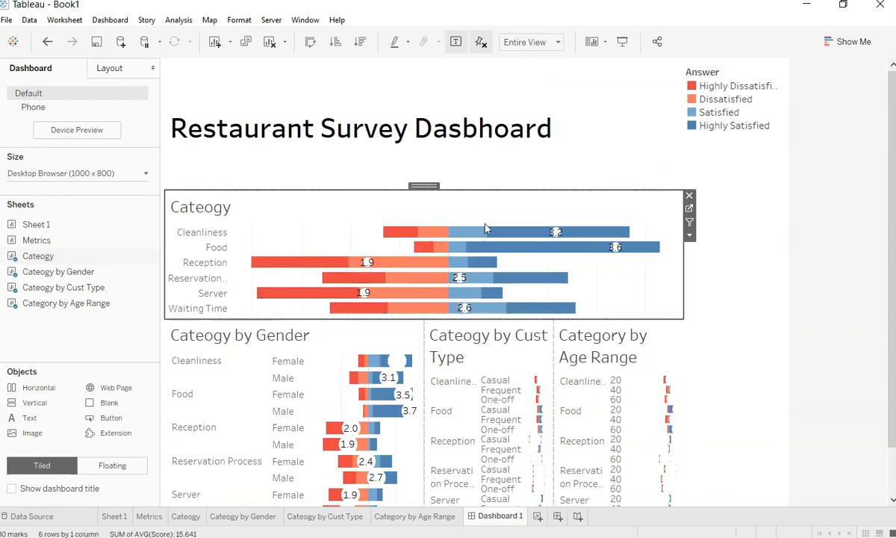
Step: Tighten the layout by shrinking the title strip, raising the top of the lower chart row and narrowing Cateogy by Gender
{"action": "left_click_drag", "start_coordinate": [489, 192], "coordinate": [500, 95]}
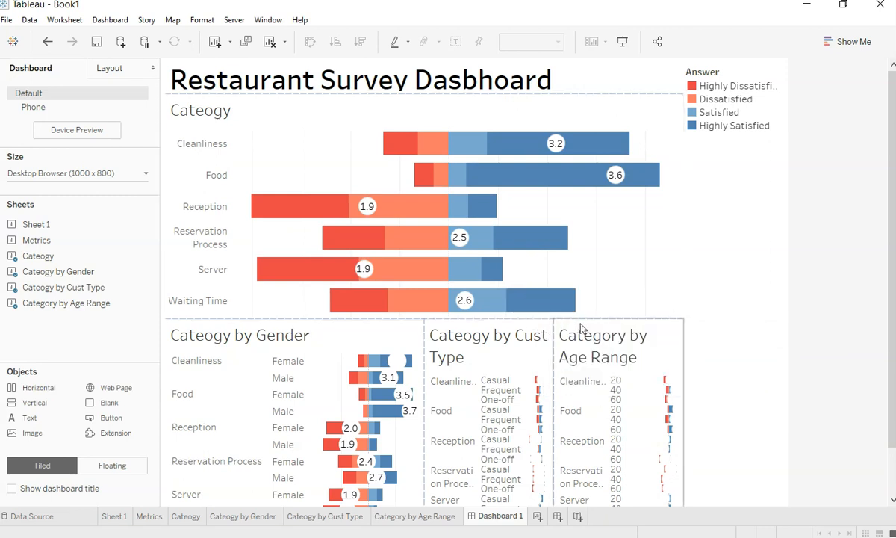
{"action": "left_click", "coordinate": [657, 286]}
{"action": "left_click_drag", "start_coordinate": [654, 319], "coordinate": [646, 266]}
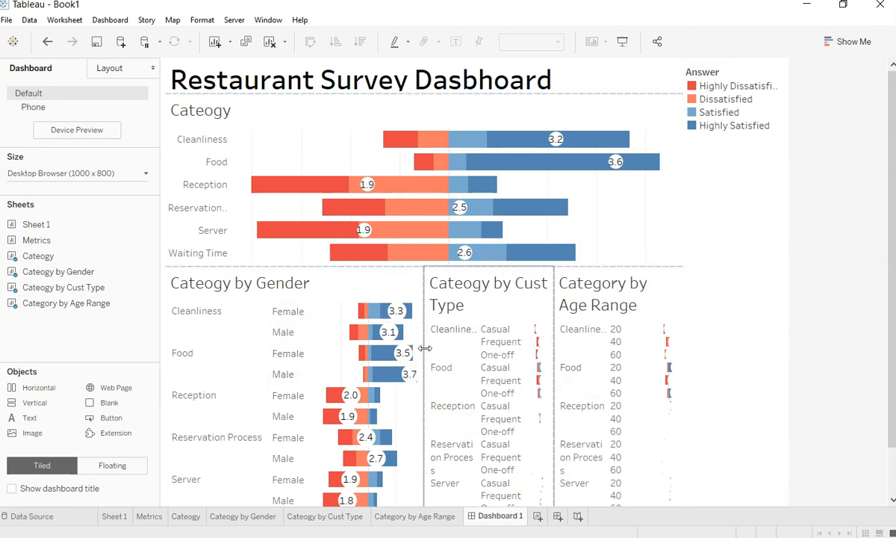
{"action": "left_click_drag", "start_coordinate": [426, 348], "coordinate": [404, 349]}
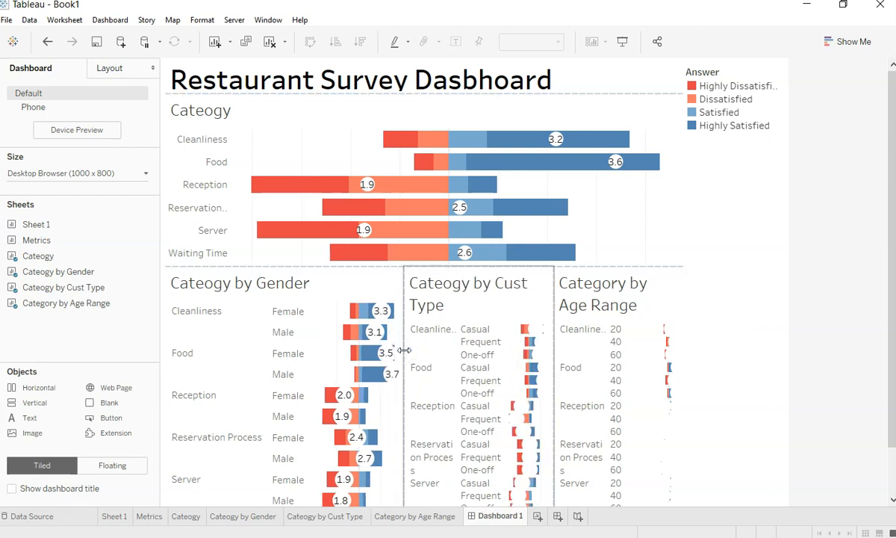
Step: Move the Answer color legend between the title and the Cateogy chart, and shrink it to a single horizontal row
{"action": "left_click", "coordinate": [710, 224]}
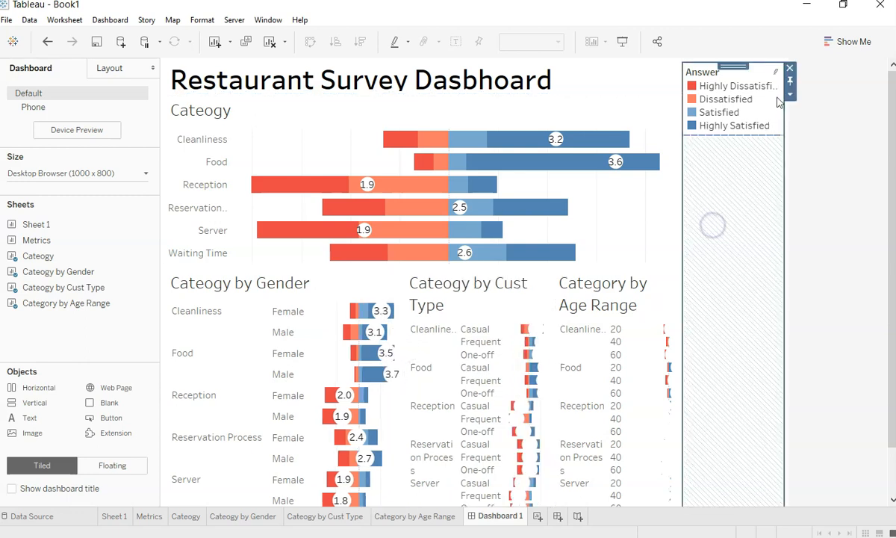
{"action": "left_click_drag", "start_coordinate": [737, 64], "coordinate": [613, 112]}
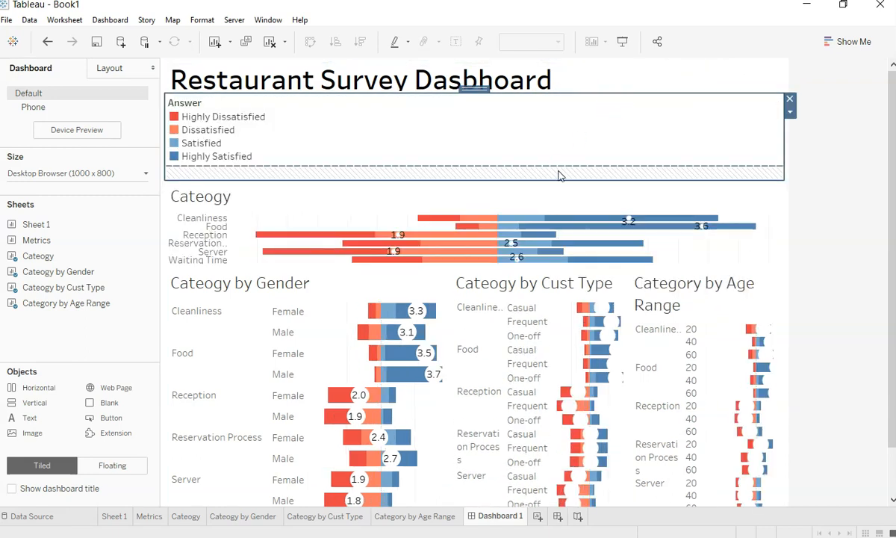
{"action": "left_click_drag", "start_coordinate": [544, 181], "coordinate": [560, 124]}
{"action": "left_click_drag", "start_coordinate": [501, 125], "coordinate": [524, 112]}
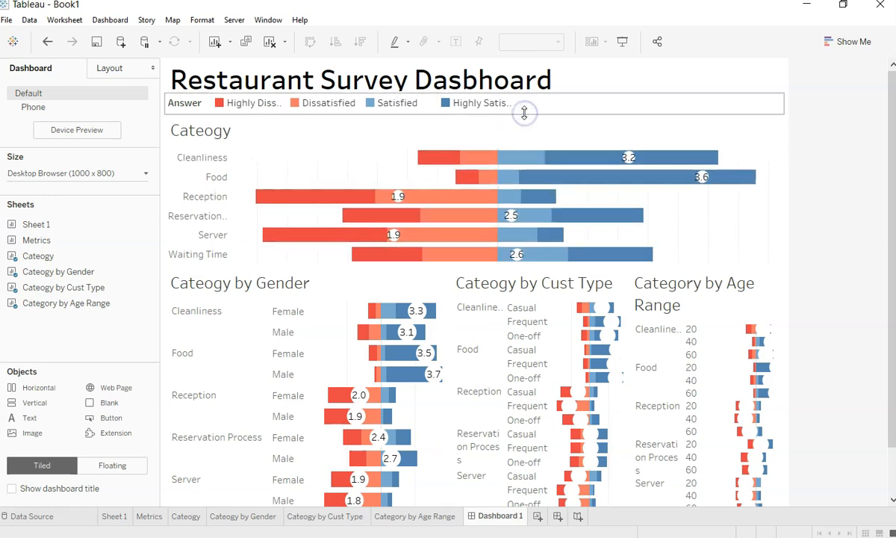
Step: Hide the Answer title of the color legend
{"action": "left_click", "coordinate": [508, 104]}
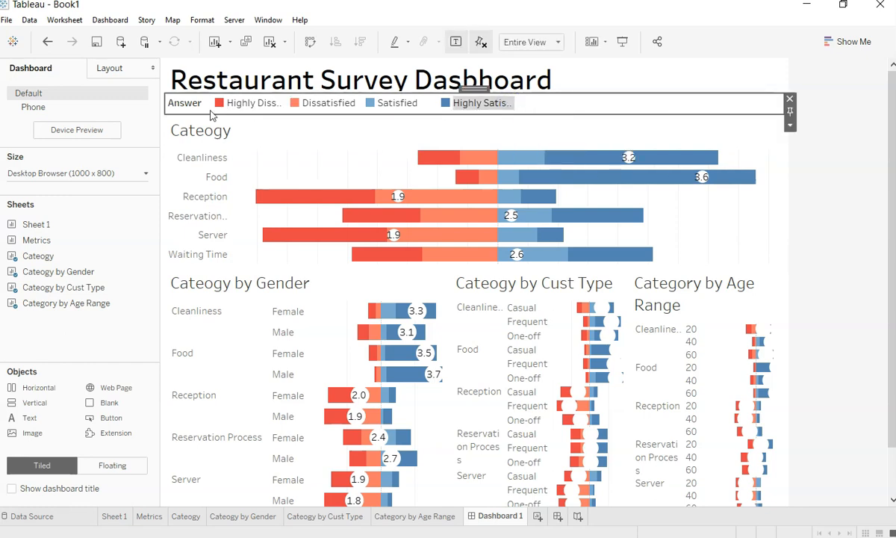
{"action": "left_click", "coordinate": [543, 105]}
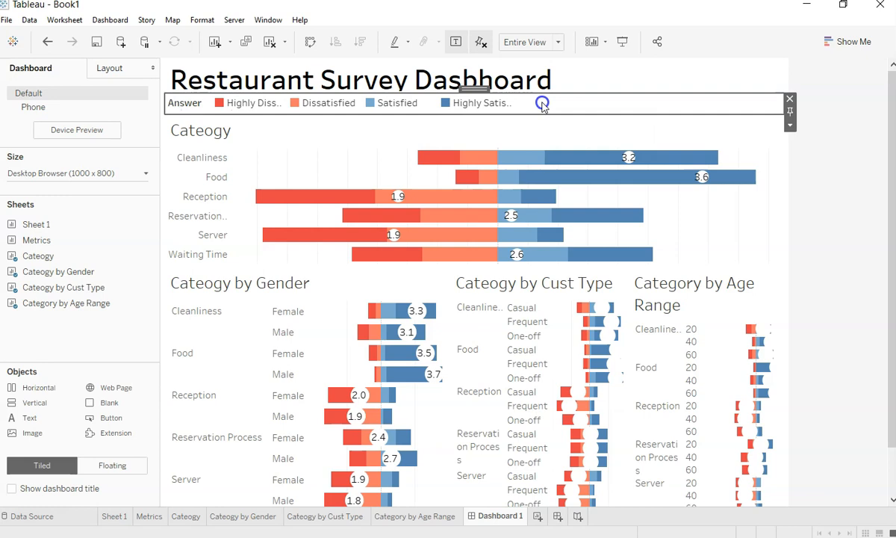
{"action": "right_click", "coordinate": [184, 107]}
{"action": "left_click", "coordinate": [212, 147]}
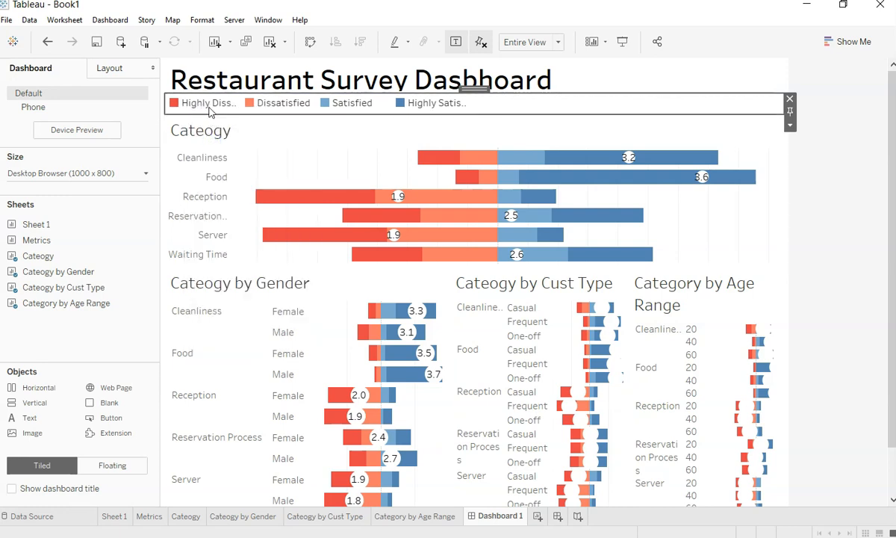
{"action": "left_click", "coordinate": [262, 114]}
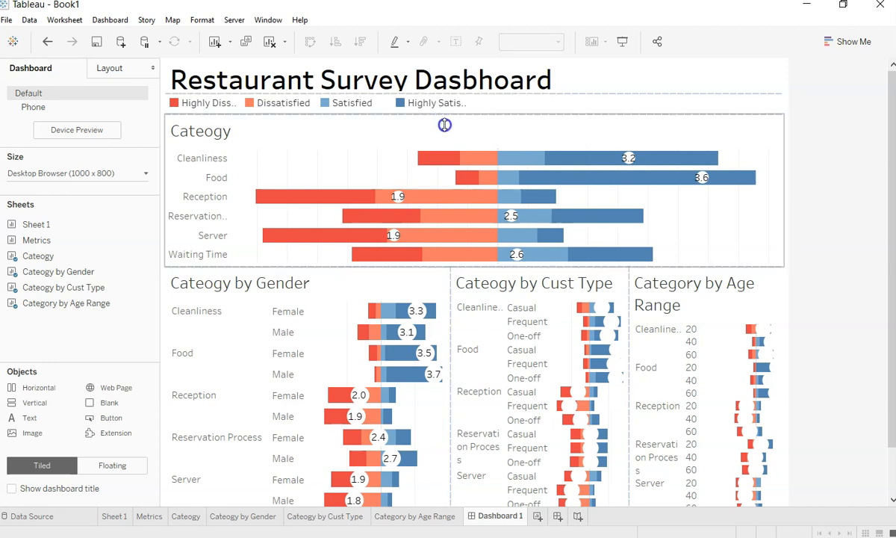
Step: Hide the title of the Cateogy chart on the dashboard
{"action": "left_click", "coordinate": [211, 131]}
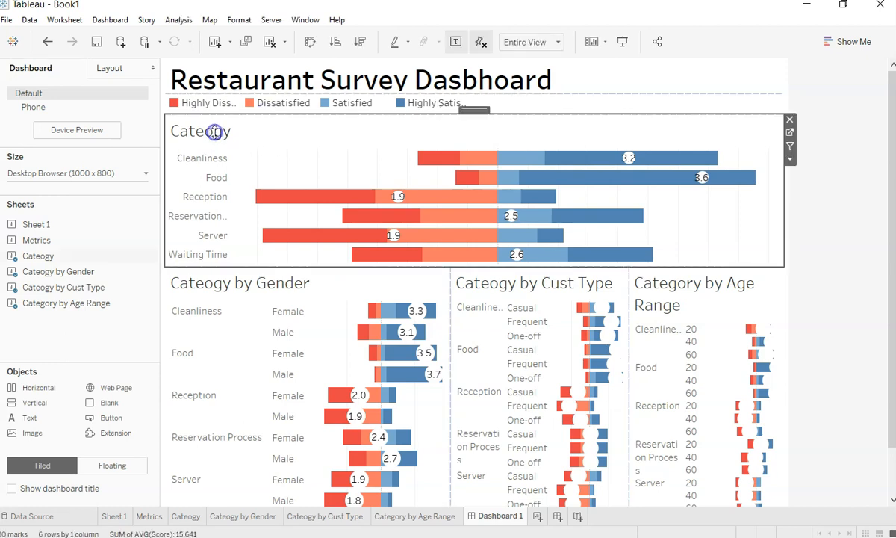
{"action": "right_click", "coordinate": [215, 134]}
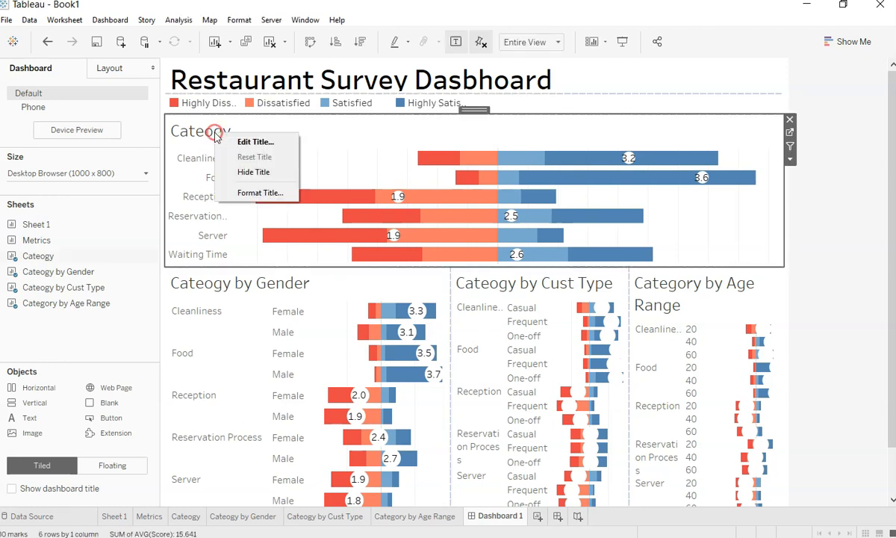
{"action": "left_click", "coordinate": [254, 173]}
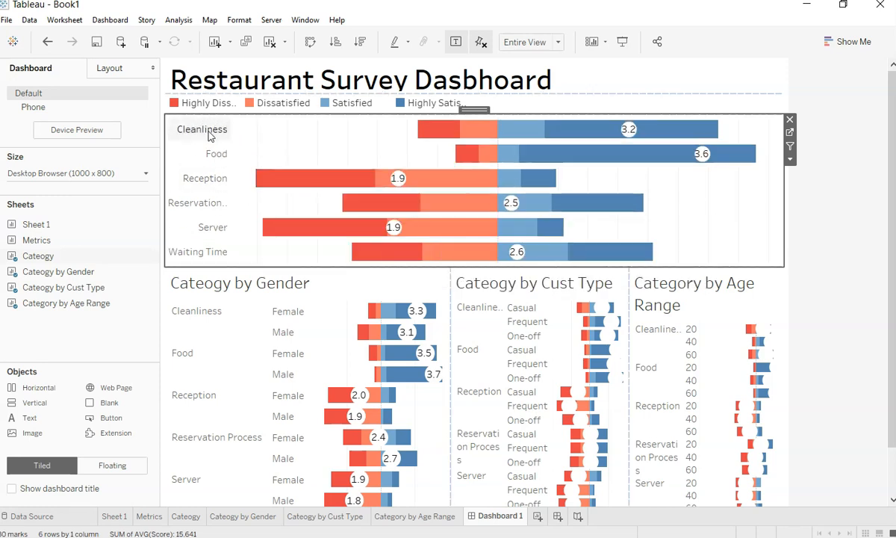
Step: Format the Cateogy by Gender chart title as 10-point bold
{"action": "right_click", "coordinate": [256, 282]}
{"action": "left_click", "coordinate": [265, 286]}
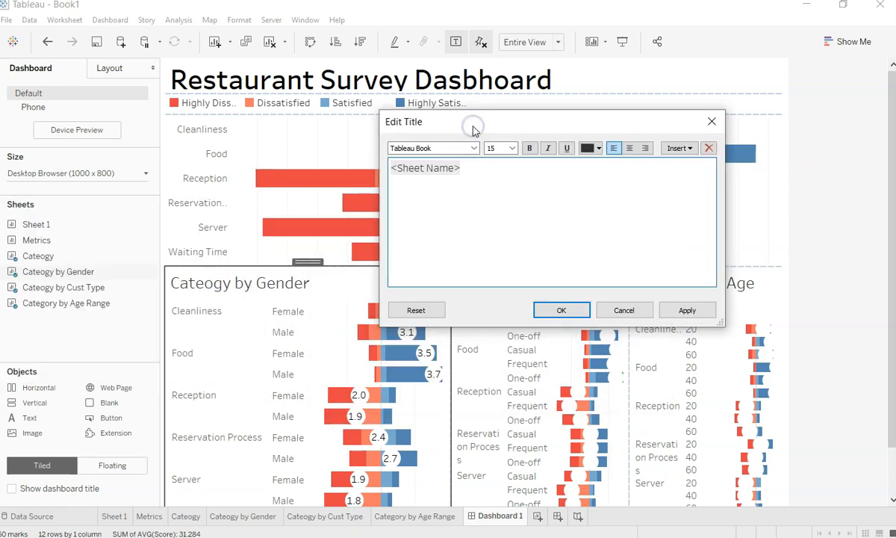
{"action": "left_click", "coordinate": [513, 148]}
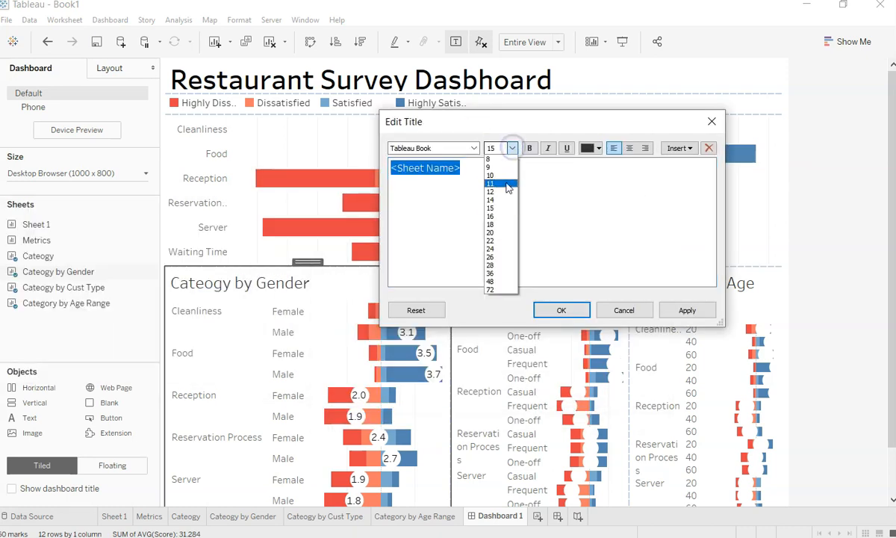
{"action": "left_click", "coordinate": [517, 162]}
{"action": "left_click", "coordinate": [686, 310]}
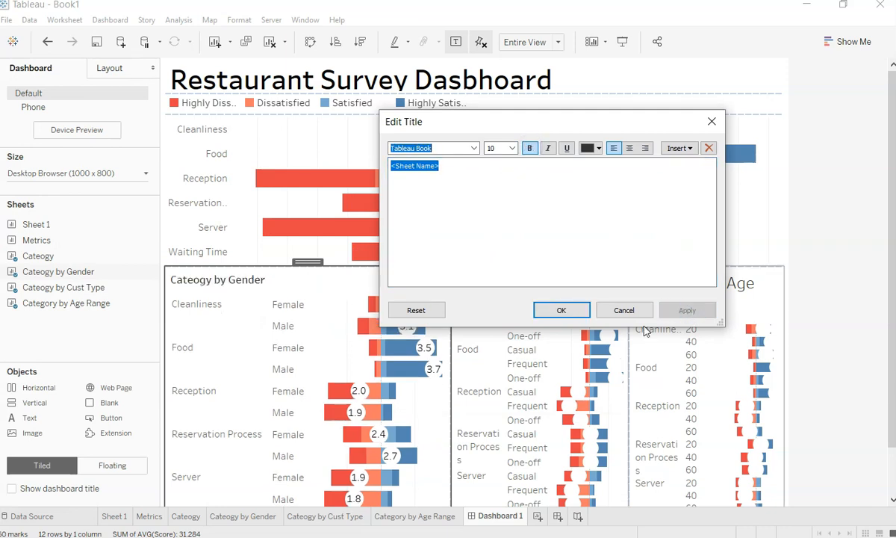
{"action": "left_click", "coordinate": [561, 310]}
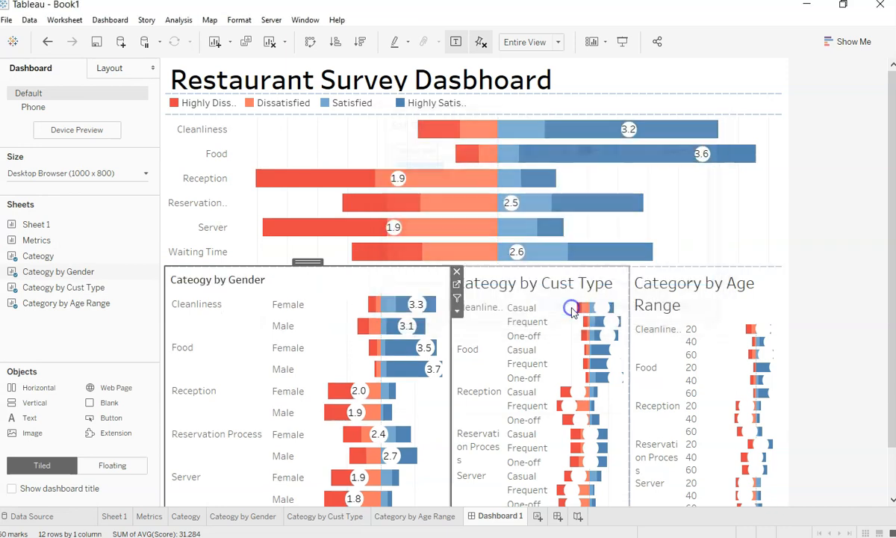
Step: Format the Cateogy by Cust Type chart title as 10-point bold
{"action": "double_click", "coordinate": [529, 285]}
{"action": "key", "text": "ctrl+a"}
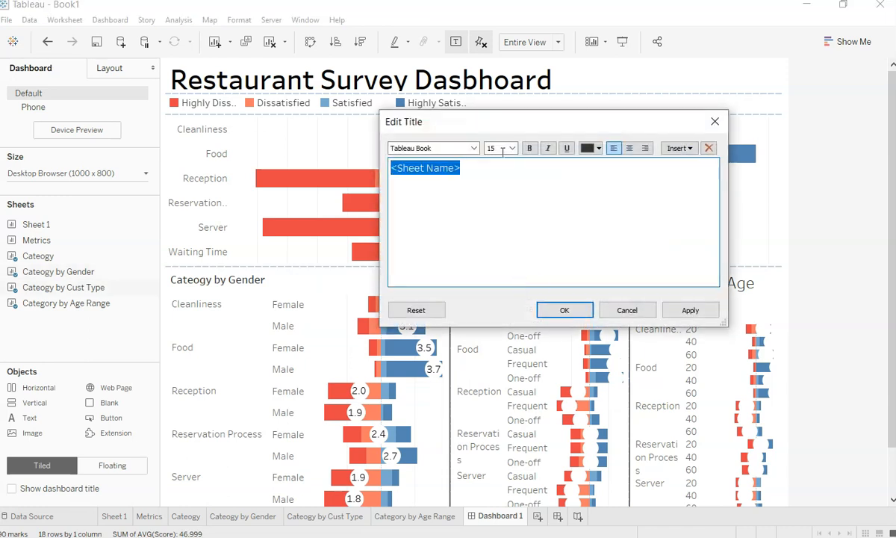
{"action": "left_click", "coordinate": [512, 147]}
{"action": "left_click", "coordinate": [504, 175]}
{"action": "left_click", "coordinate": [529, 148]}
{"action": "left_click", "coordinate": [687, 312]}
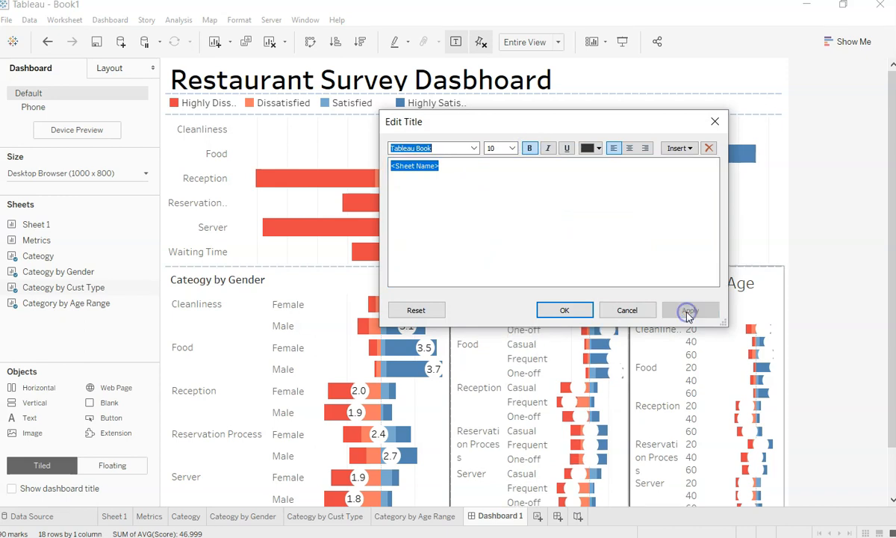
{"action": "left_click", "coordinate": [564, 310]}
Step: Format the Category by Age Range chart title as 10-point bold
{"action": "double_click", "coordinate": [676, 290]}
{"action": "key", "text": "ctrl+a"}
{"action": "left_click", "coordinate": [512, 149]}
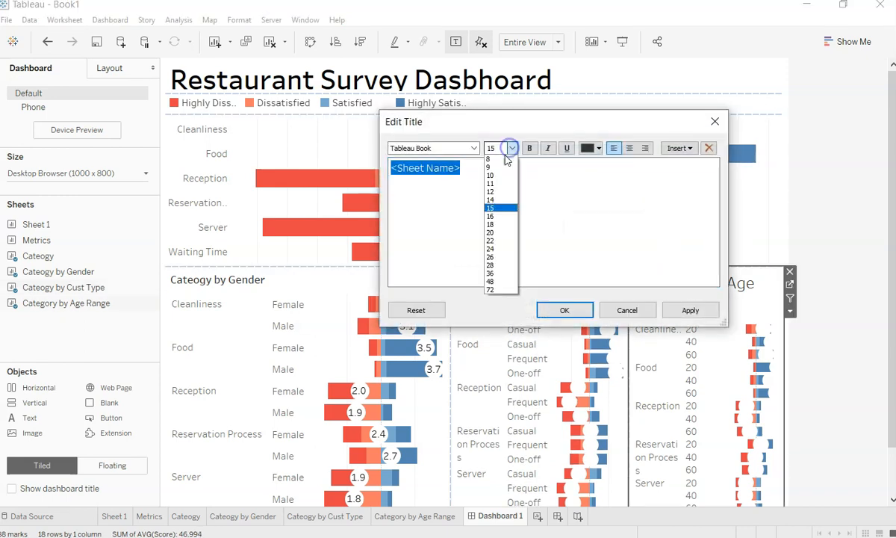
{"action": "left_click", "coordinate": [500, 174]}
{"action": "left_click", "coordinate": [527, 150]}
{"action": "left_click", "coordinate": [686, 310]}
{"action": "left_click", "coordinate": [578, 312]}
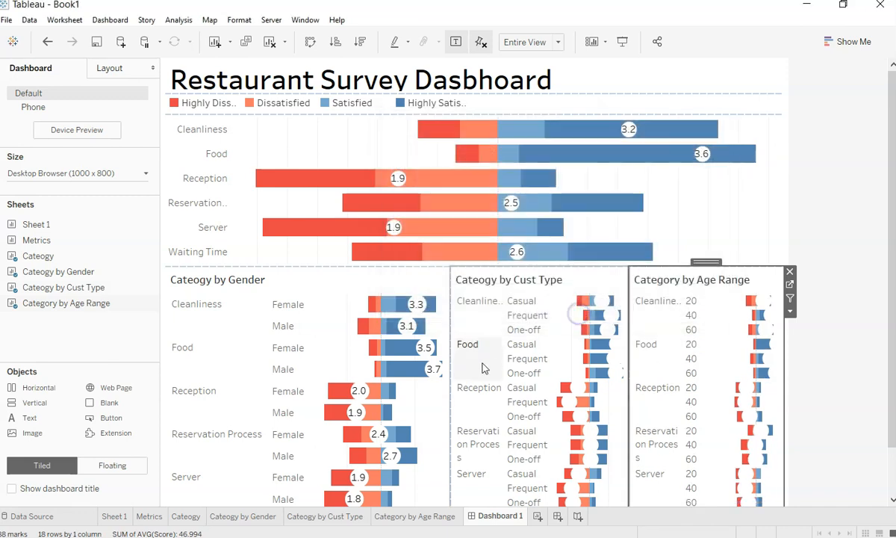
Step: Narrow the Cateogy by Gender chart and its Category and Gender label columns, giving the freed width to Cateogy by Cust Type
{"action": "left_click_drag", "start_coordinate": [450, 370], "coordinate": [428, 373]}
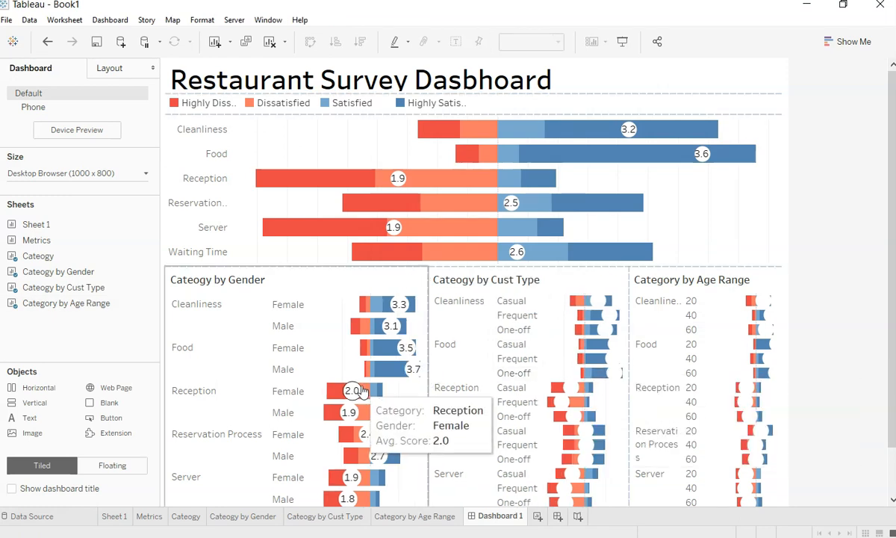
{"action": "left_click_drag", "start_coordinate": [427, 370], "coordinate": [404, 371]}
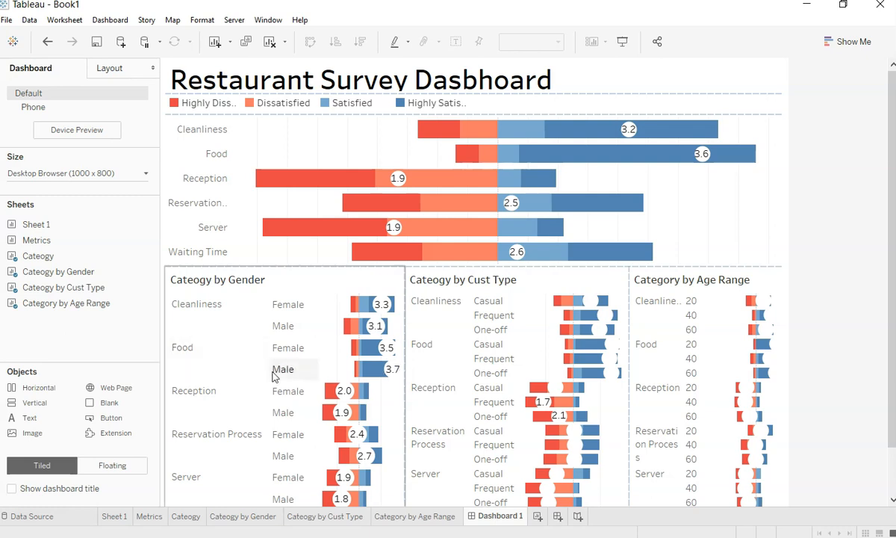
{"action": "left_click_drag", "start_coordinate": [267, 371], "coordinate": [230, 374]}
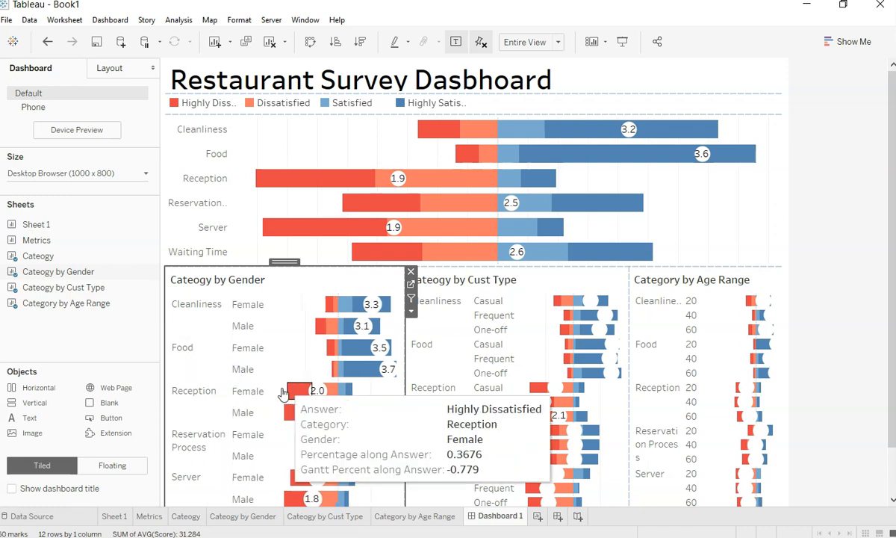
{"action": "left_click_drag", "start_coordinate": [277, 392], "coordinate": [265, 397]}
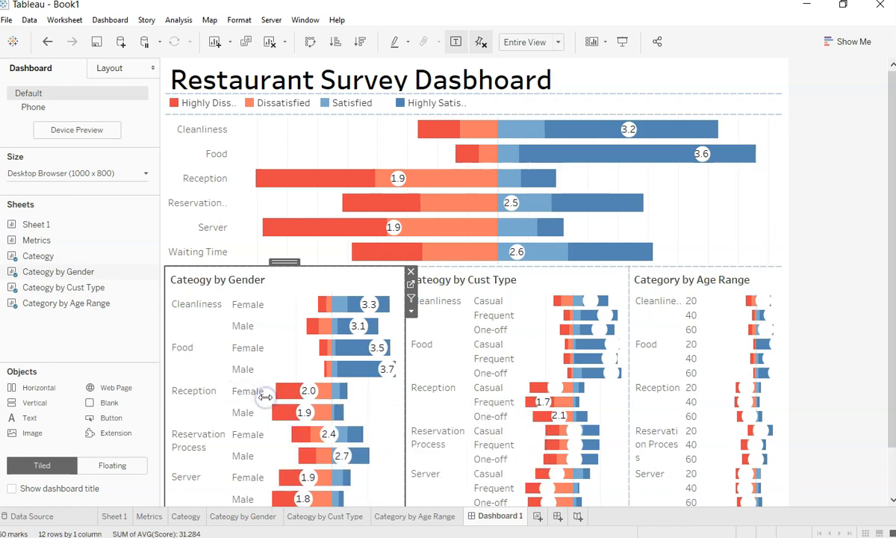
{"action": "left_click_drag", "start_coordinate": [403, 403], "coordinate": [381, 405]}
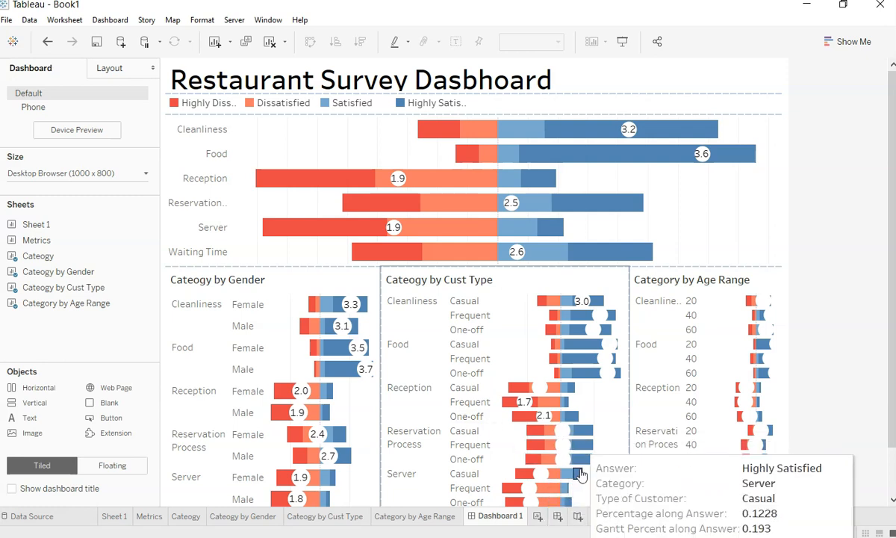
Step: Set the dashboard's fixed size to a height of 1000 px
{"action": "scroll", "coordinate": [580, 474], "scroll_direction": "down", "scroll_amount": 3}
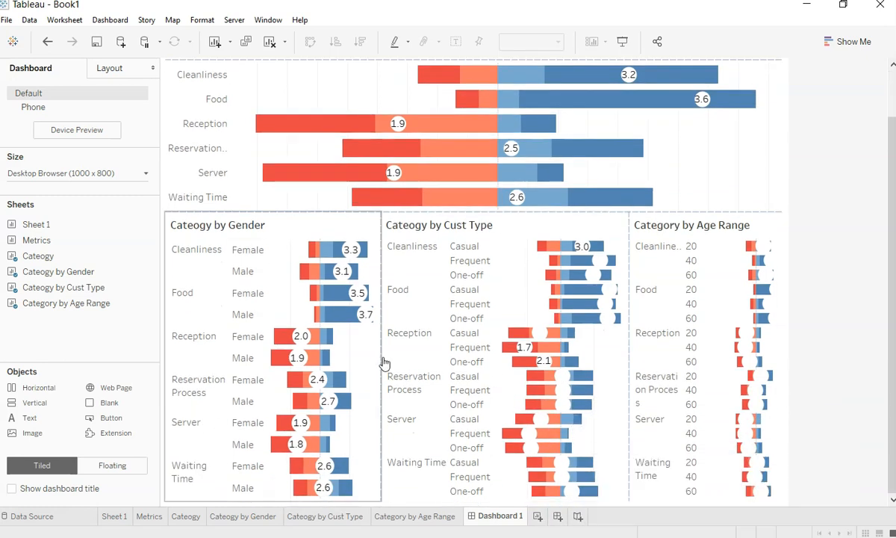
{"action": "left_click", "coordinate": [145, 174]}
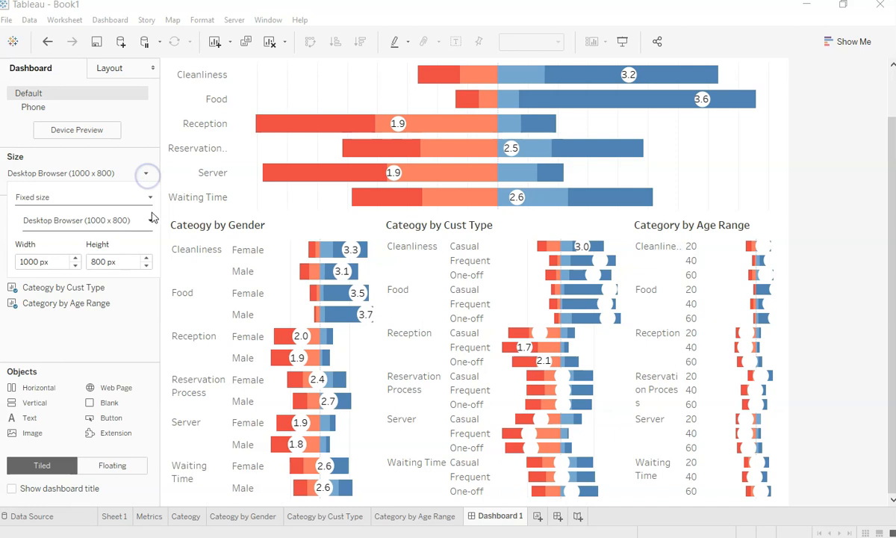
{"action": "left_click", "coordinate": [147, 258]}
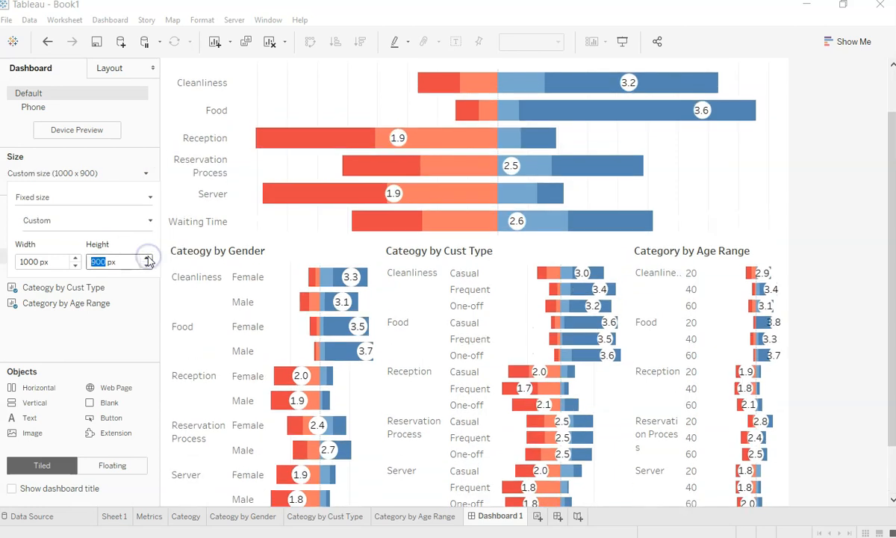
{"action": "left_click", "coordinate": [148, 258]}
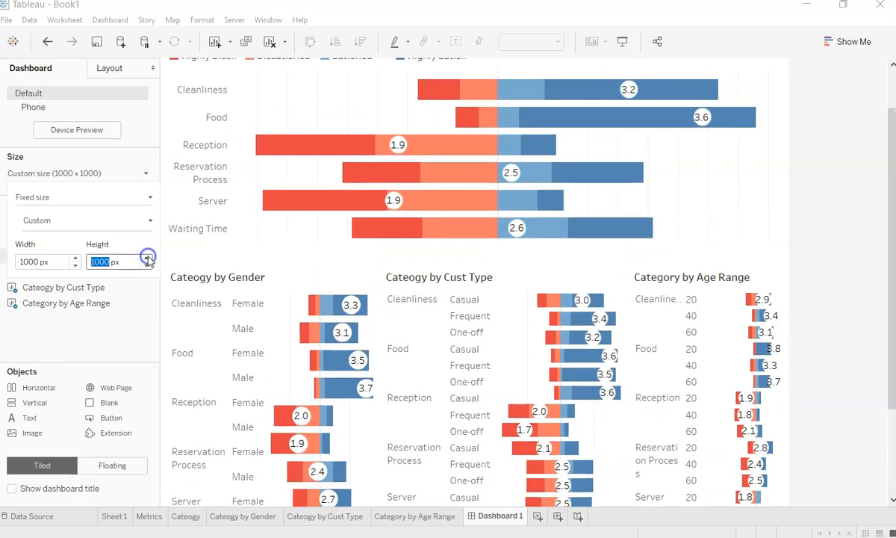
{"action": "left_click", "coordinate": [394, 267]}
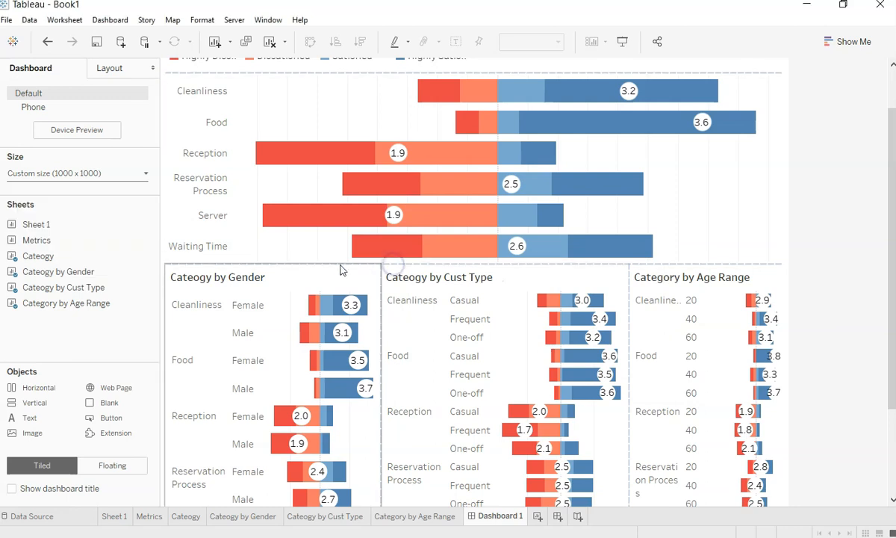
Step: Shorten the overall category chart under the legend, giving the freed height to the three breakdown charts
{"action": "scroll", "coordinate": [325, 248], "scroll_direction": "up", "scroll_amount": 2}
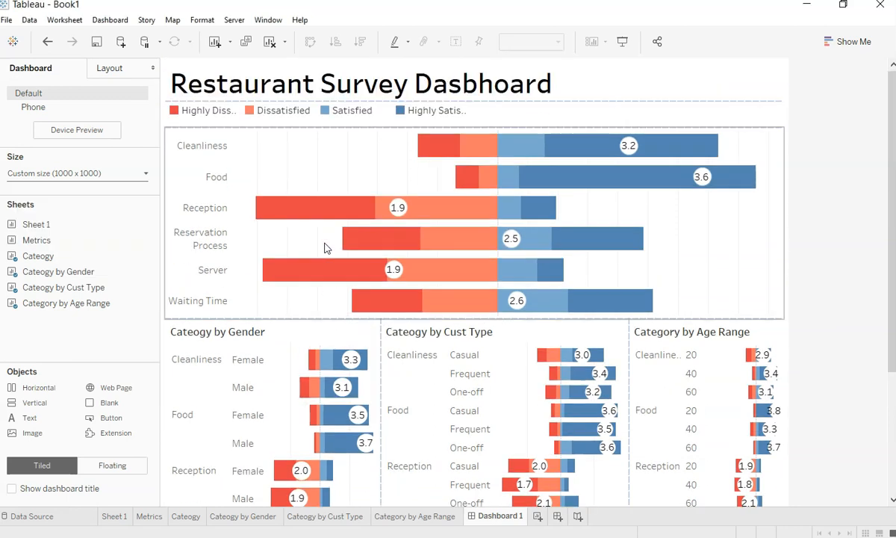
{"action": "left_click", "coordinate": [312, 293]}
{"action": "left_click_drag", "start_coordinate": [326, 319], "coordinate": [326, 290]}
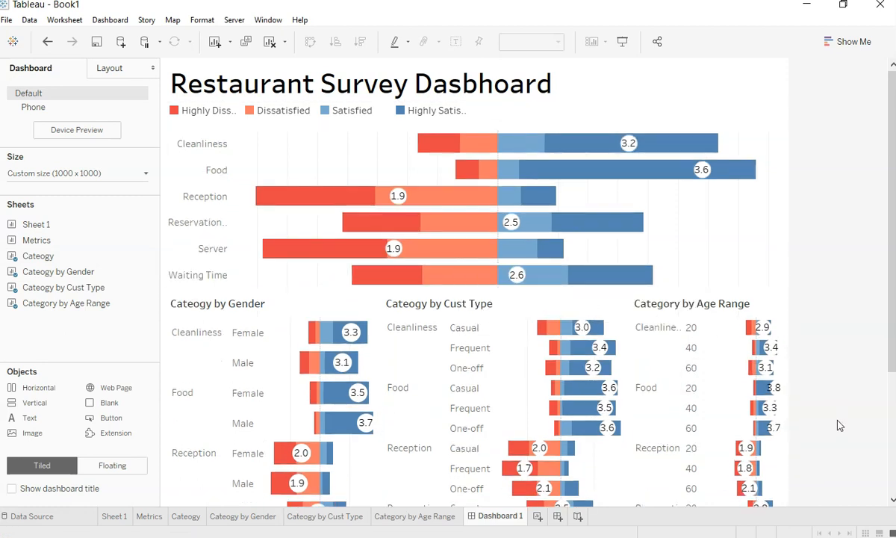
Step: Slightly narrow the Category label column in Cateogy by Cust Type, and narrow that chart to widen Category by Age Range
{"action": "scroll", "coordinate": [838, 427], "scroll_direction": "down", "scroll_amount": 6}
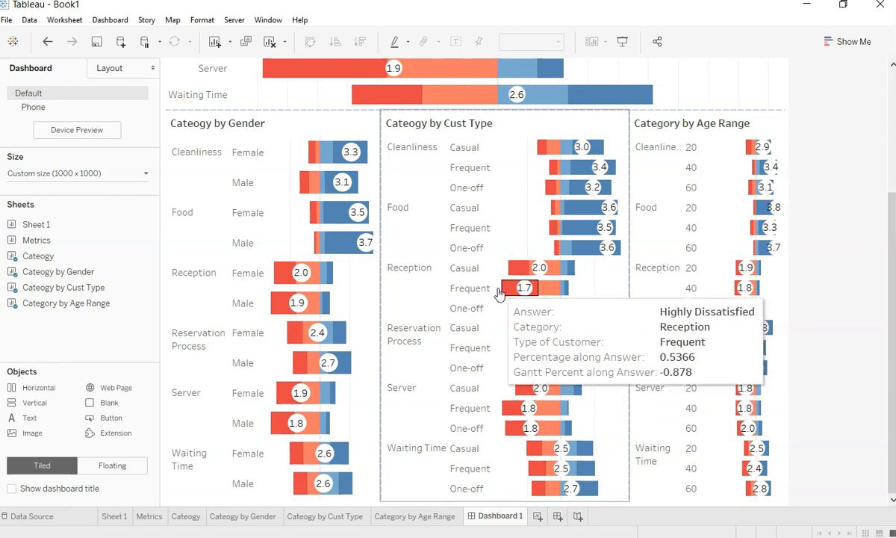
{"action": "left_click", "coordinate": [443, 301]}
{"action": "left_click_drag", "start_coordinate": [443, 302], "coordinate": [442, 302]}
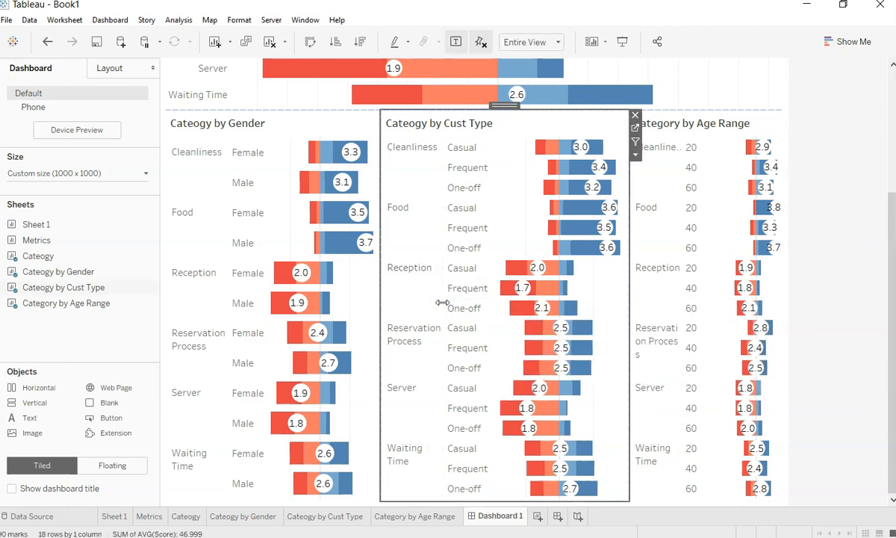
{"action": "left_click_drag", "start_coordinate": [630, 290], "coordinate": [596, 305]}
{"action": "left_click", "coordinate": [822, 333]}
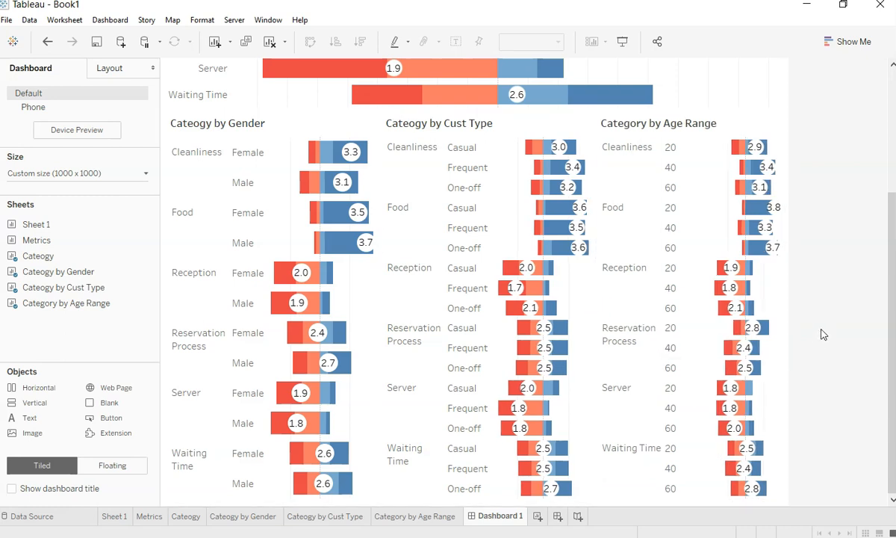
{"action": "left_click", "coordinate": [662, 319]}
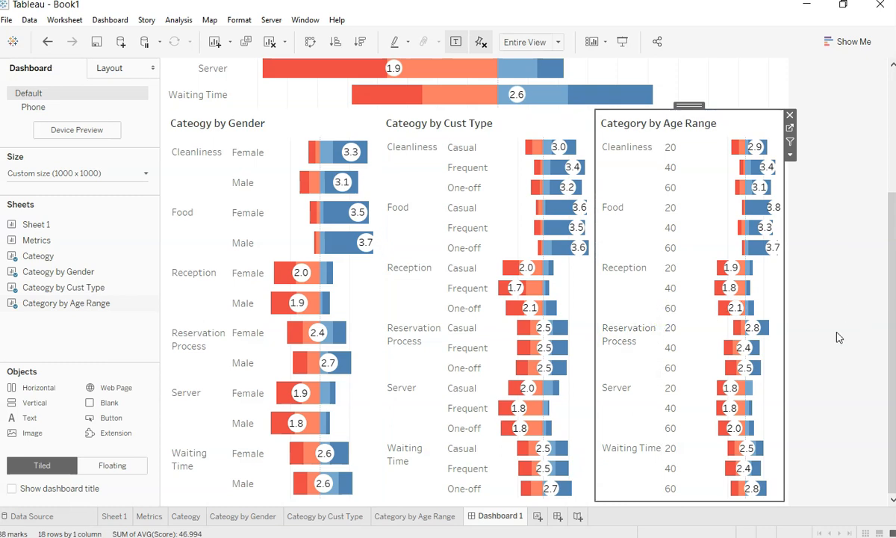
{"action": "left_click", "coordinate": [836, 335]}
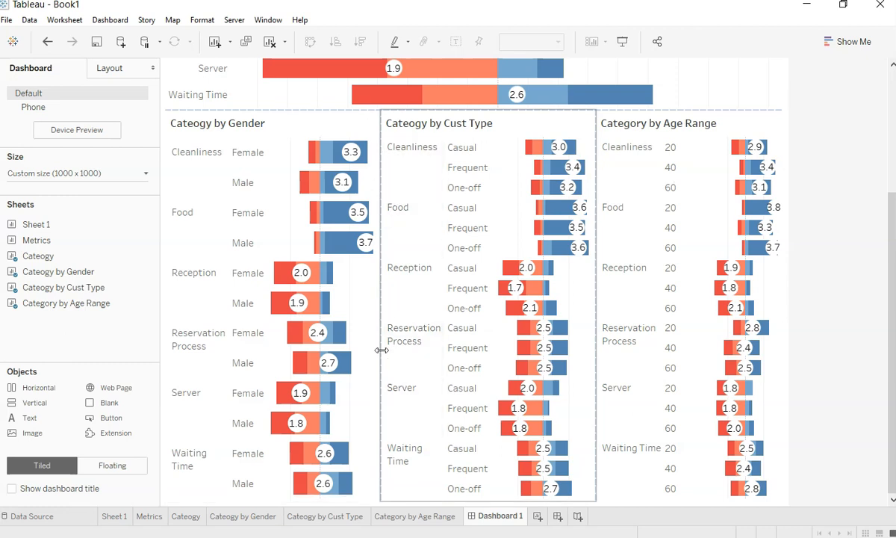
Step: Insert a Blank object between Cateogy by Gender and Cateogy by Cust Type and give it a light grey background
{"action": "left_click_drag", "start_coordinate": [186, 369], "coordinate": [381, 280]}
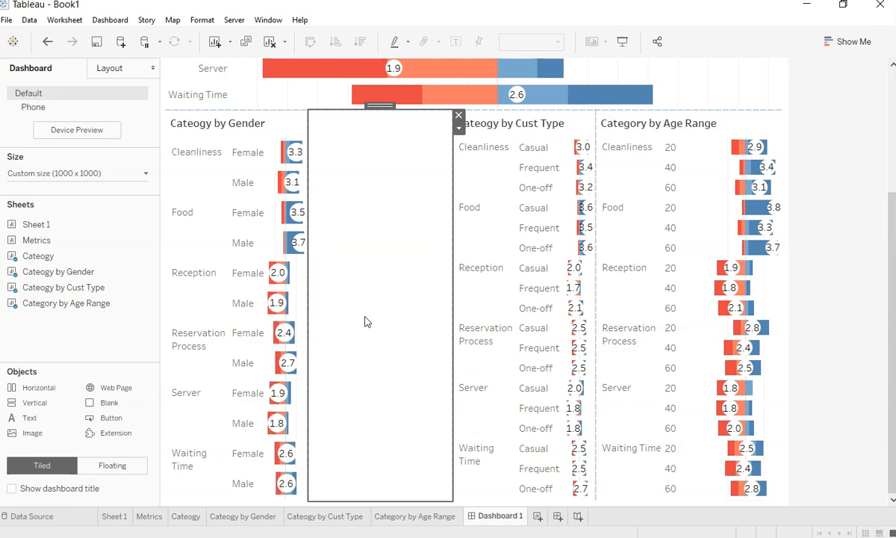
{"action": "left_click", "coordinate": [458, 128]}
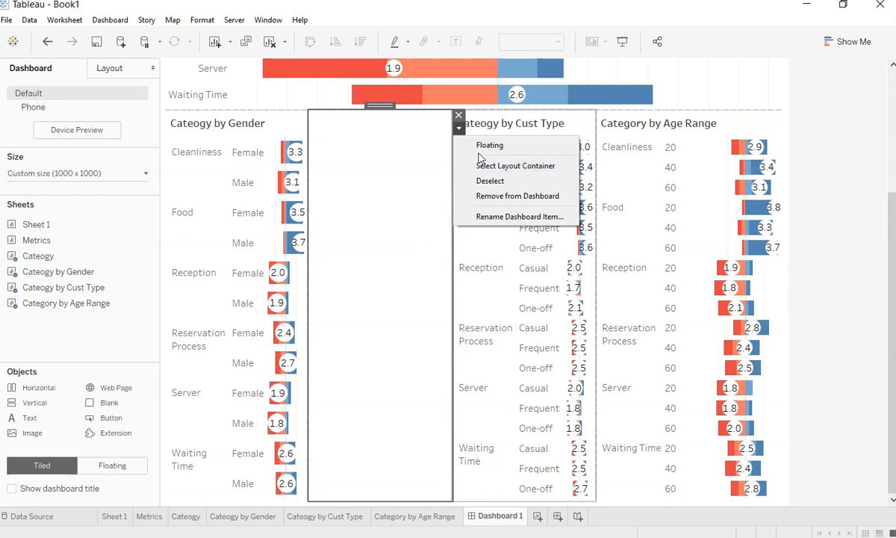
{"action": "left_click", "coordinate": [414, 148]}
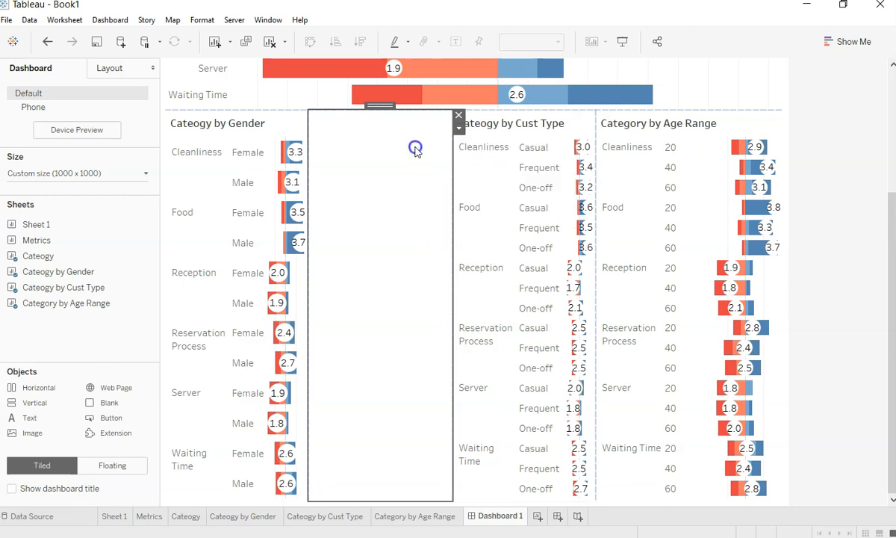
{"action": "left_click", "coordinate": [119, 72]}
{"action": "left_click", "coordinate": [133, 287]}
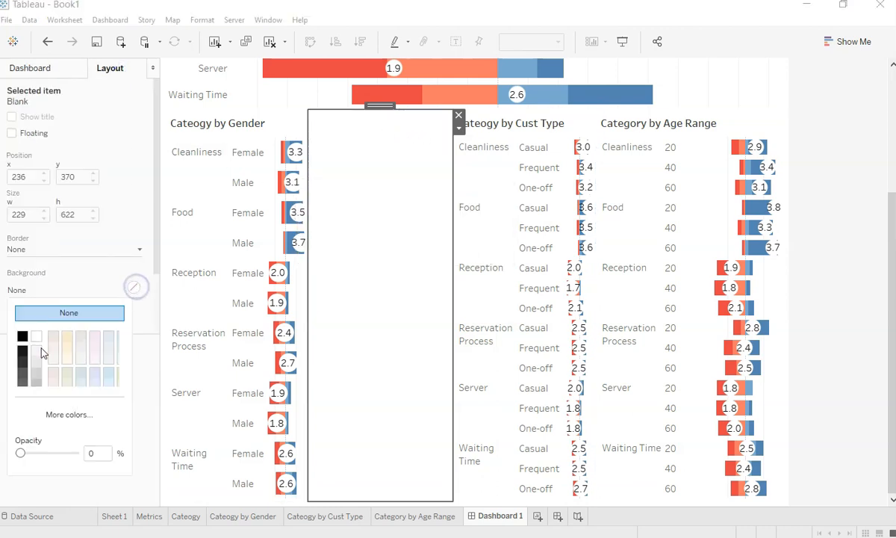
{"action": "left_click", "coordinate": [36, 376]}
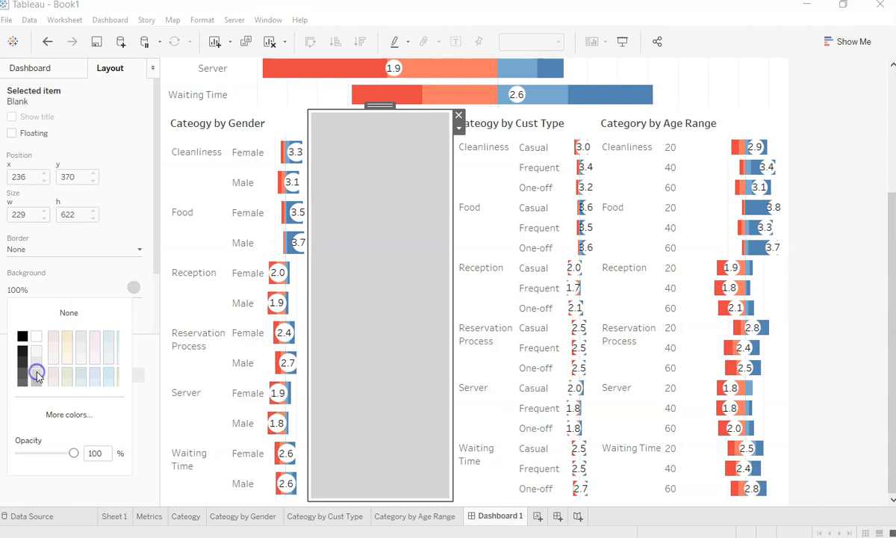
Step: Narrow the grey blank to a 32 px wide divider, giving the freed width to Cateogy by Gender
{"action": "left_click_drag", "start_coordinate": [308, 336], "coordinate": [448, 322]}
{"action": "left_click", "coordinate": [445, 149]}
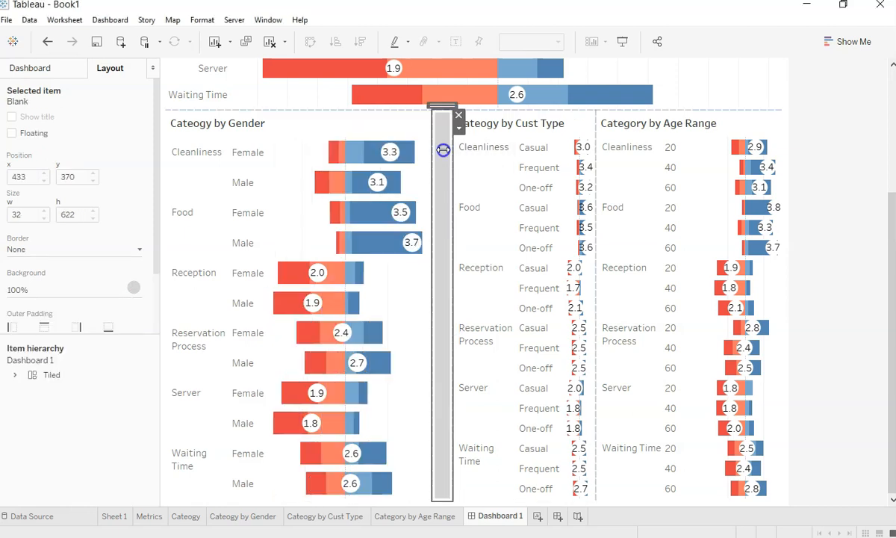
{"action": "left_click", "coordinate": [458, 128]}
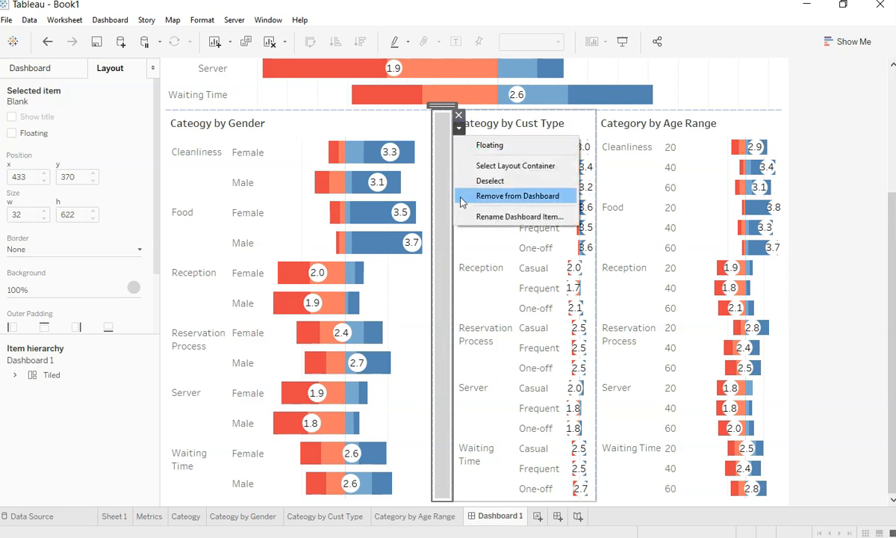
{"action": "left_click", "coordinate": [455, 251]}
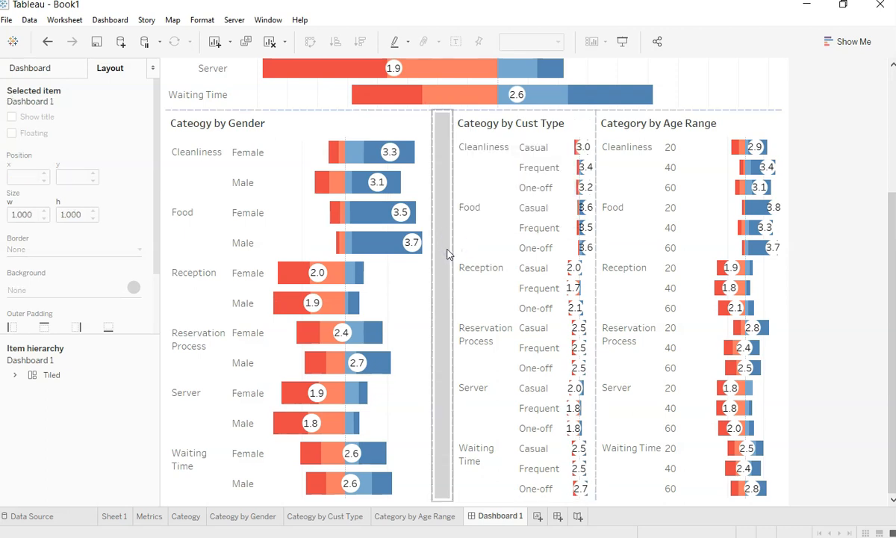
Step: Examine the blank divider's position in the item hierarchy and the outer padding of the Cateogy by Gender chart
{"action": "left_click", "coordinate": [449, 250]}
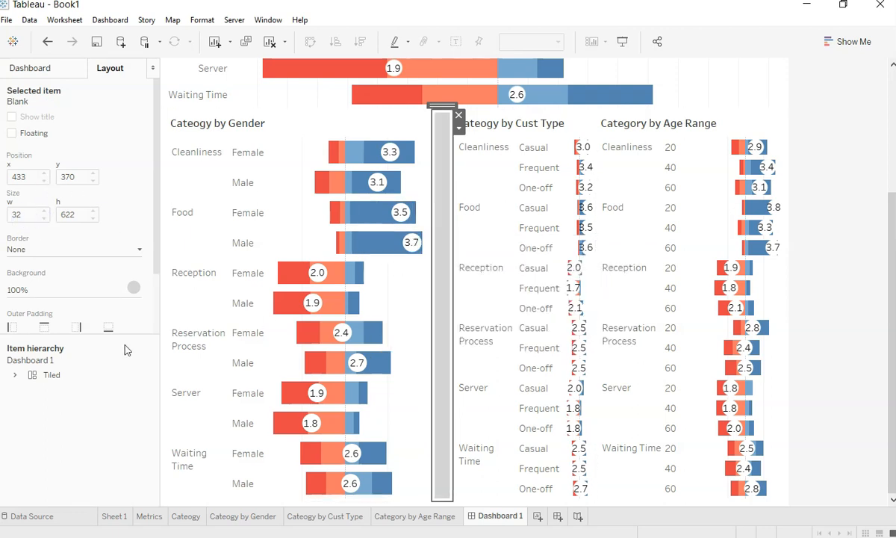
{"action": "left_click", "coordinate": [14, 378]}
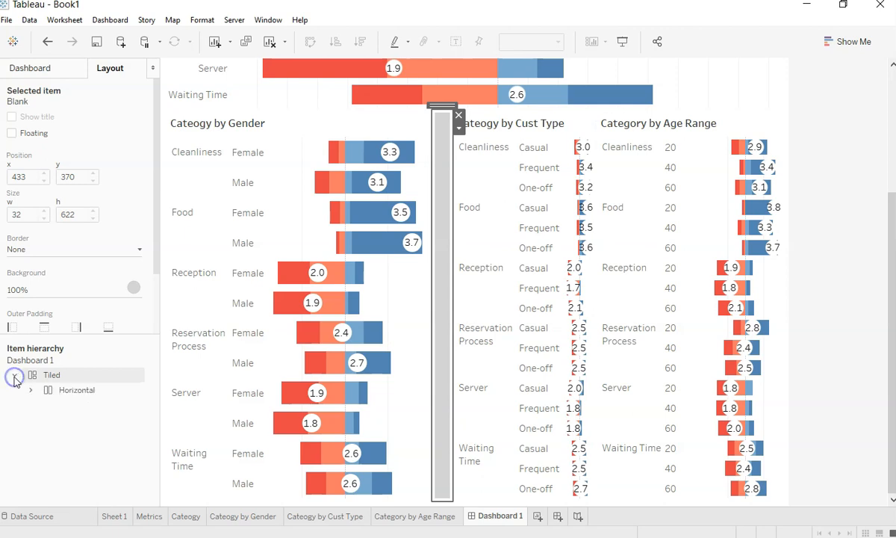
{"action": "left_click", "coordinate": [30, 389]}
{"action": "left_click", "coordinate": [46, 405]}
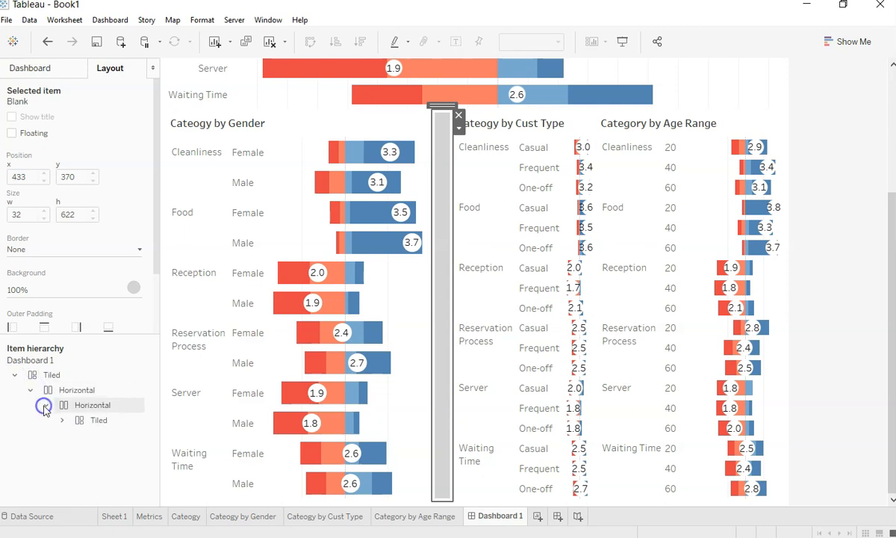
{"action": "left_click", "coordinate": [395, 294]}
{"action": "left_click", "coordinate": [76, 326]}
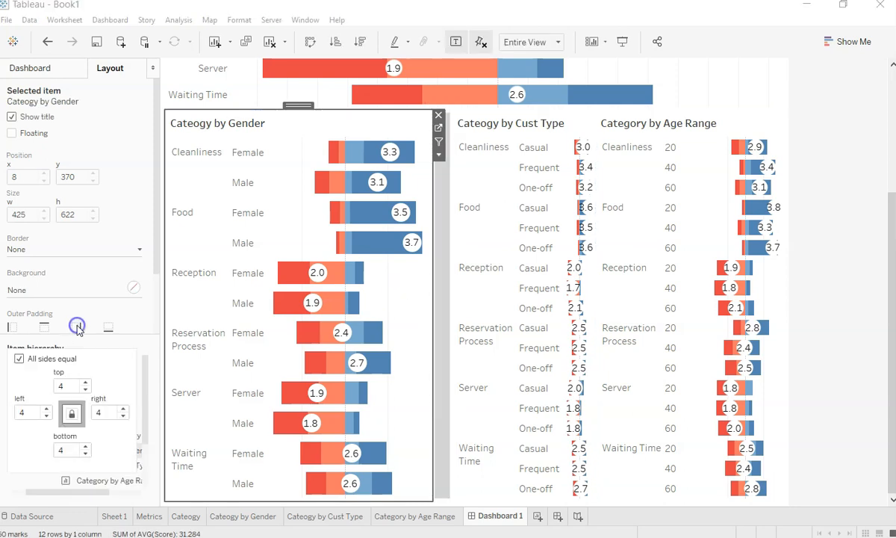
{"action": "left_click", "coordinate": [818, 373]}
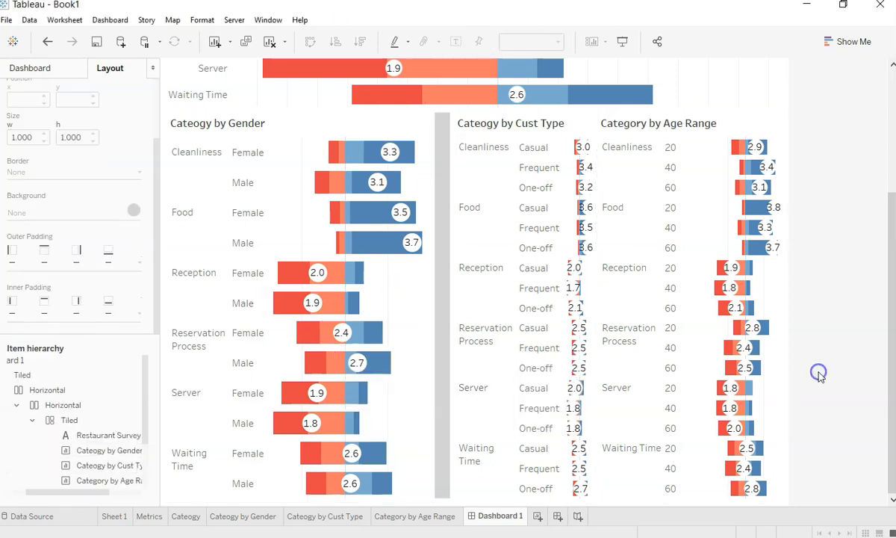
Step: Remove the grey blank divider from the dashboard
{"action": "left_click", "coordinate": [441, 321]}
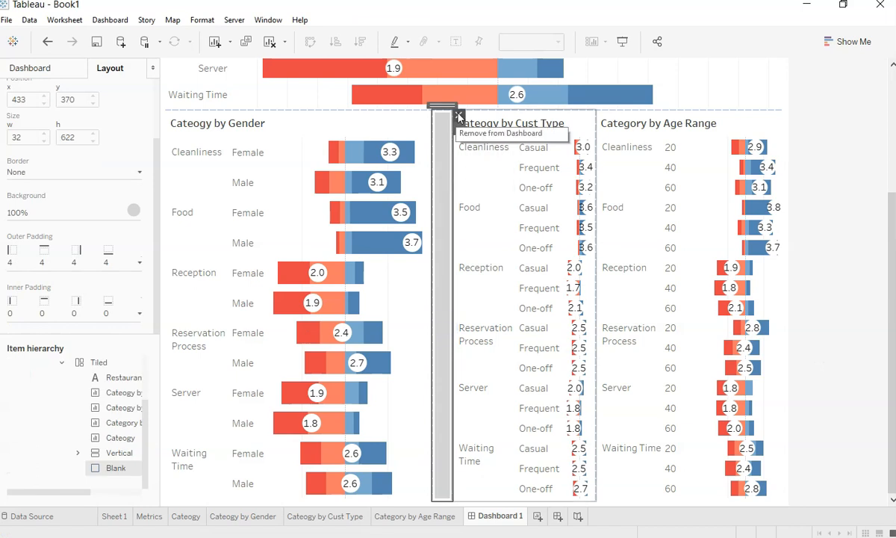
{"action": "left_click", "coordinate": [459, 116]}
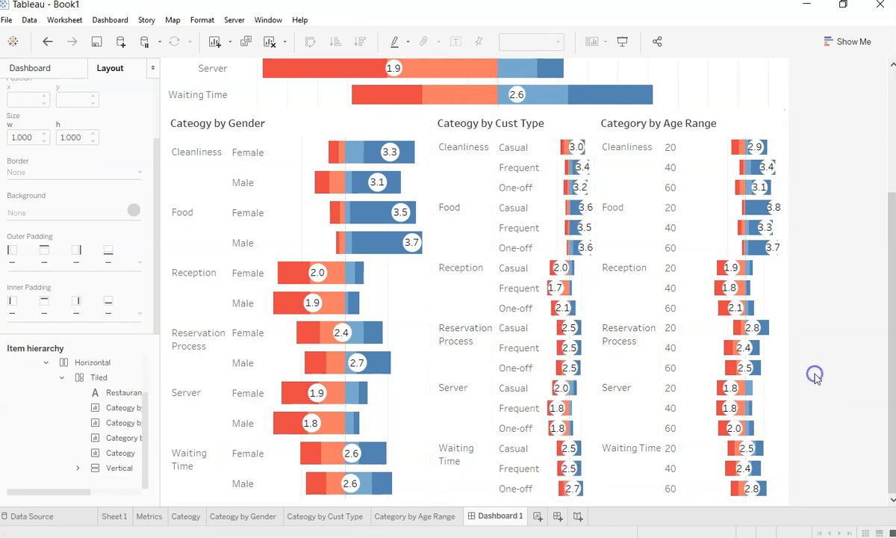
Step: Add a thin solid black border around the Cateogy by Gender chart
{"action": "left_click", "coordinate": [397, 294]}
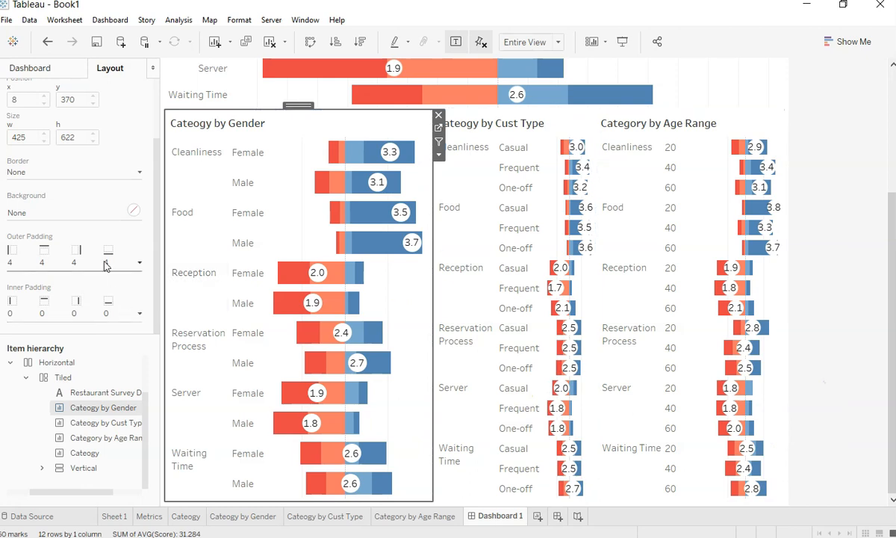
{"action": "left_click", "coordinate": [133, 172]}
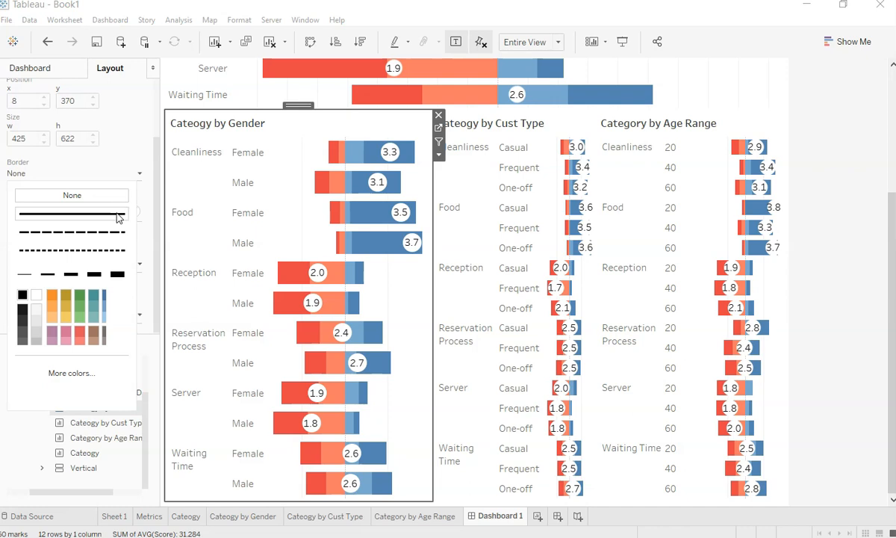
{"action": "left_click", "coordinate": [117, 215]}
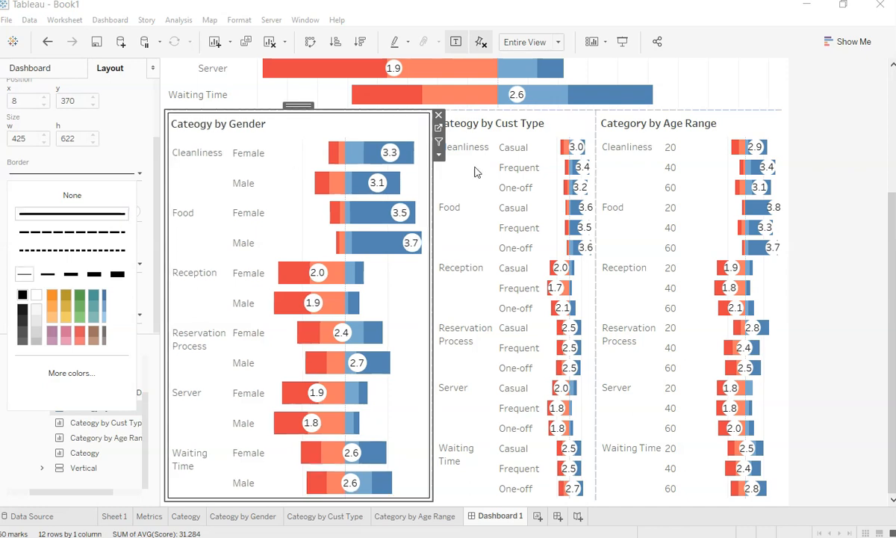
Step: Add a thin solid black border around the Cateogy by Cust Type chart
{"action": "left_click", "coordinate": [450, 208]}
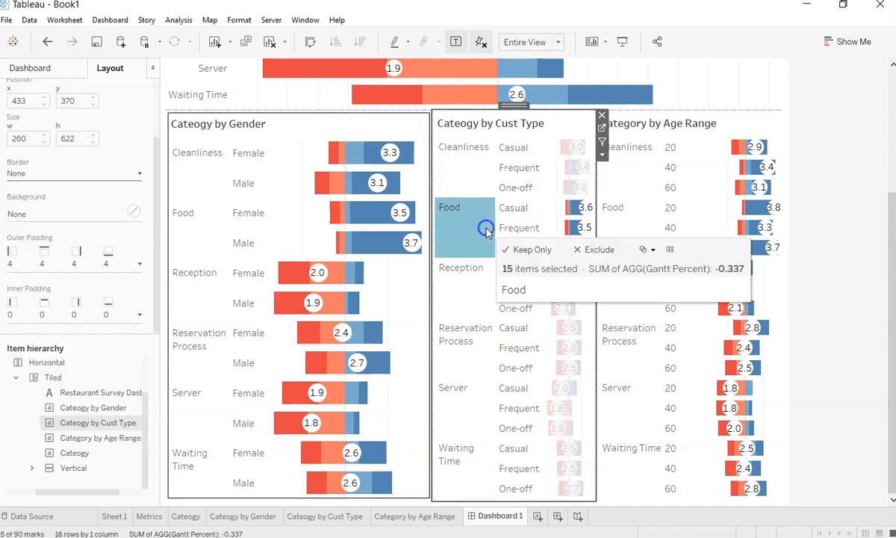
{"action": "left_click", "coordinate": [77, 173]}
{"action": "left_click", "coordinate": [77, 213]}
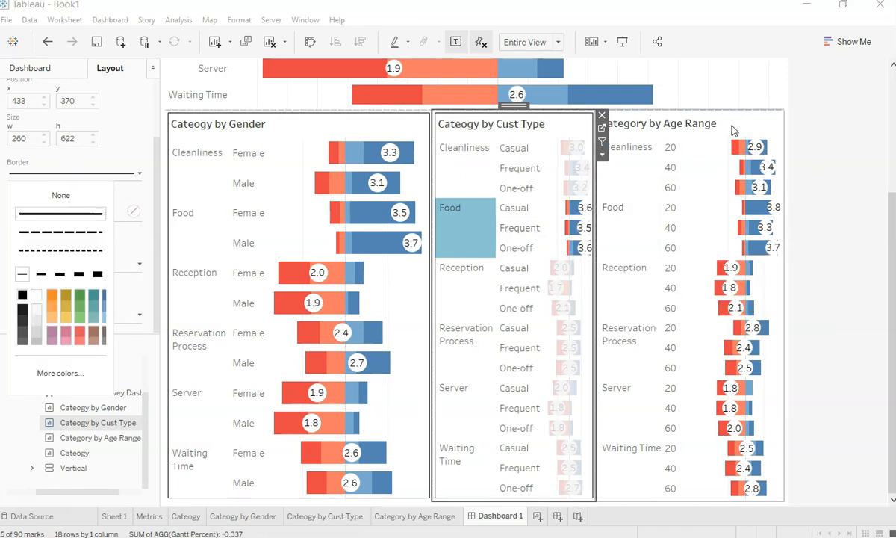
Step: Add a thin solid black border around the Category by Age Range chart
{"action": "left_click", "coordinate": [687, 119]}
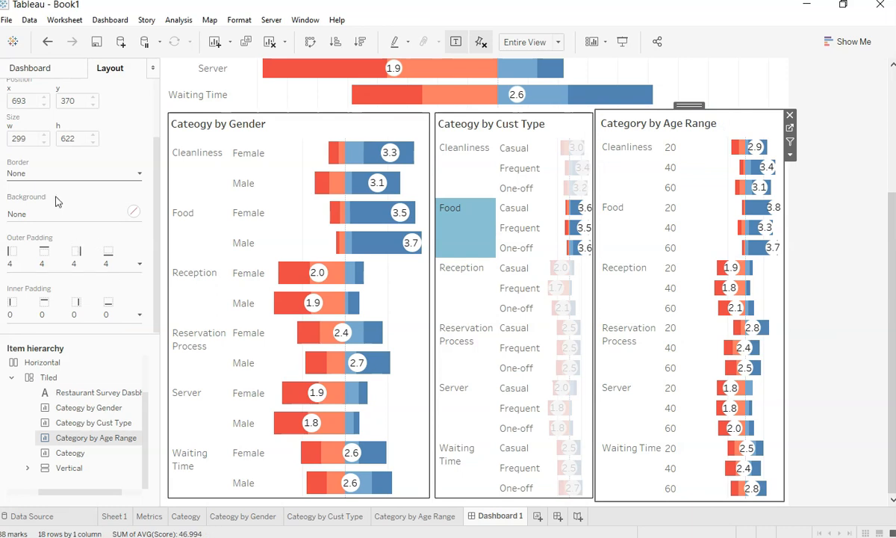
{"action": "left_click", "coordinate": [56, 173]}
{"action": "left_click", "coordinate": [62, 217]}
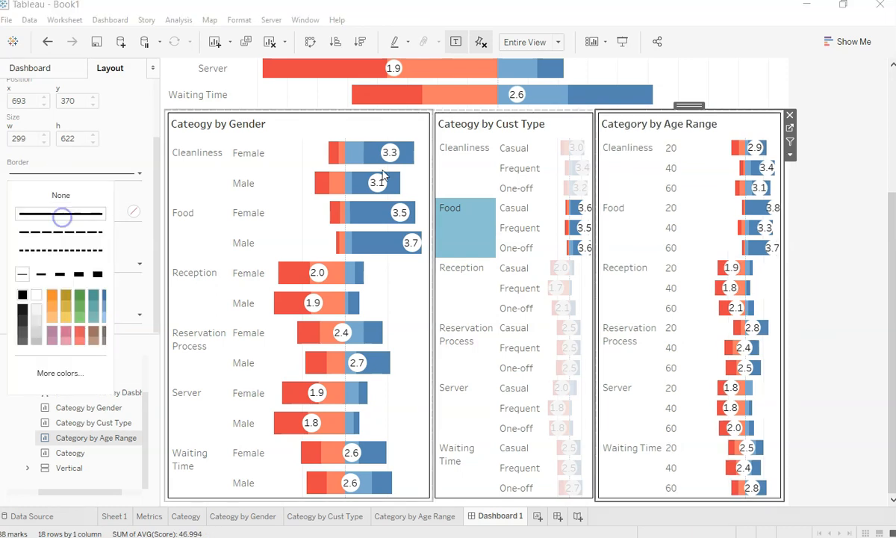
{"action": "left_click", "coordinate": [831, 281]}
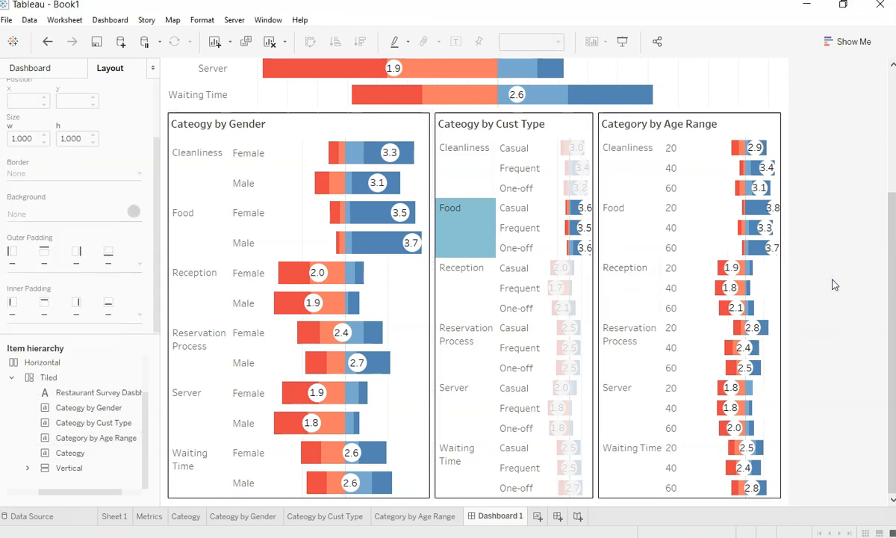
Step: Narrow the Cateogy by Gender chart to widen Cateogy by Cust Type, and clear the Food selection in the customer type chart
{"action": "left_click_drag", "start_coordinate": [432, 350], "coordinate": [403, 355]}
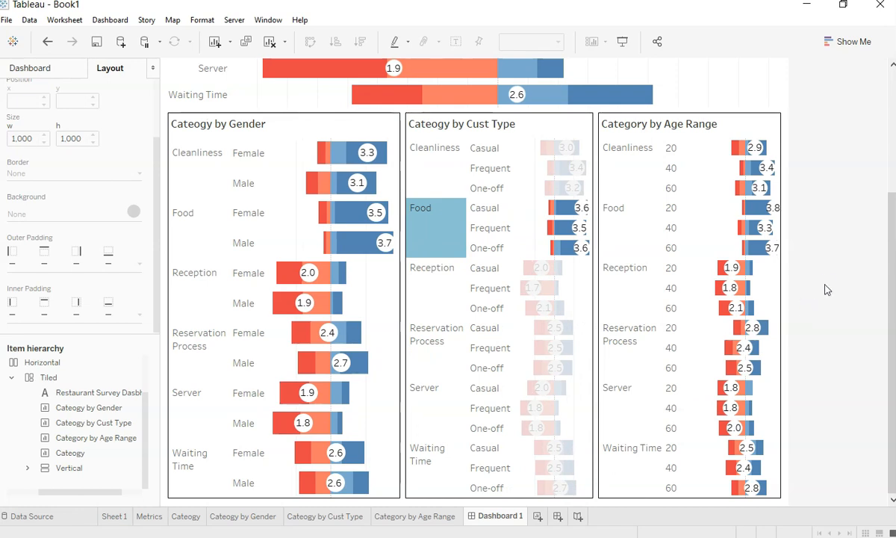
{"action": "scroll", "coordinate": [825, 289], "scroll_direction": "up", "scroll_amount": 5}
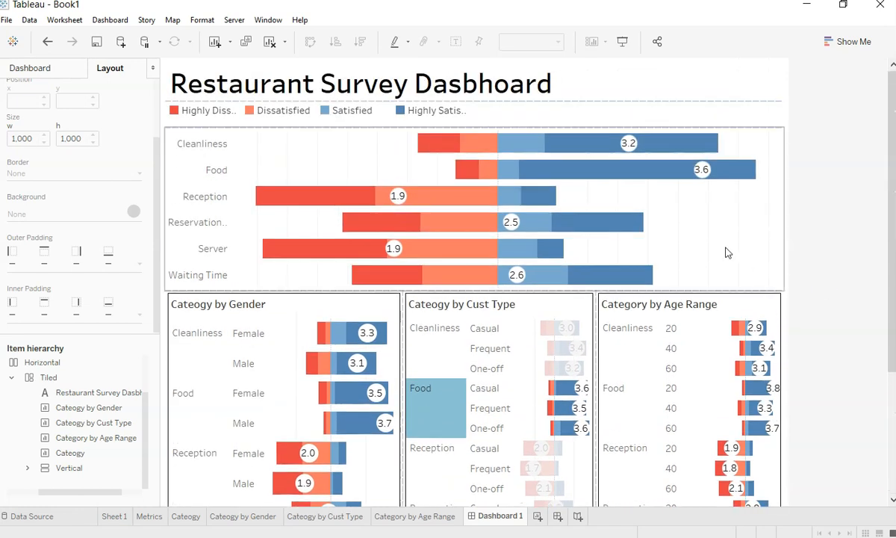
{"action": "left_click", "coordinate": [777, 249]}
{"action": "left_click", "coordinate": [429, 413]}
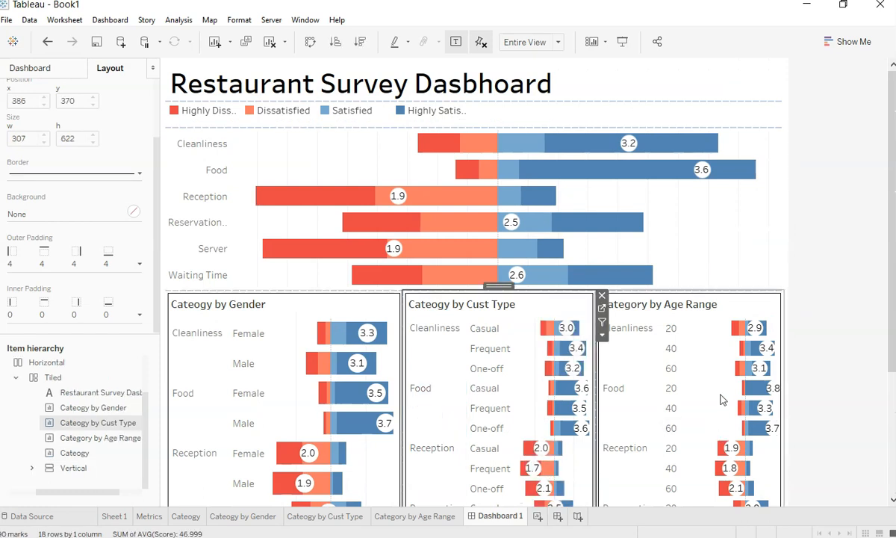
Step: Set the dashboard's fixed custom width to 1200 px
{"action": "left_click", "coordinate": [67, 67]}
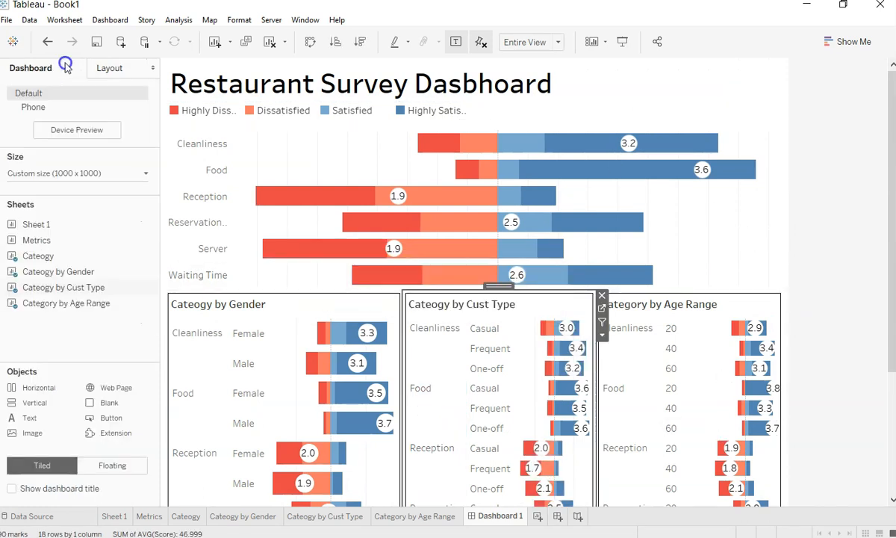
{"action": "left_click", "coordinate": [142, 173]}
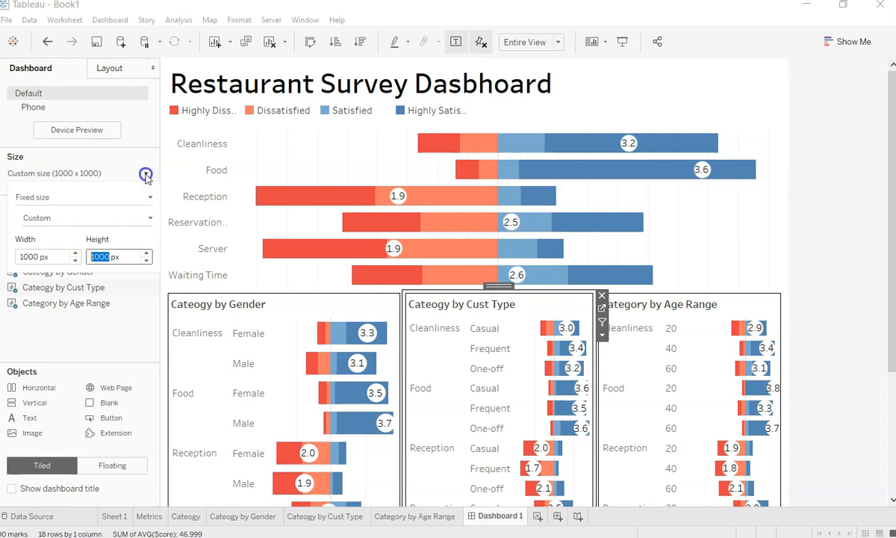
{"action": "left_click", "coordinate": [77, 253]}
{"action": "left_click", "coordinate": [77, 253]}
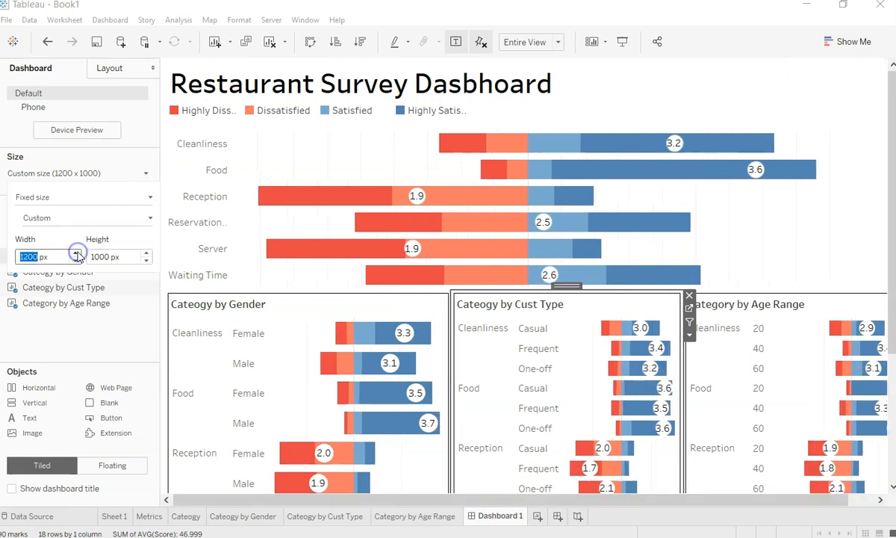
Step: Shift the border between the Cateogy by Gender and Cateogy by Cust Type charts to give the customer type chart more width
{"action": "scroll", "coordinate": [649, 337], "scroll_direction": "down", "scroll_amount": 1}
{"action": "scroll", "coordinate": [649, 338], "scroll_direction": "down", "scroll_amount": 3}
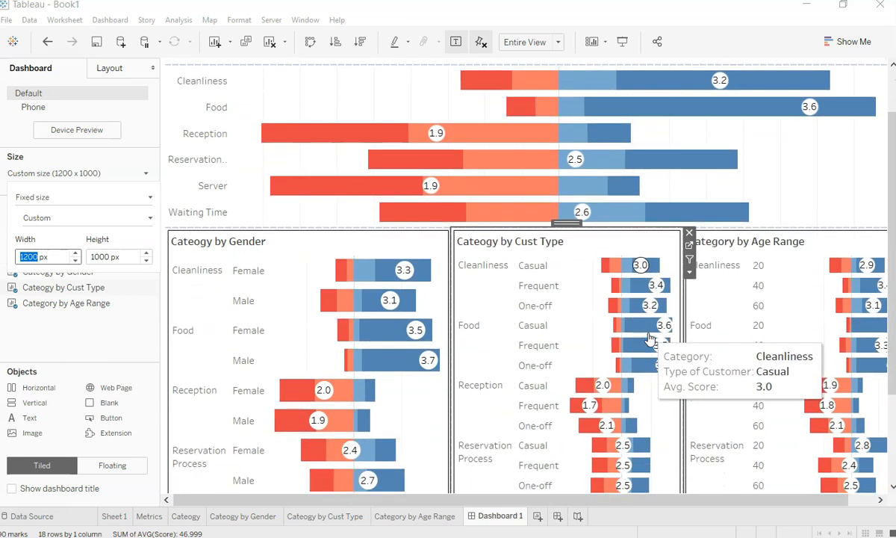
{"action": "left_click_drag", "start_coordinate": [446, 425], "coordinate": [425, 430]}
{"action": "scroll", "coordinate": [425, 430], "scroll_direction": "down", "scroll_amount": 5}
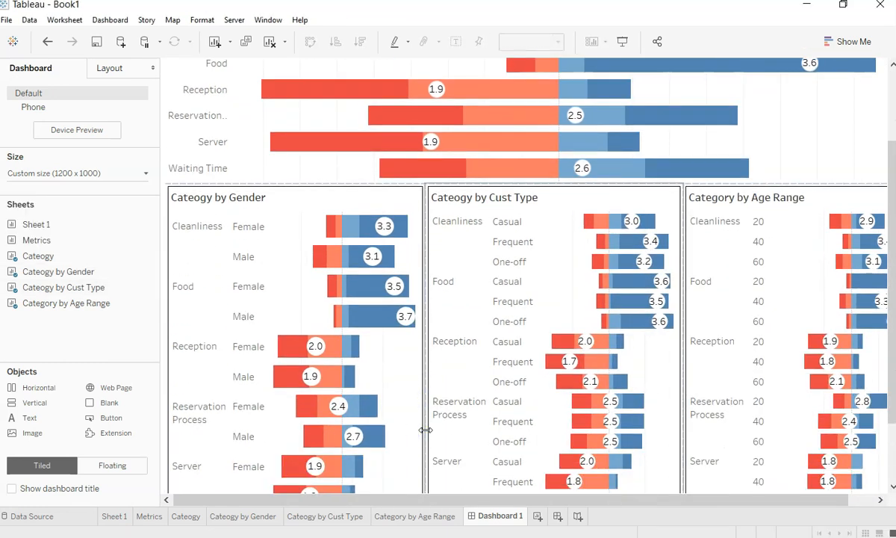
Step: Preview the dashboard in presentation mode, review the overall chart and the three breakdown charts, and return to editing
{"action": "left_click", "coordinate": [622, 41]}
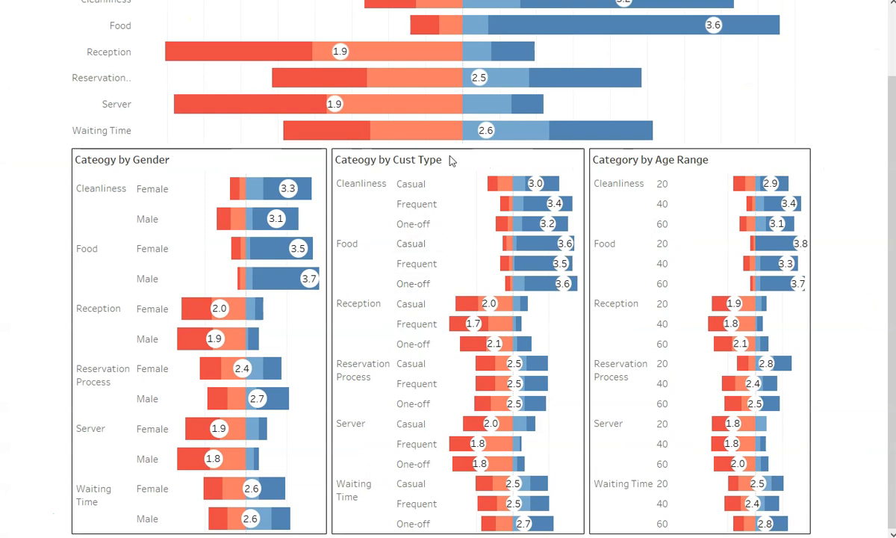
{"action": "scroll", "coordinate": [427, 290], "scroll_direction": "up", "scroll_amount": 2}
{"action": "scroll", "coordinate": [427, 290], "scroll_direction": "down", "scroll_amount": 2}
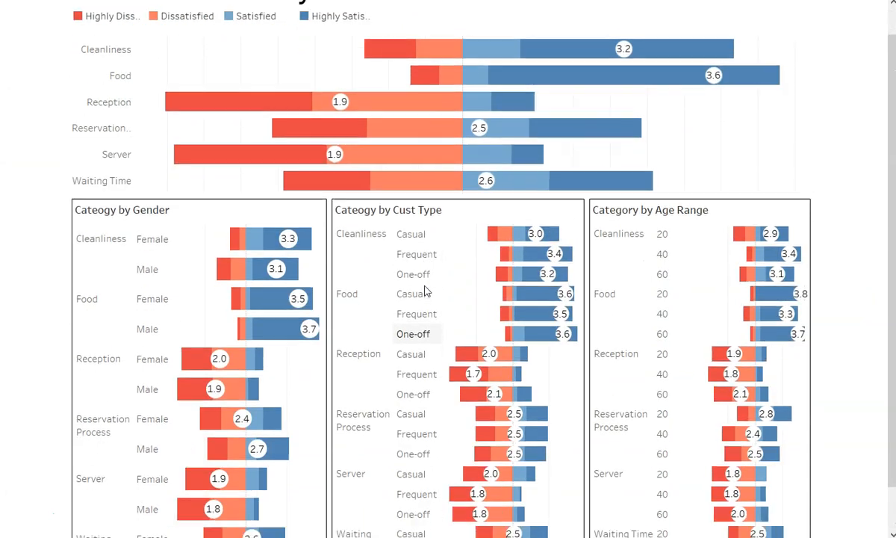
{"action": "scroll", "coordinate": [426, 290], "scroll_direction": "up", "scroll_amount": 2}
{"action": "scroll", "coordinate": [426, 290], "scroll_direction": "down", "scroll_amount": 2}
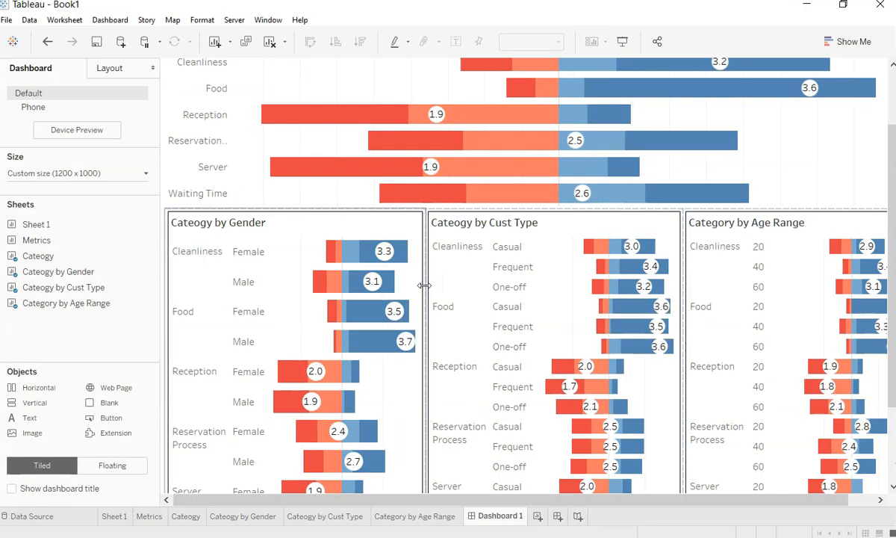
{"action": "scroll", "coordinate": [424, 285], "scroll_direction": "up", "scroll_amount": 2}
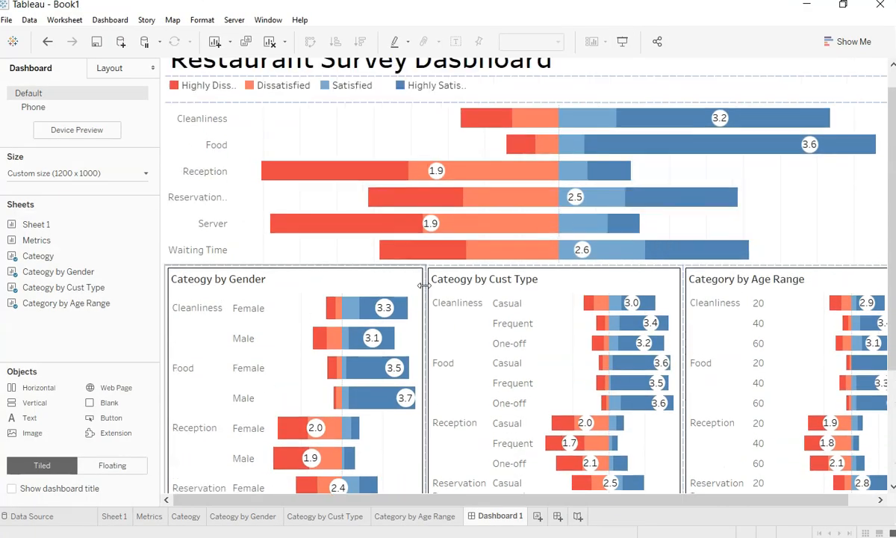